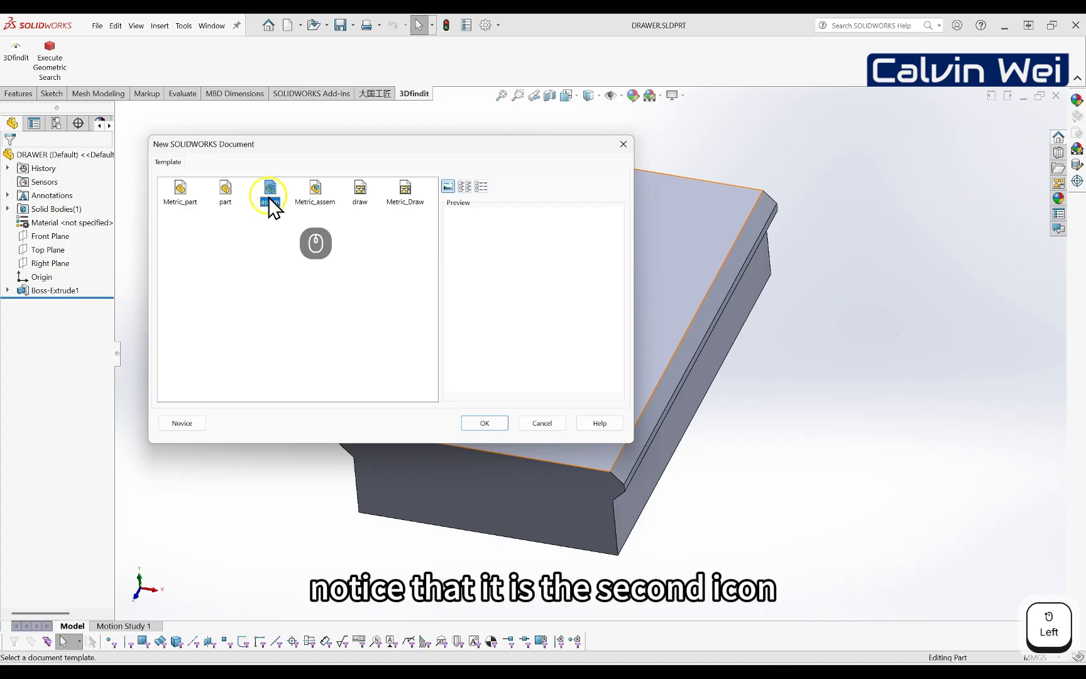
- Create a new assembly from the assem template and place the DRAWER part at the assembly origin
{"action": "double_click", "coordinate": [271, 200]}
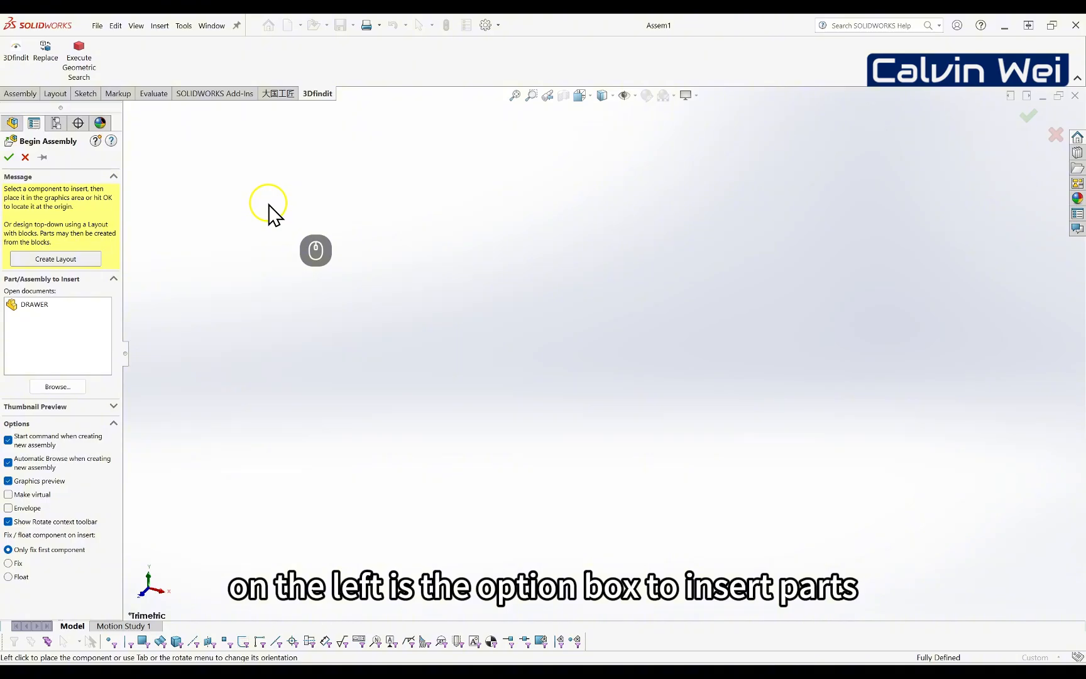
{"action": "left_click", "coordinate": [31, 305]}
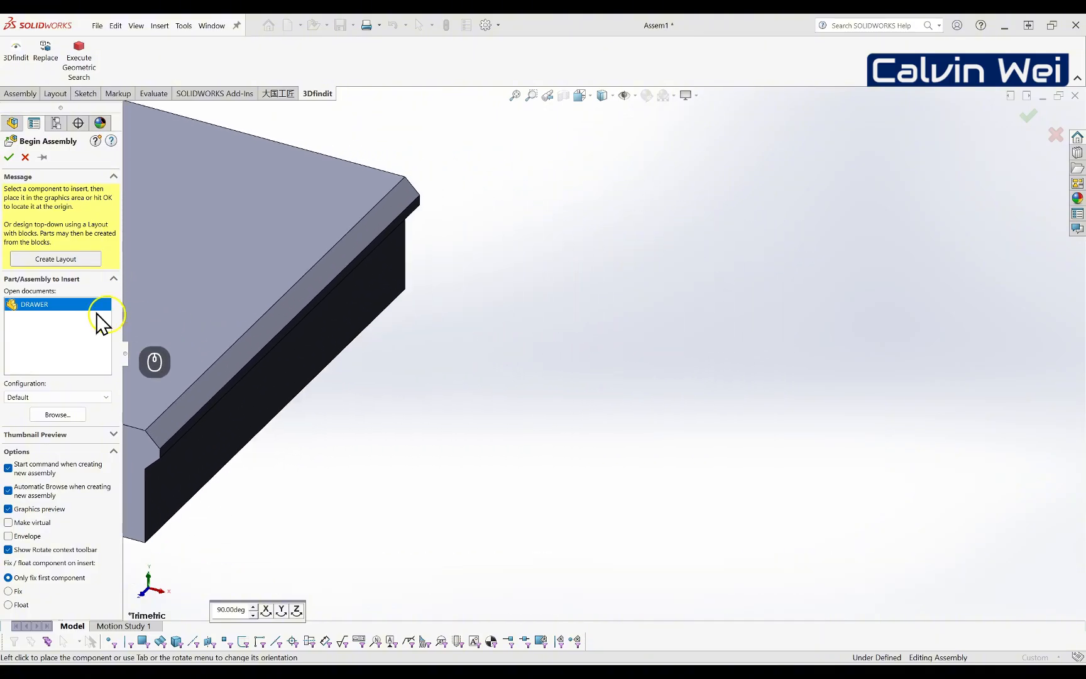
{"action": "left_click", "coordinate": [10, 158]}
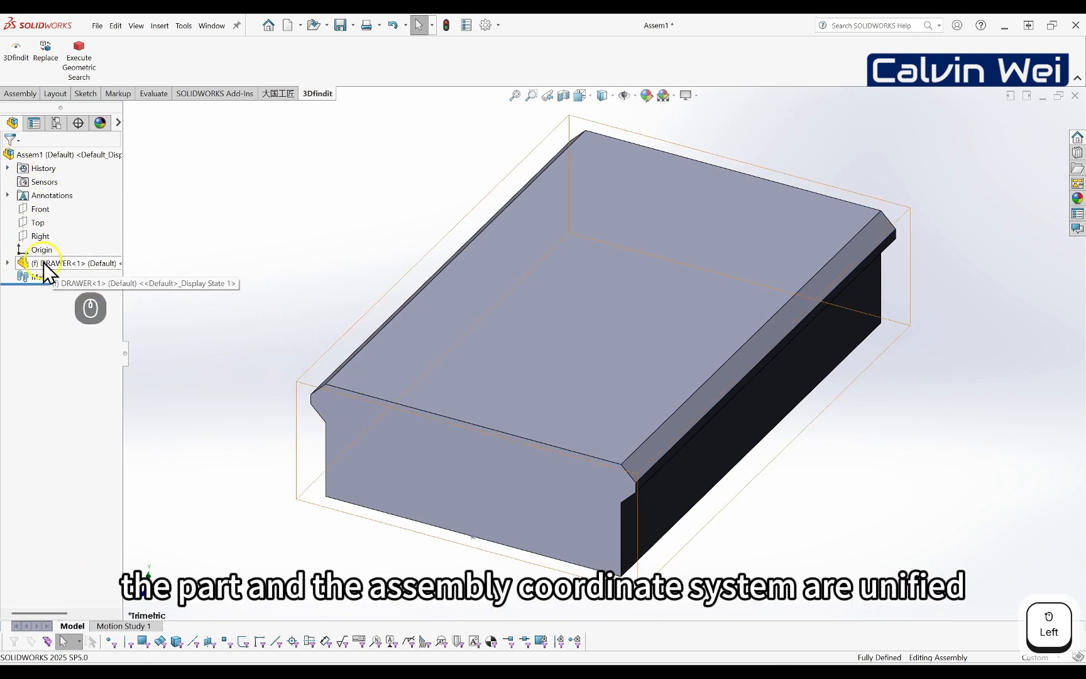
- Compare the assembly's Front, Top and Right planes with the corresponding reference planes of the DRAWER part
{"action": "left_click", "coordinate": [7, 262]}
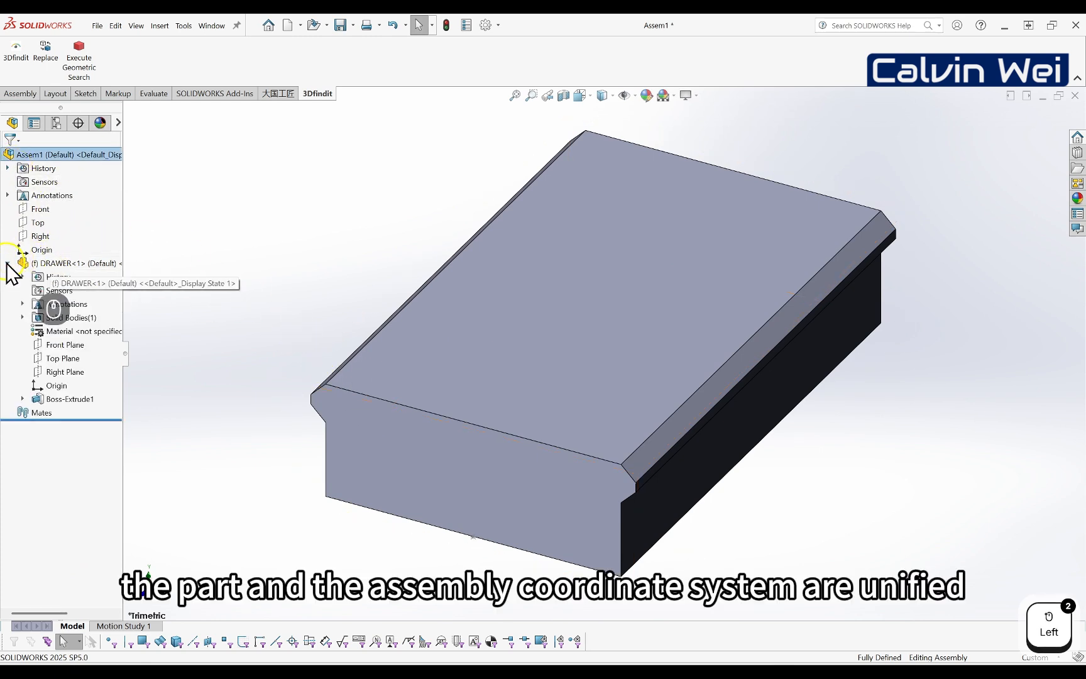
{"action": "scroll", "coordinate": [301, 296], "scroll_direction": "up", "scroll_amount": 2}
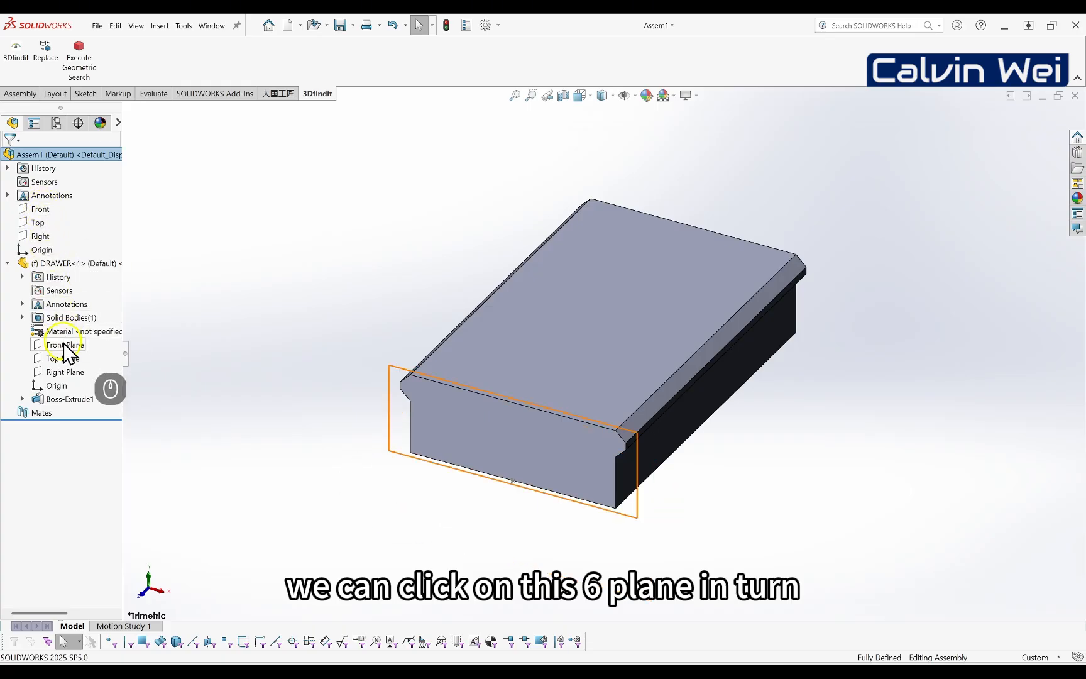
{"action": "left_click", "coordinate": [39, 210]}
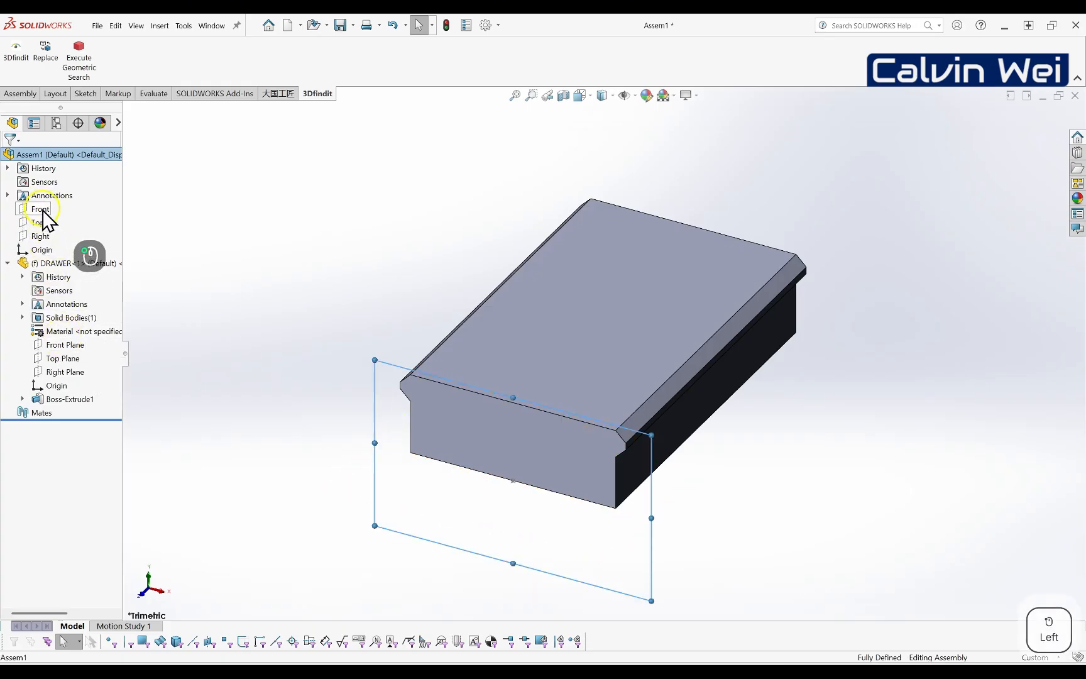
{"action": "left_click", "coordinate": [62, 344]}
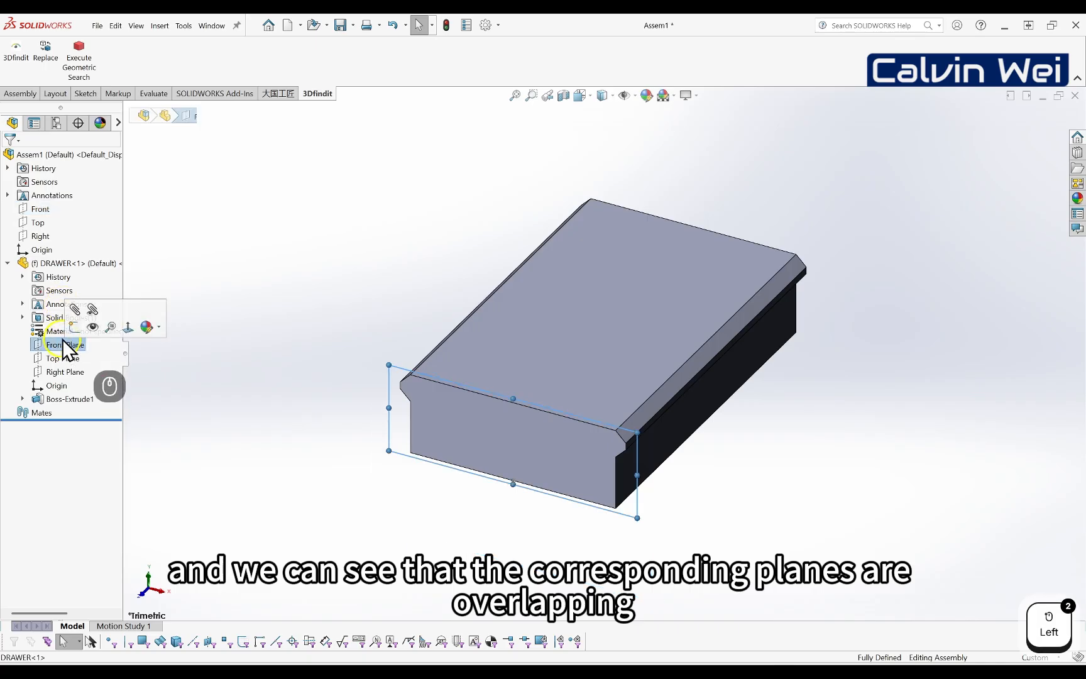
{"action": "left_click", "coordinate": [38, 223]}
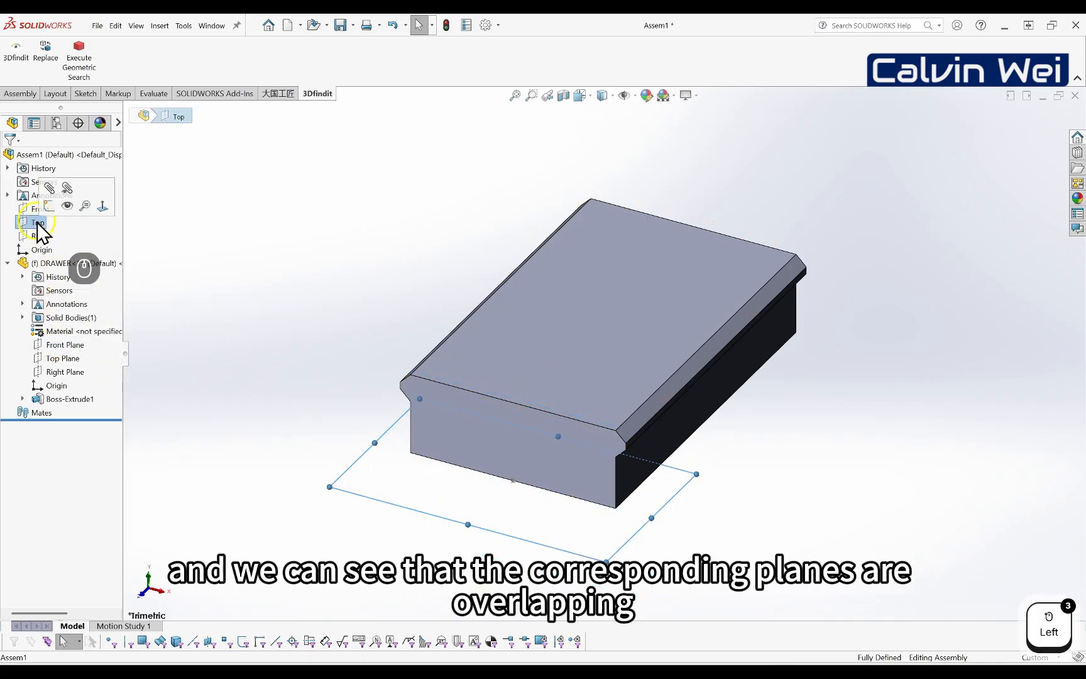
{"action": "left_click", "coordinate": [61, 359]}
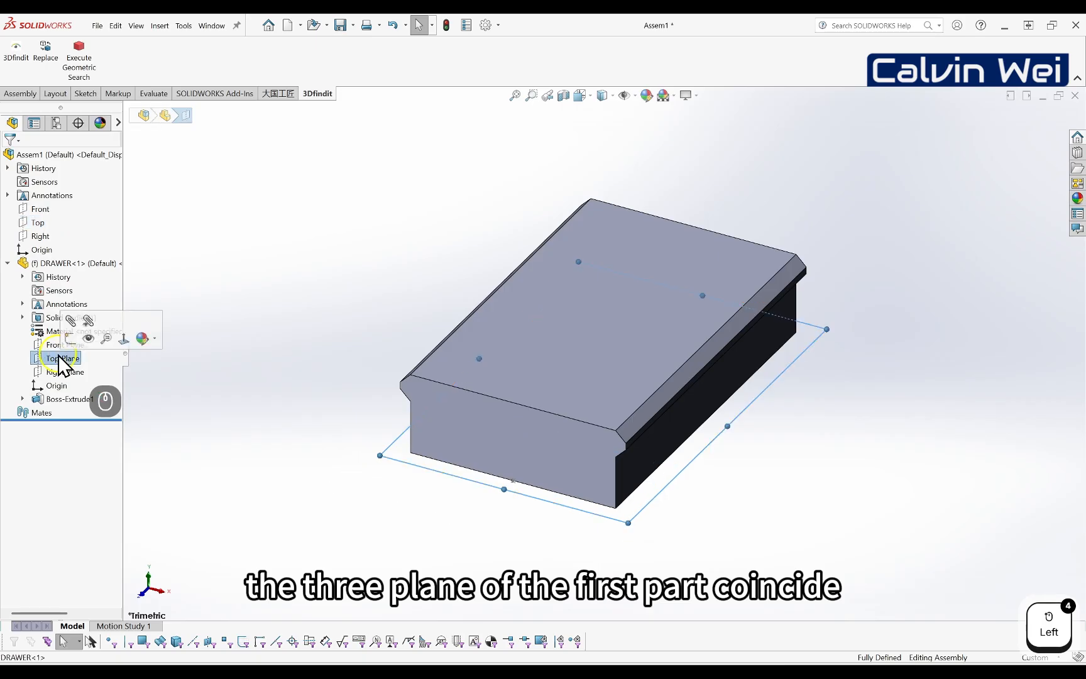
{"action": "left_click", "coordinate": [40, 236]}
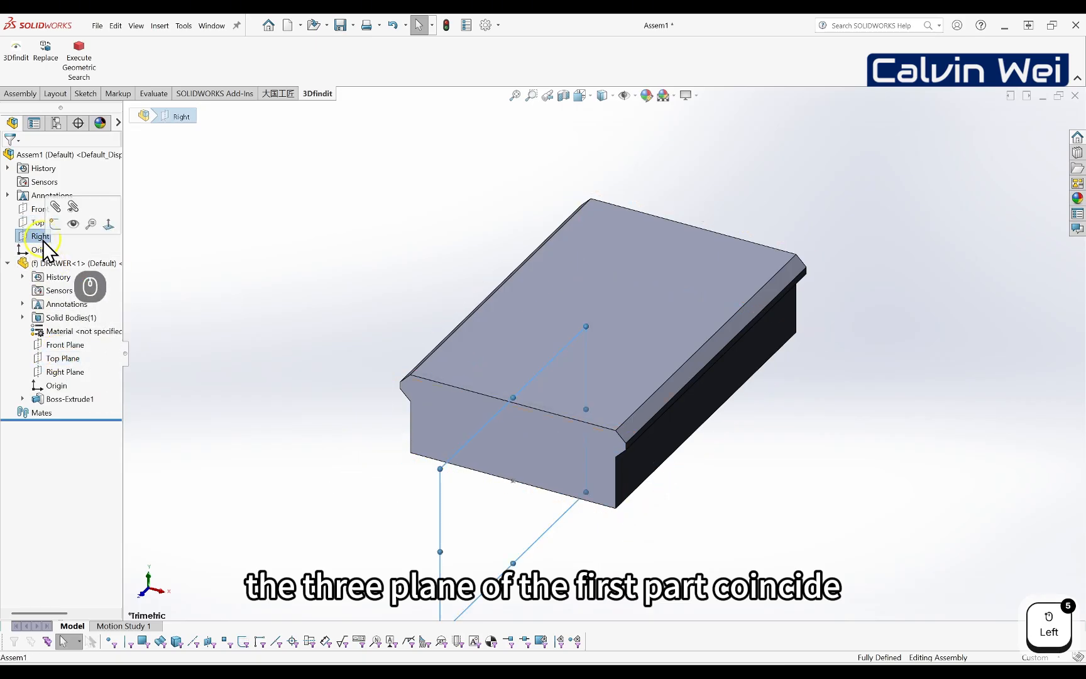
{"action": "left_click", "coordinate": [68, 373]}
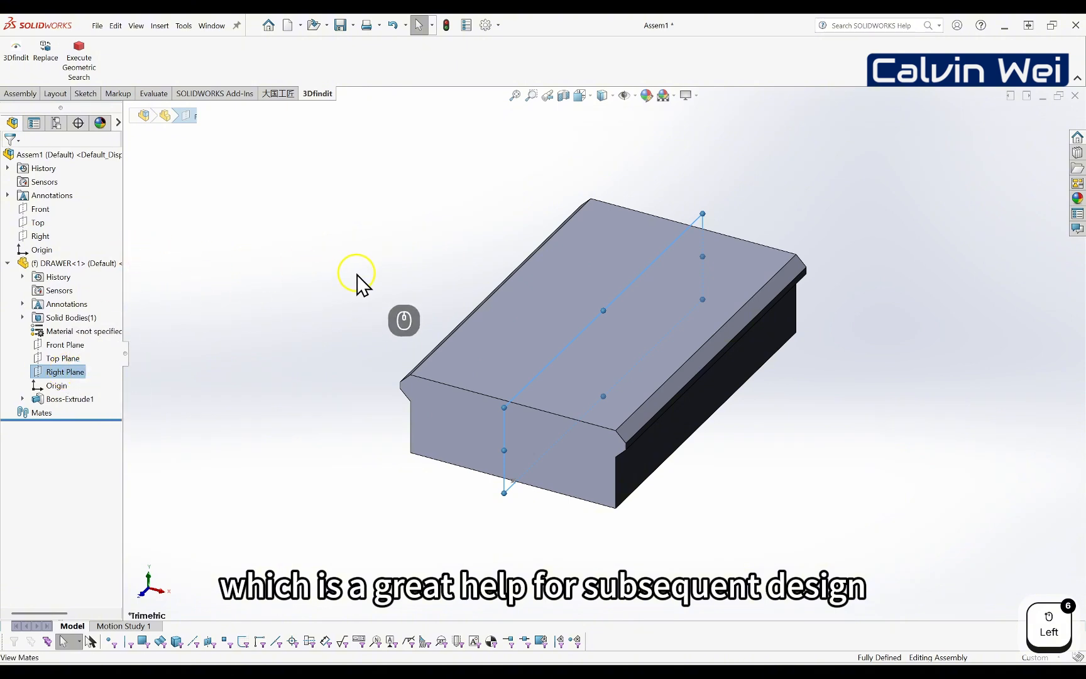
{"action": "middle_click_drag", "start_coordinate": [548, 380], "coordinate": [540, 387]}
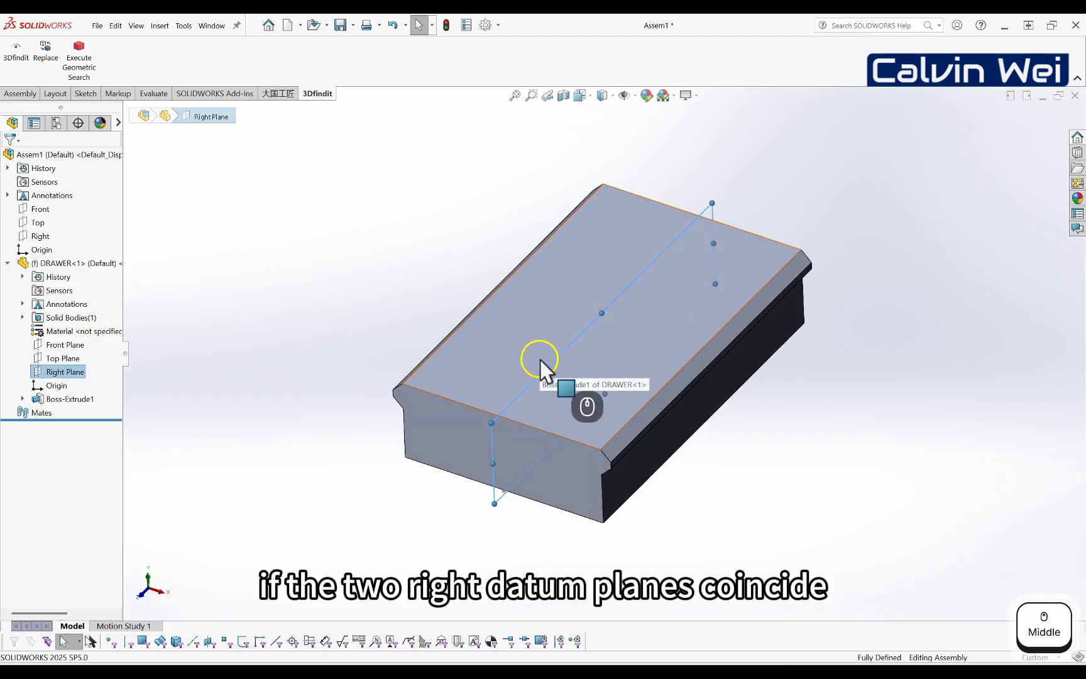
{"action": "scroll", "coordinate": [620, 424], "scroll_direction": "down", "scroll_amount": 2}
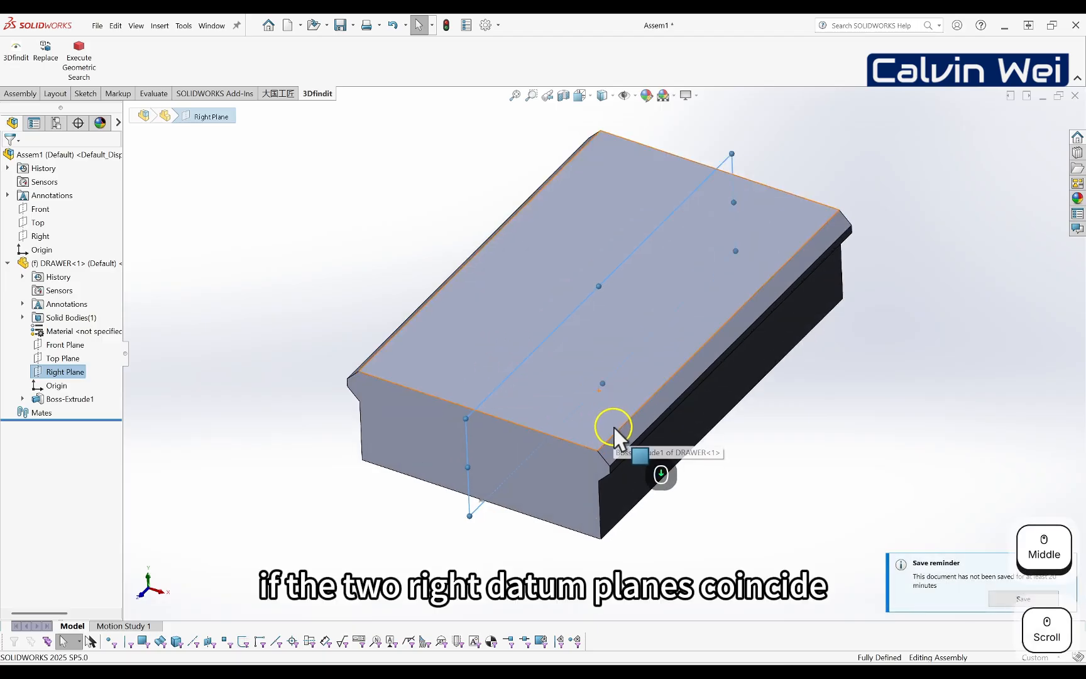
{"action": "middle_click_drag", "start_coordinate": [613, 436], "coordinate": [642, 368]}
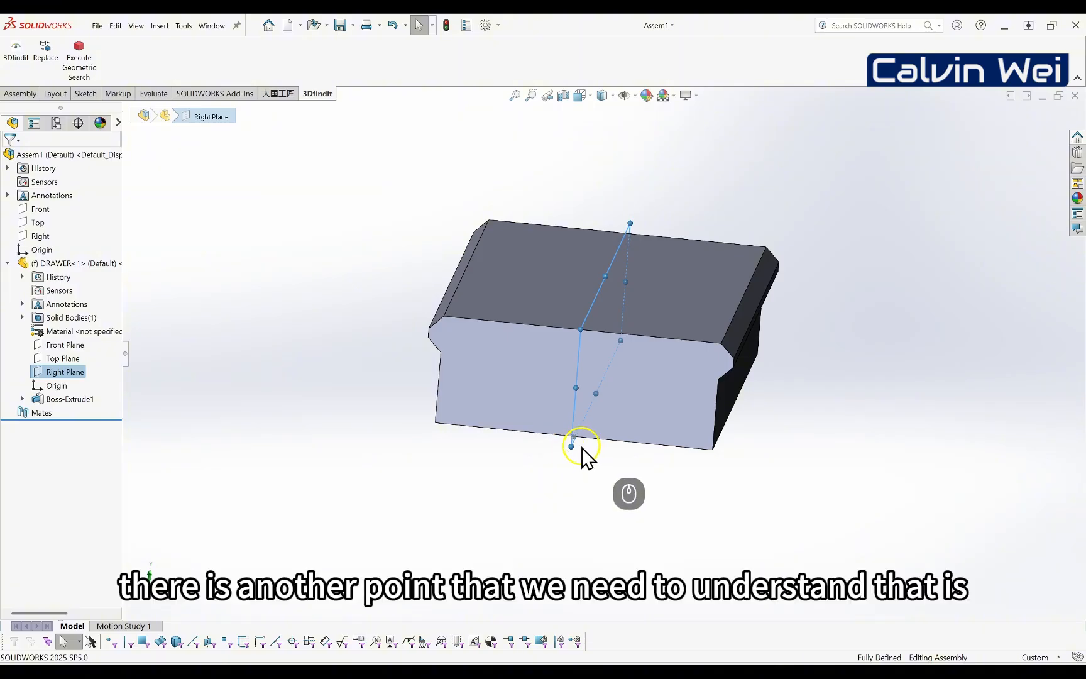
{"action": "left_click", "coordinate": [36, 264]}
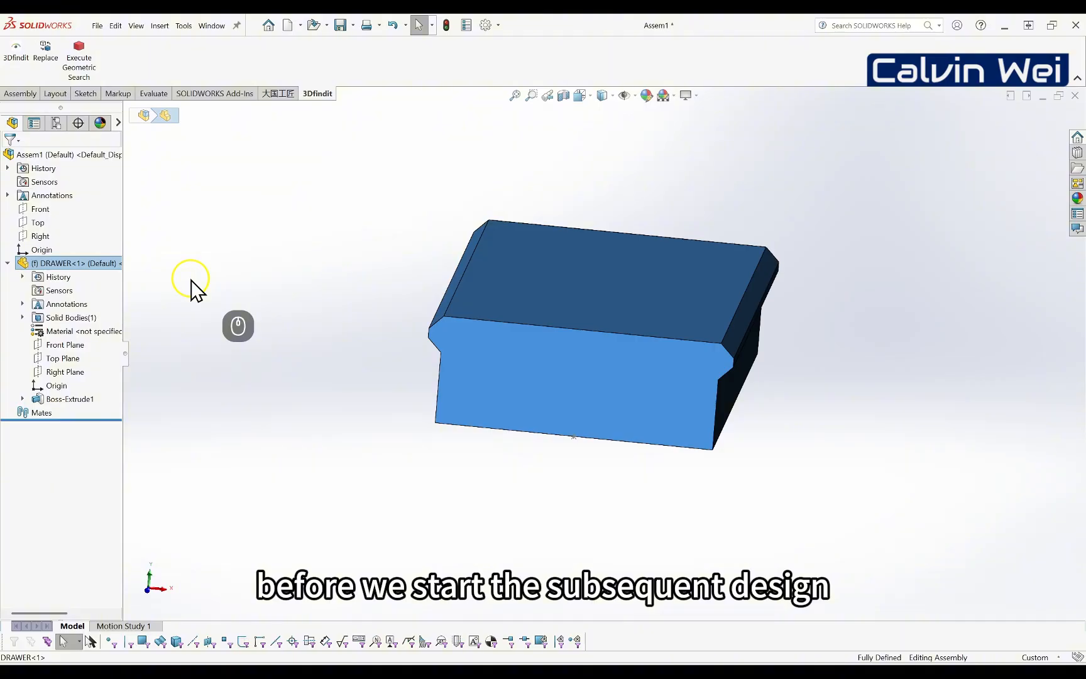
{"action": "left_click", "coordinate": [210, 307]}
- Save the assembly as ASSY_UNDER_DESK_DRAWER in the UNDER_DESK_DRAWER folder
{"action": "key", "text": "ctrl"}
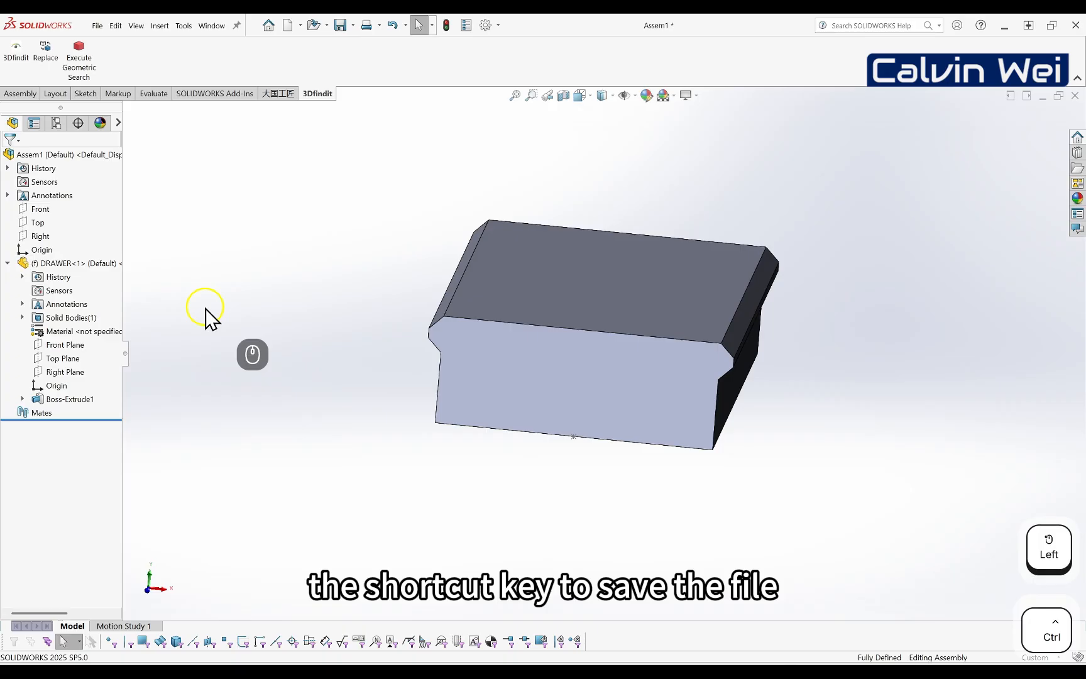
{"action": "key", "text": "ctrl+s"}
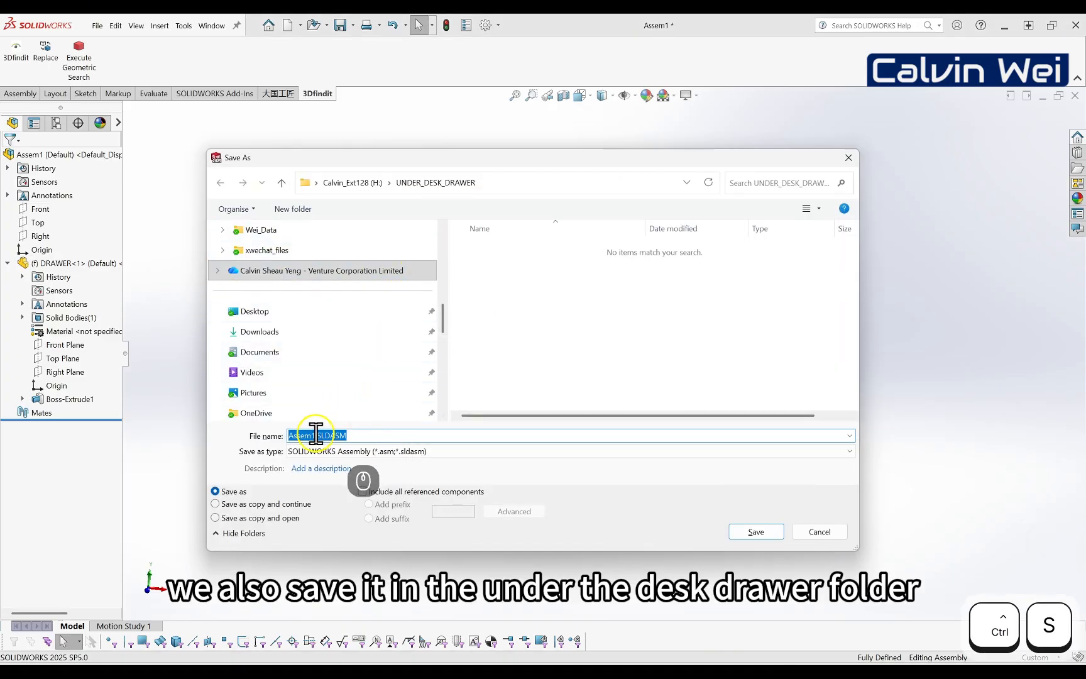
{"action": "left_click_drag", "start_coordinate": [315, 433], "coordinate": [279, 396]}
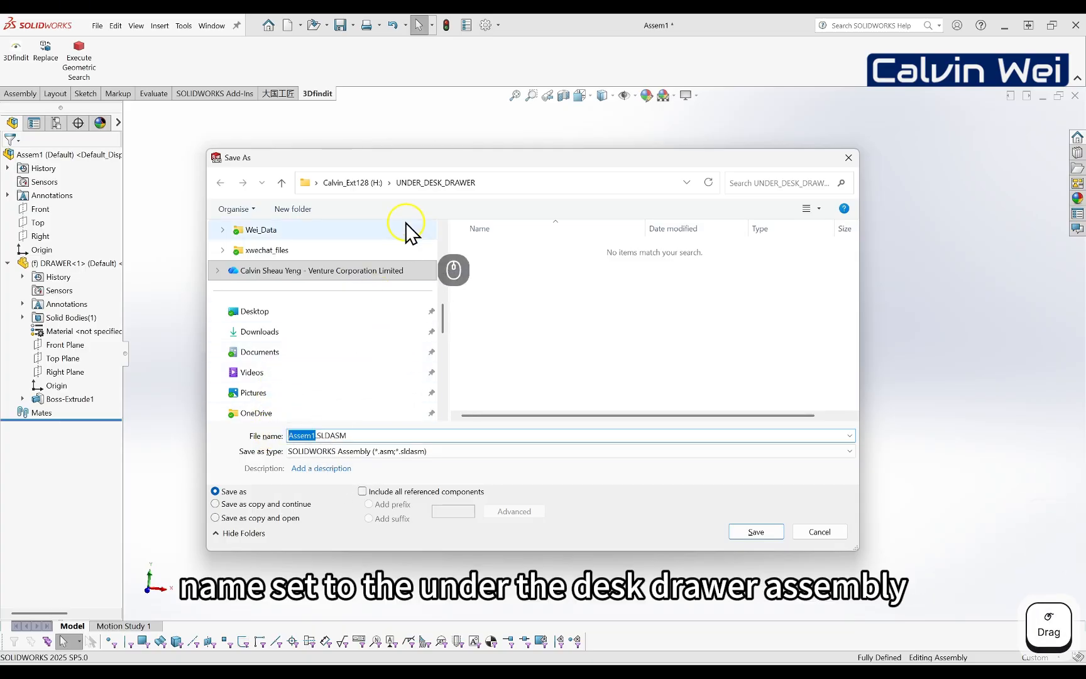
{"action": "type", "text": "ASSY_"}
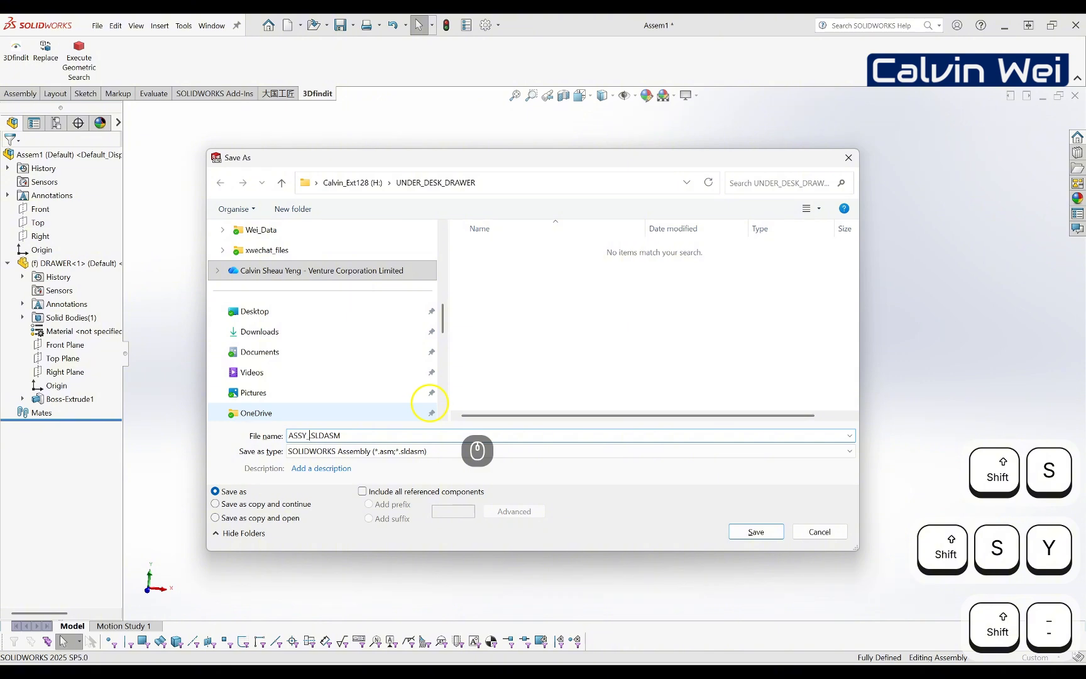
{"action": "type", "text": "UNDE"}
{"action": "type", "text": "R_DE"}
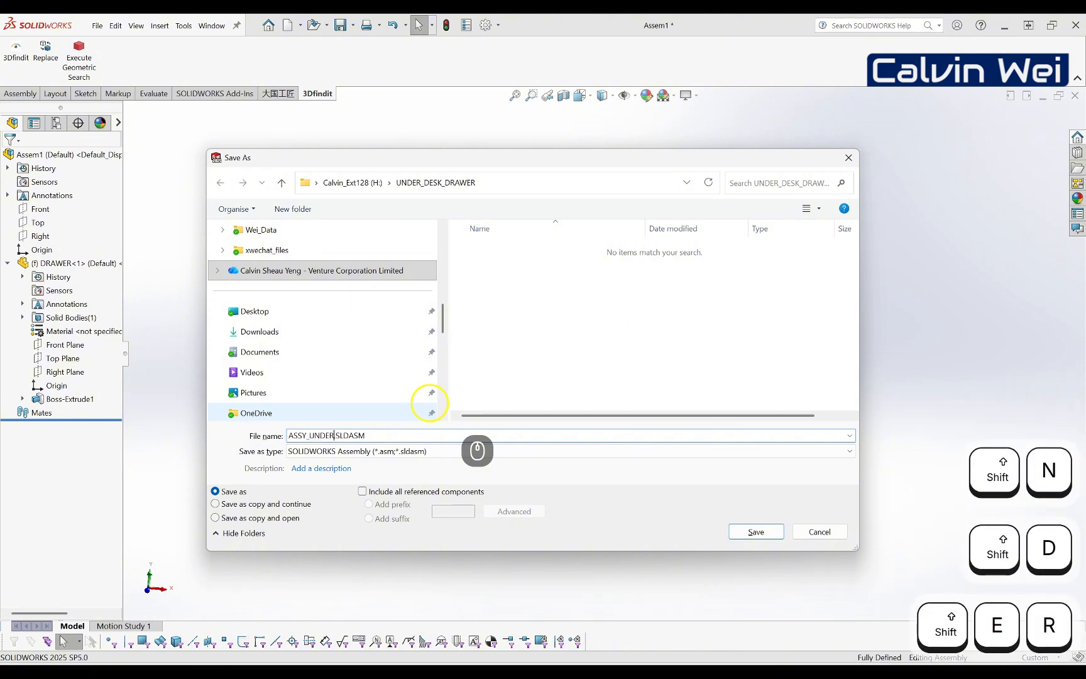
{"action": "type", "text": "SK_DRAER"}
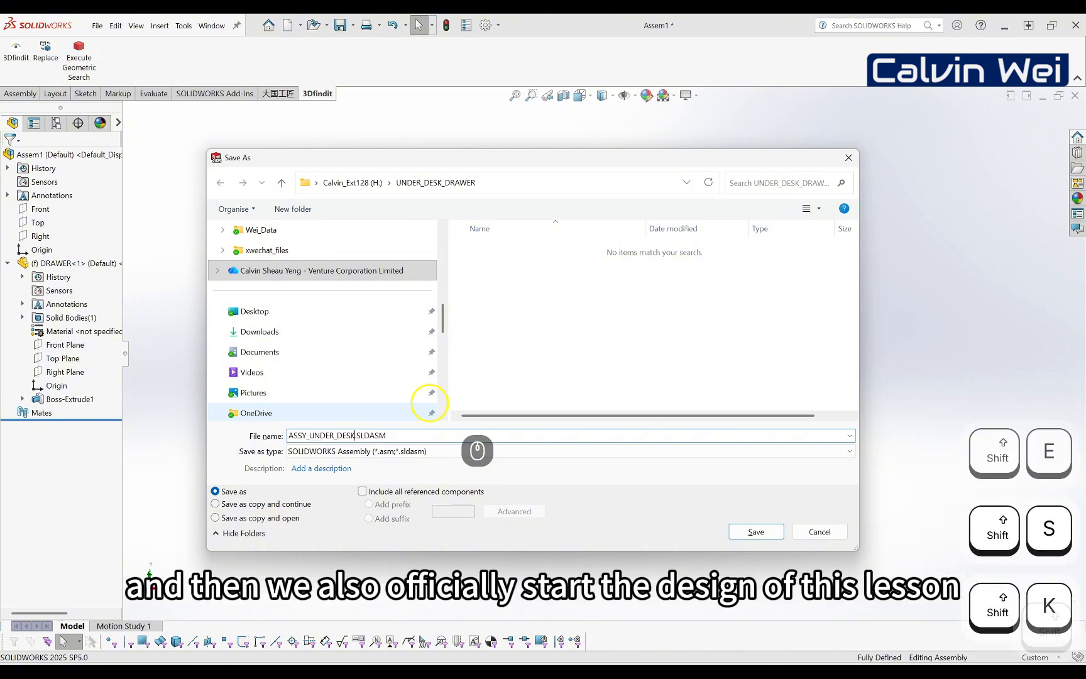
{"action": "key", "text": "BackSpace"}
{"action": "key", "text": "BackSpace"}
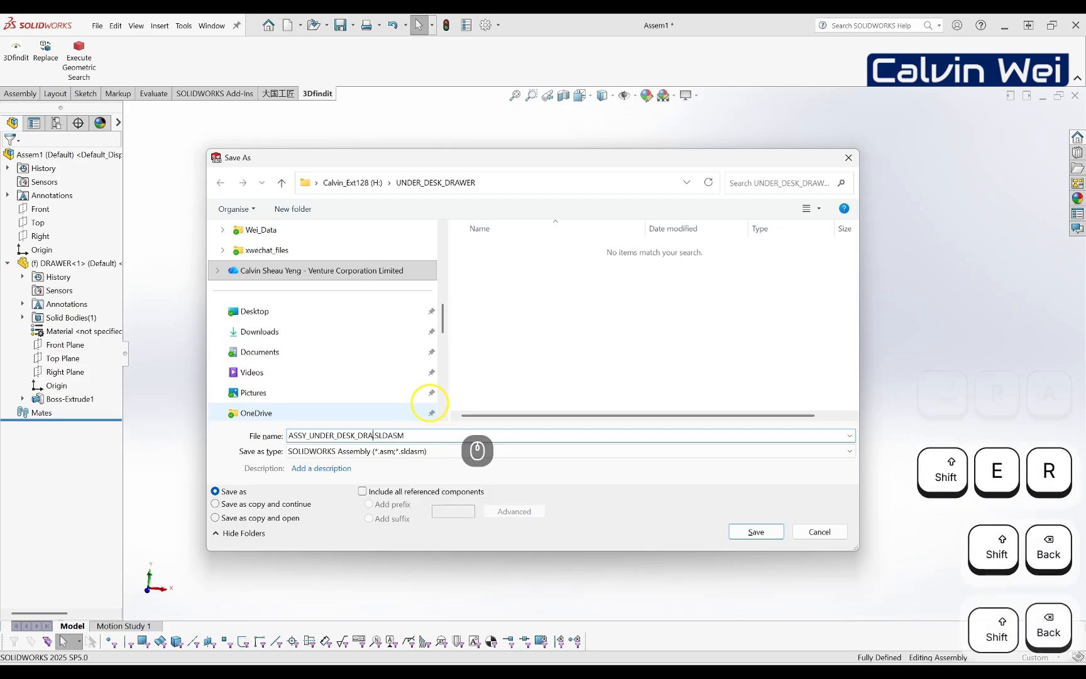
{"action": "type", "text": "WER"}
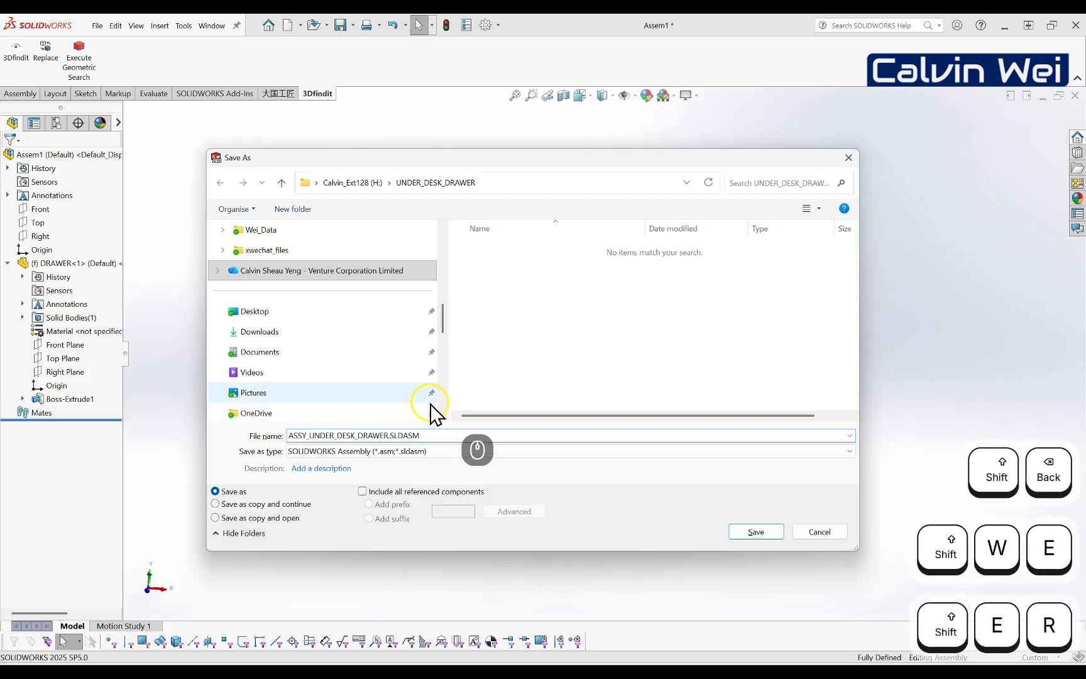
{"action": "key", "text": "Return"}
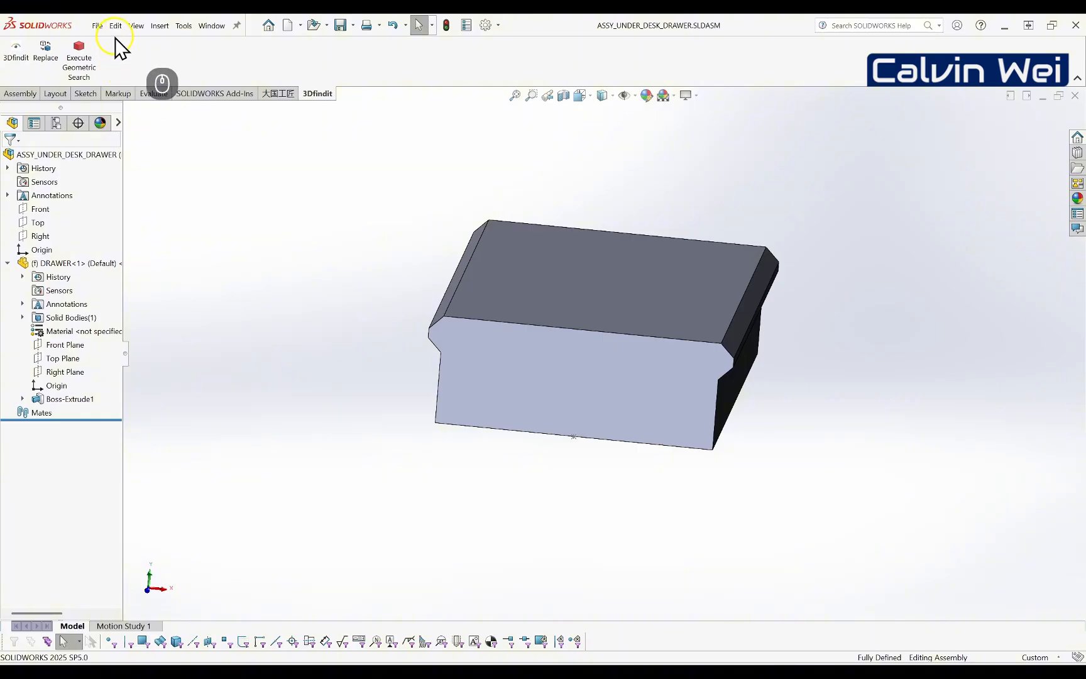
{"action": "left_click", "coordinate": [98, 26]}
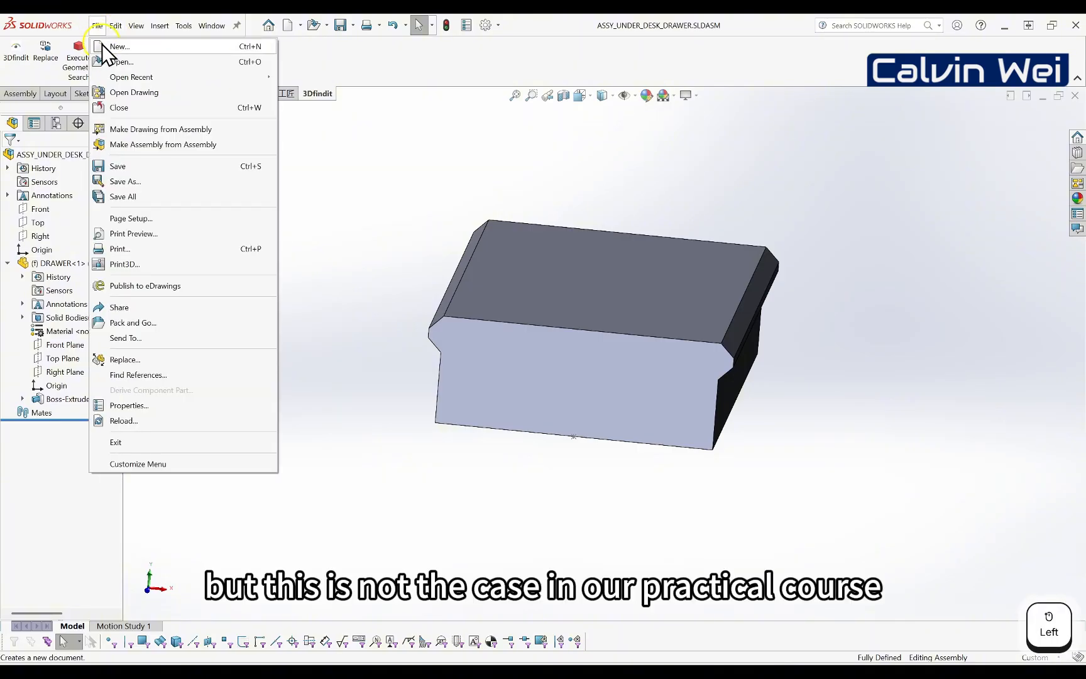
{"action": "left_click", "coordinate": [102, 46]}
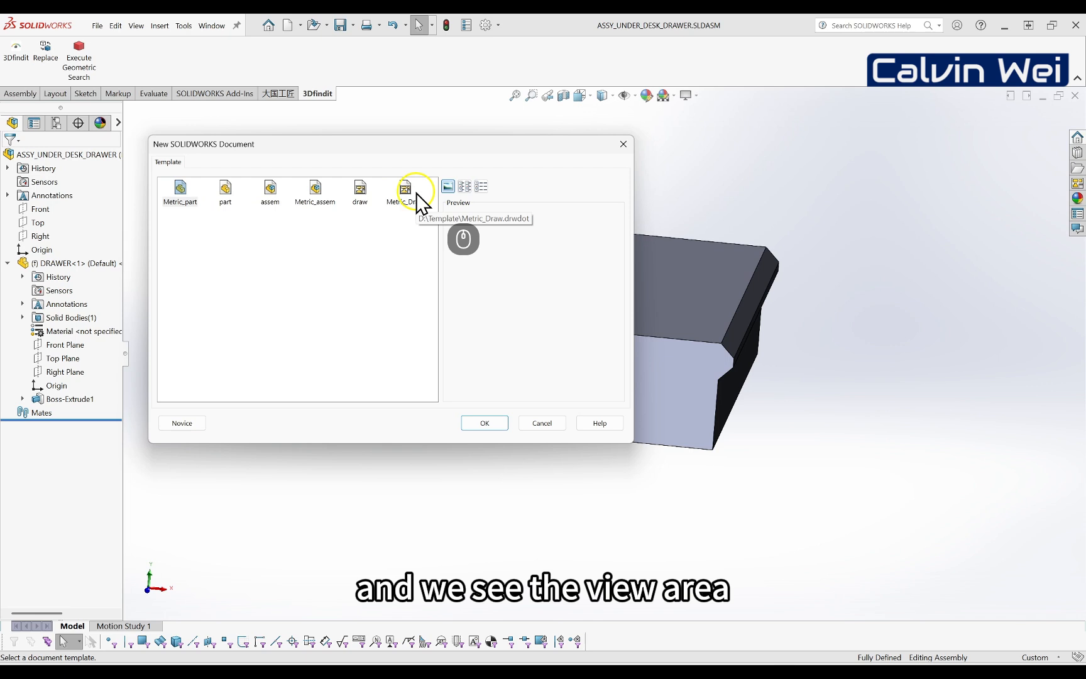
{"action": "left_click", "coordinate": [546, 422]}
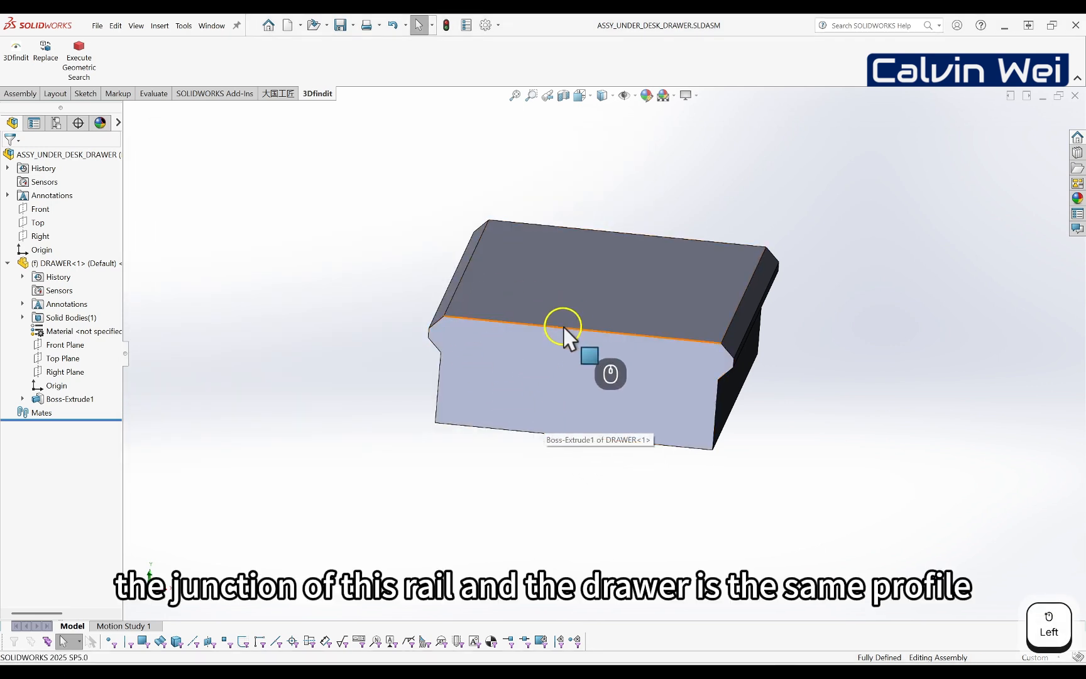
- Insert a new part into the assembly, positioned on the DRAWER part's Front Plane
{"action": "middle_click_drag", "start_coordinate": [560, 322], "coordinate": [497, 339]}
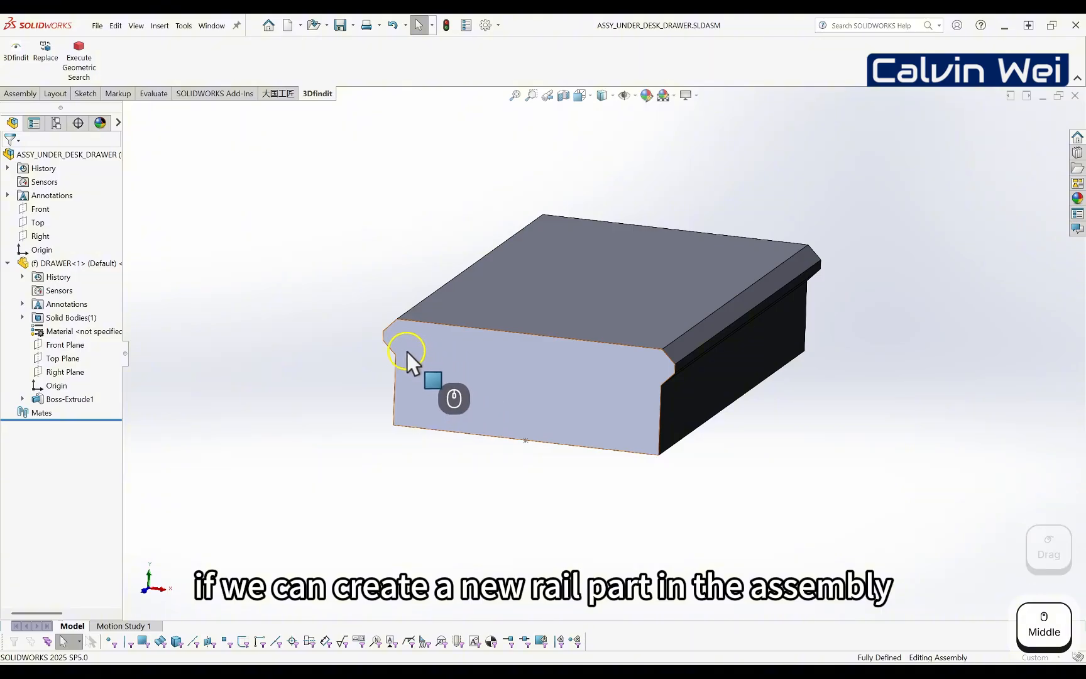
{"action": "middle_click", "coordinate": [402, 334]}
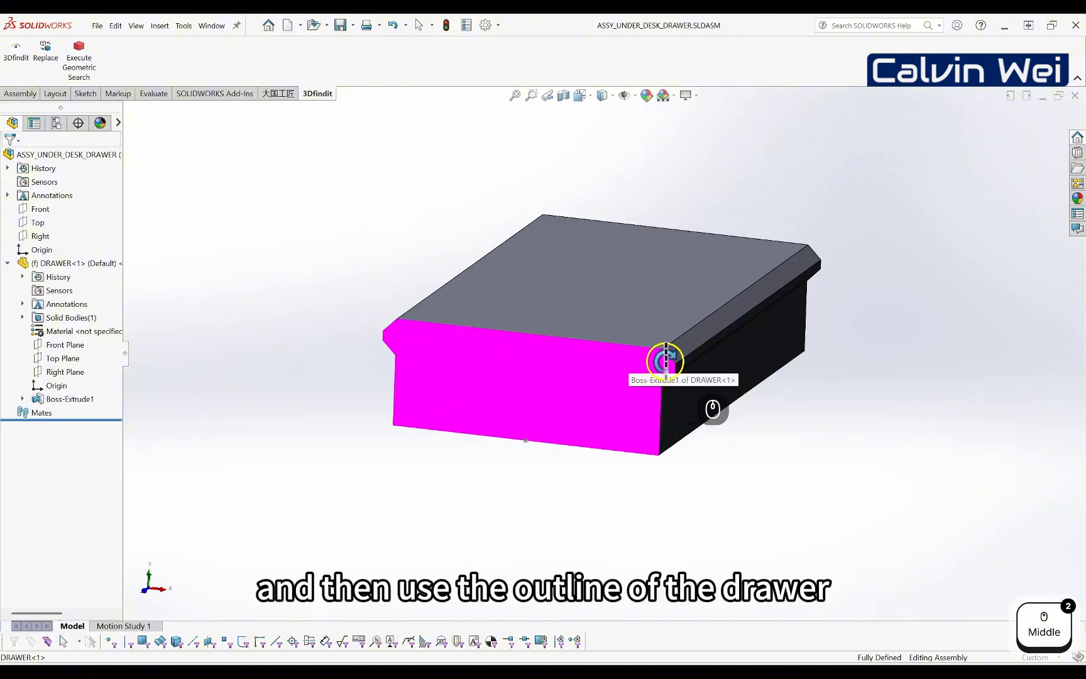
{"action": "middle_click", "coordinate": [518, 333]}
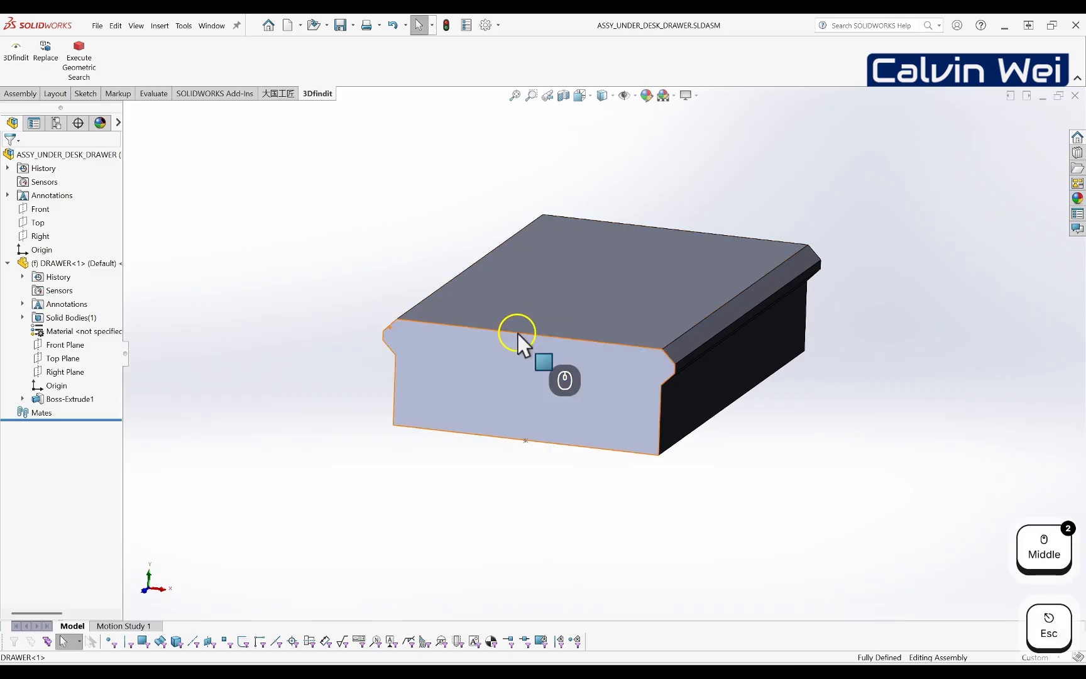
{"action": "key", "text": "Escape"}
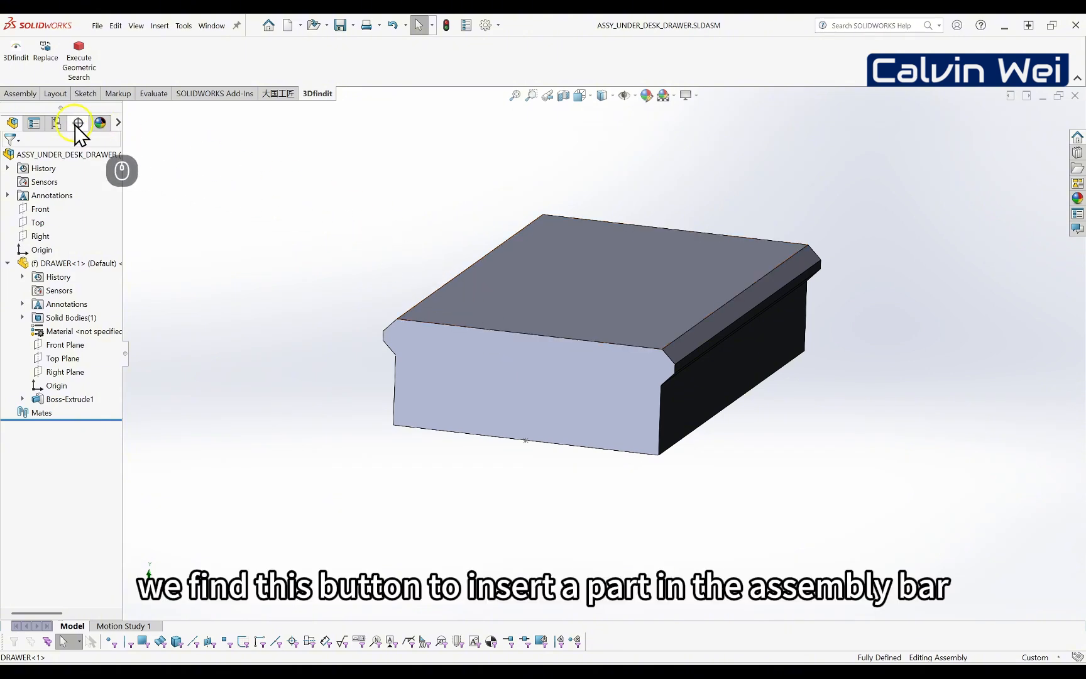
{"action": "left_click", "coordinate": [19, 95]}
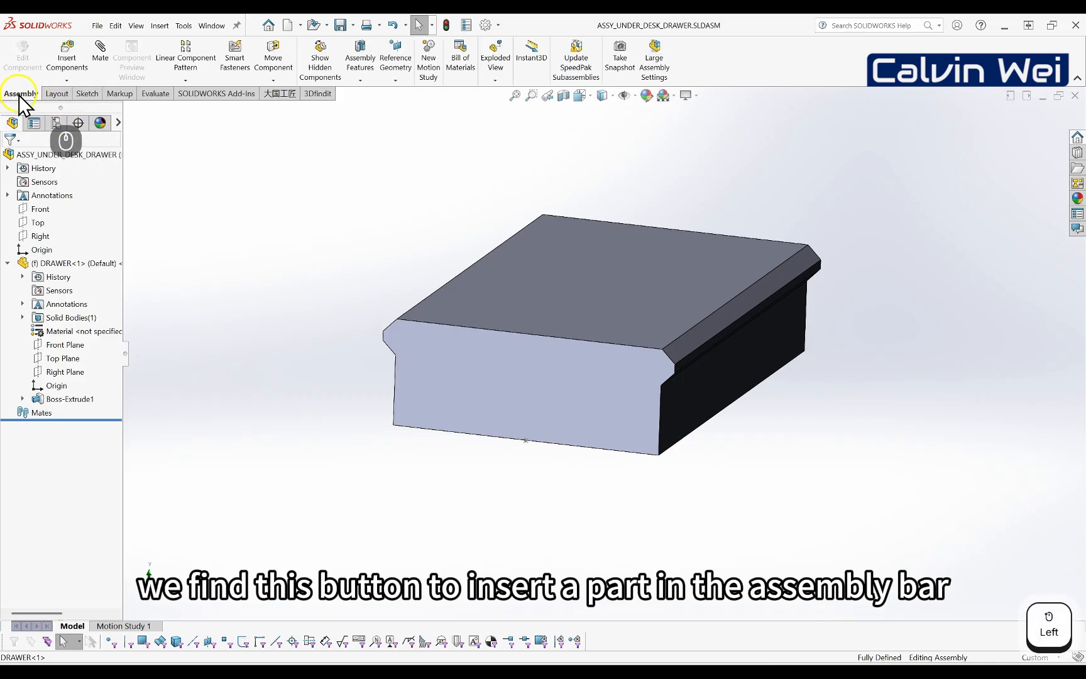
{"action": "left_click", "coordinate": [67, 80]}
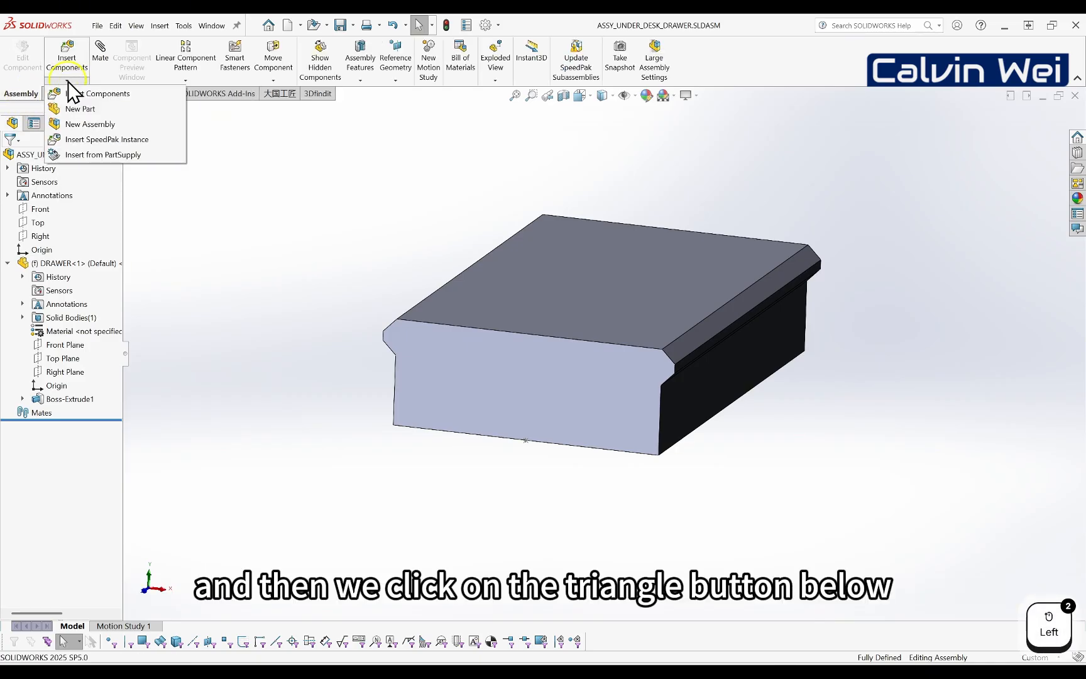
{"action": "left_click", "coordinate": [109, 112]}
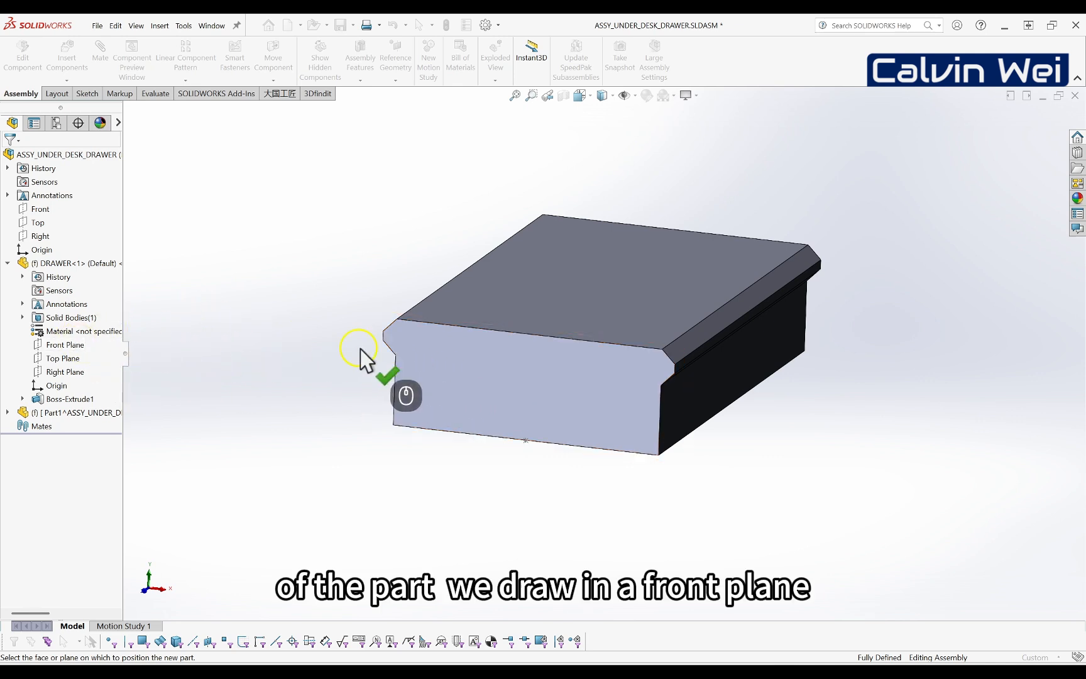
{"action": "left_click", "coordinate": [71, 344]}
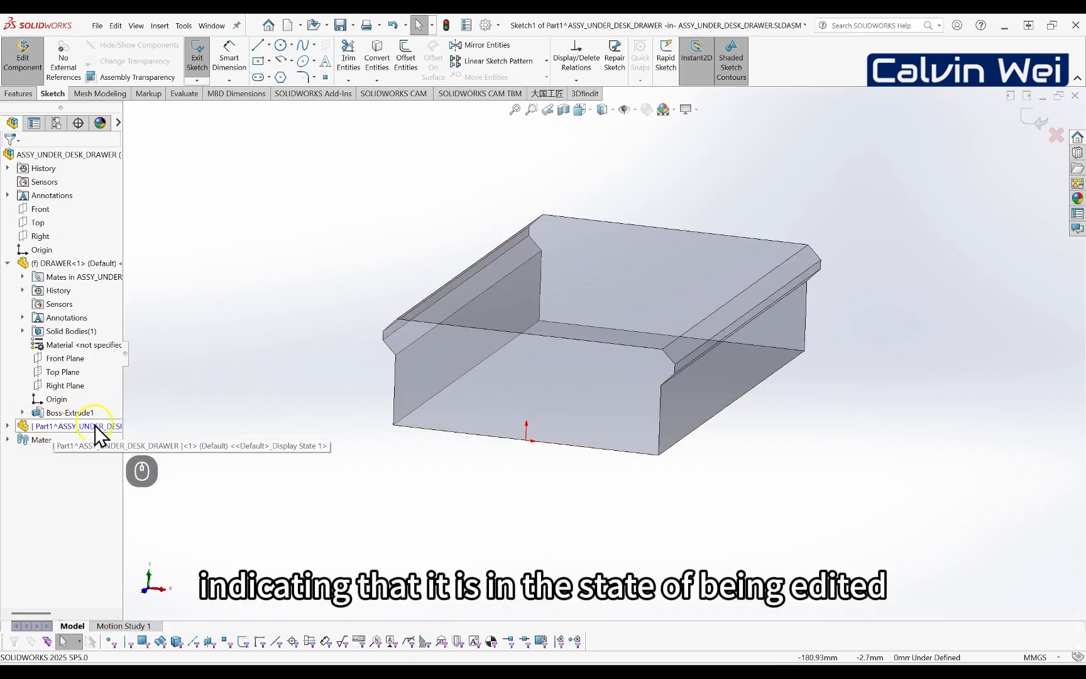
- Sketch a vertical construction line about 50.6 mm long upward from the origin on the new part's Front Plane
{"action": "left_click", "coordinate": [7, 426]}
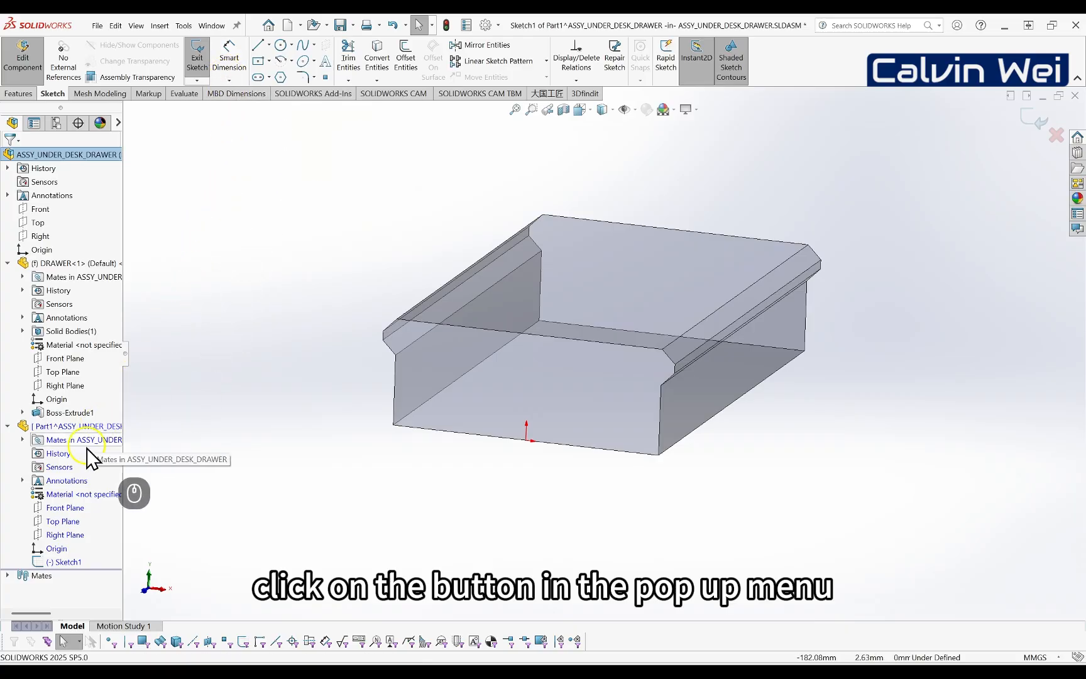
{"action": "left_click", "coordinate": [65, 506]}
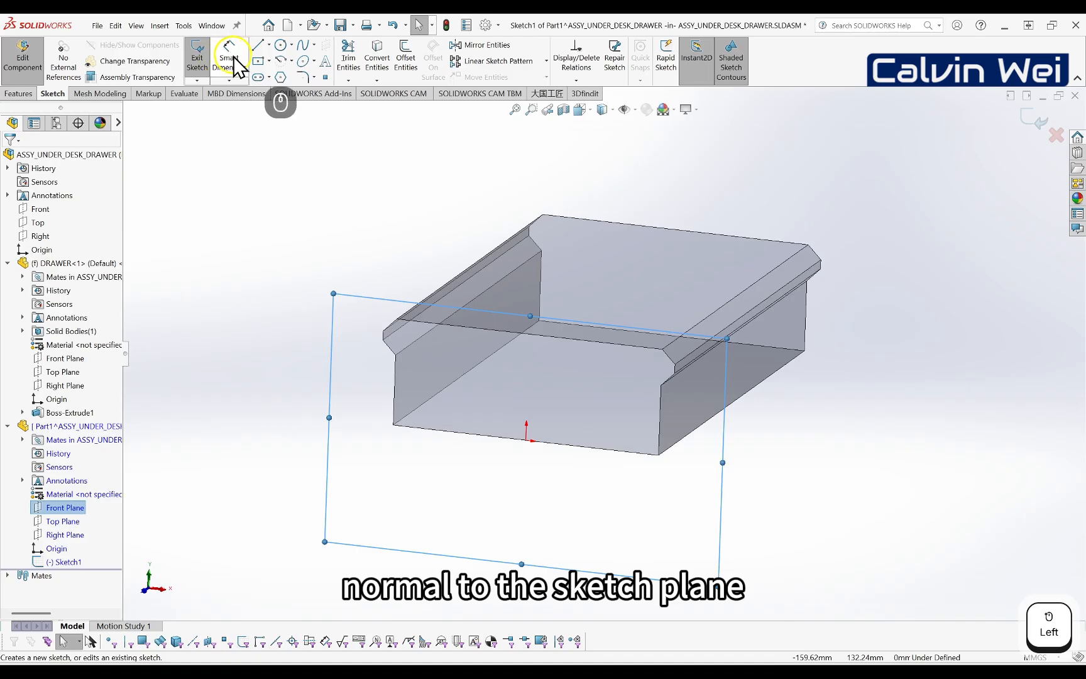
{"action": "left_click", "coordinate": [614, 111]}
{"action": "left_click", "coordinate": [591, 111]}
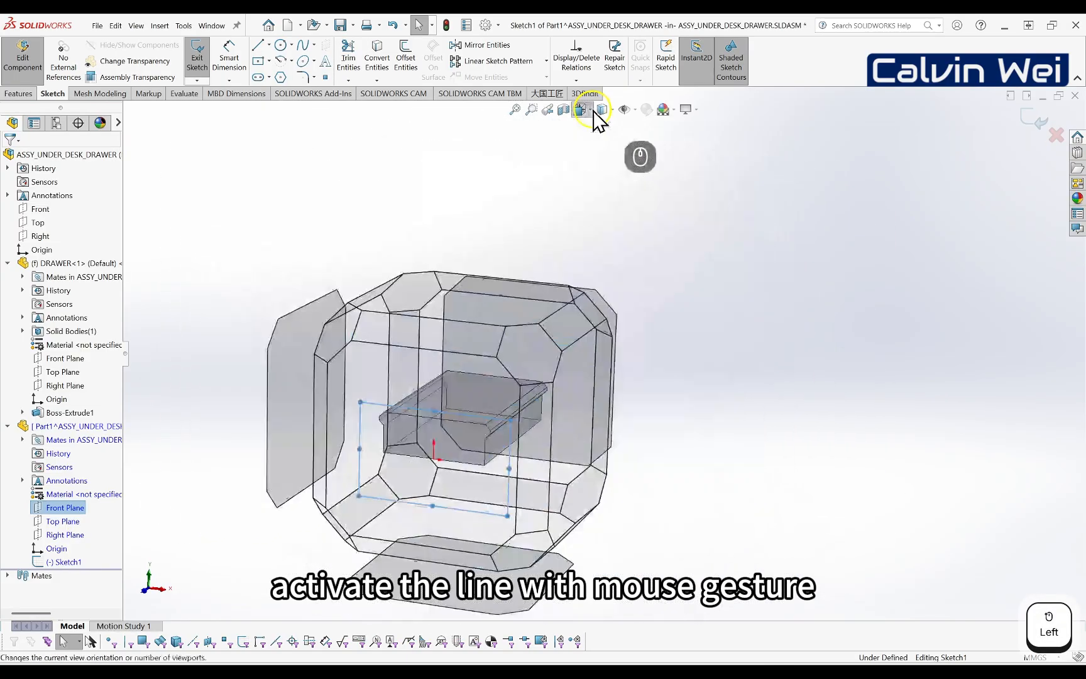
{"action": "left_click", "coordinate": [592, 113]}
{"action": "left_click", "coordinate": [585, 110]}
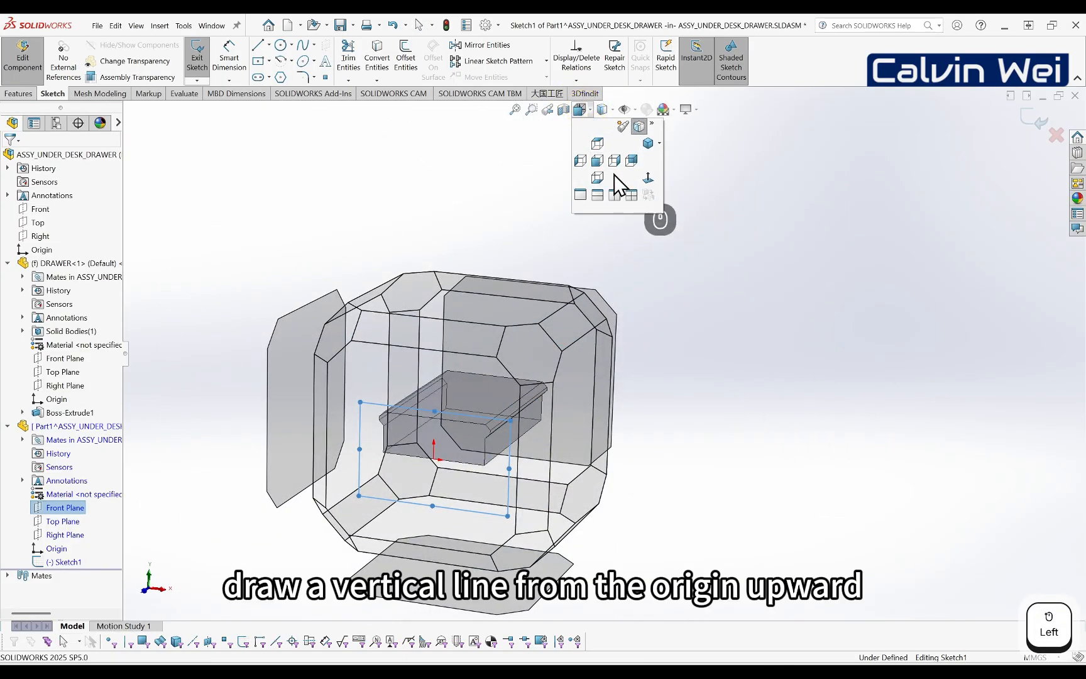
{"action": "left_click", "coordinate": [648, 178]}
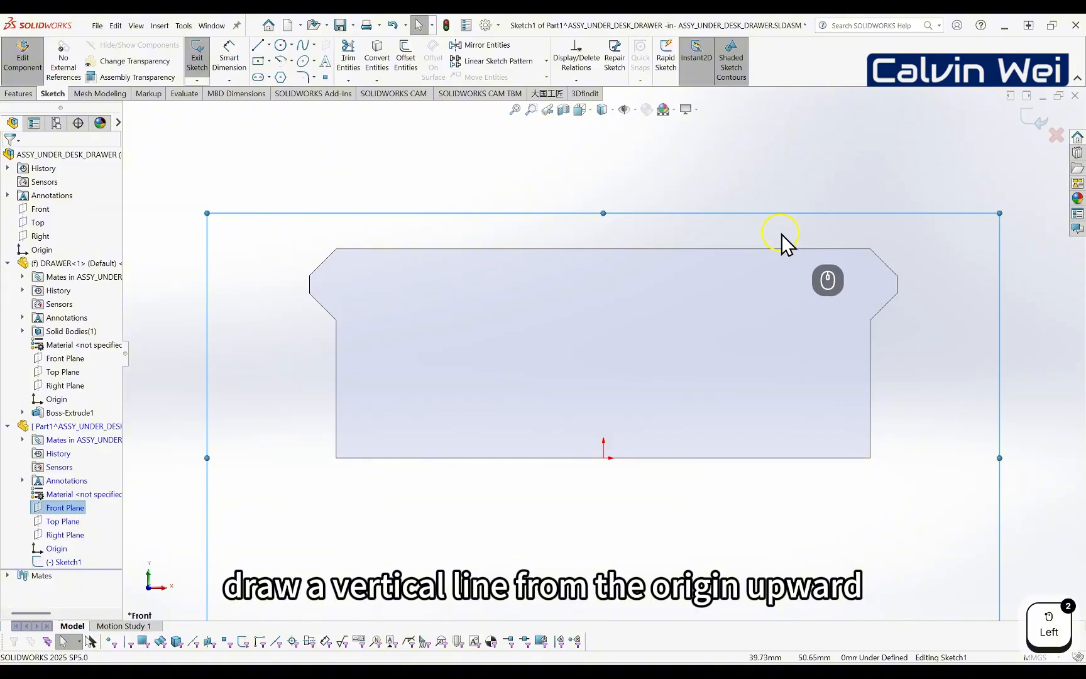
{"action": "right_click_drag", "start_coordinate": [371, 174], "coordinate": [322, 177]}
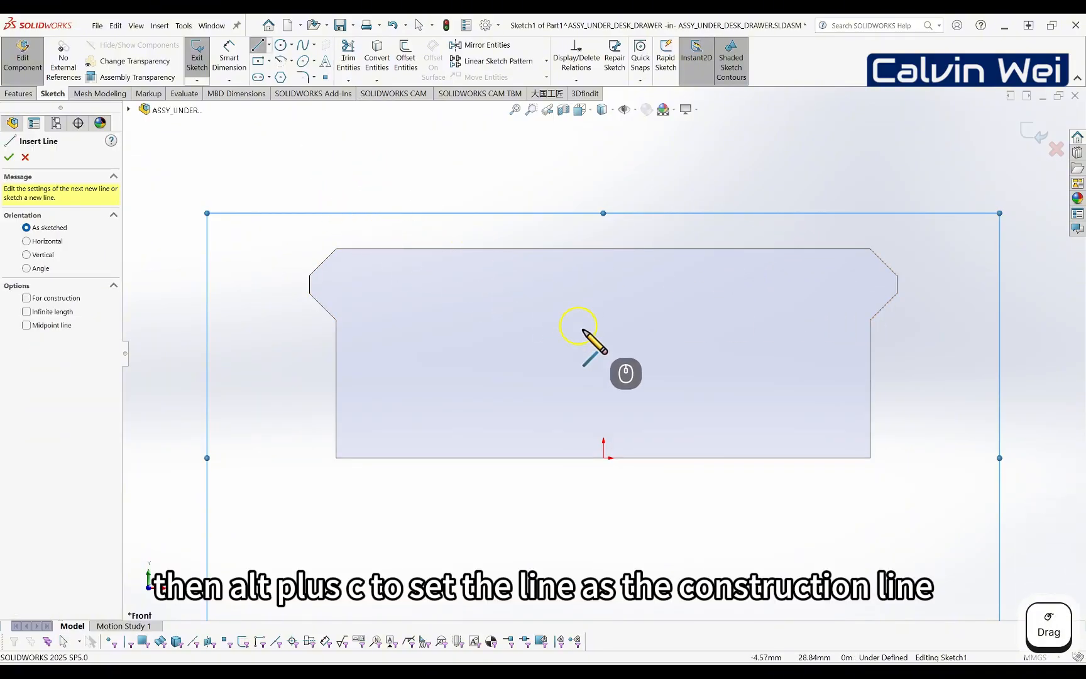
{"action": "left_click", "coordinate": [603, 457]}
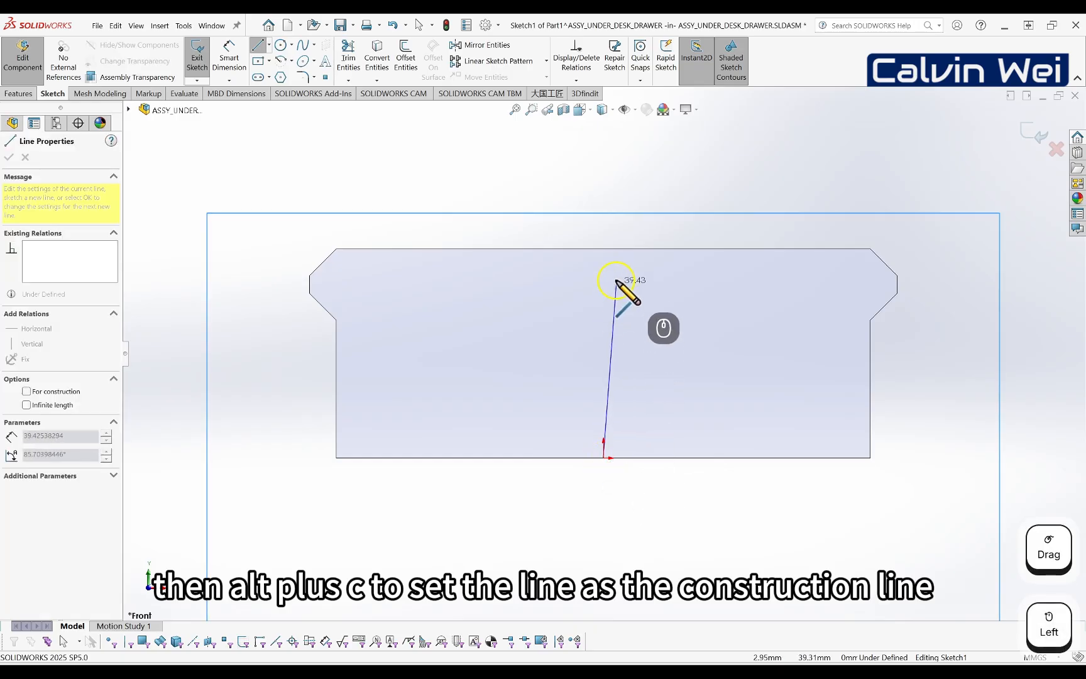
{"action": "left_click", "coordinate": [602, 234]}
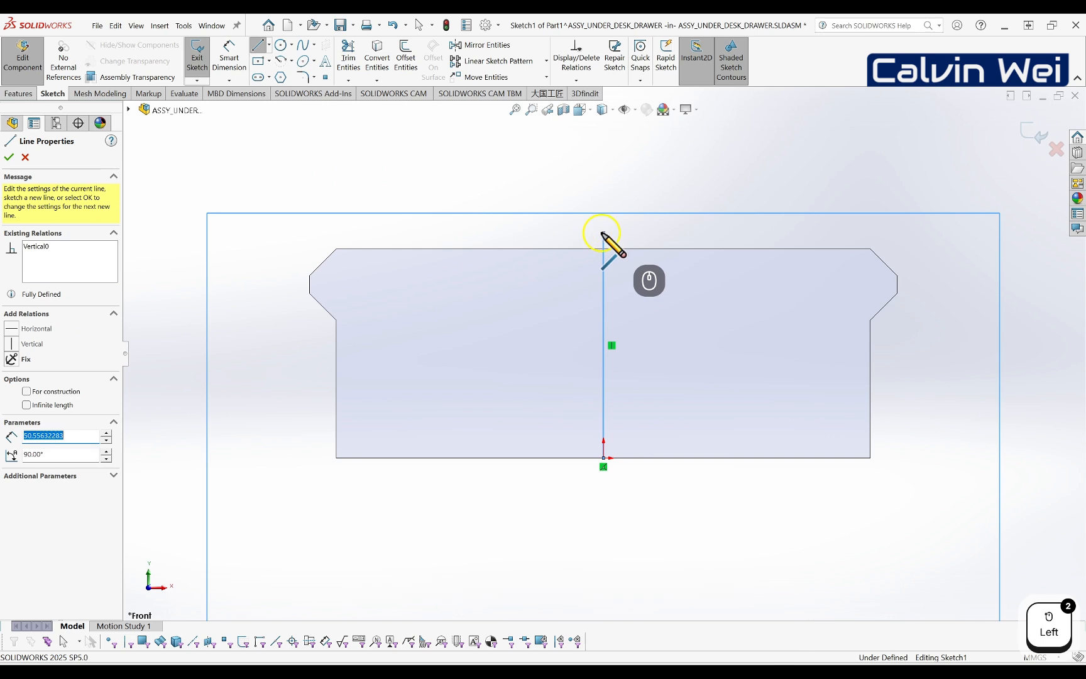
{"action": "key", "text": "alt+c"}
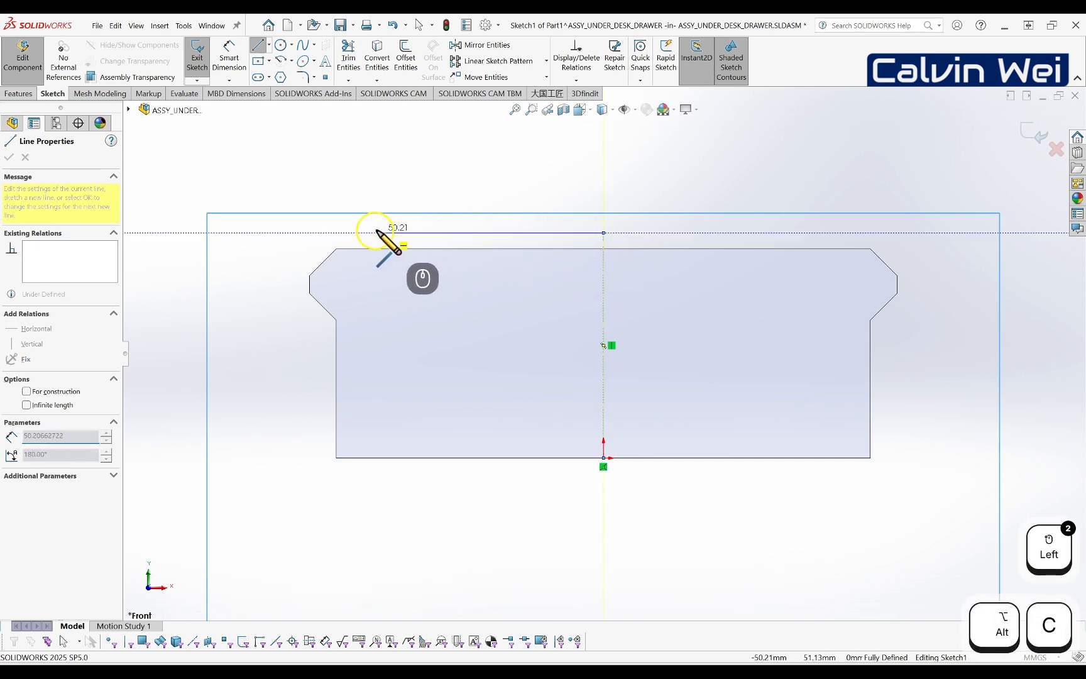
- Sketch the left rail outline from the construction line's upper end: a roughly 60 mm line, an outward diagonal, a short vertical and an inward diagonal
{"action": "left_click", "coordinate": [335, 236]}
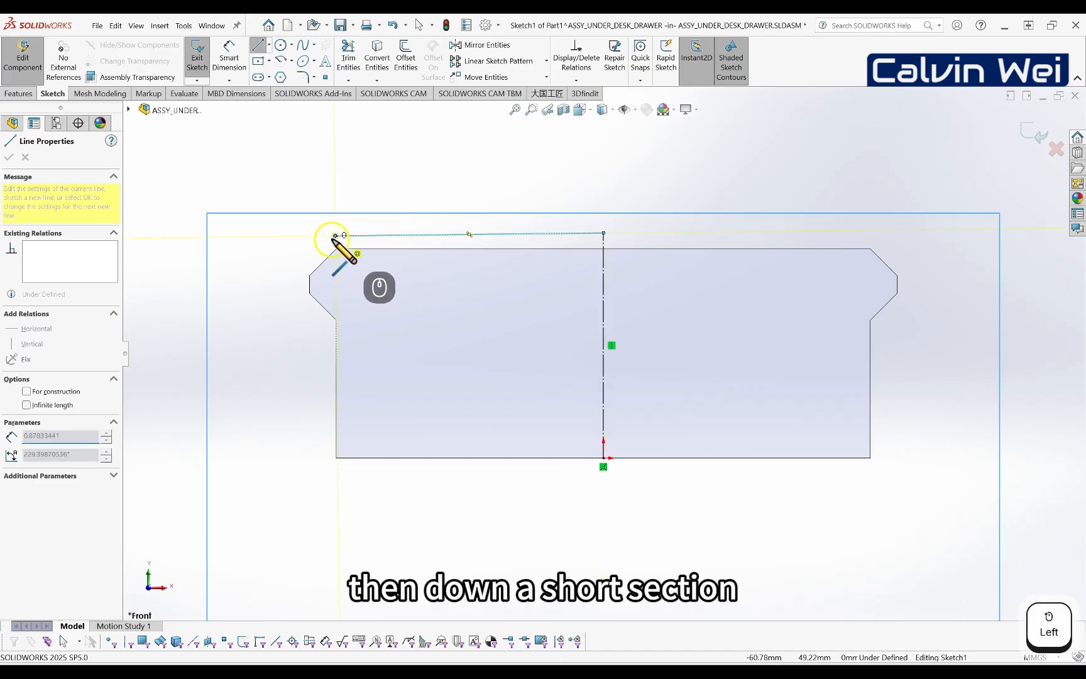
{"action": "left_click", "coordinate": [303, 267]}
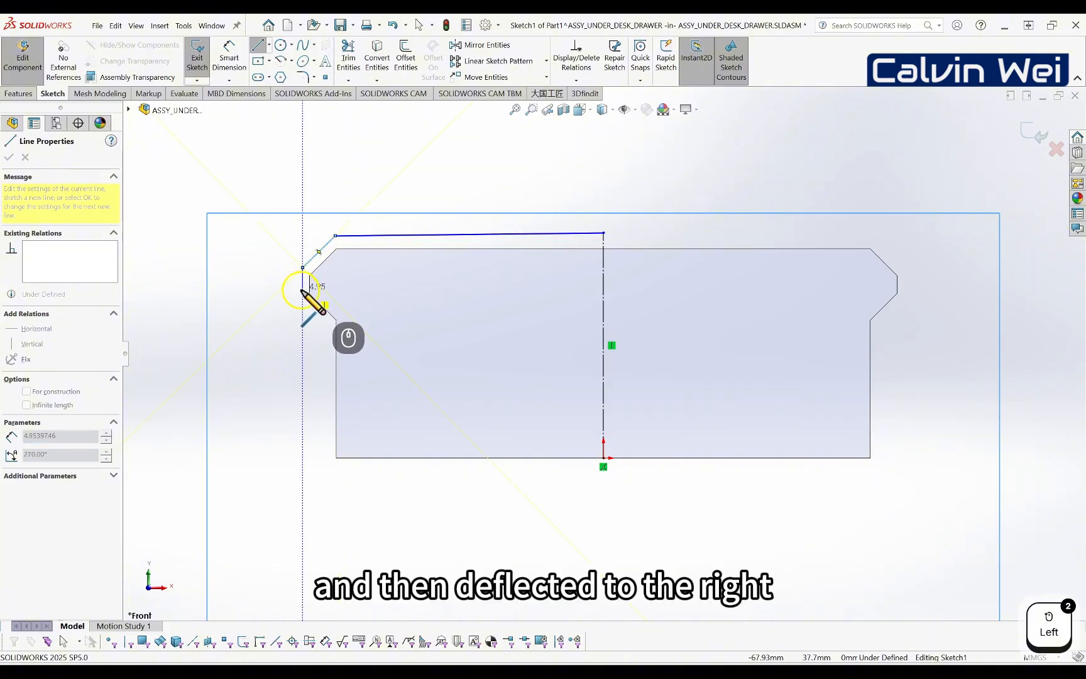
{"action": "left_click", "coordinate": [303, 292]}
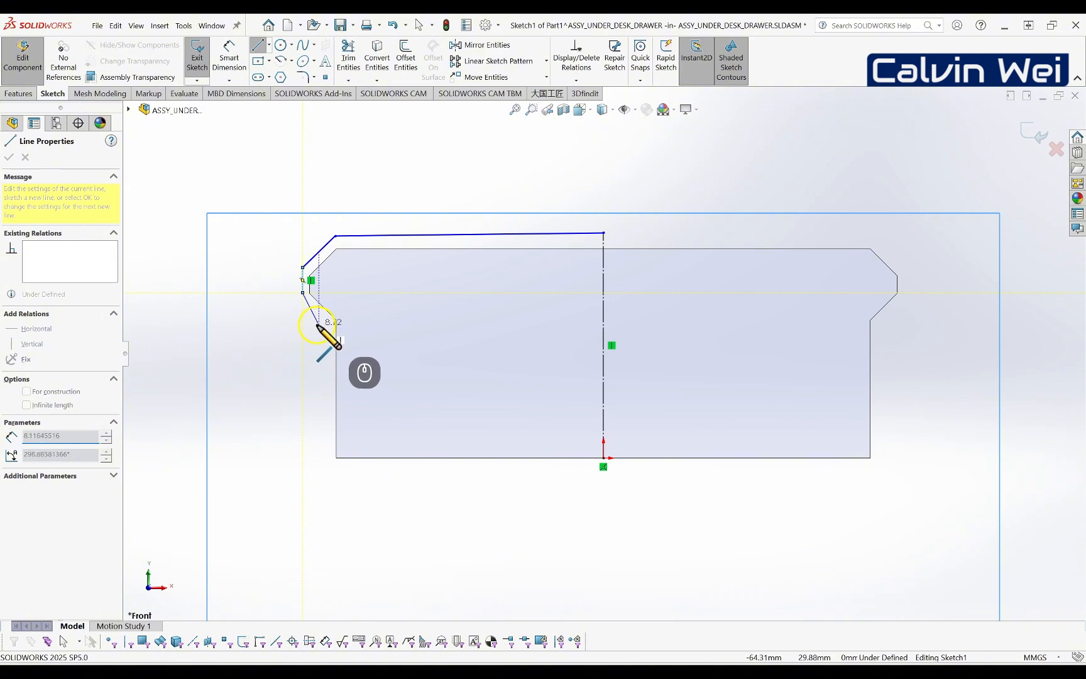
{"action": "left_click", "coordinate": [322, 319]}
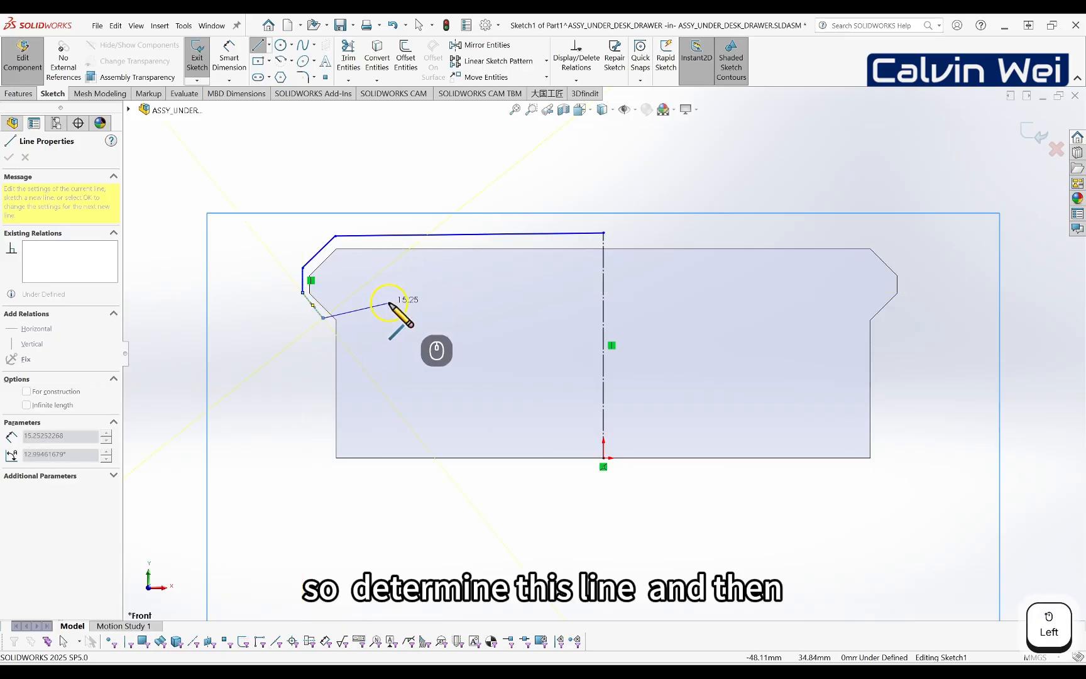
{"action": "key", "text": "Escape"}
- Add a horizontal relation to the long upper line of the rail profile
{"action": "scroll", "coordinate": [373, 297], "scroll_direction": "down", "scroll_amount": 3}
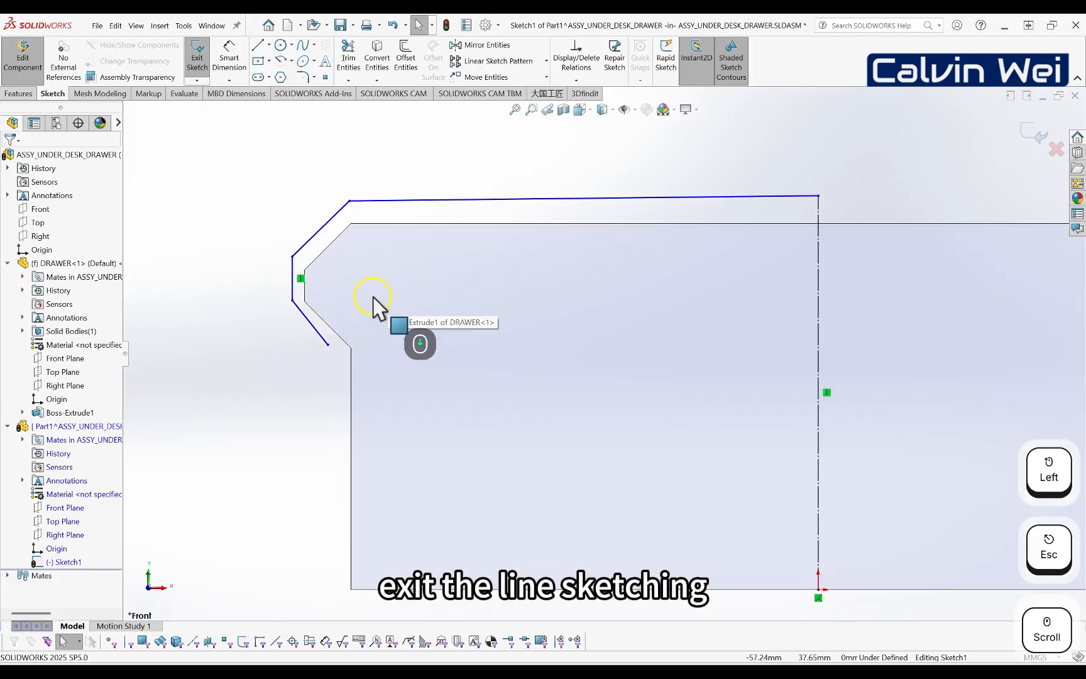
{"action": "scroll", "coordinate": [373, 297], "scroll_direction": "down", "scroll_amount": 2}
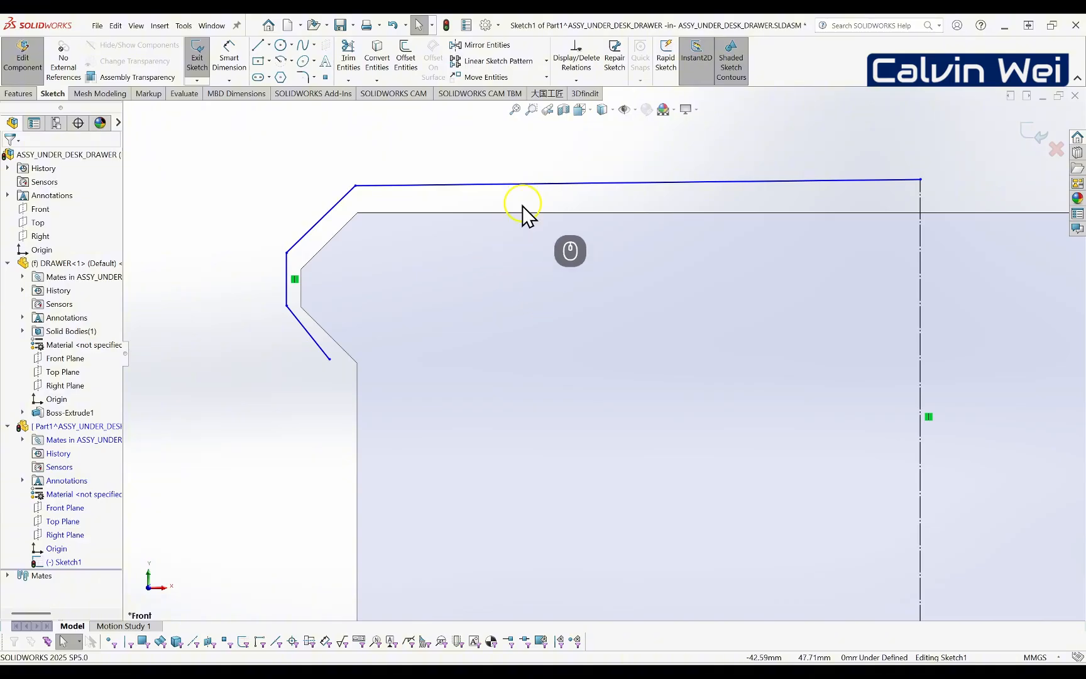
{"action": "left_click", "coordinate": [531, 184]}
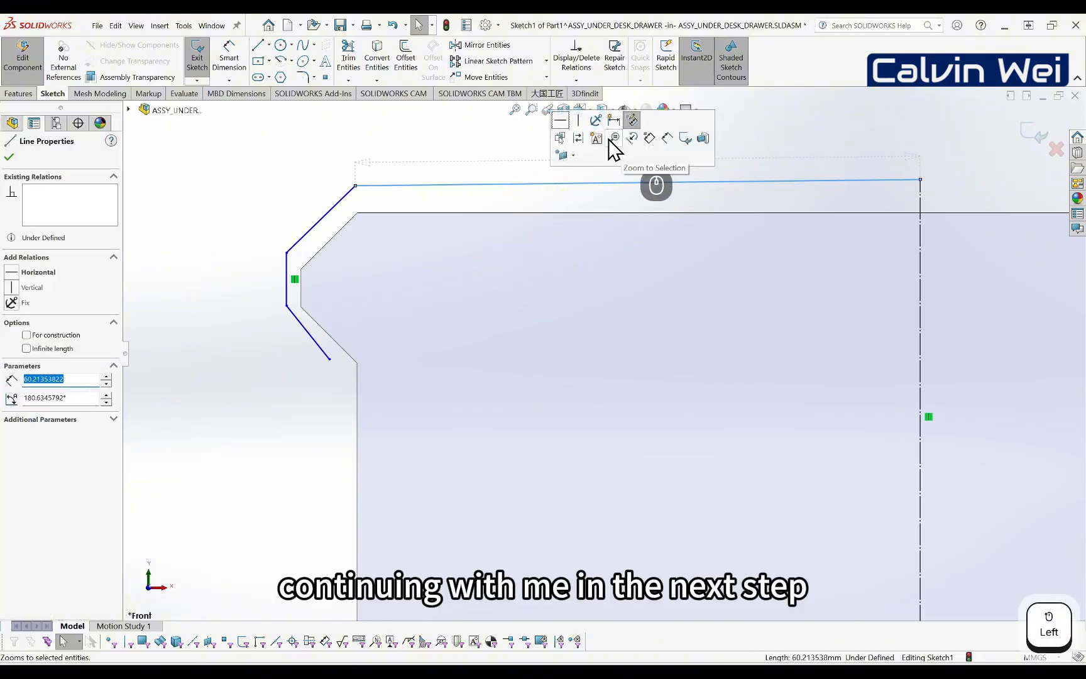
{"action": "left_click", "coordinate": [560, 120]}
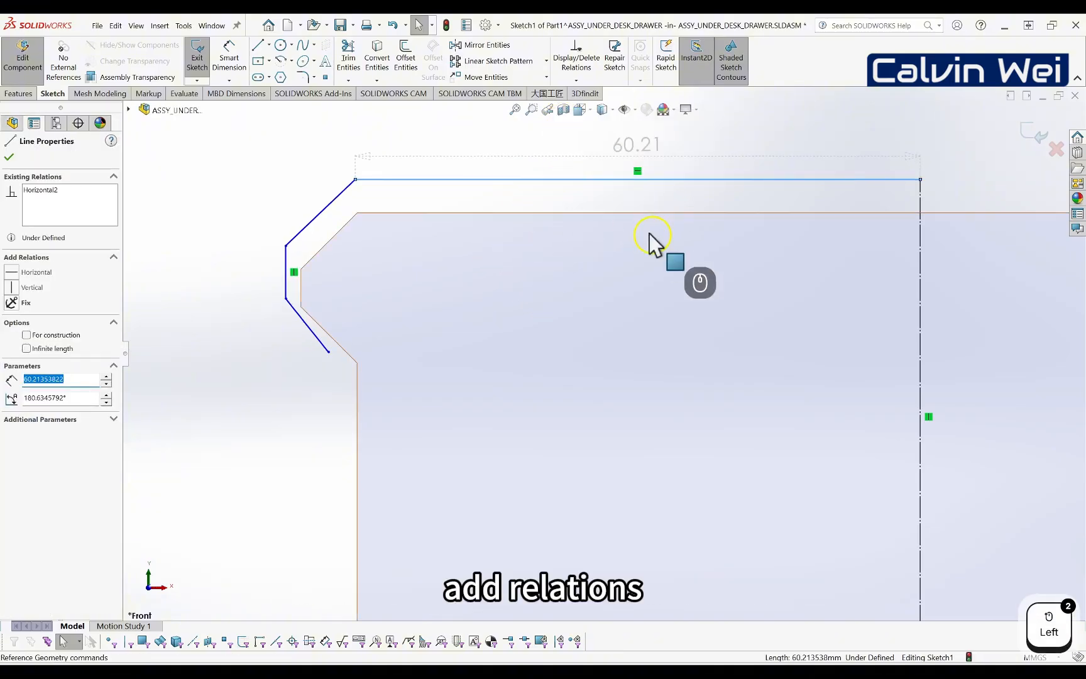
{"action": "left_click", "coordinate": [242, 216]}
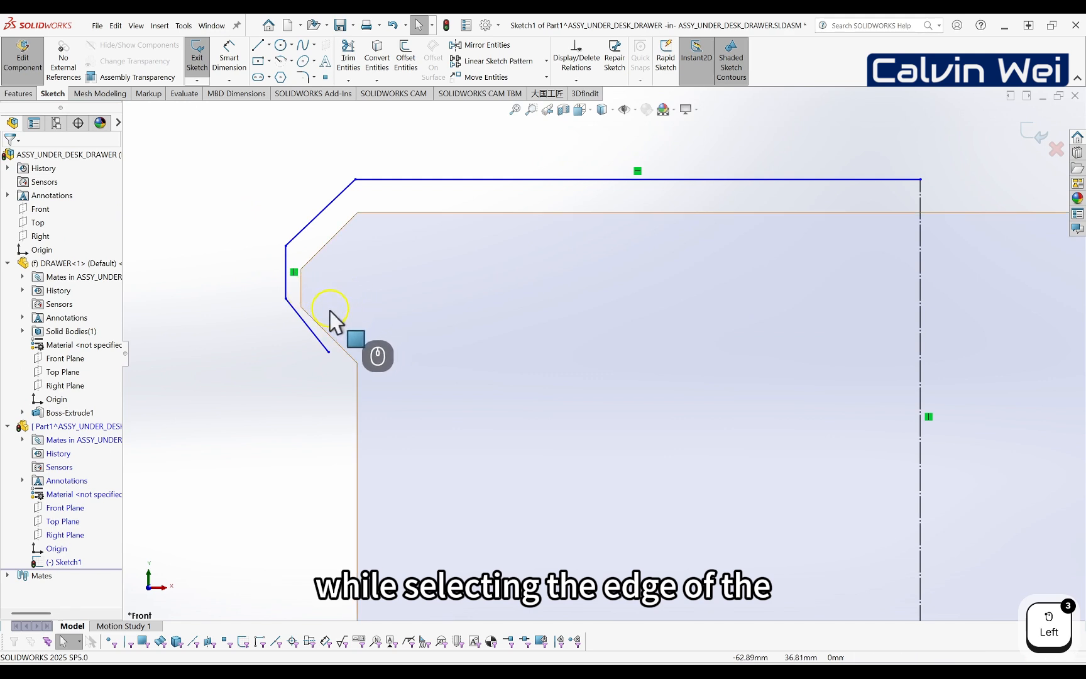
- Make the profile's lower diagonal collinear with the drawer's lower slanted edge and its upper diagonal parallel to the drawer's upper slanted edge
{"action": "left_click", "coordinate": [316, 323]}
{"action": "left_click", "coordinate": [314, 334], "text": "ctrl"}
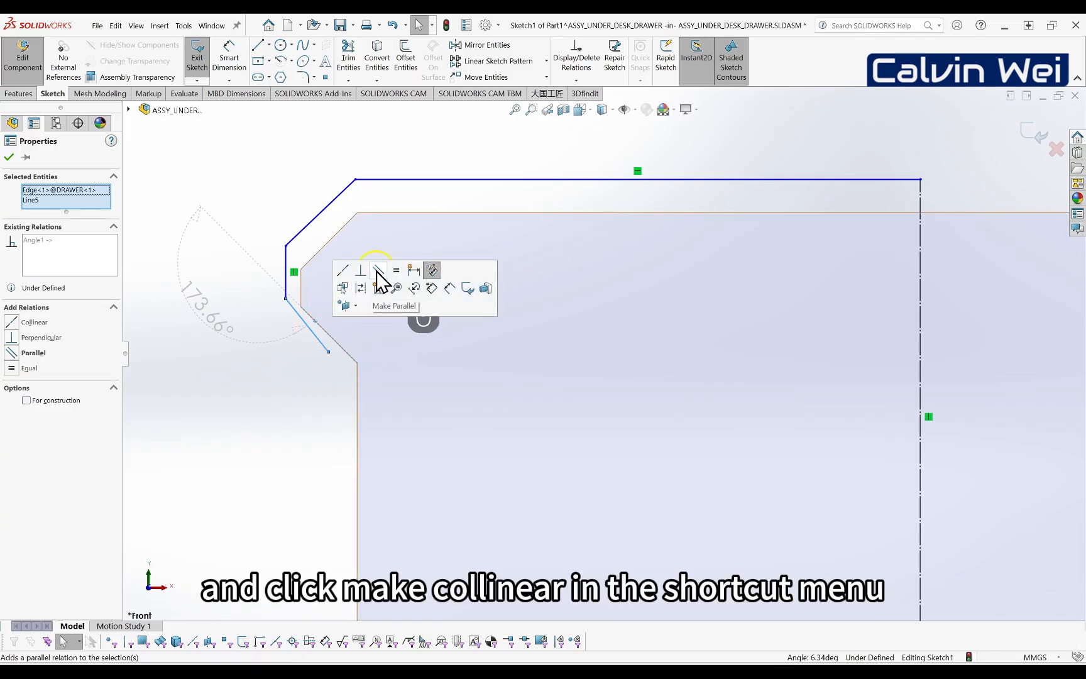
{"action": "left_click", "coordinate": [344, 274]}
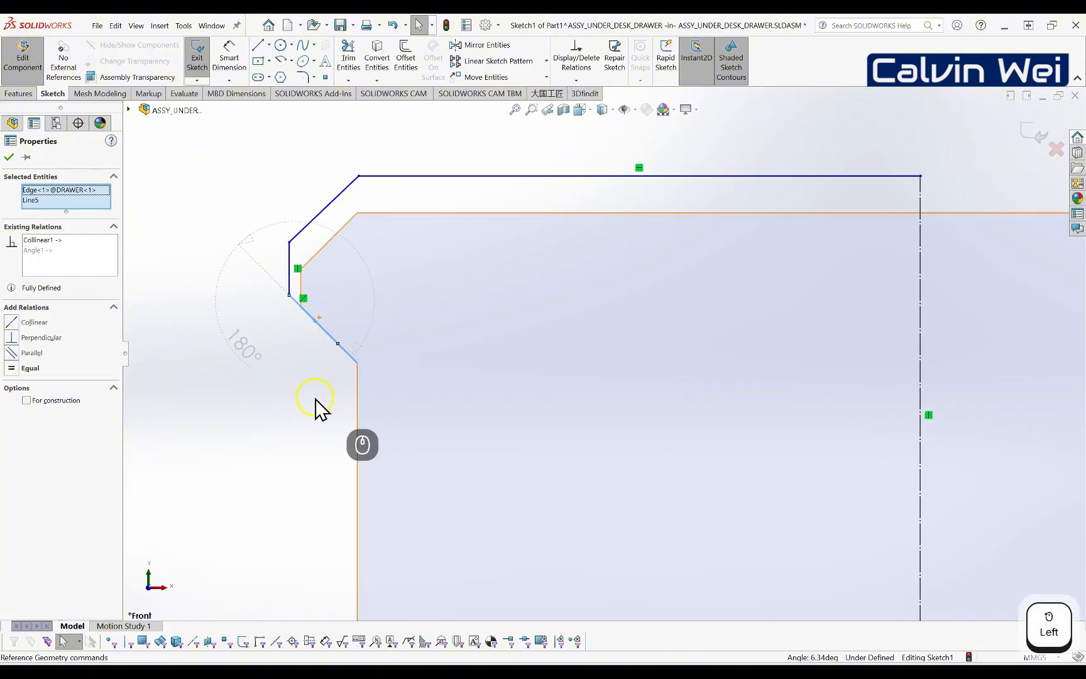
{"action": "left_click", "coordinate": [281, 430]}
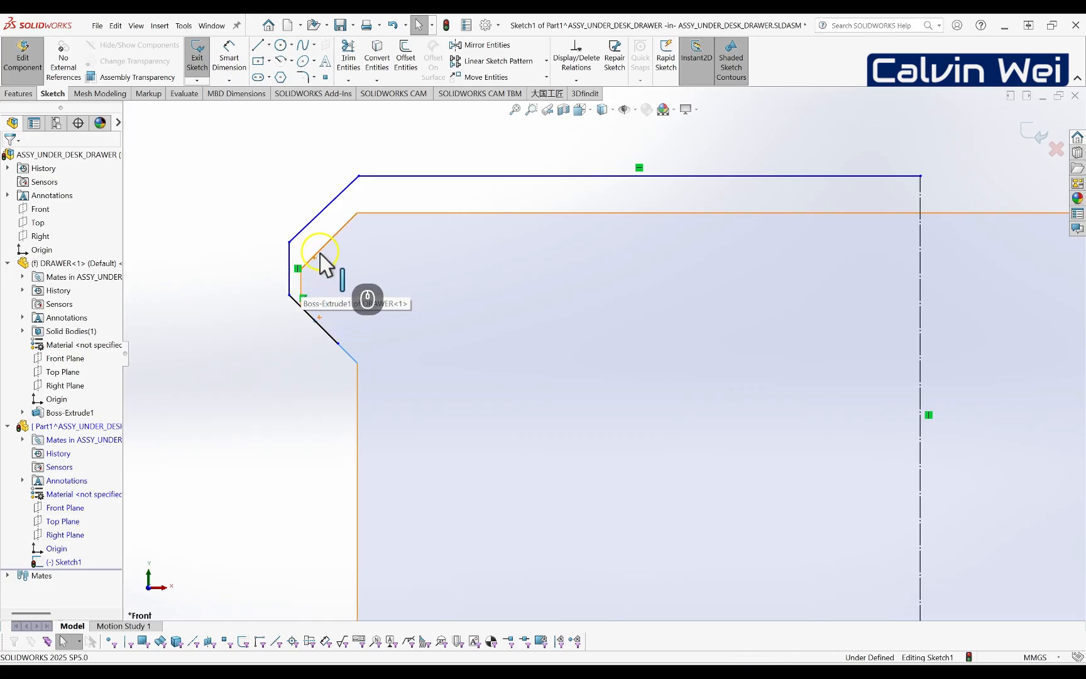
{"action": "left_click", "coordinate": [316, 218]}
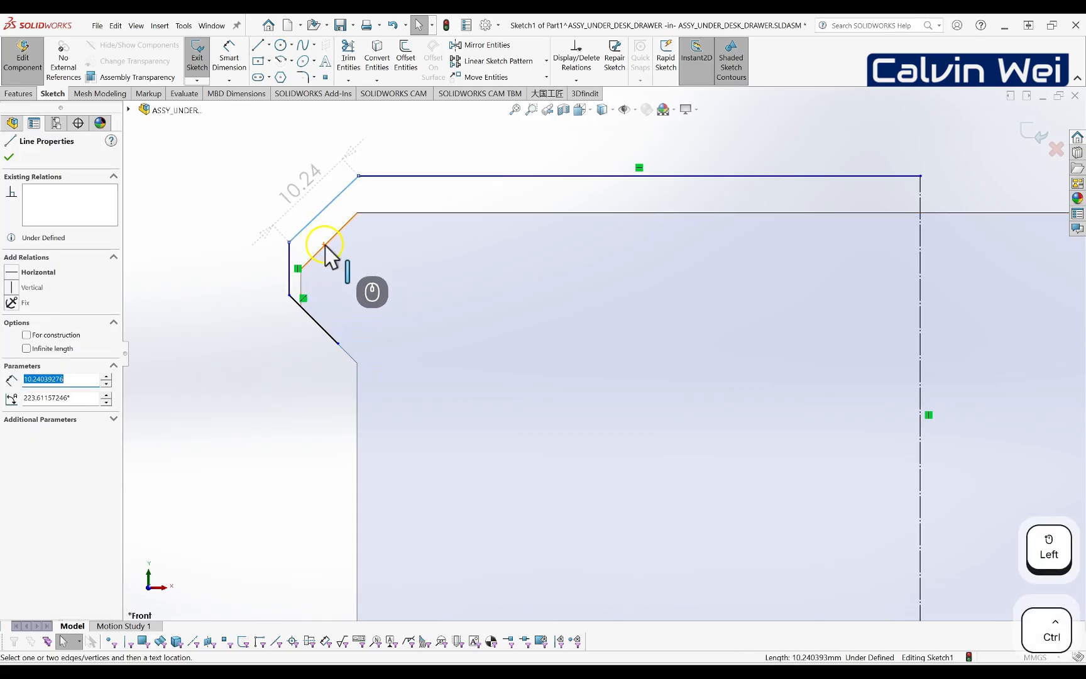
{"action": "left_click", "coordinate": [325, 246], "text": "ctrl"}
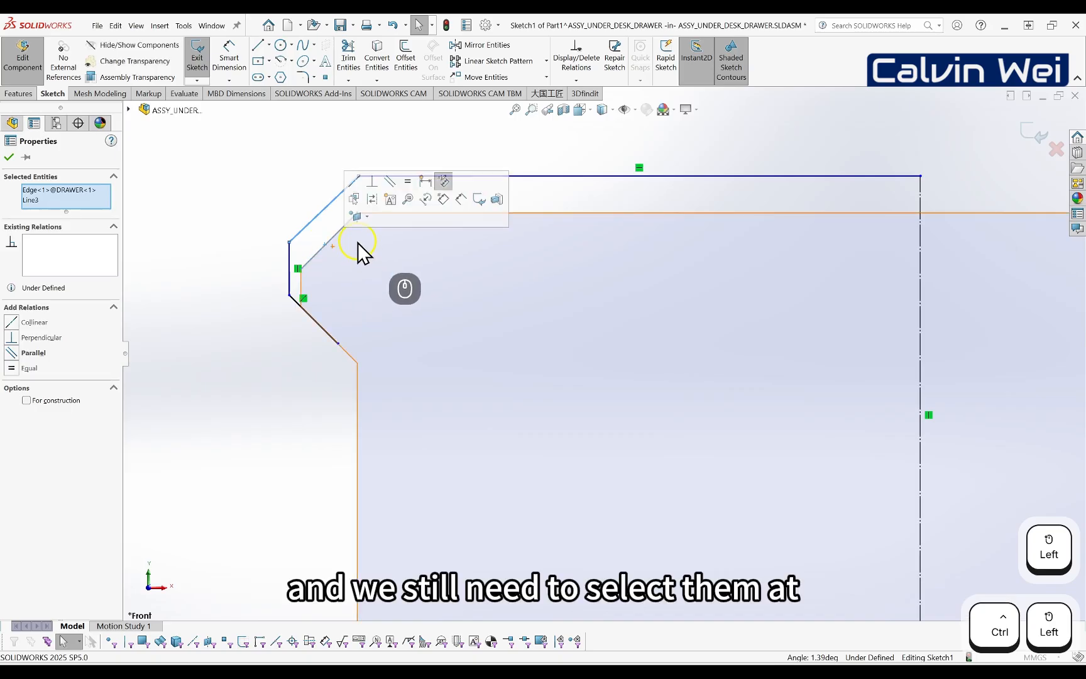
{"action": "left_click", "coordinate": [390, 187]}
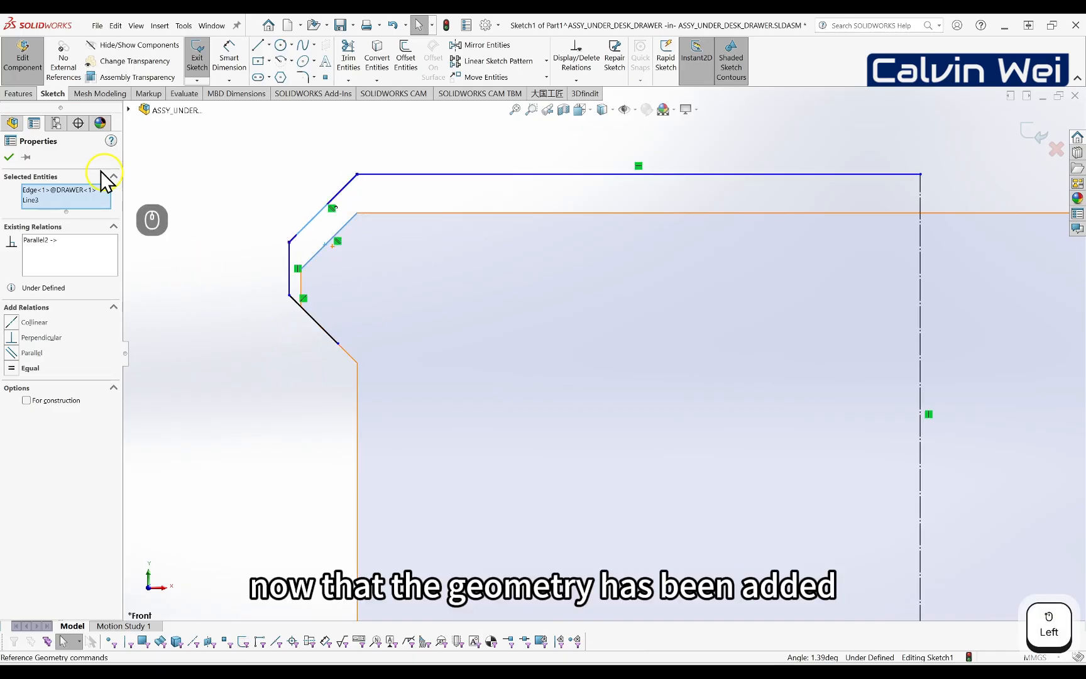
{"action": "left_click", "coordinate": [9, 157]}
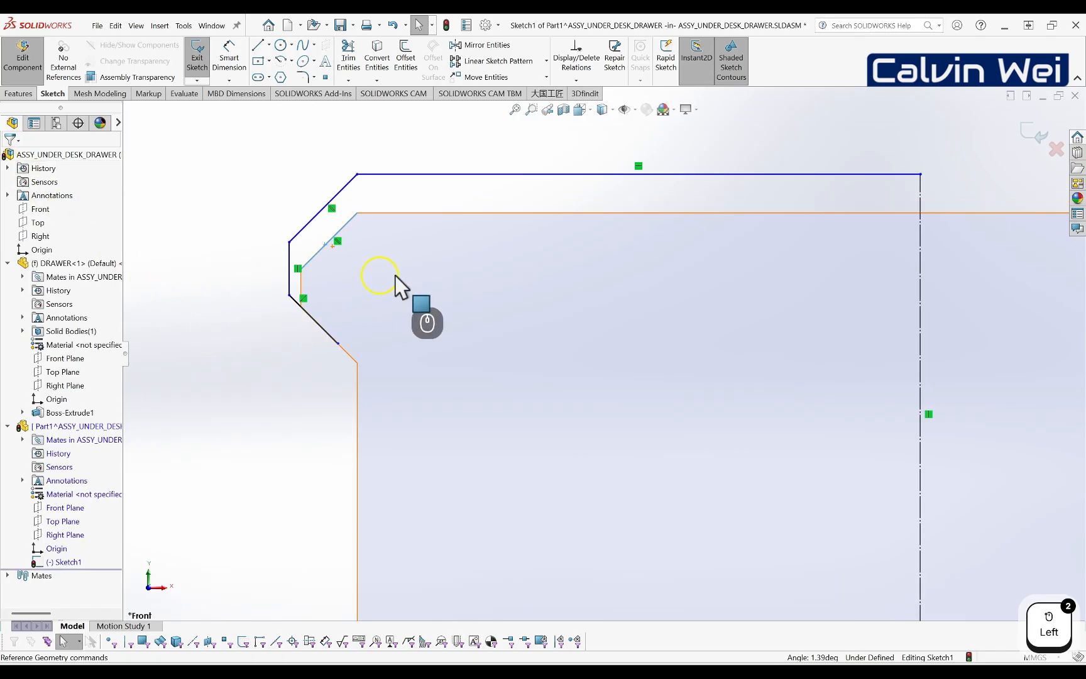
- Dimension the gap between the profile's short vertical line and the drawer's outer vertical edge to 0.5 mm
{"action": "middle_click_drag", "start_coordinate": [582, 321], "coordinate": [542, 330], "text": "ctrl"}
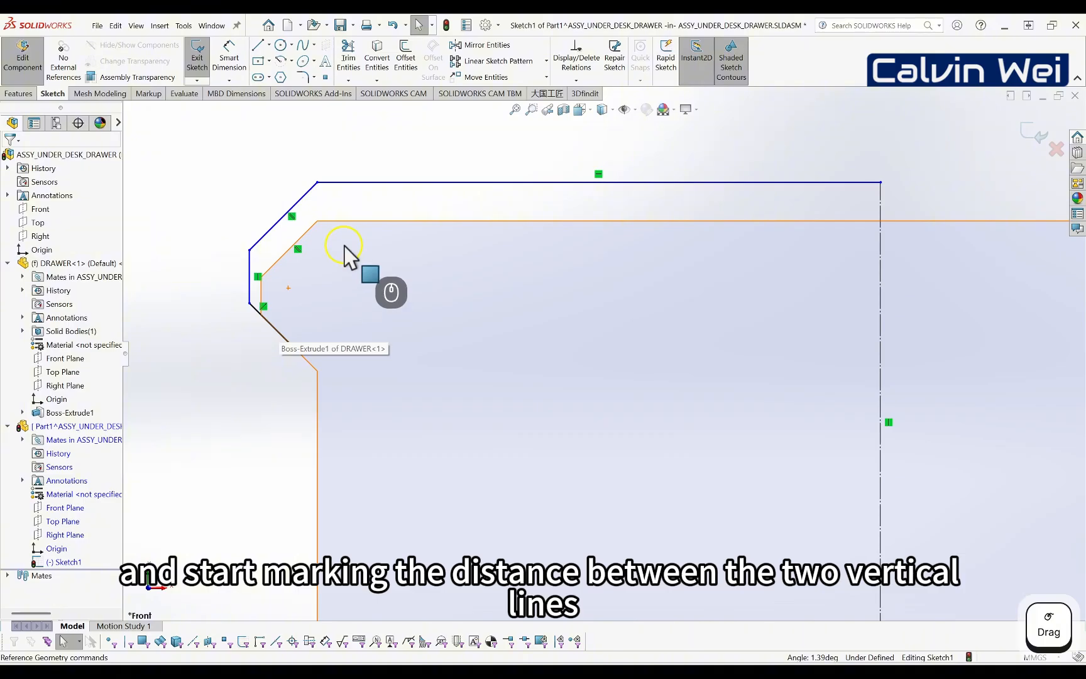
{"action": "right_click_drag", "start_coordinate": [233, 346], "coordinate": [226, 308]}
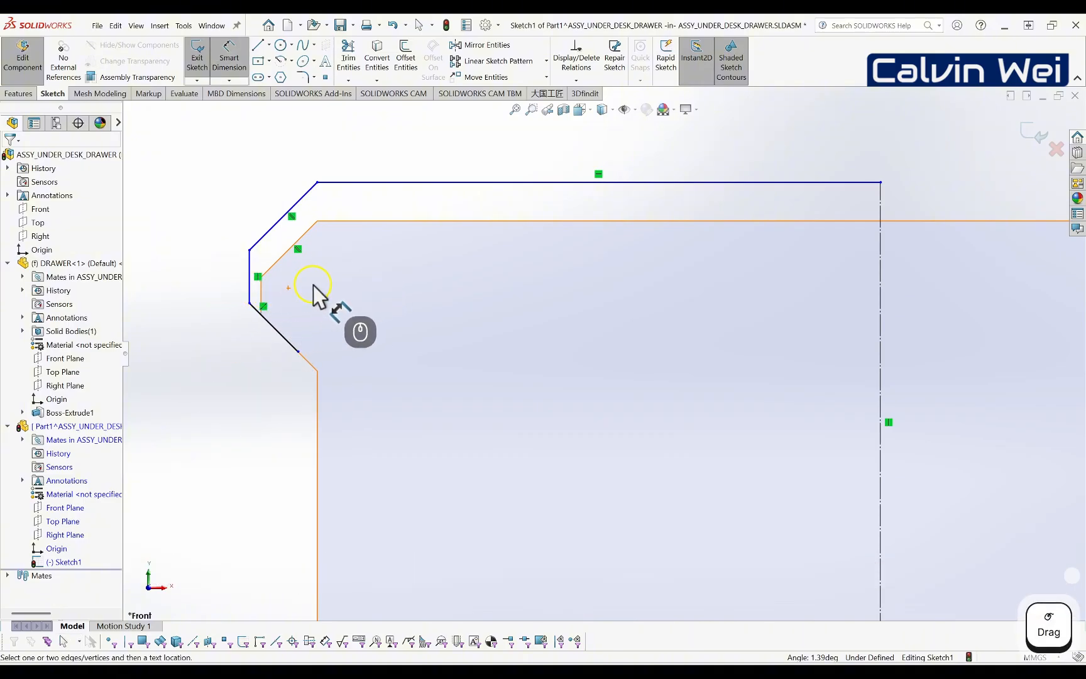
{"action": "left_click", "coordinate": [263, 292]}
{"action": "left_click", "coordinate": [250, 286]}
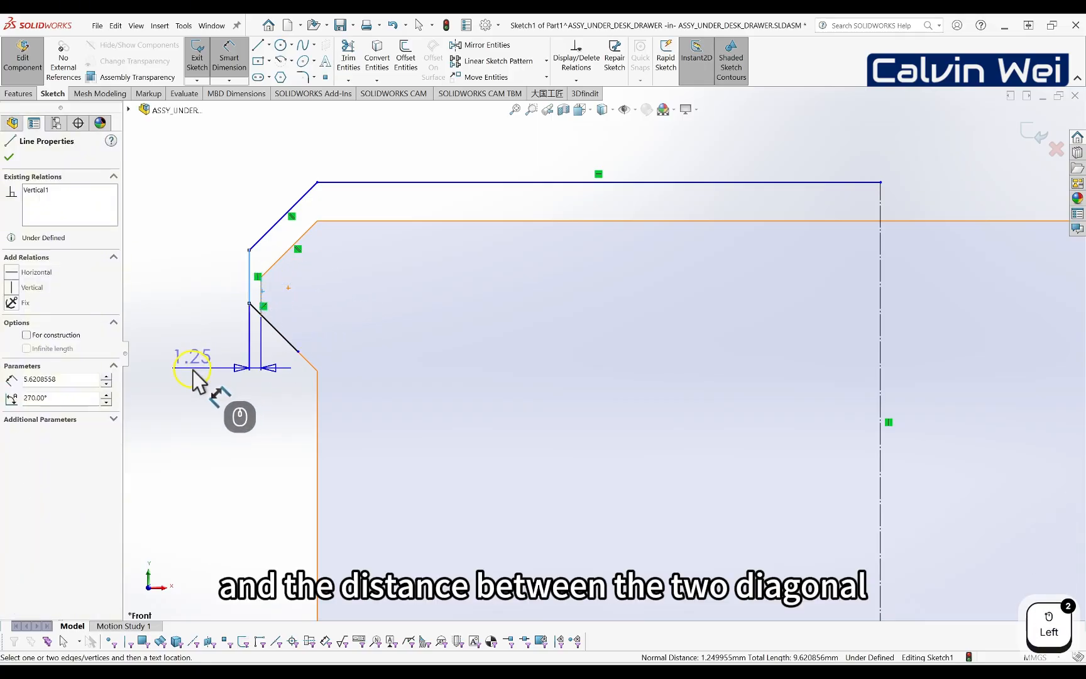
{"action": "left_click", "coordinate": [192, 376]}
{"action": "type", "text": ".5"}
{"action": "key", "text": "Return"}
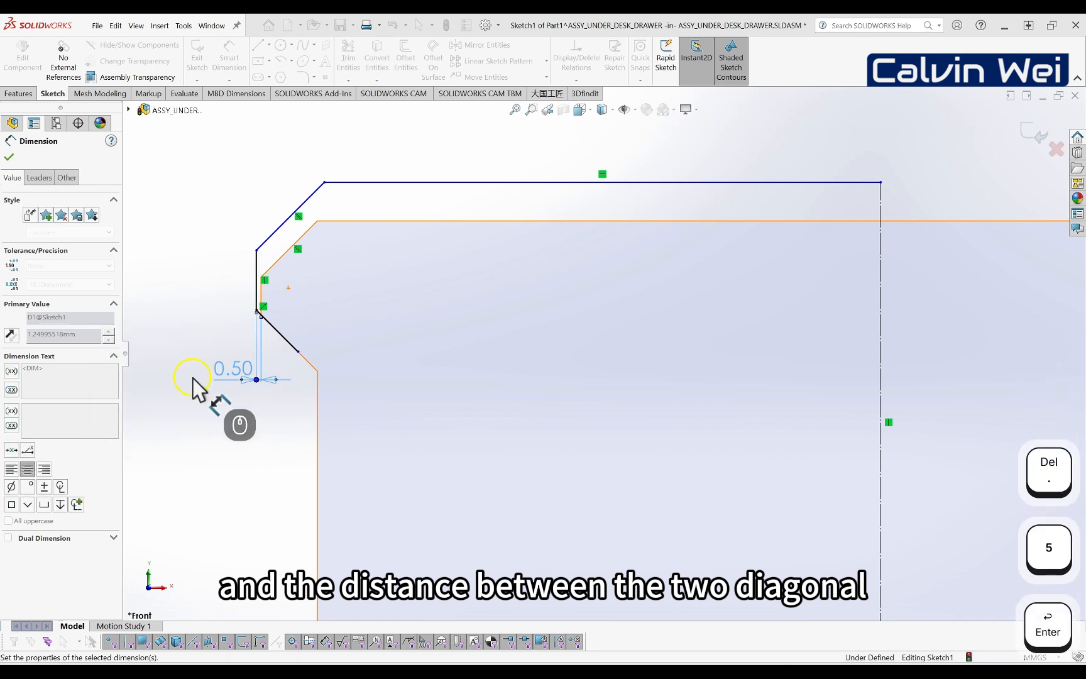
- Dimension the gap between the upper diagonal line and the drawer's parallel slanted edge to 0.5 mm
{"action": "left_click", "coordinate": [287, 222]}
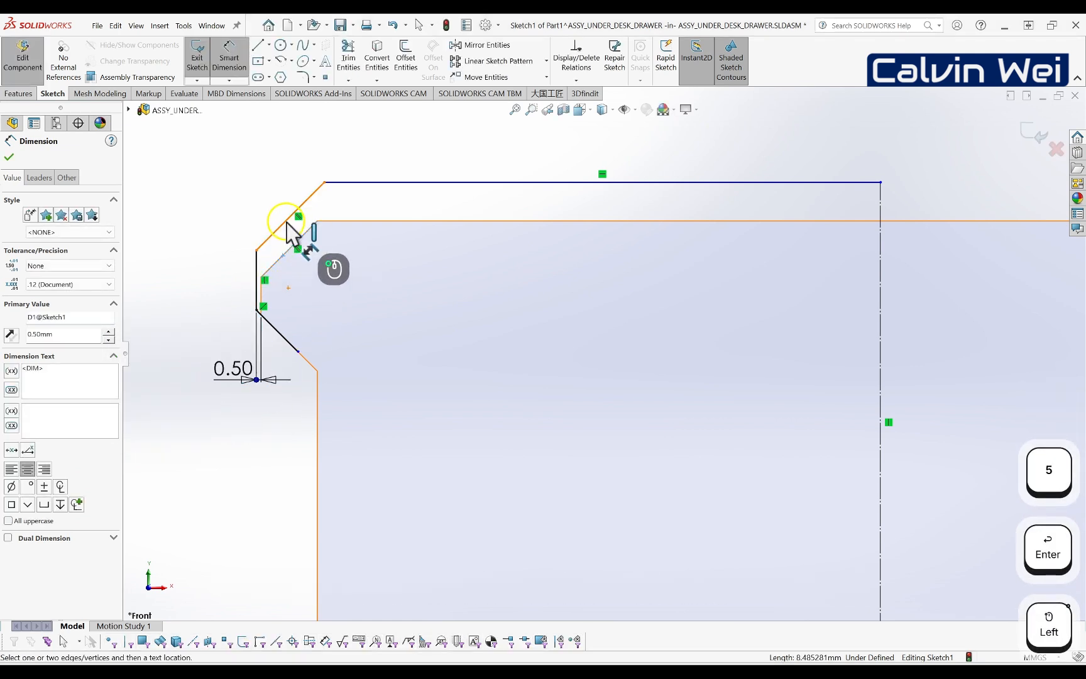
{"action": "left_click", "coordinate": [293, 235]}
{"action": "left_click", "coordinate": [288, 200]}
{"action": "type", "text": ".5"}
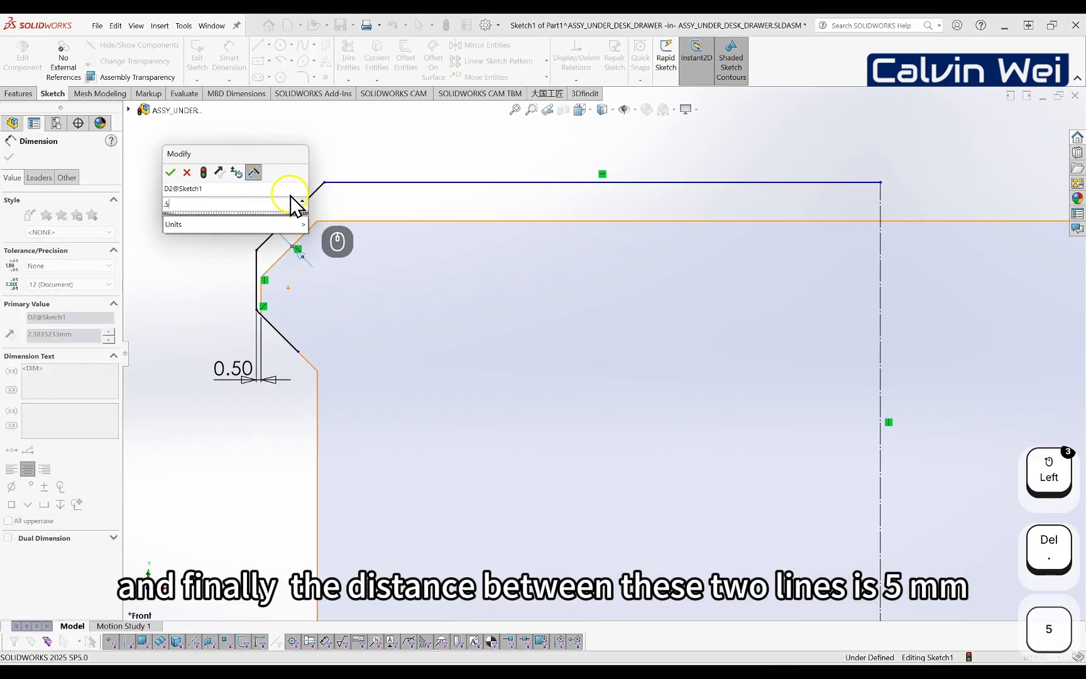
{"action": "key", "text": "Return"}
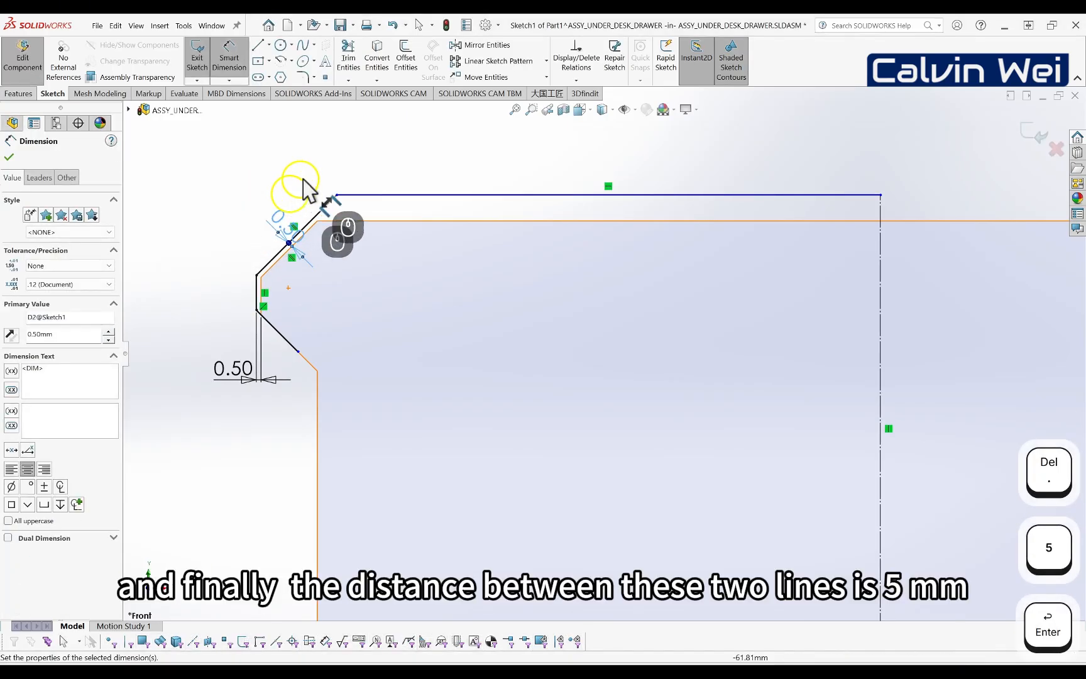
- Dimension the distance between the drawer's top edge and the profile's horizontal line to 5 mm
{"action": "left_click", "coordinate": [482, 221]}
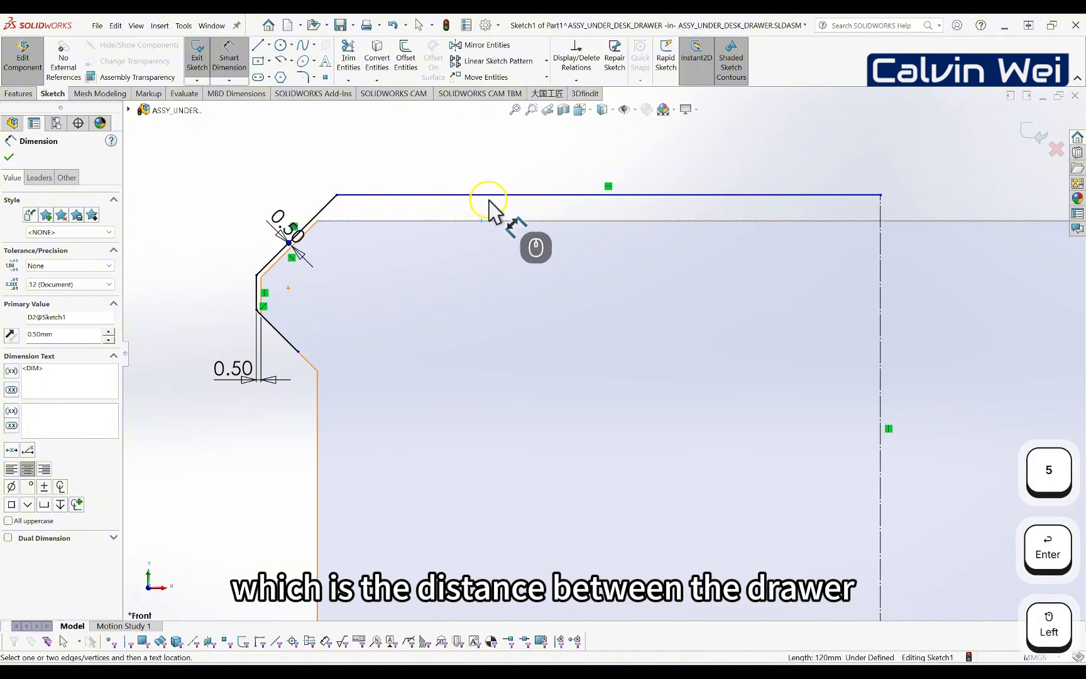
{"action": "left_click", "coordinate": [485, 195]}
{"action": "left_click", "coordinate": [480, 163]}
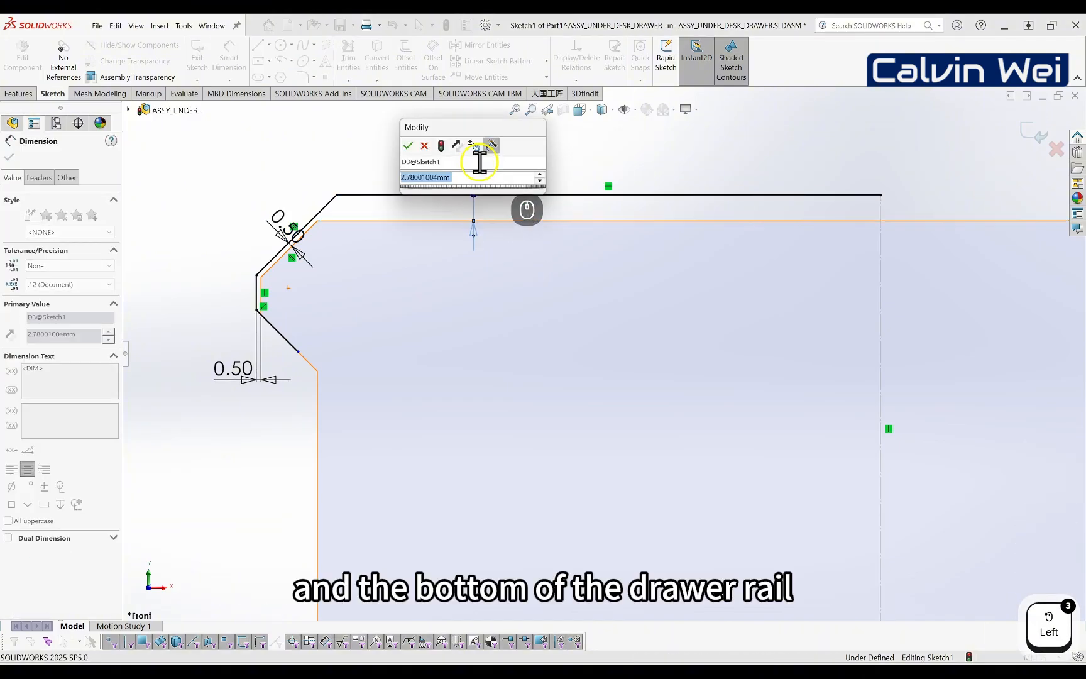
{"action": "type", "text": "5"}
{"action": "key", "text": "Return"}
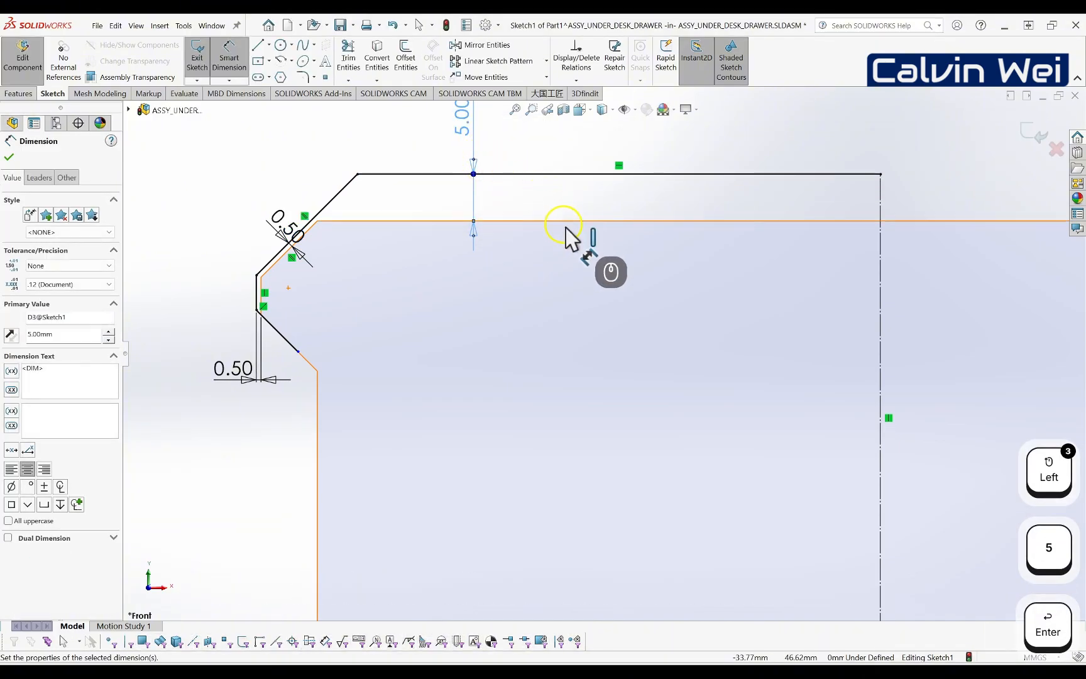
- Finish dimensioning and test the freedom of the profile's lower endpoint by moving it along the drawer's slanted edge
{"action": "scroll", "coordinate": [572, 245], "scroll_direction": "up", "scroll_amount": 3}
{"action": "mouse_move", "coordinate": [637, 283]}
{"action": "middle_mouse_down", "text": "ctrl"}
{"action": "mouse_move", "coordinate": [660, 304]}
{"action": "mouse_move", "coordinate": [555, 301]}
{"action": "middle_mouse_up", "text": "ctrl"}
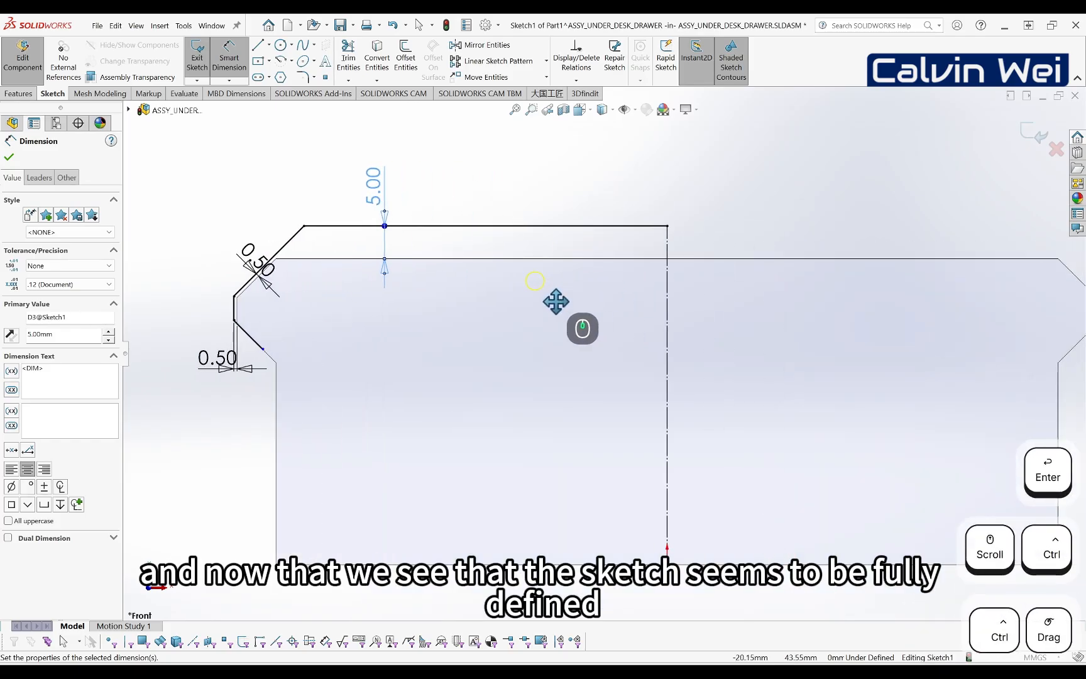
{"action": "scroll", "coordinate": [621, 295], "scroll_direction": "up", "scroll_amount": 1}
{"action": "mouse_move", "coordinate": [625, 289]}
{"action": "middle_mouse_down", "text": "ctrl"}
{"action": "mouse_move", "coordinate": [646, 308]}
{"action": "mouse_move", "coordinate": [597, 281]}
{"action": "middle_mouse_up", "text": "ctrl"}
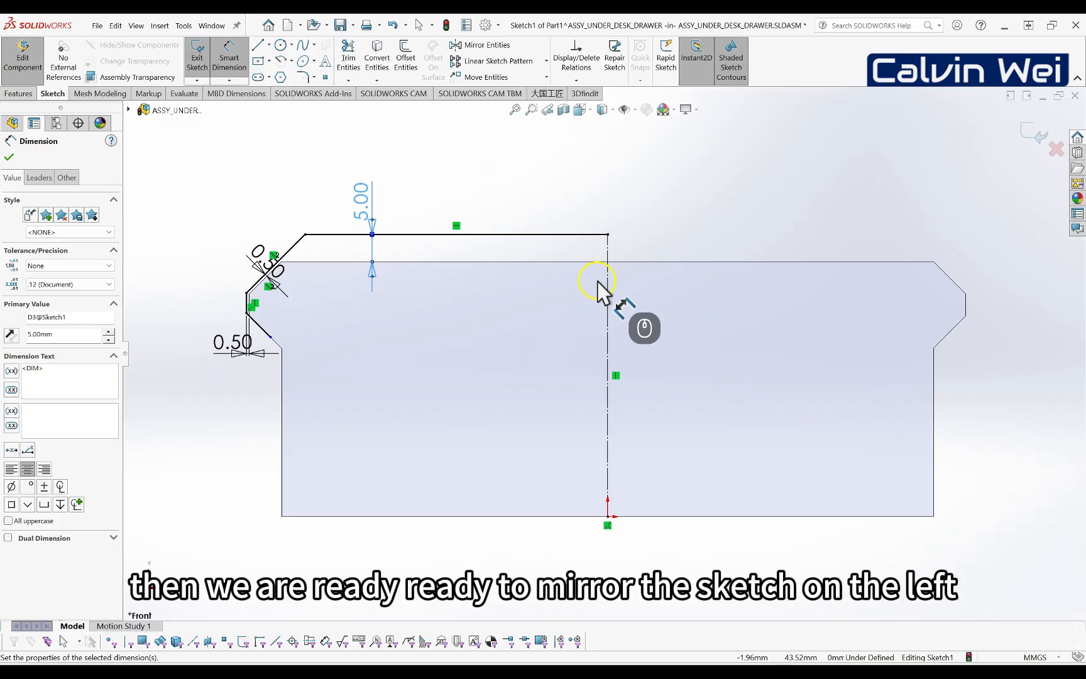
{"action": "left_click", "coordinate": [9, 158]}
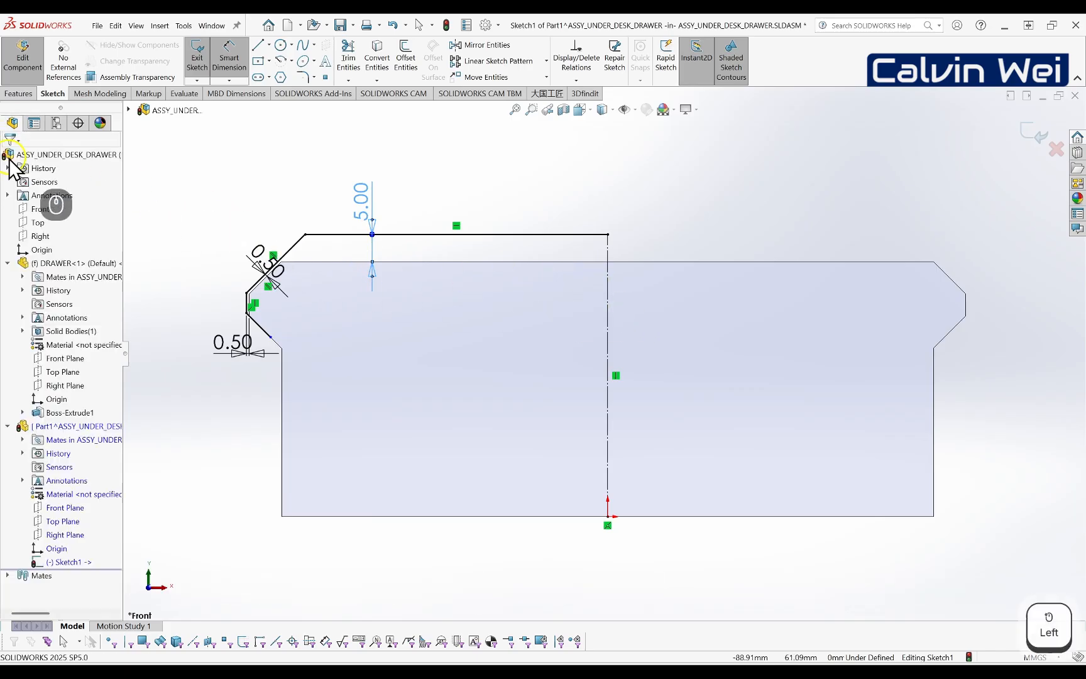
{"action": "key", "text": "Escape"}
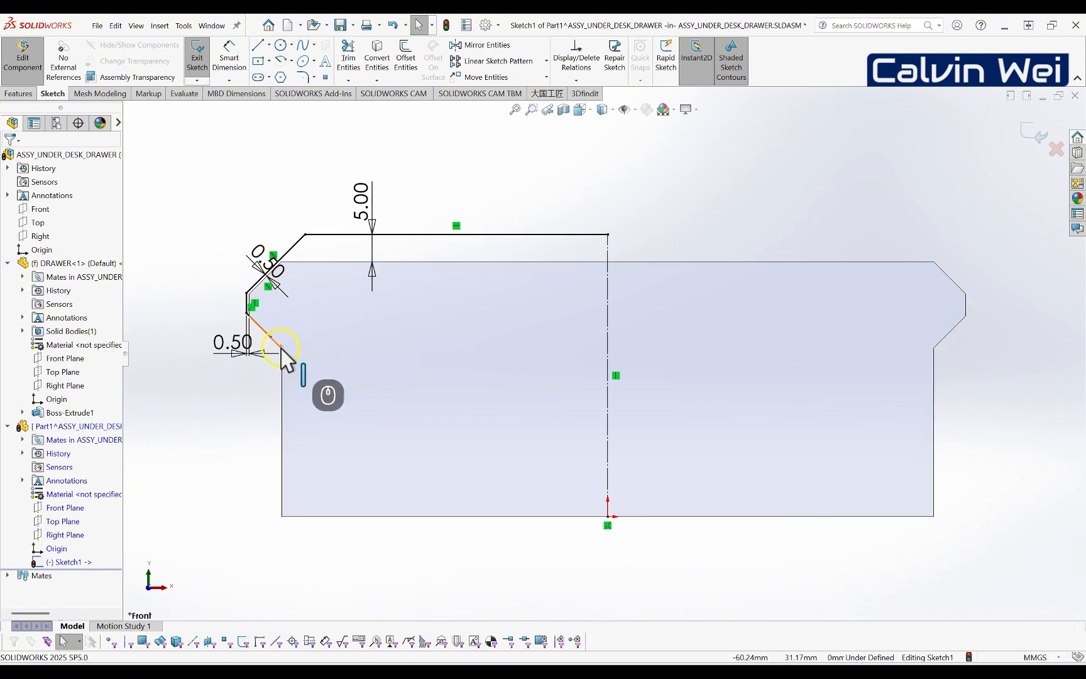
{"action": "scroll", "coordinate": [281, 348], "scroll_direction": "down", "scroll_amount": 4}
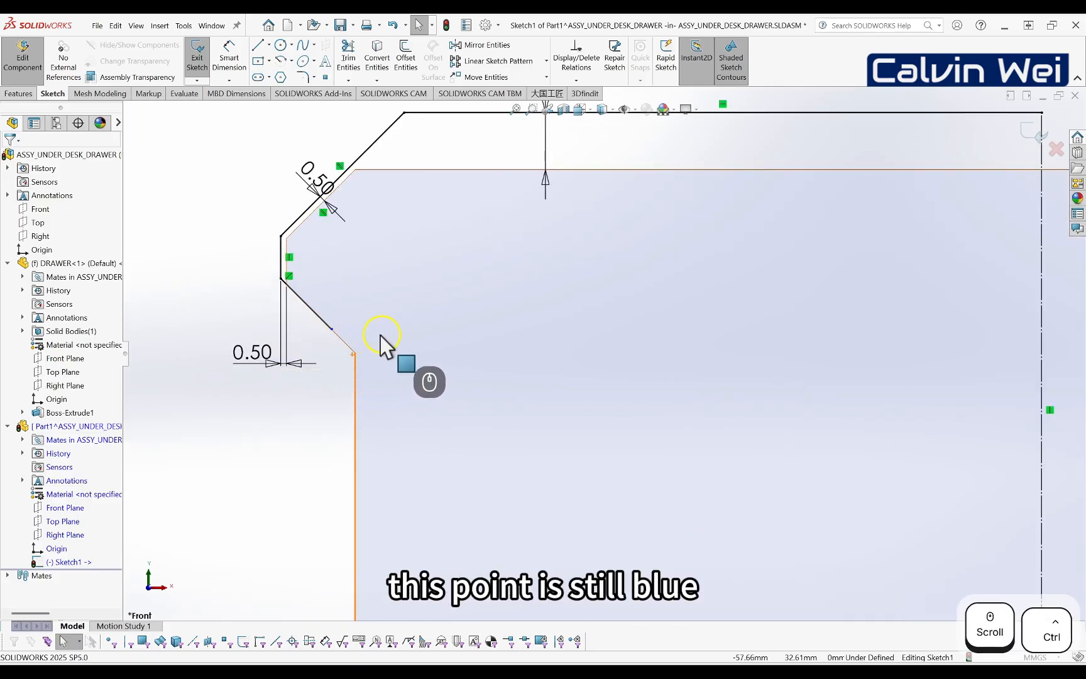
{"action": "left_click", "coordinate": [331, 329]}
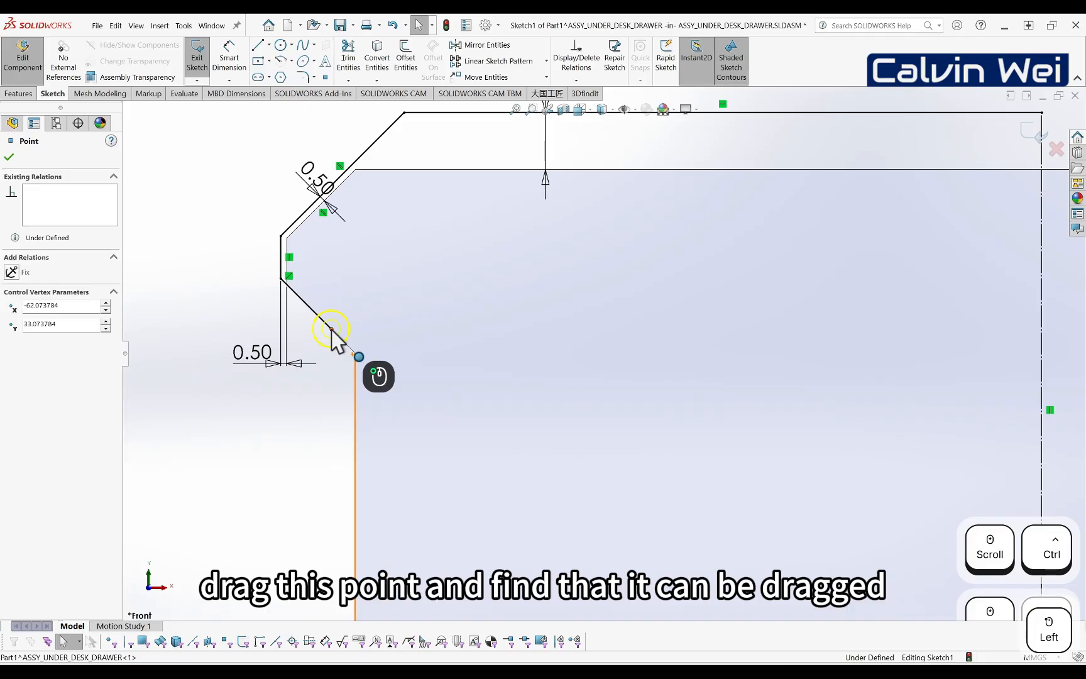
{"action": "mouse_move", "coordinate": [331, 329]}
{"action": "left_mouse_down"}
{"action": "mouse_move", "coordinate": [439, 413]}
{"action": "mouse_move", "coordinate": [453, 398]}
{"action": "mouse_move", "coordinate": [413, 328]}
{"action": "mouse_move", "coordinate": [450, 366]}
{"action": "mouse_move", "coordinate": [382, 301]}
{"action": "left_mouse_up"}
{"action": "left_click", "coordinate": [302, 446]}
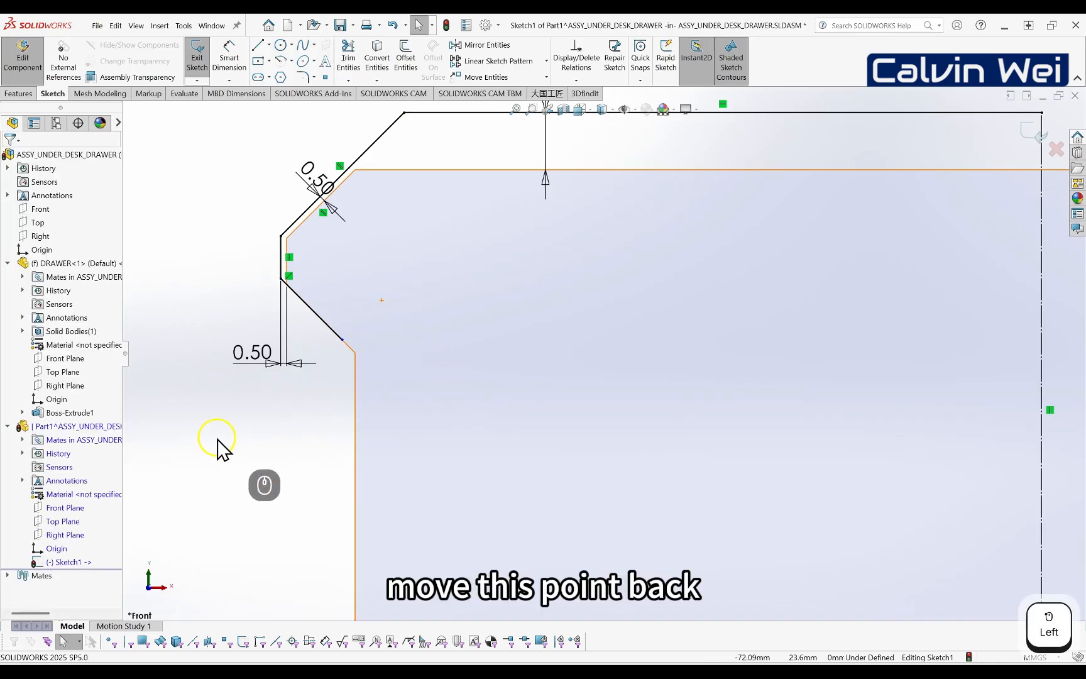
- Dimension the horizontal distance between the profile's free lower endpoint and the drawer's vertical side edge to 1 mm
{"action": "right_click_drag", "start_coordinate": [211, 431], "coordinate": [206, 370]}
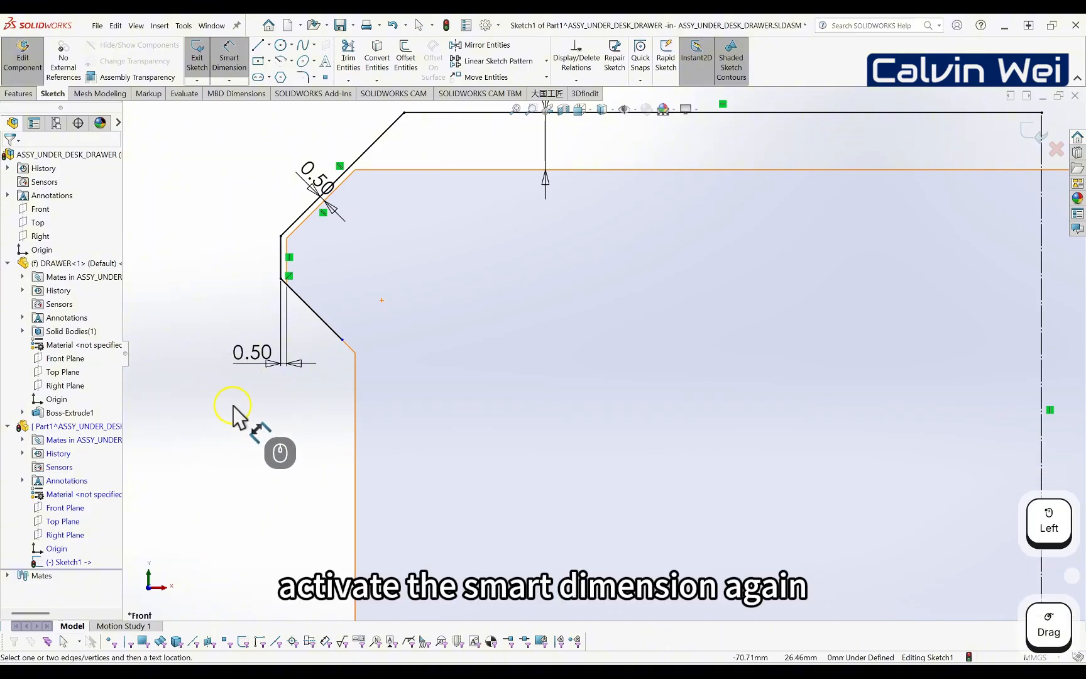
{"action": "left_click", "coordinate": [342, 340]}
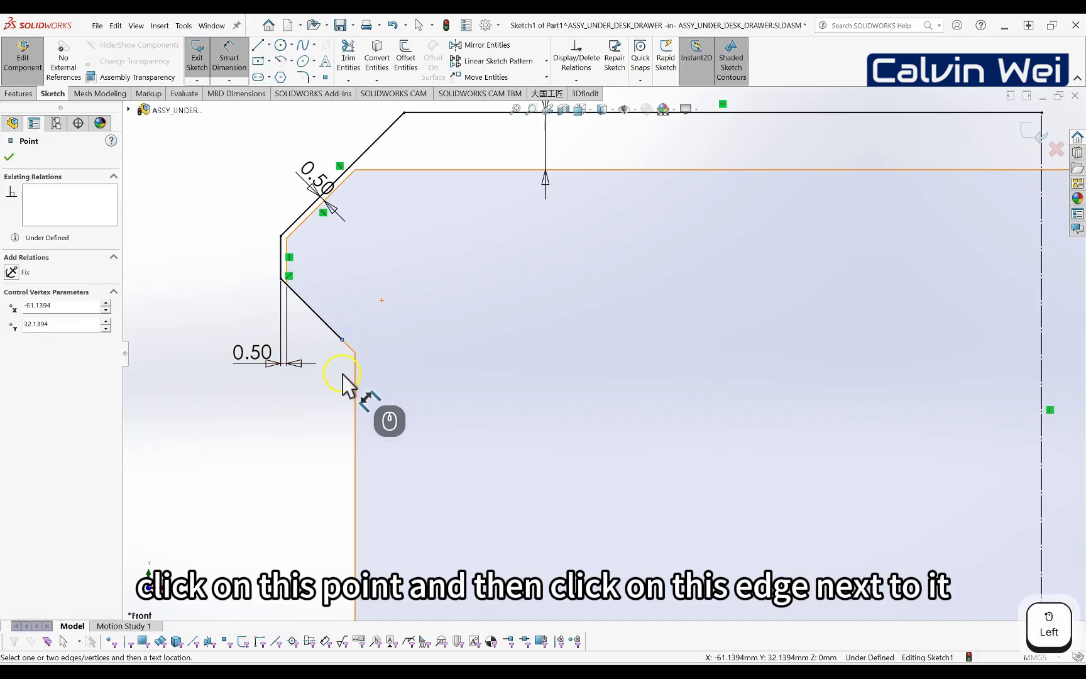
{"action": "left_click", "coordinate": [356, 404]}
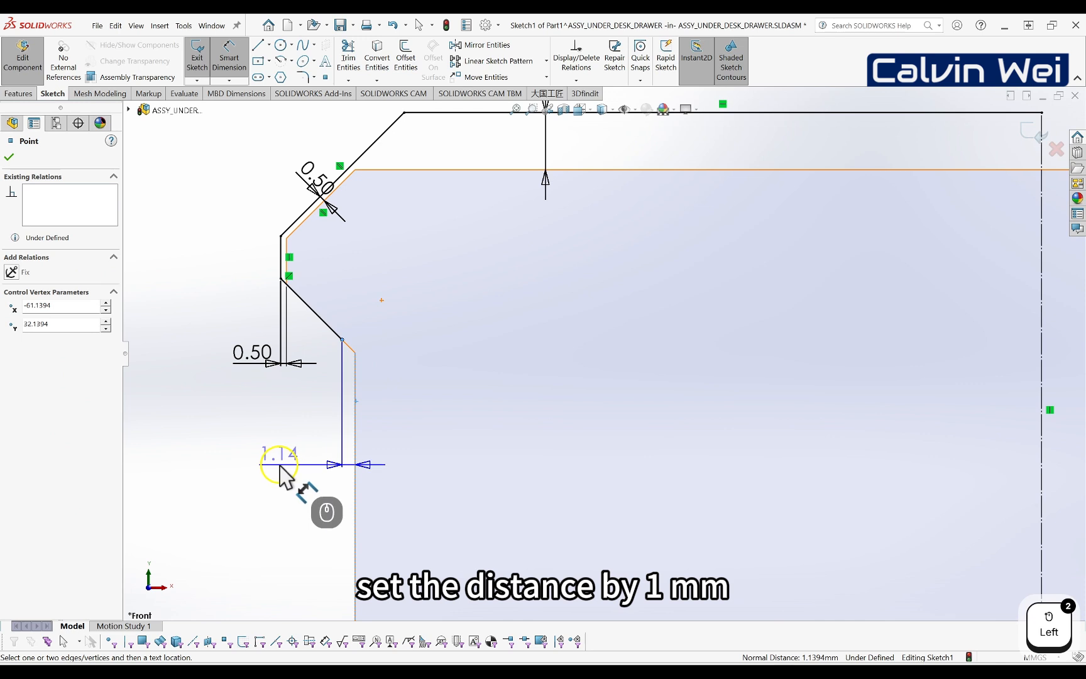
{"action": "left_click", "coordinate": [281, 476]}
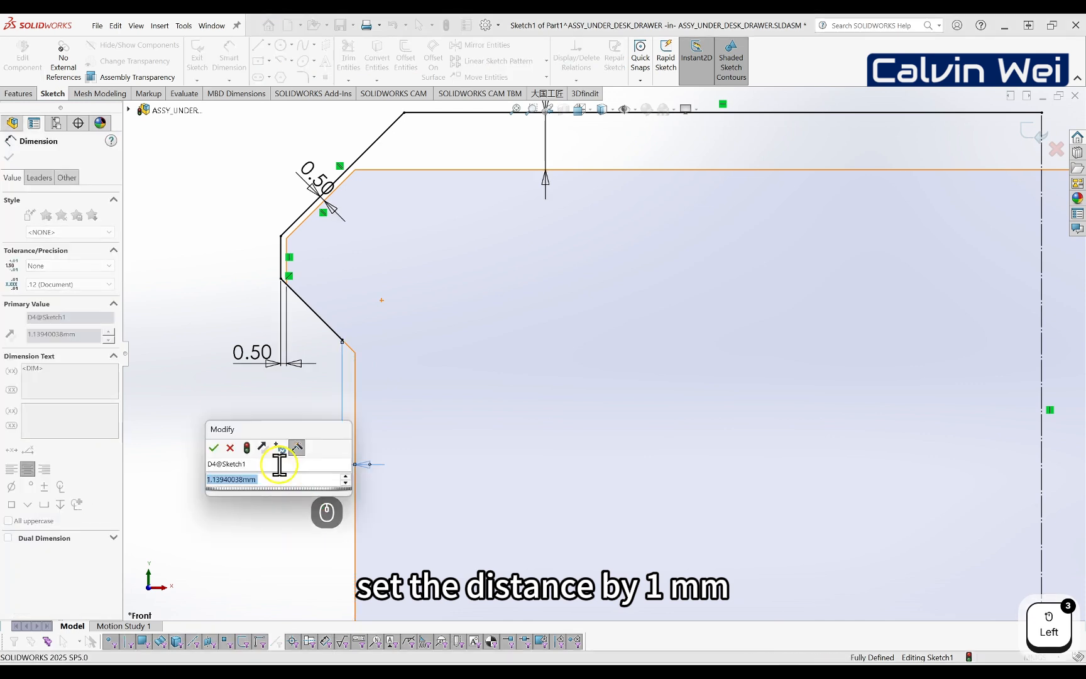
{"action": "key", "text": "End"}
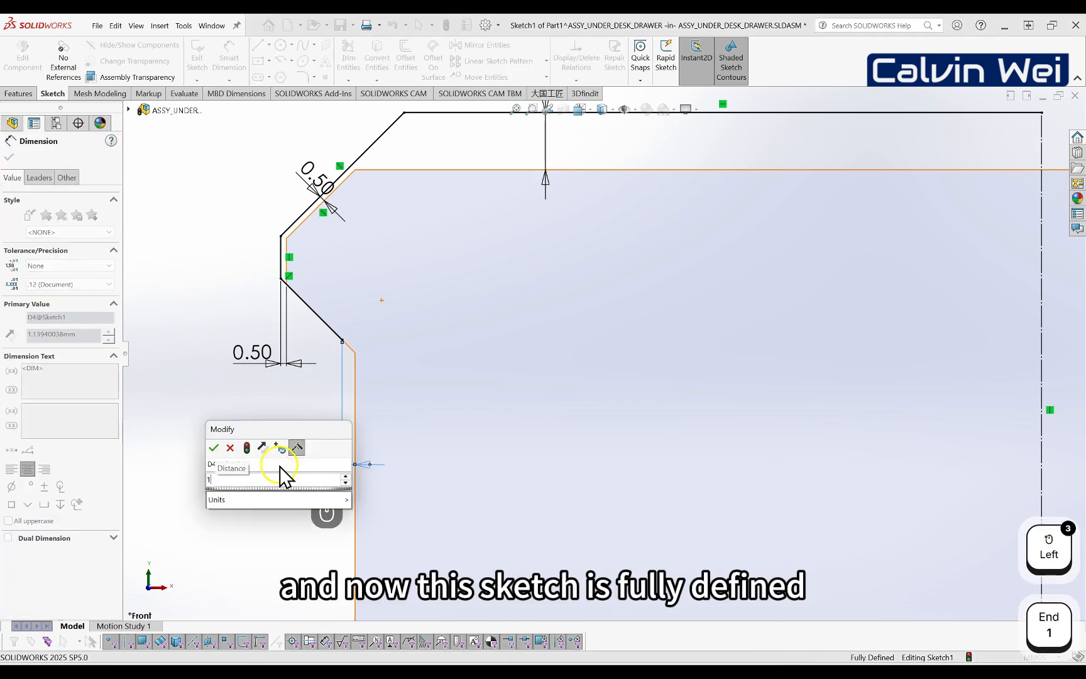
{"action": "key", "text": "Return"}
{"action": "left_click", "coordinate": [259, 477]}
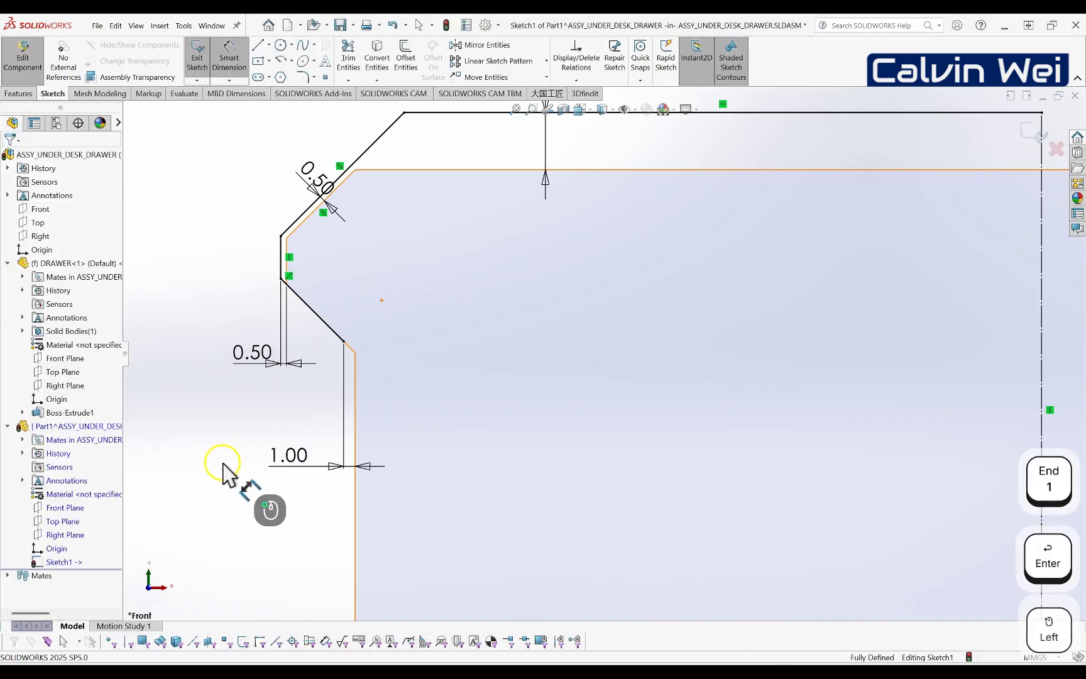
- Mirror the four profile lines about the vertical centerline, keeping the originals
{"action": "scroll", "coordinate": [264, 402], "scroll_direction": "up", "scroll_amount": 4}
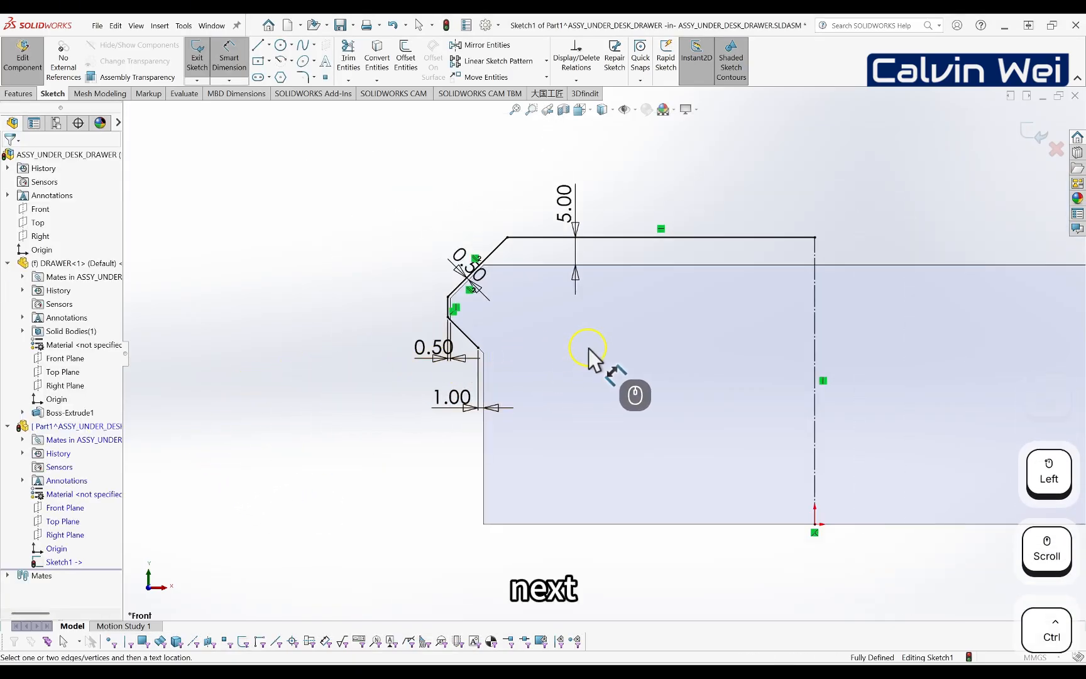
{"action": "mouse_move", "coordinate": [610, 372]}
{"action": "middle_mouse_down", "text": "ctrl"}
{"action": "mouse_move", "coordinate": [530, 369]}
{"action": "mouse_move", "coordinate": [418, 338]}
{"action": "middle_mouse_up", "text": "ctrl"}
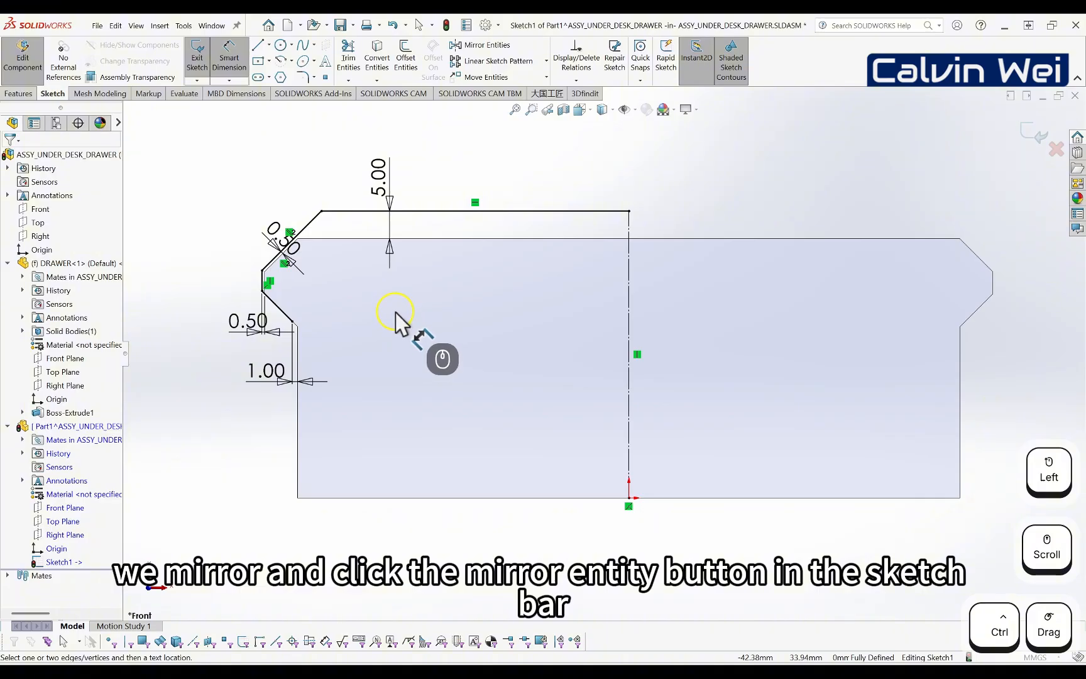
{"action": "left_click", "coordinate": [468, 49]}
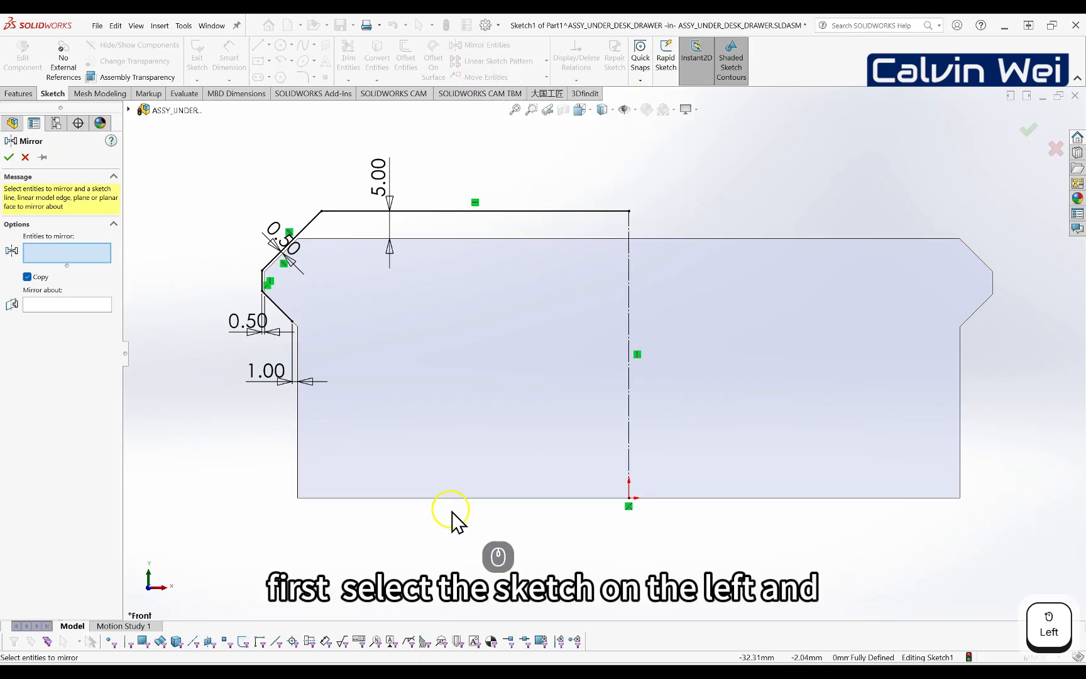
{"action": "left_click_drag", "start_coordinate": [539, 519], "coordinate": [173, 161]}
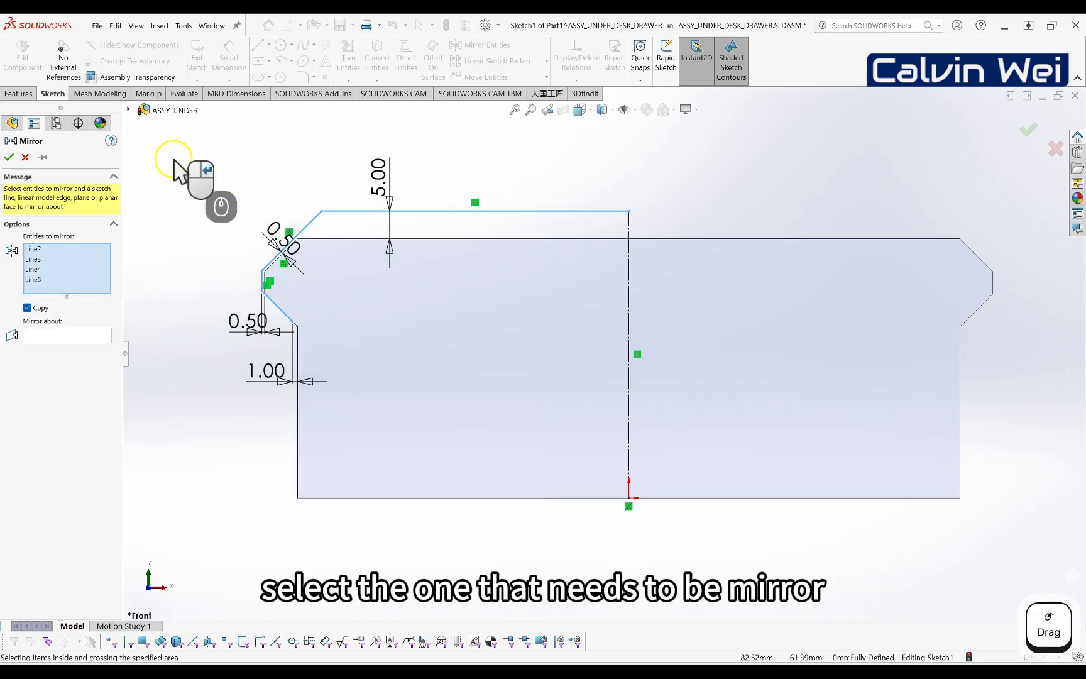
{"action": "left_click", "coordinate": [54, 335]}
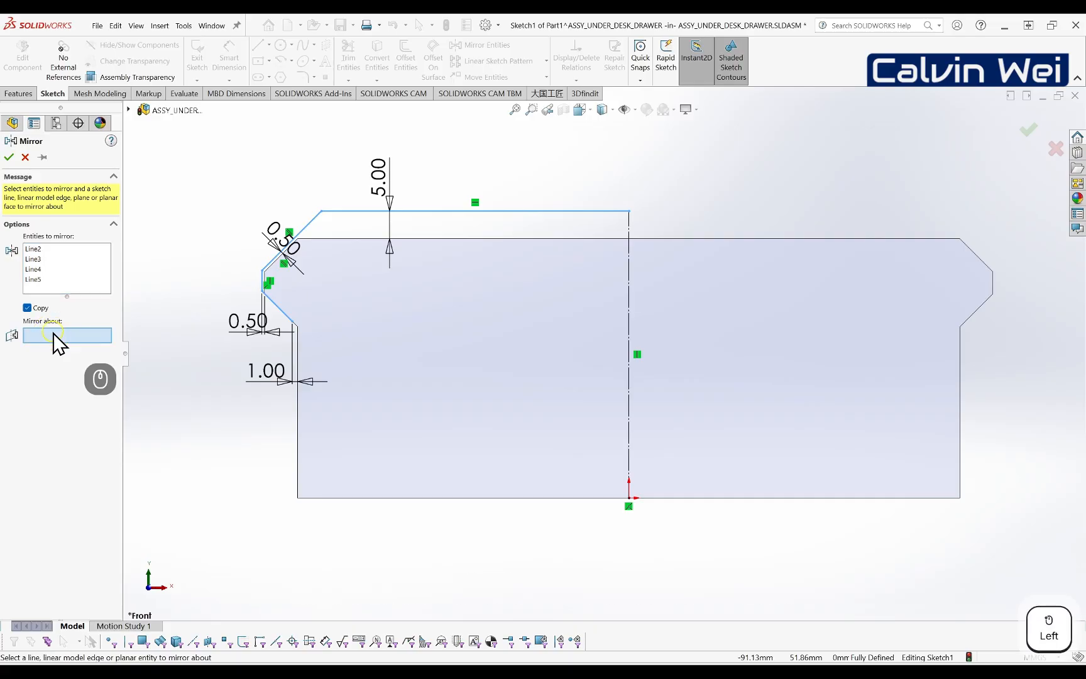
{"action": "left_click", "coordinate": [628, 281]}
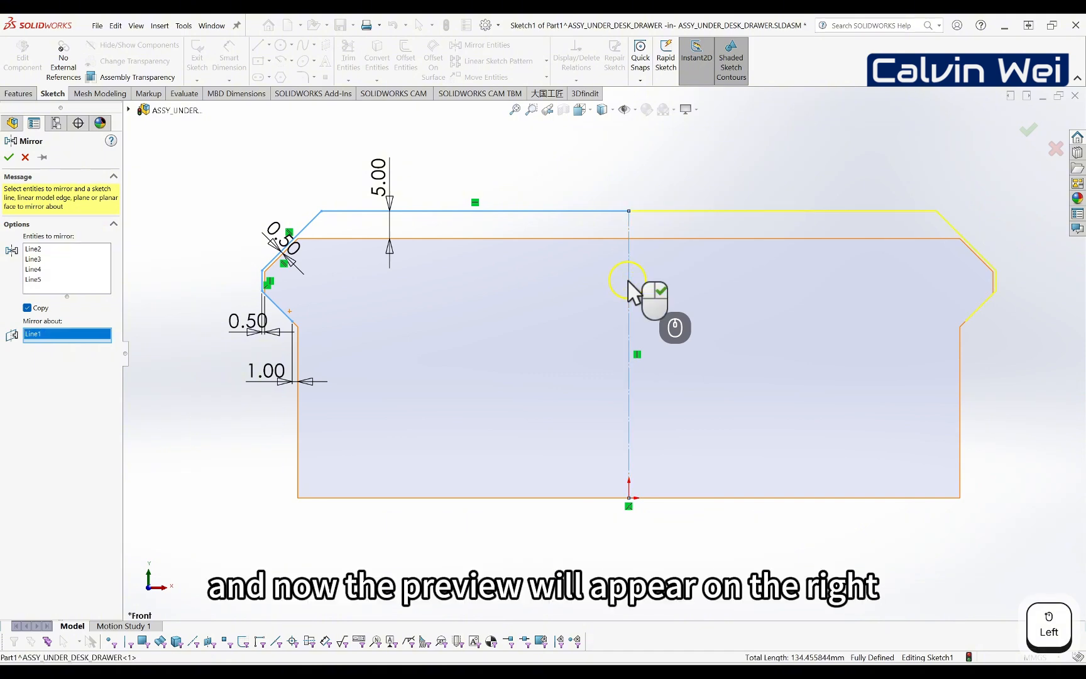
{"action": "left_click", "coordinate": [1021, 130]}
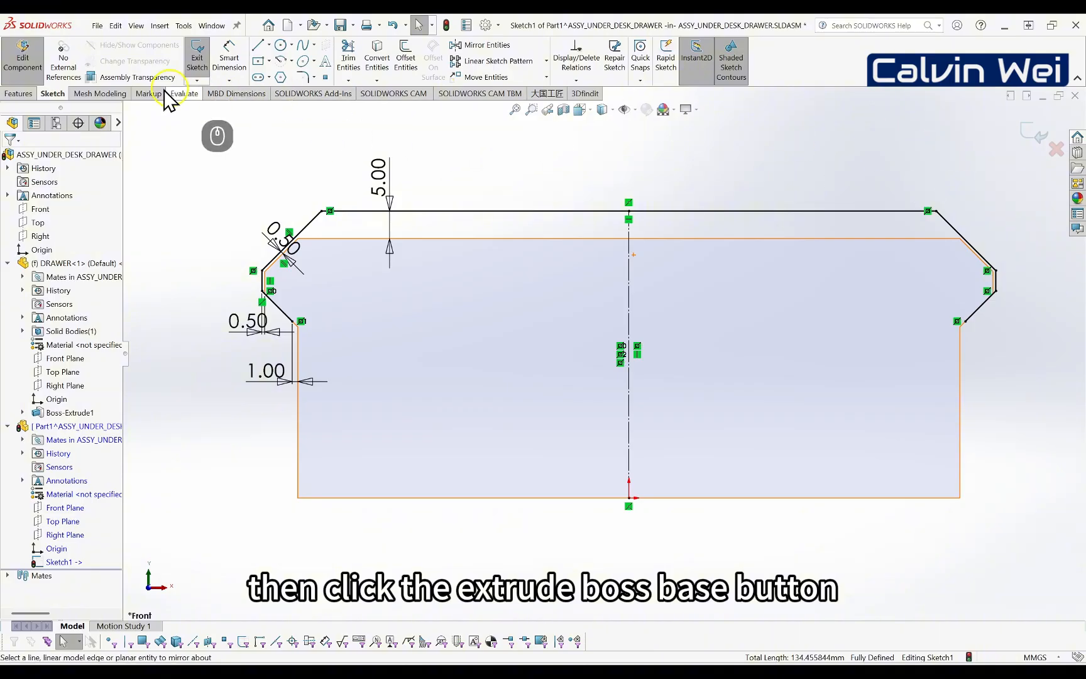
- Start a thin-feature Extruded Boss from the open rail profile and flip its wall thickness to the outside, away from the drawer
{"action": "left_click", "coordinate": [13, 94]}
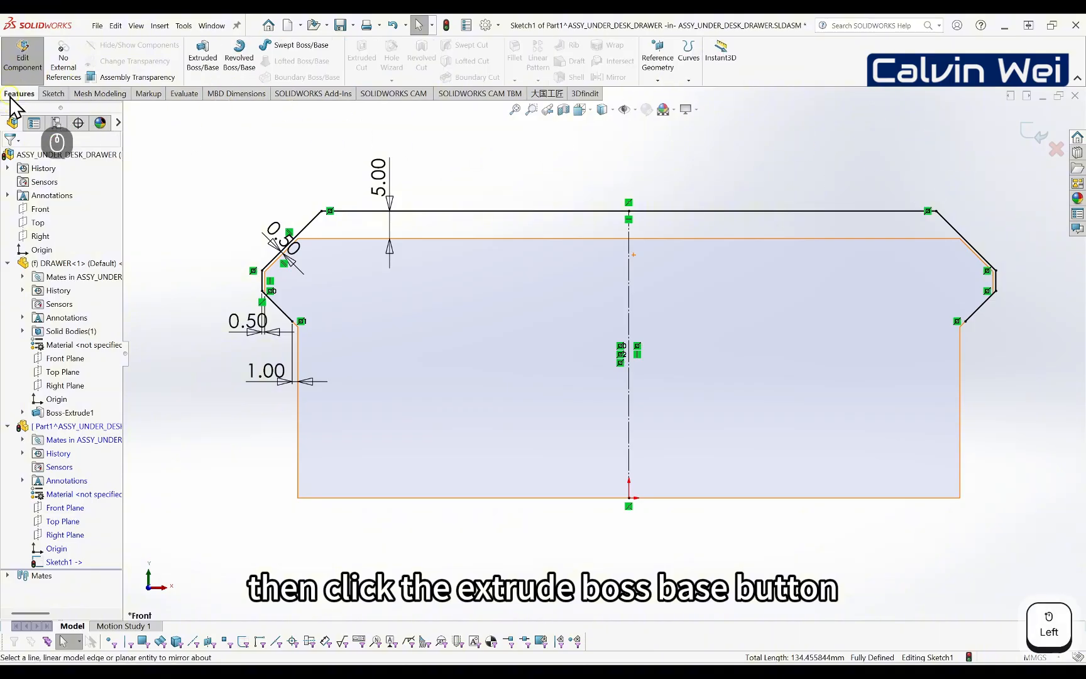
{"action": "left_click", "coordinate": [203, 61]}
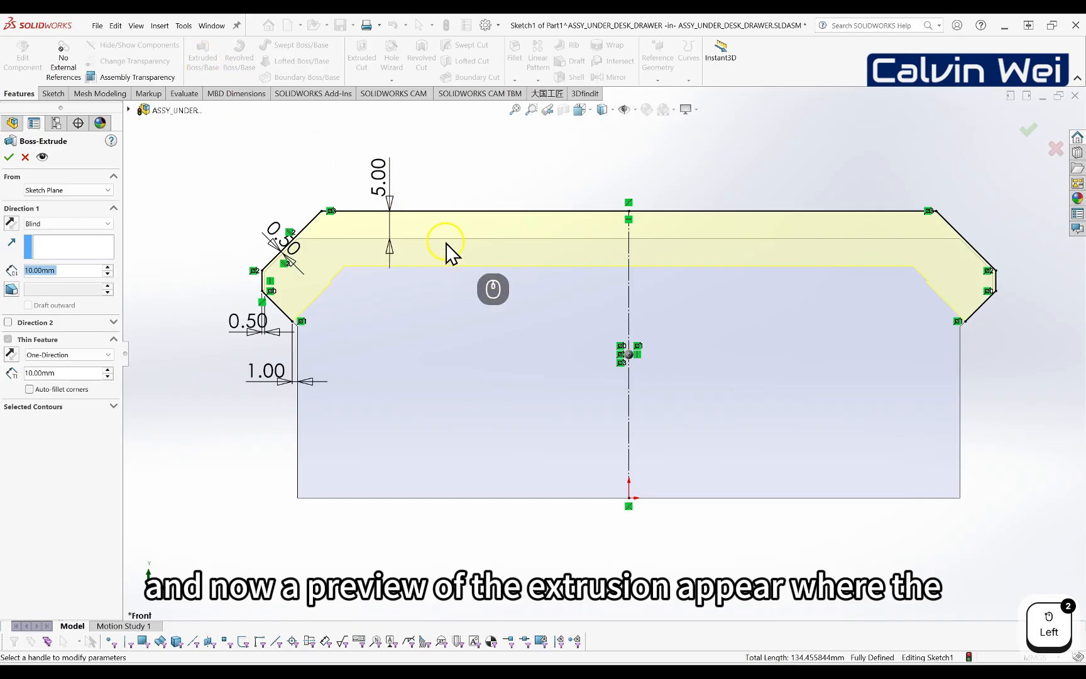
{"action": "scroll", "coordinate": [618, 285], "scroll_direction": "up", "scroll_amount": 2}
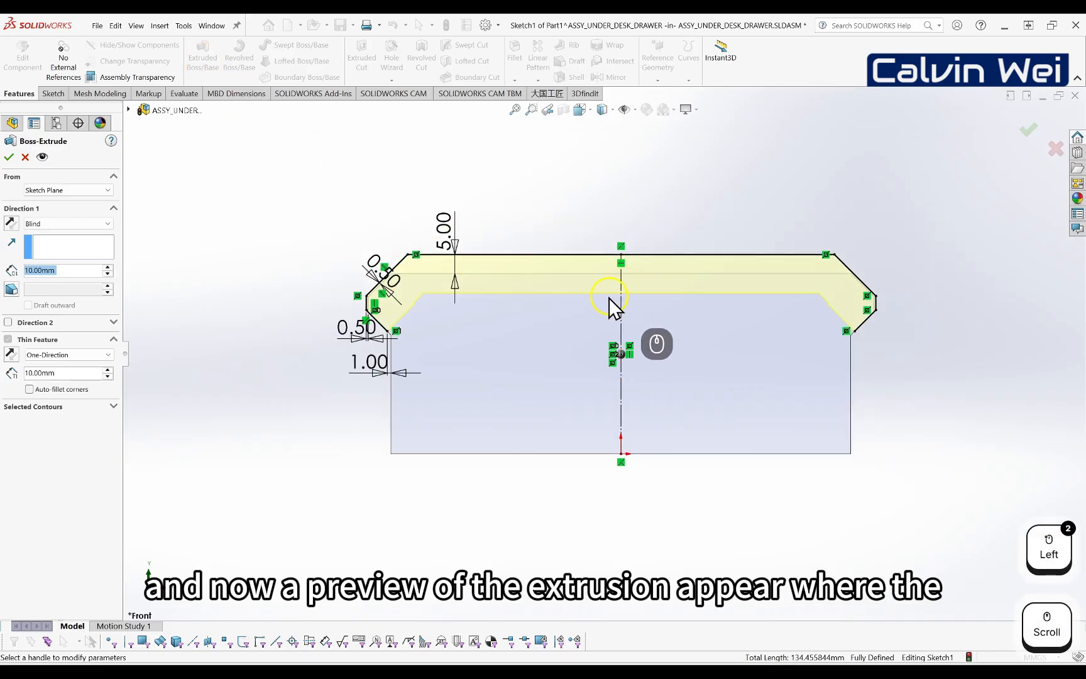
{"action": "mouse_move", "coordinate": [611, 308]}
{"action": "middle_mouse_down"}
{"action": "mouse_move", "coordinate": [594, 301]}
{"action": "mouse_move", "coordinate": [586, 318]}
{"action": "mouse_move", "coordinate": [586, 306]}
{"action": "middle_mouse_up"}
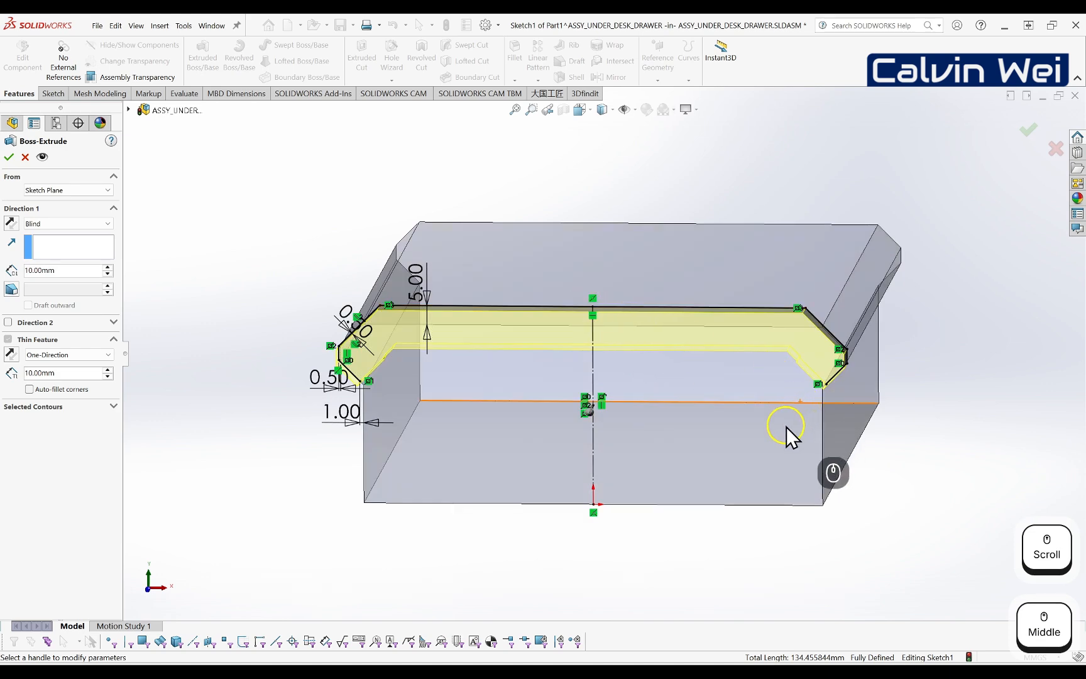
{"action": "scroll", "coordinate": [783, 425], "scroll_direction": "down", "scroll_amount": 1}
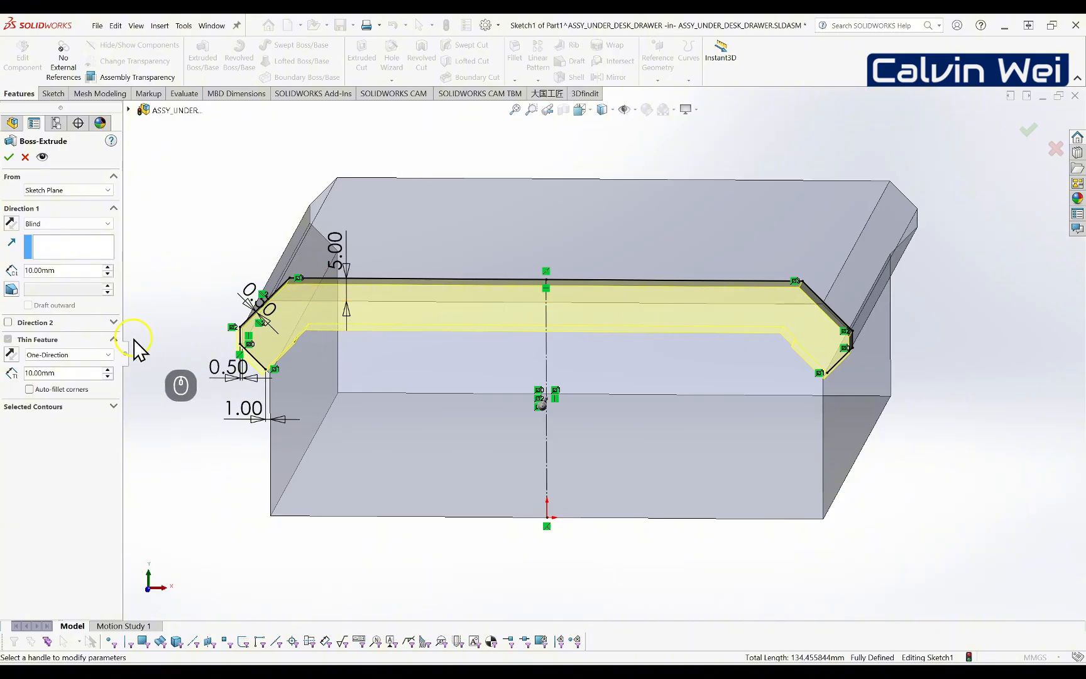
{"action": "left_click", "coordinate": [11, 355]}
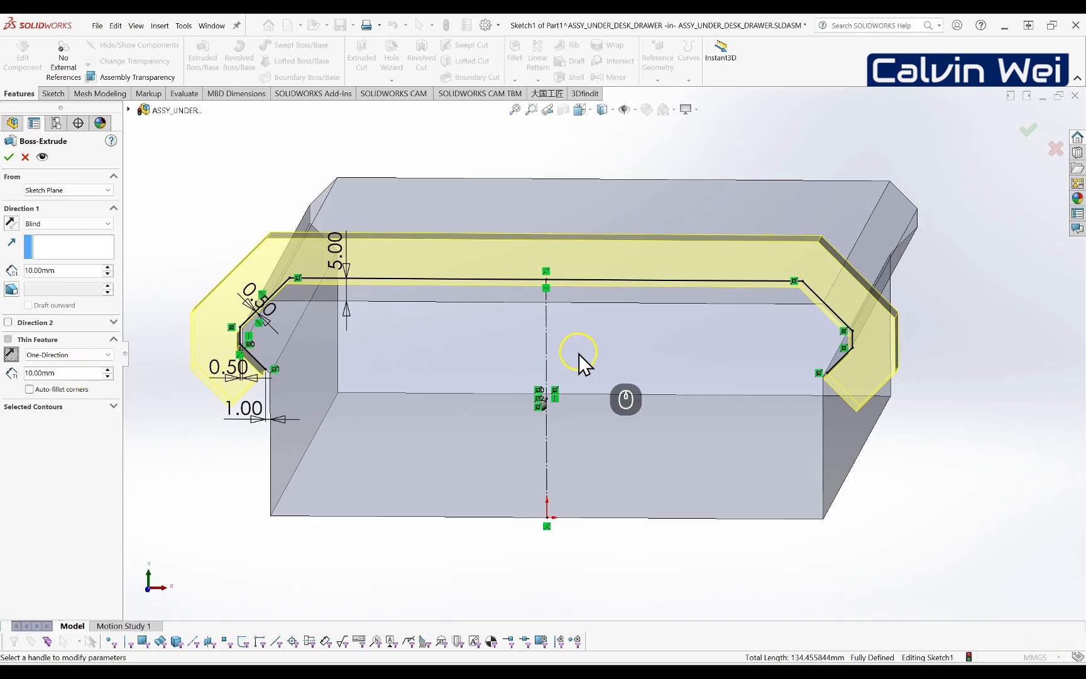
- Set the rail's thin-feature wall thickness to 4 mm
{"action": "middle_click_drag", "start_coordinate": [579, 354], "coordinate": [555, 393]}
{"action": "scroll", "coordinate": [555, 393], "scroll_direction": "up", "scroll_amount": 2}
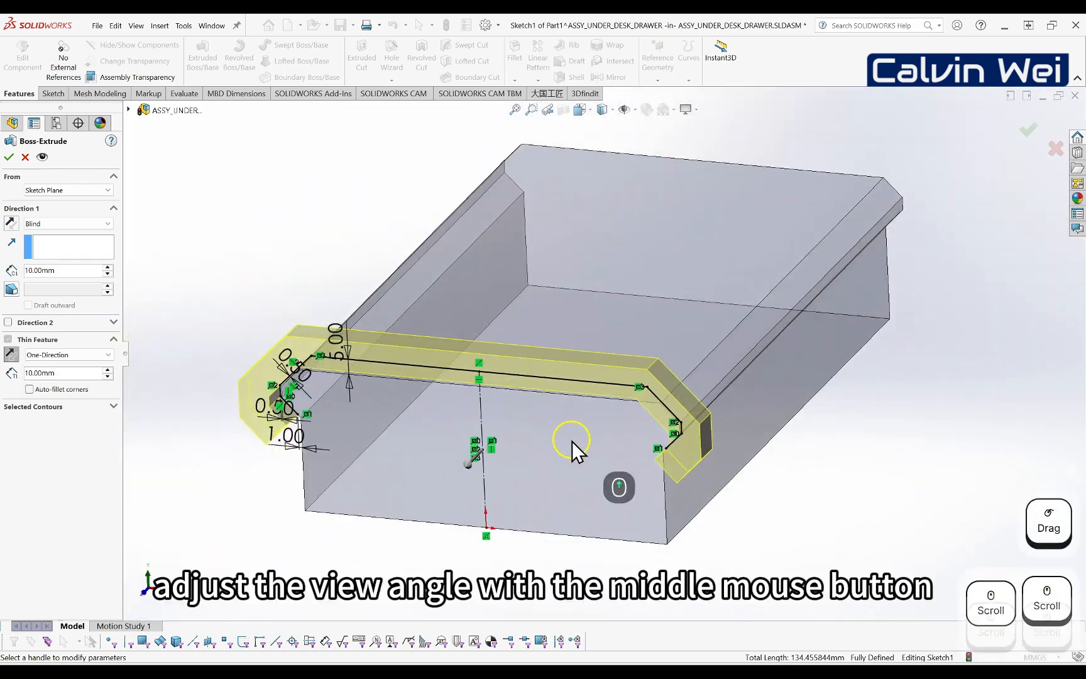
{"action": "scroll", "coordinate": [574, 444], "scroll_direction": "up", "scroll_amount": 1}
{"action": "scroll", "coordinate": [597, 459], "scroll_direction": "down", "scroll_amount": 1}
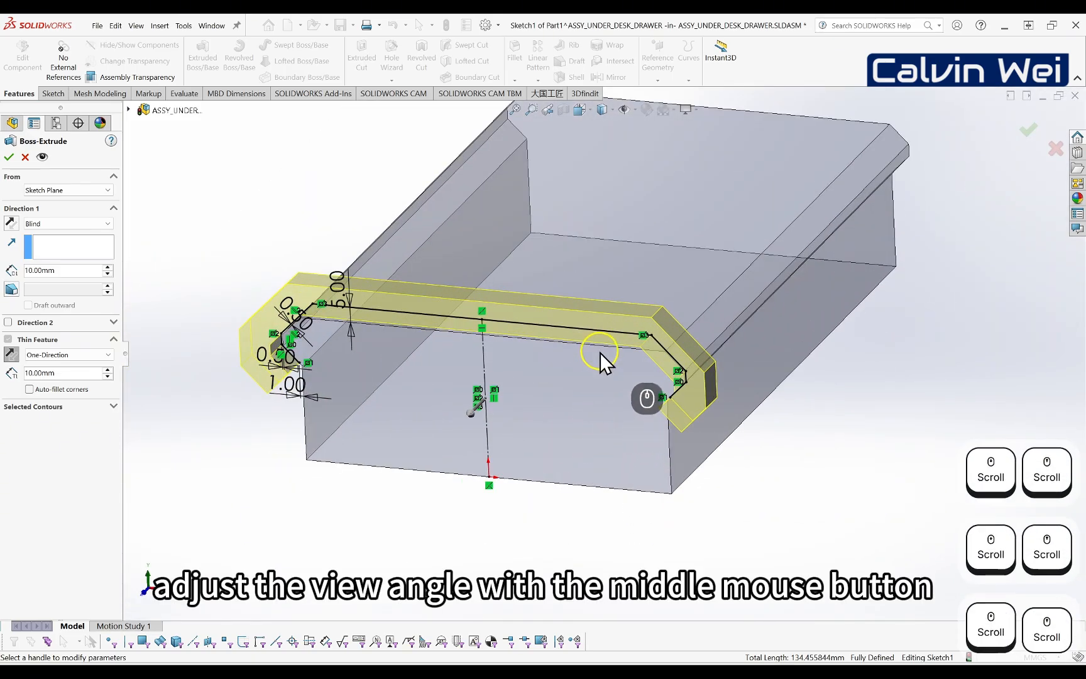
{"action": "scroll", "coordinate": [755, 336], "scroll_direction": "down", "scroll_amount": 2}
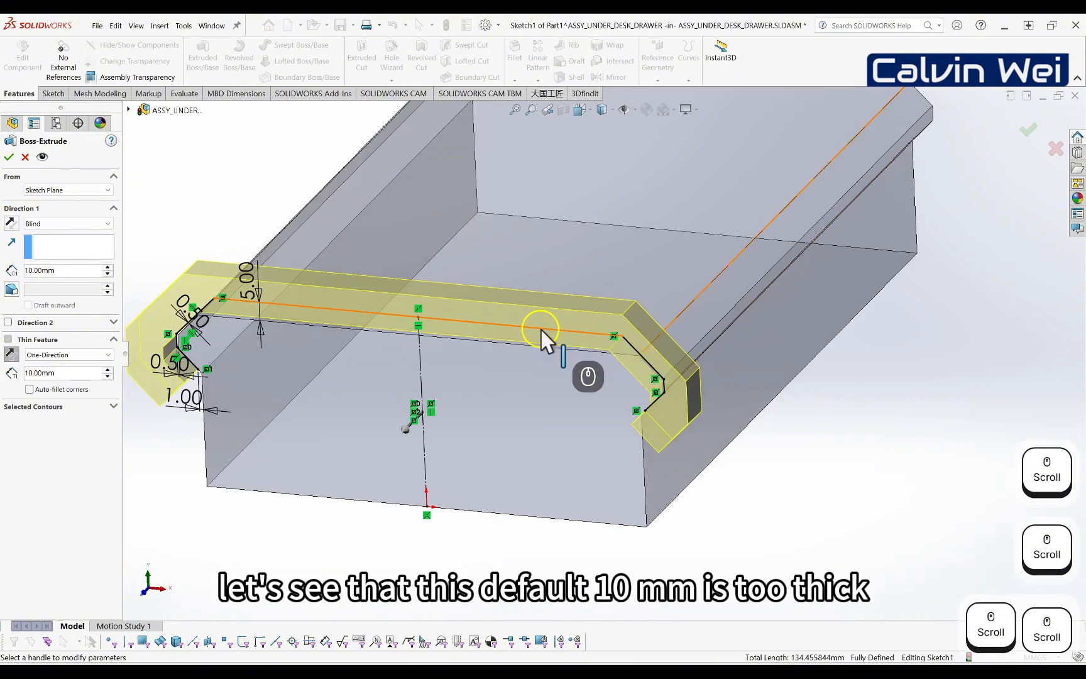
{"action": "middle_click_drag", "start_coordinate": [627, 337], "coordinate": [596, 366]}
{"action": "scroll", "coordinate": [596, 367], "scroll_direction": "up", "scroll_amount": 2}
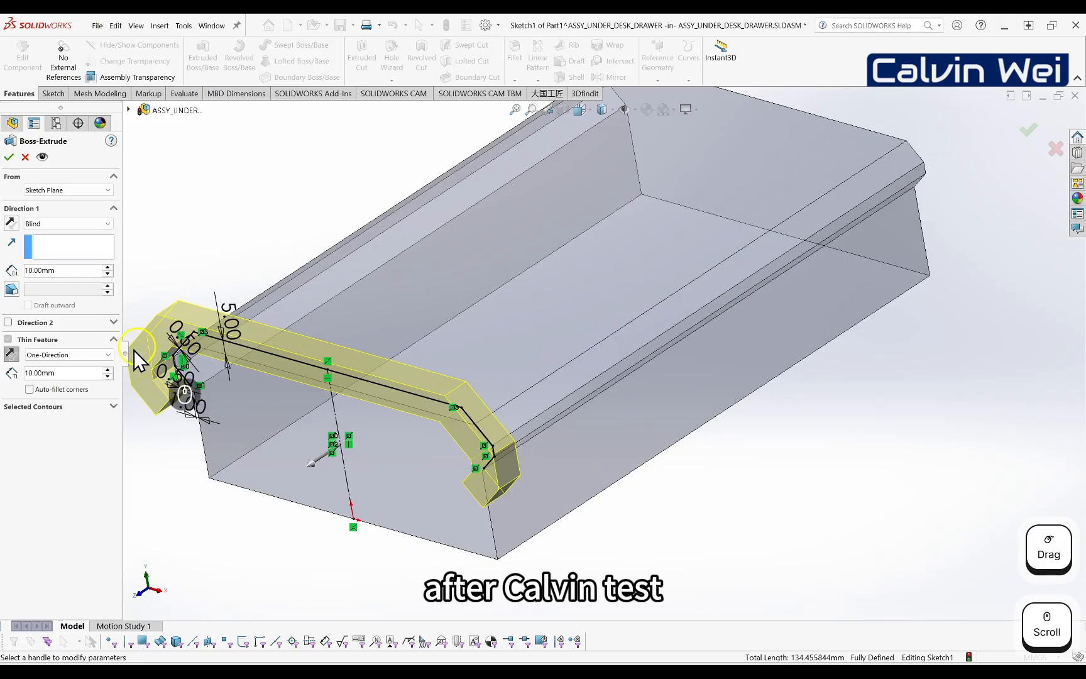
{"action": "left_click_drag", "start_coordinate": [71, 373], "coordinate": [2, 376]}
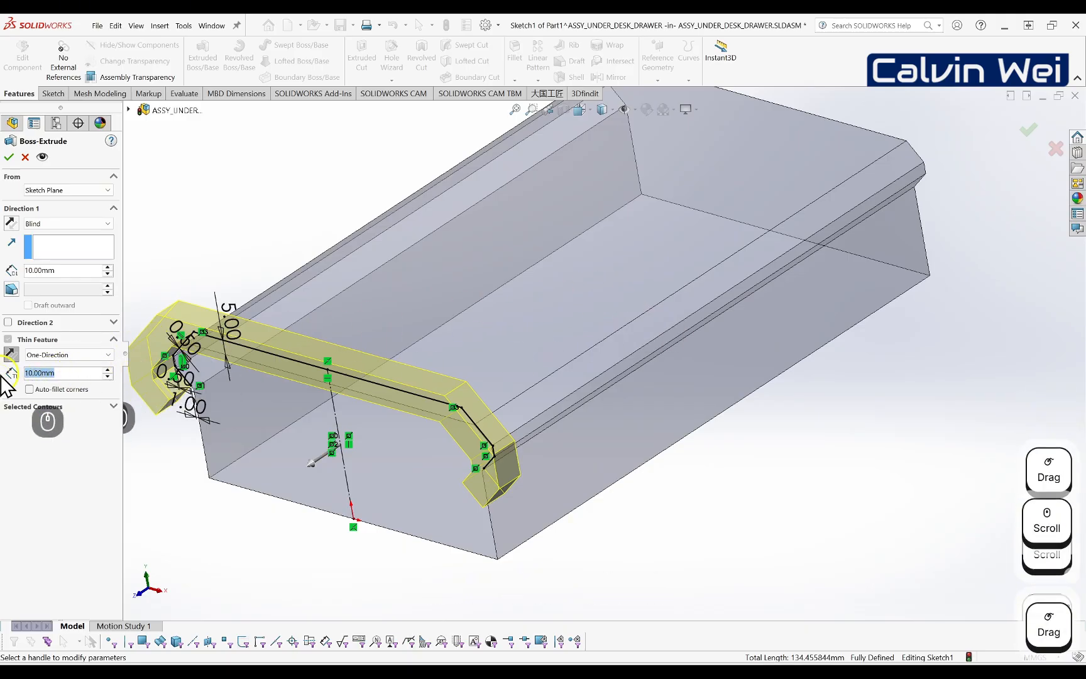
{"action": "type", "text": "4"}
{"action": "key", "text": "Return"}
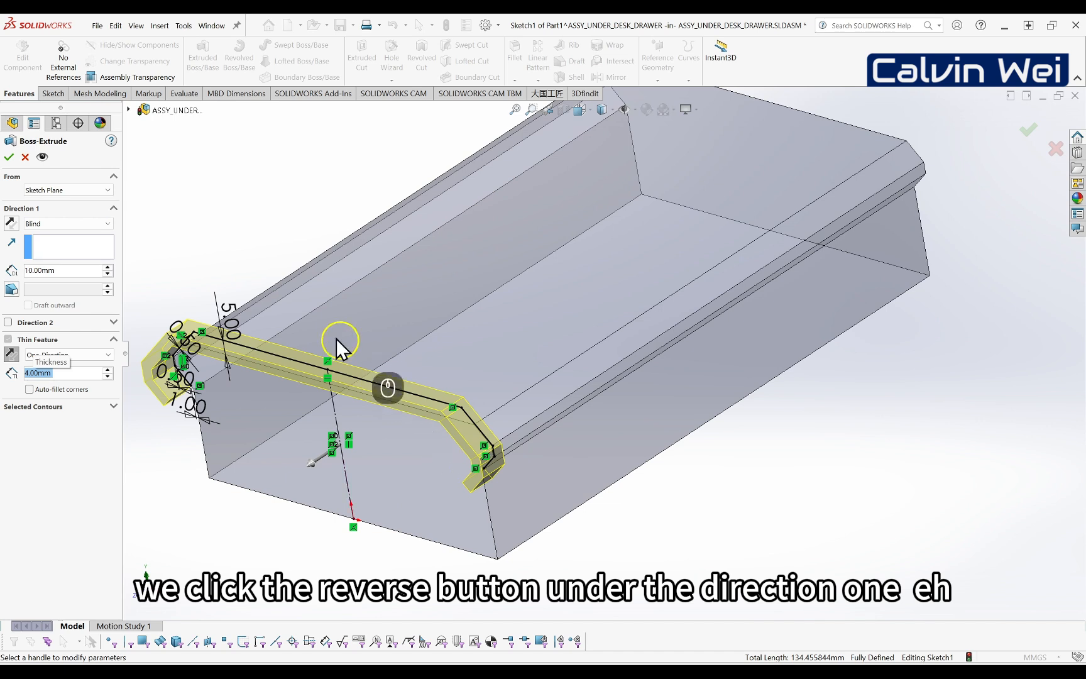
- Reverse the thin extrusion so it runs along the drawer, set its depth to 200 mm, and finish the rail feature
{"action": "left_click", "coordinate": [10, 223]}
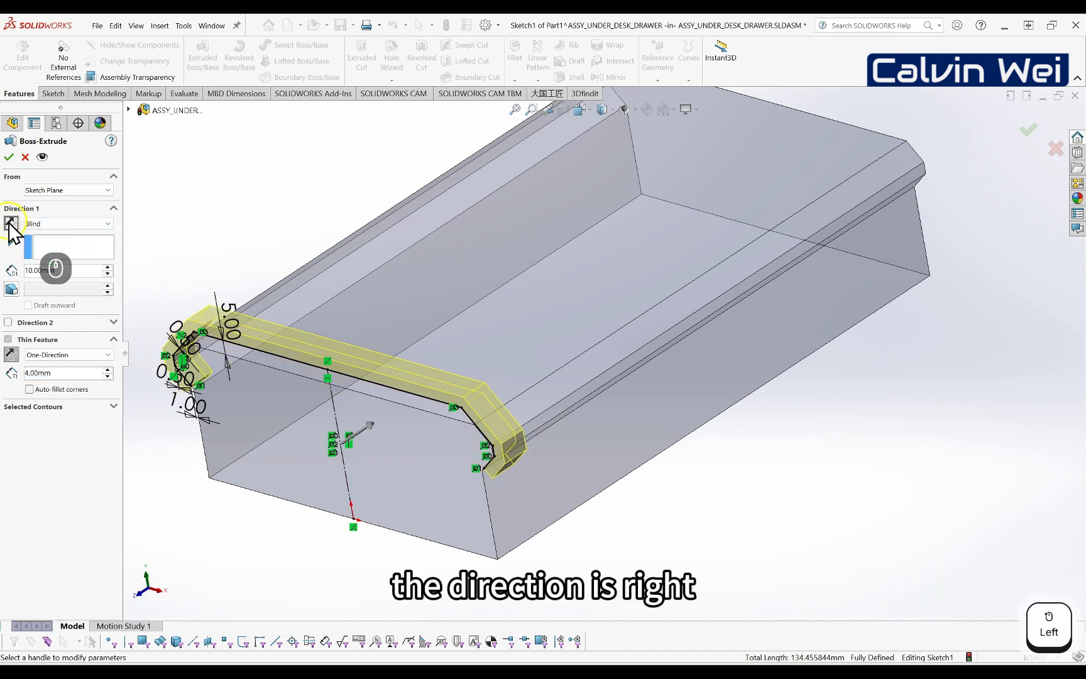
{"action": "left_click", "coordinate": [54, 267]}
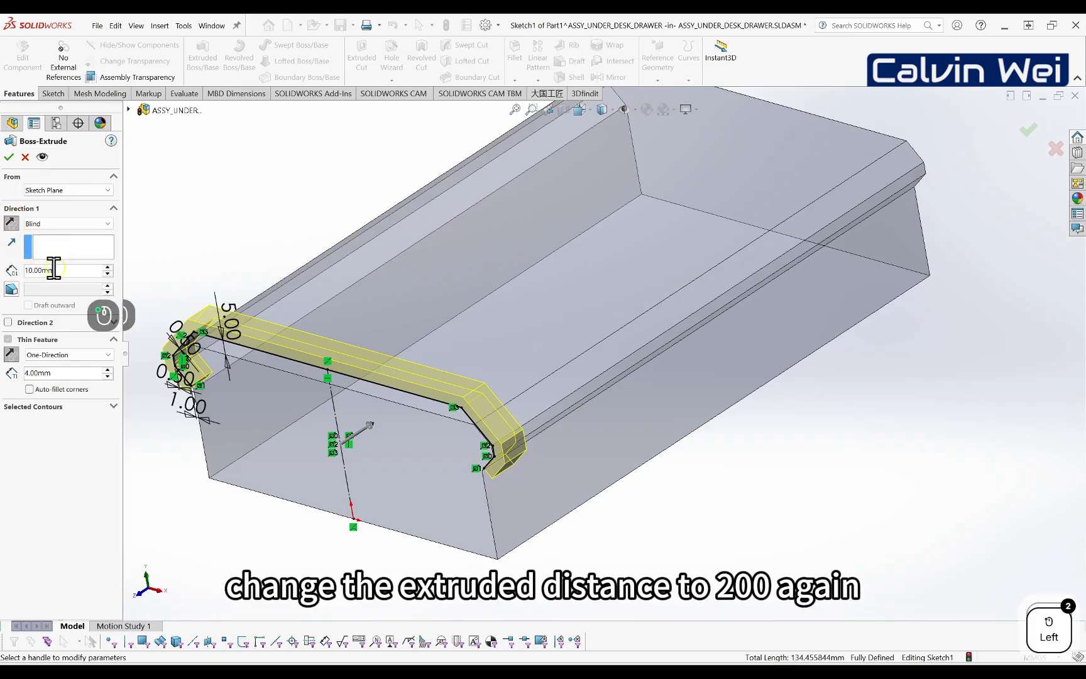
{"action": "left_click_drag", "start_coordinate": [54, 268], "coordinate": [12, 269]}
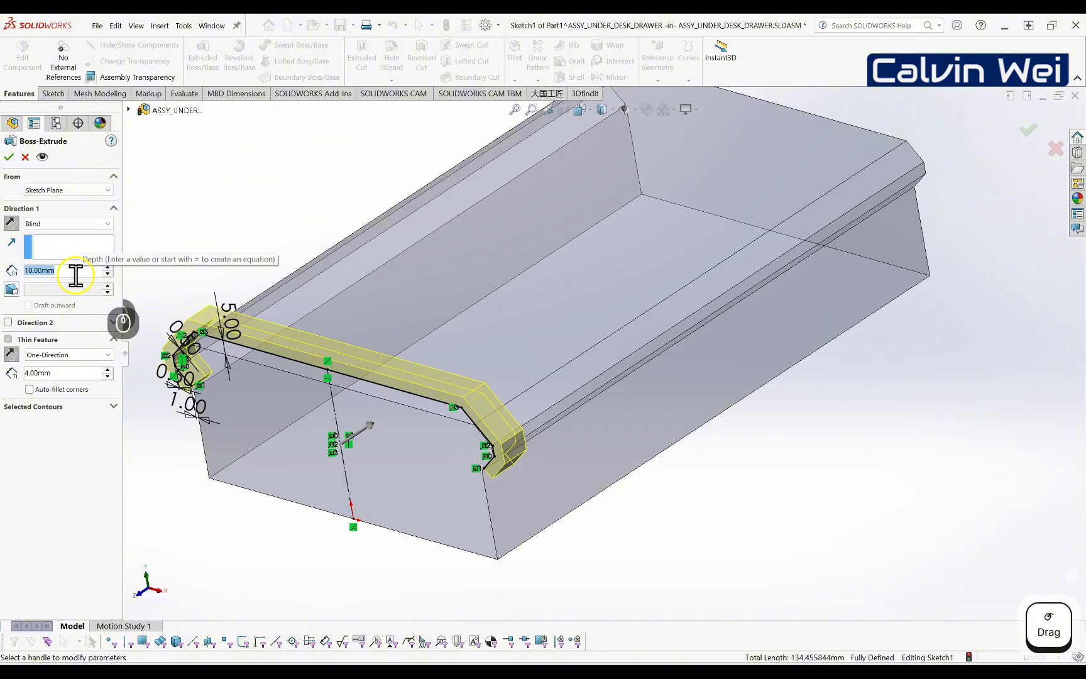
{"action": "type", "text": "200"}
{"action": "key", "text": "Return"}
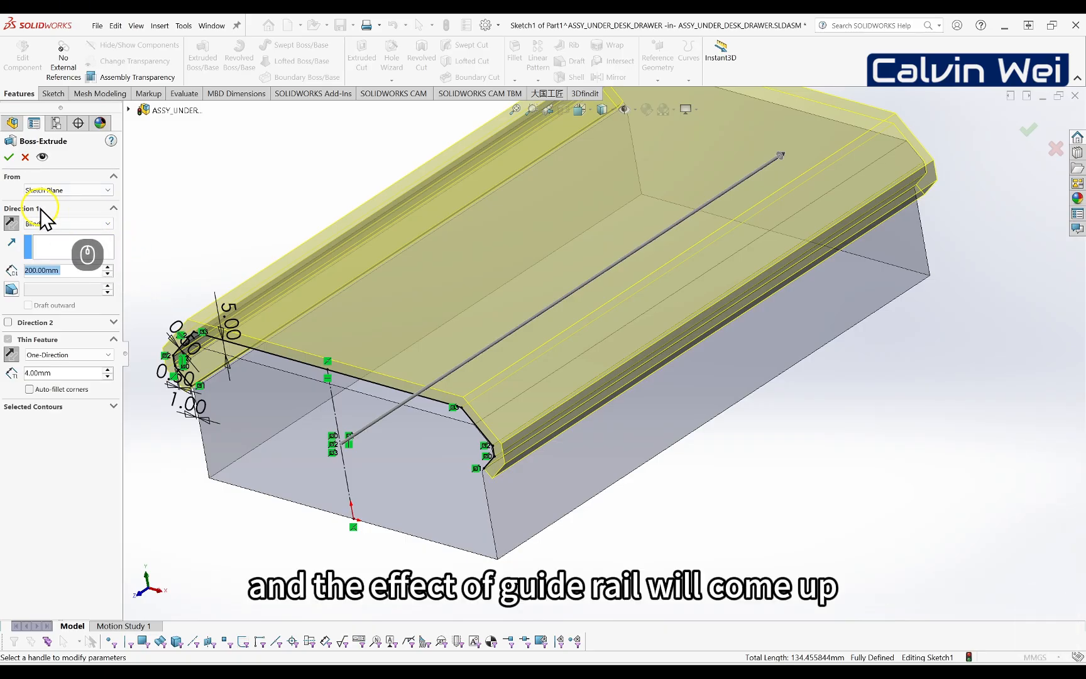
{"action": "left_click", "coordinate": [9, 157]}
{"action": "scroll", "coordinate": [474, 235], "scroll_direction": "up", "scroll_amount": 3}
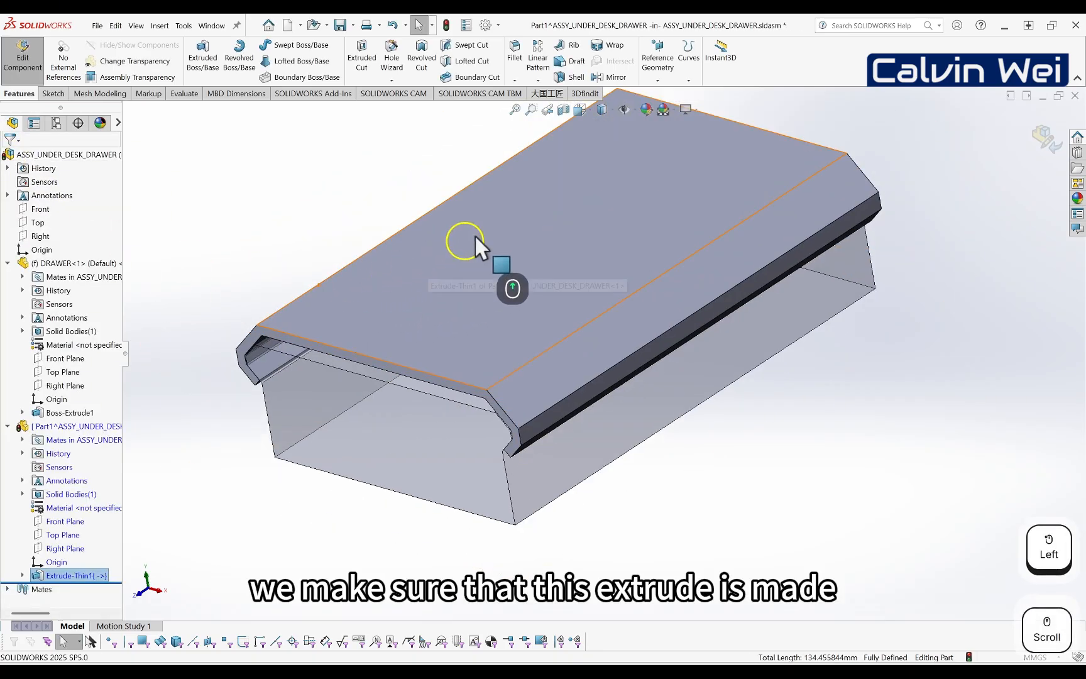
{"action": "scroll", "coordinate": [560, 192], "scroll_direction": "down", "scroll_amount": 3}
{"action": "scroll", "coordinate": [500, 320], "scroll_direction": "up", "scroll_amount": 3}
{"action": "middle_click_drag", "start_coordinate": [500, 319], "coordinate": [525, 334]}
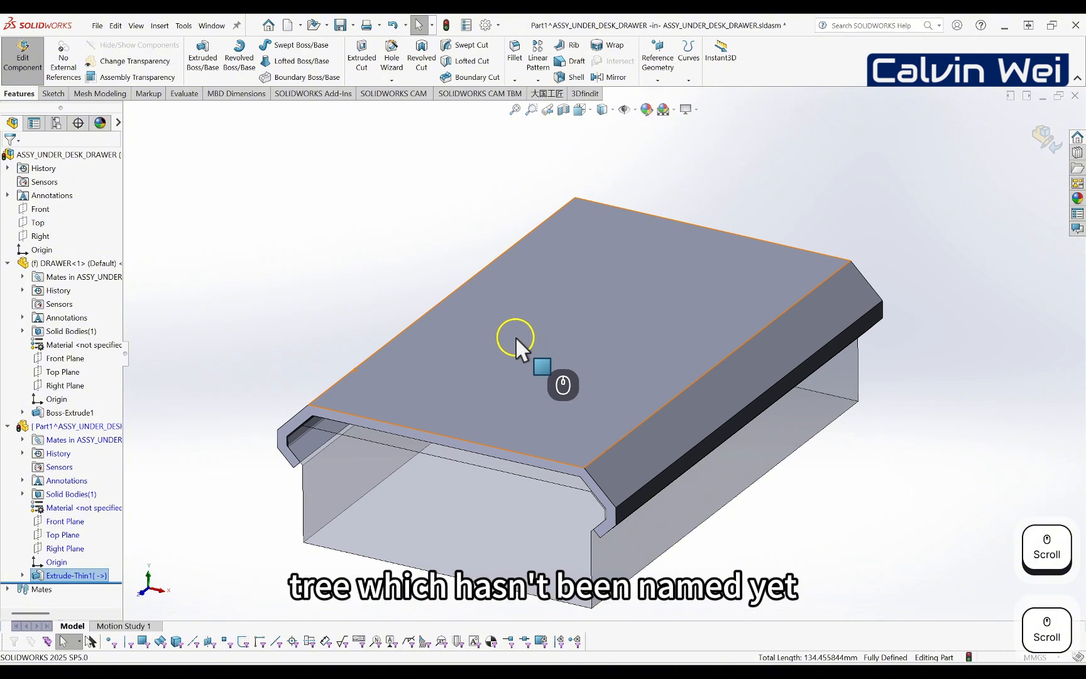
- Save the new in-context part to an external file named RAIL in the H:\UNDER_DESK_DRAWER\ folder
{"action": "left_click", "coordinate": [48, 427]}
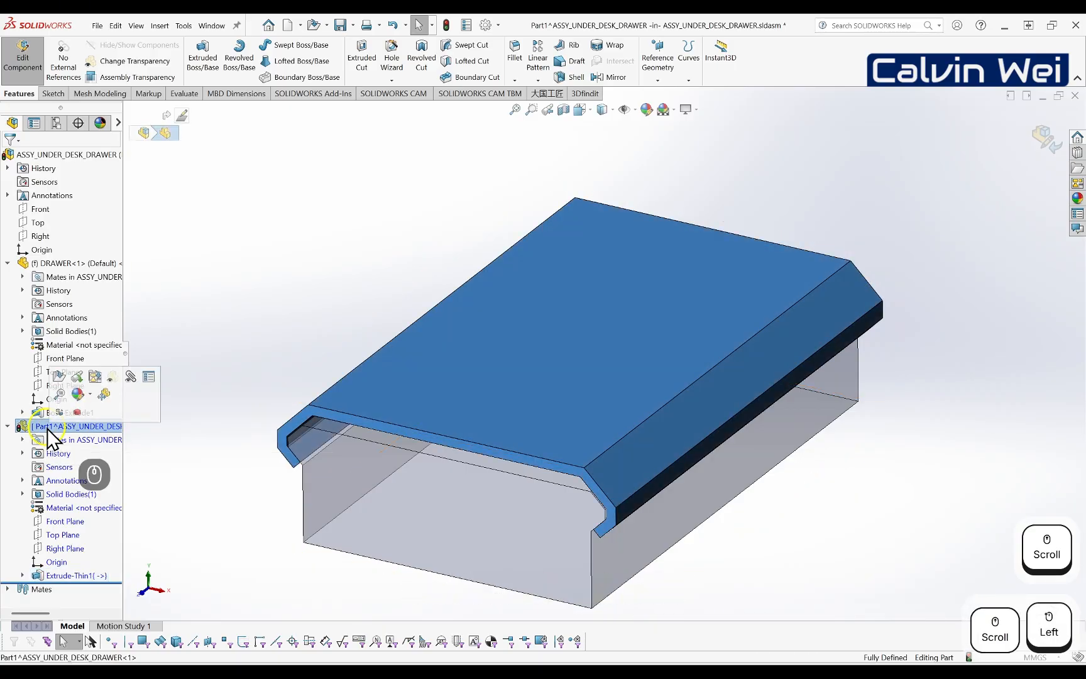
{"action": "right_click", "coordinate": [48, 428]}
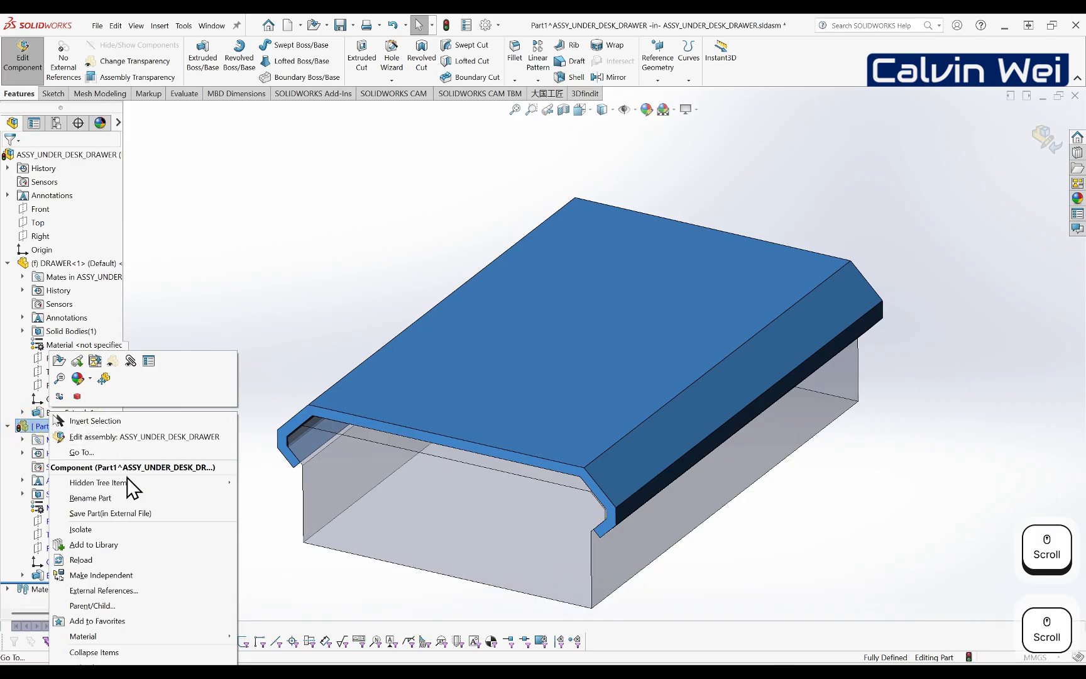
{"action": "left_click", "coordinate": [93, 514]}
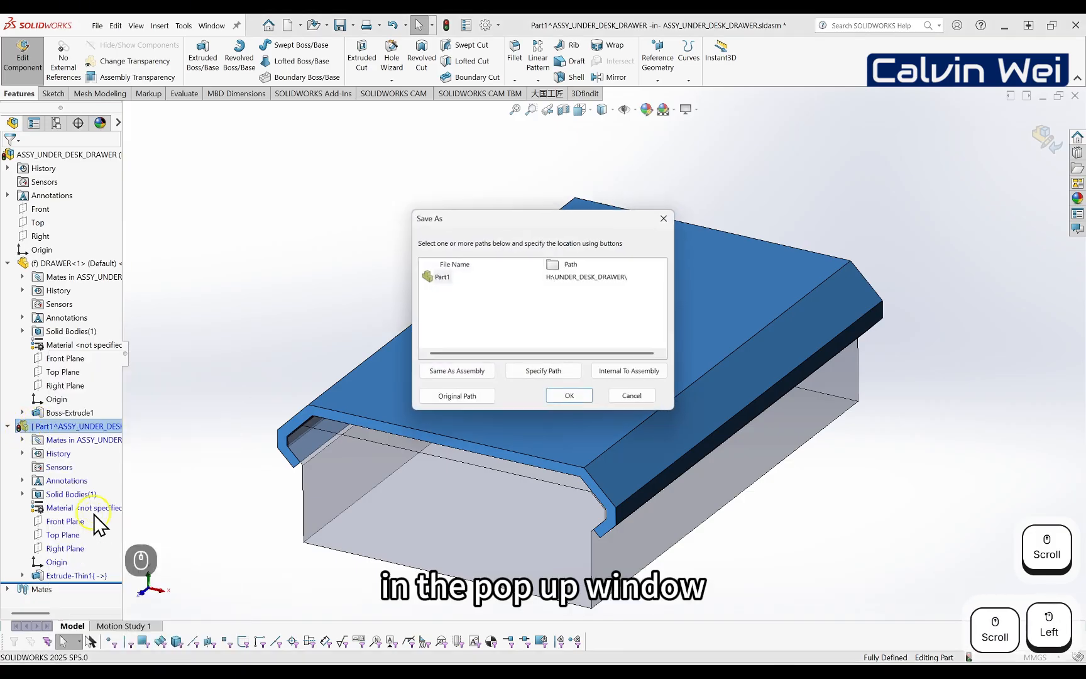
{"action": "left_click", "coordinate": [544, 280]}
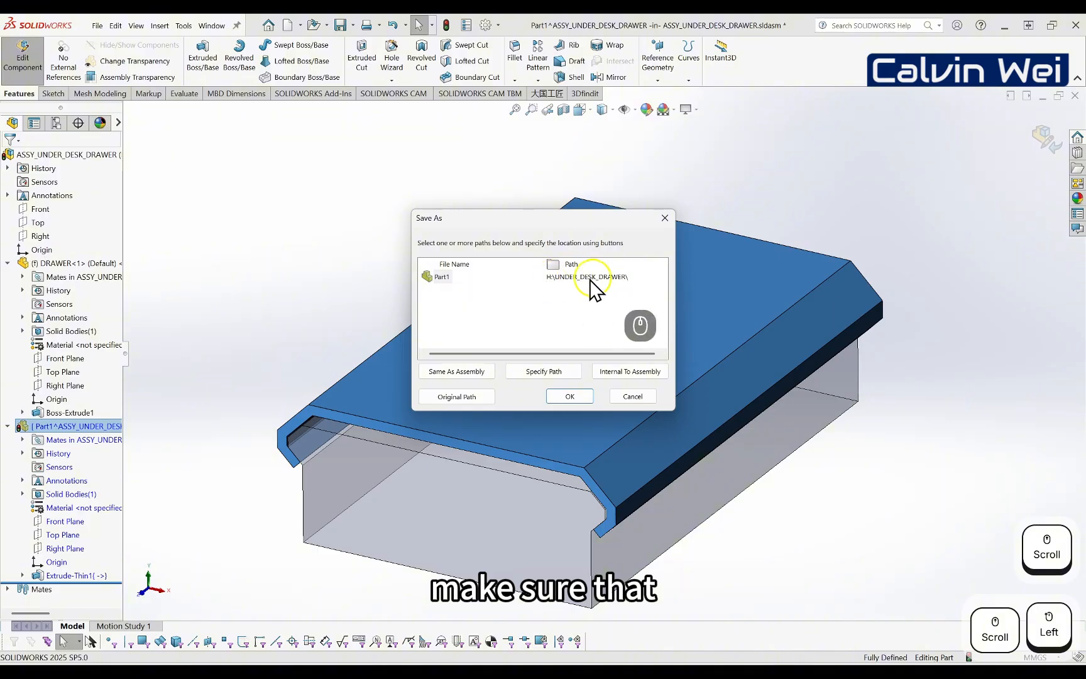
{"action": "left_click", "coordinate": [445, 279]}
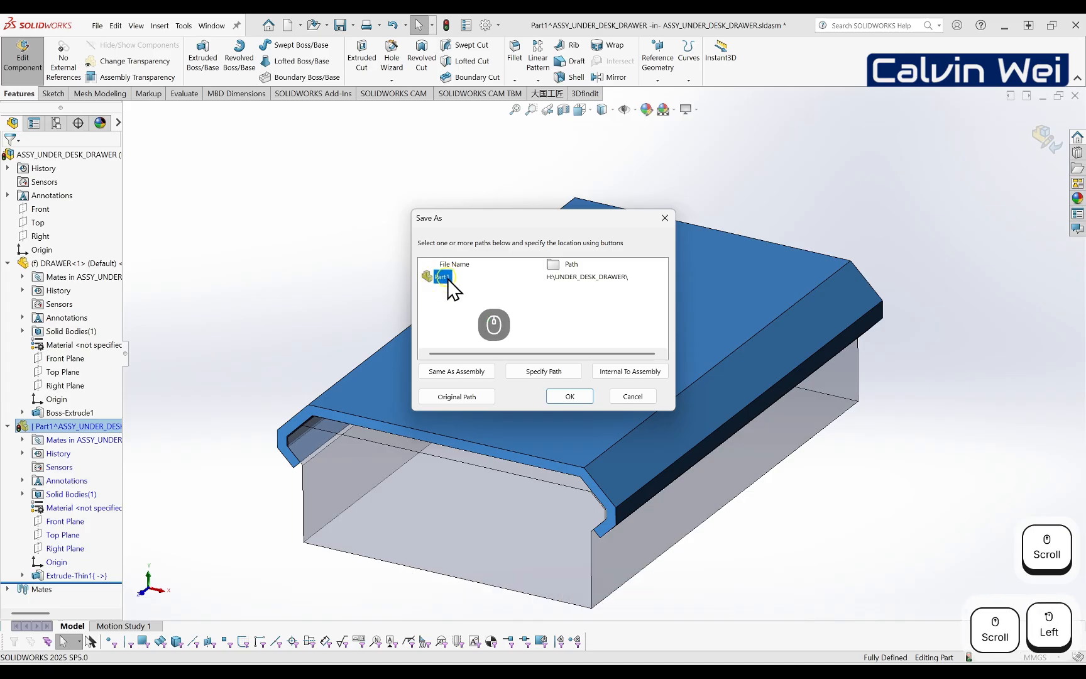
{"action": "left_click", "coordinate": [447, 283]}
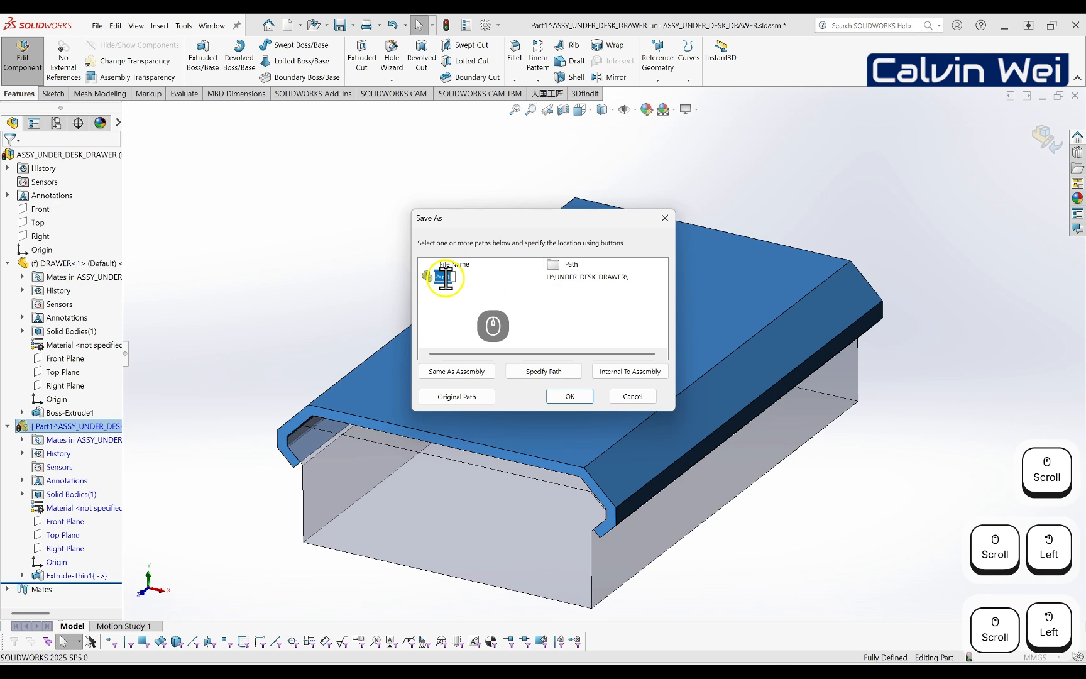
{"action": "type", "text": "RAIL"}
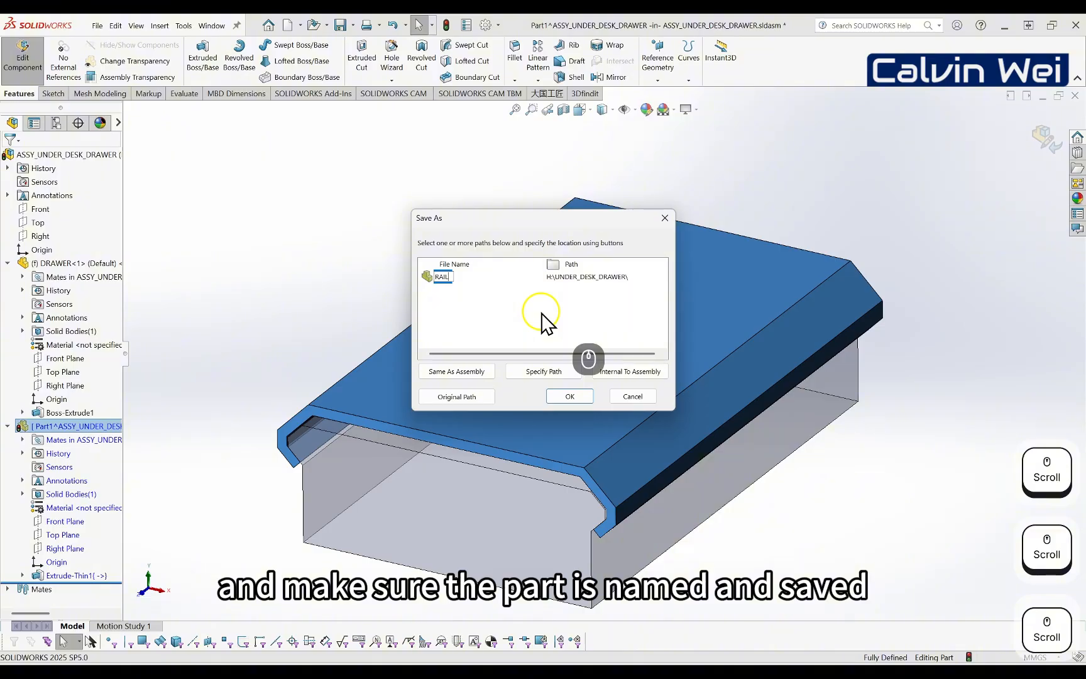
{"action": "left_click", "coordinate": [568, 396]}
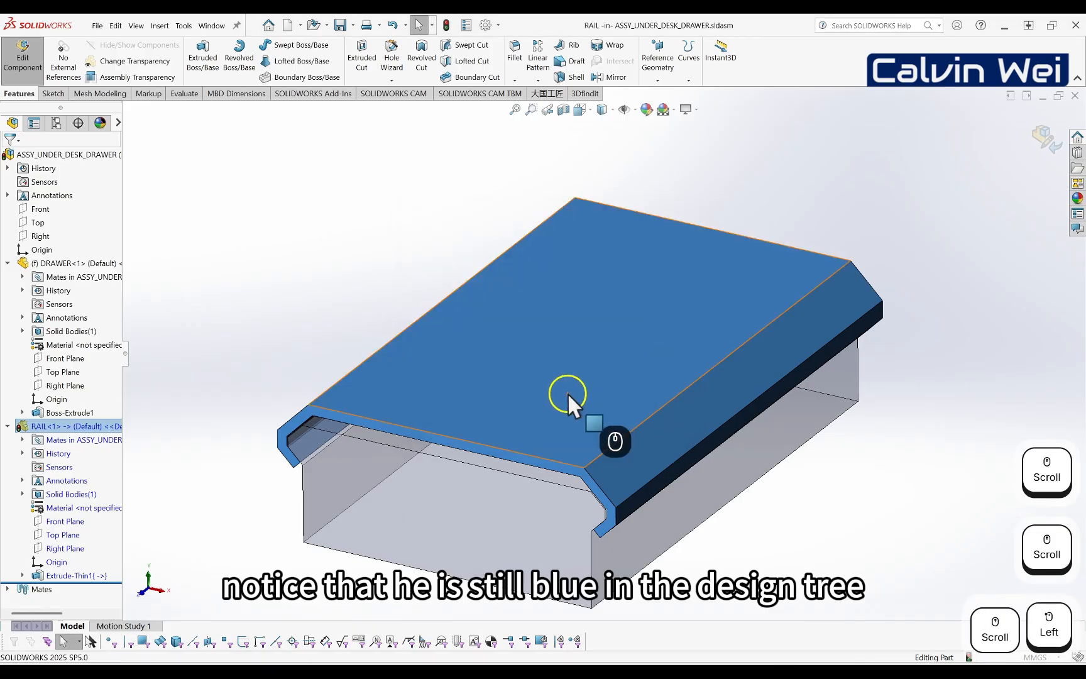
- Leave in-context editing of the RAIL part and save the assembly
{"action": "left_click", "coordinate": [284, 332]}
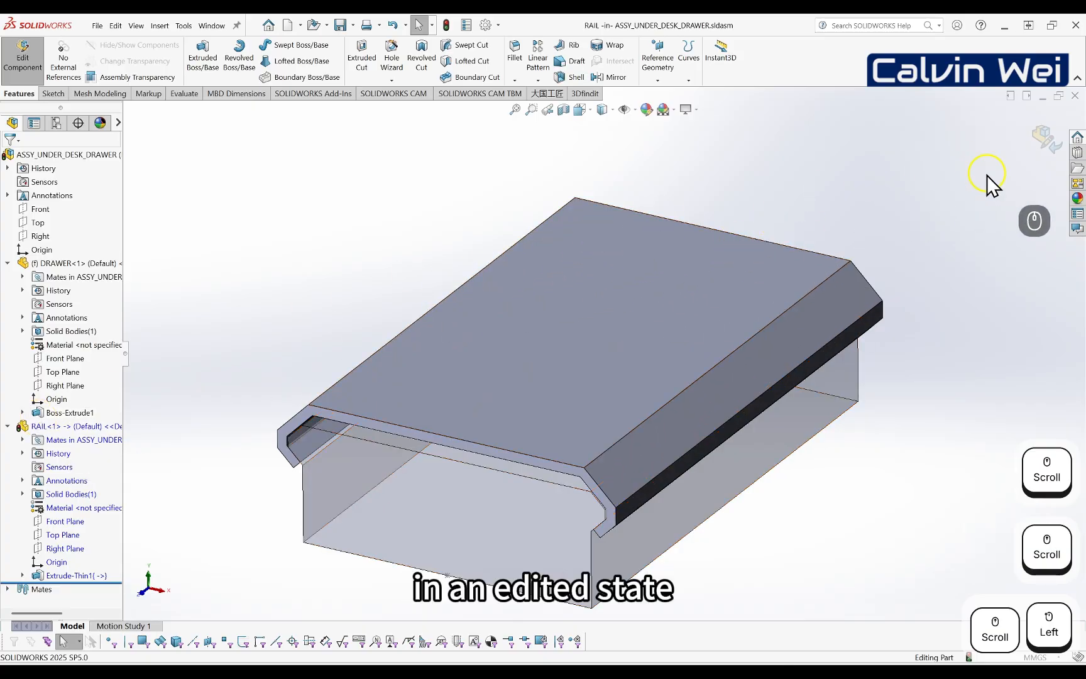
{"action": "left_click", "coordinate": [1040, 135]}
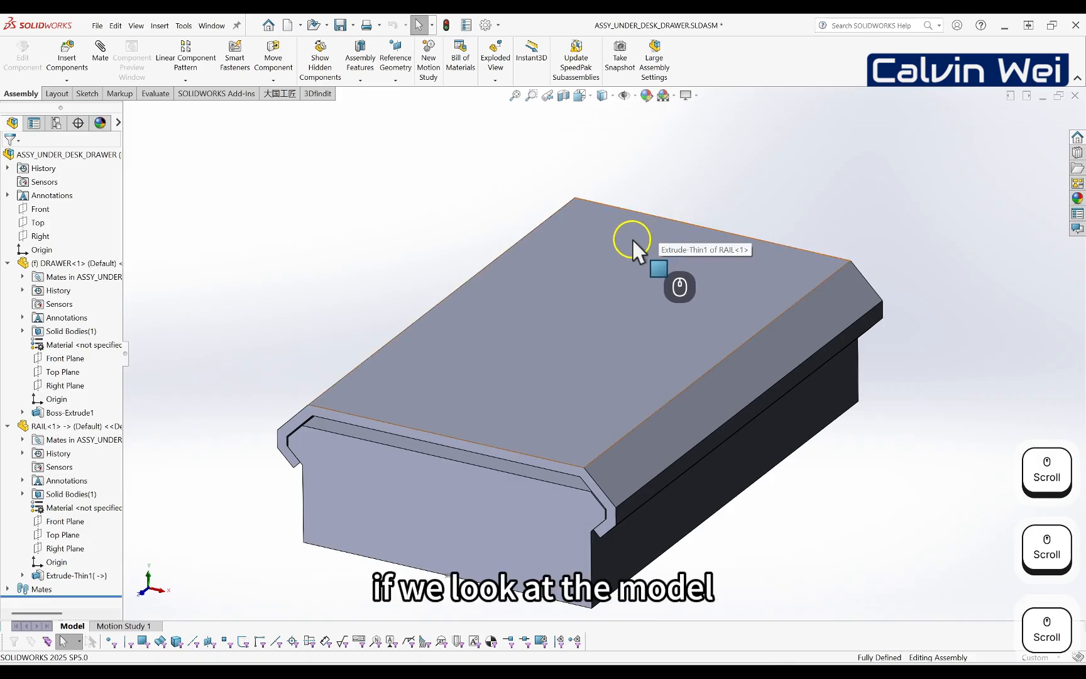
{"action": "key", "text": "ctrl+s"}
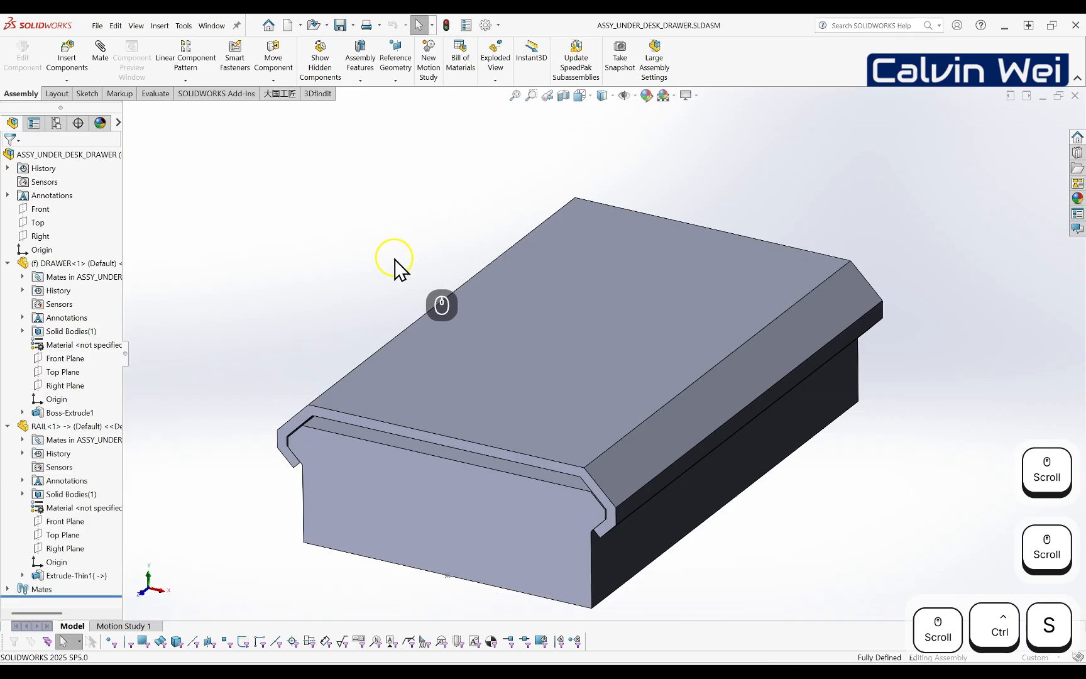
- Test whether the drawer and the rail can be moved freely in the assembly
{"action": "scroll", "coordinate": [531, 362], "scroll_direction": "up", "scroll_amount": 3}
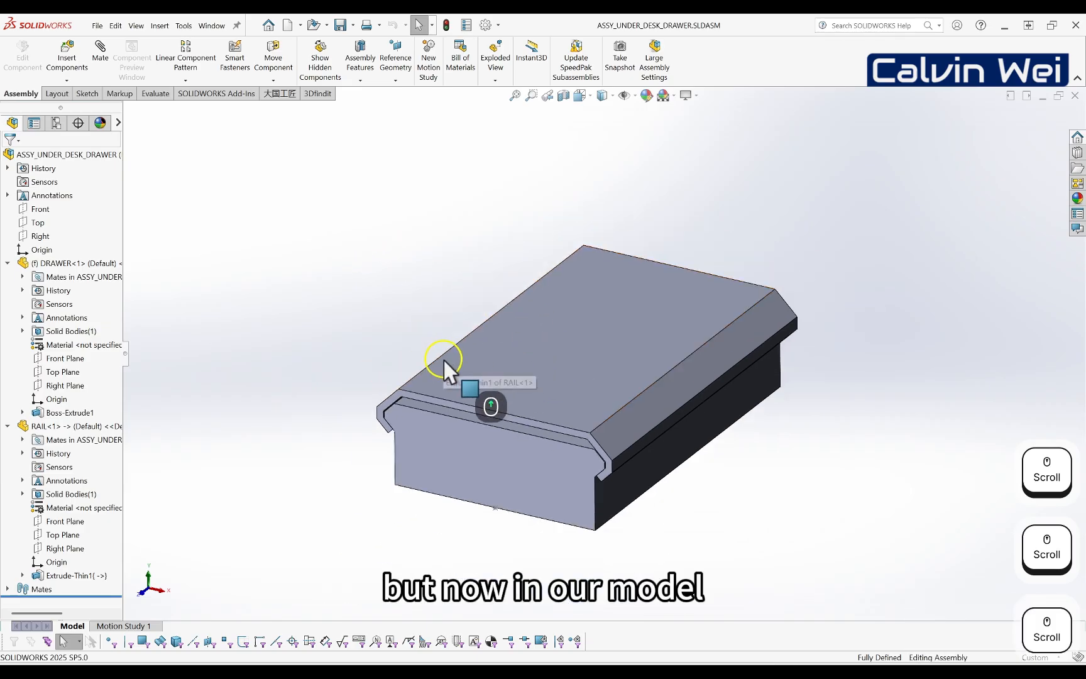
{"action": "scroll", "coordinate": [521, 446], "scroll_direction": "down", "scroll_amount": 6}
{"action": "left_click", "coordinate": [542, 435]}
{"action": "left_click_drag", "start_coordinate": [542, 436], "coordinate": [465, 446]}
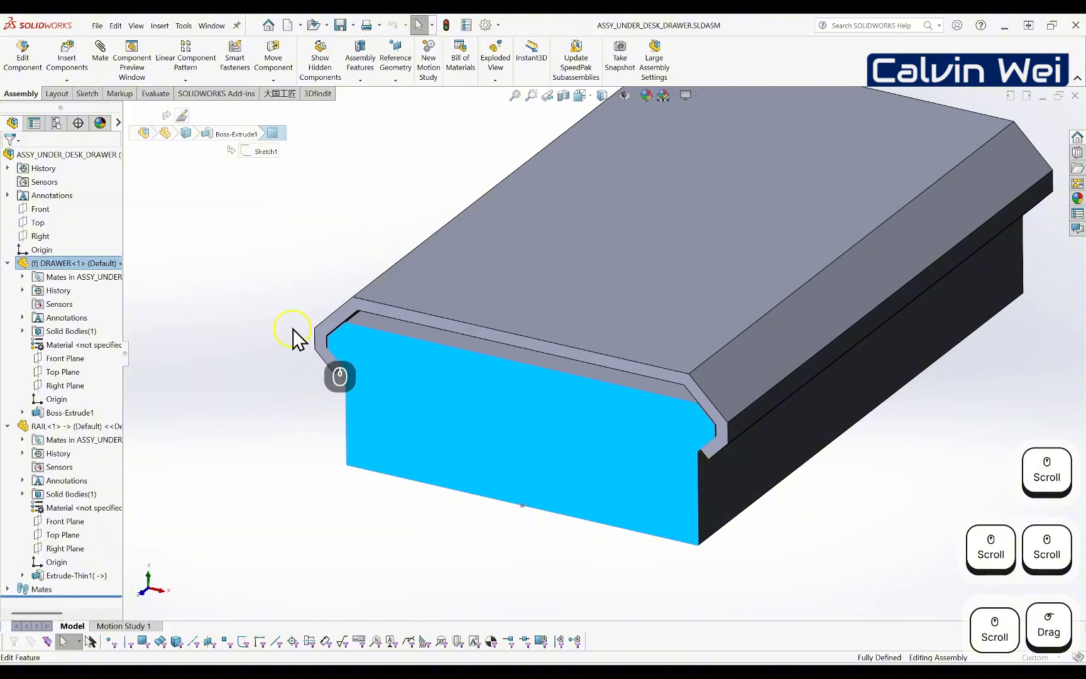
{"action": "left_click", "coordinate": [314, 279]}
{"action": "left_click", "coordinate": [650, 242]}
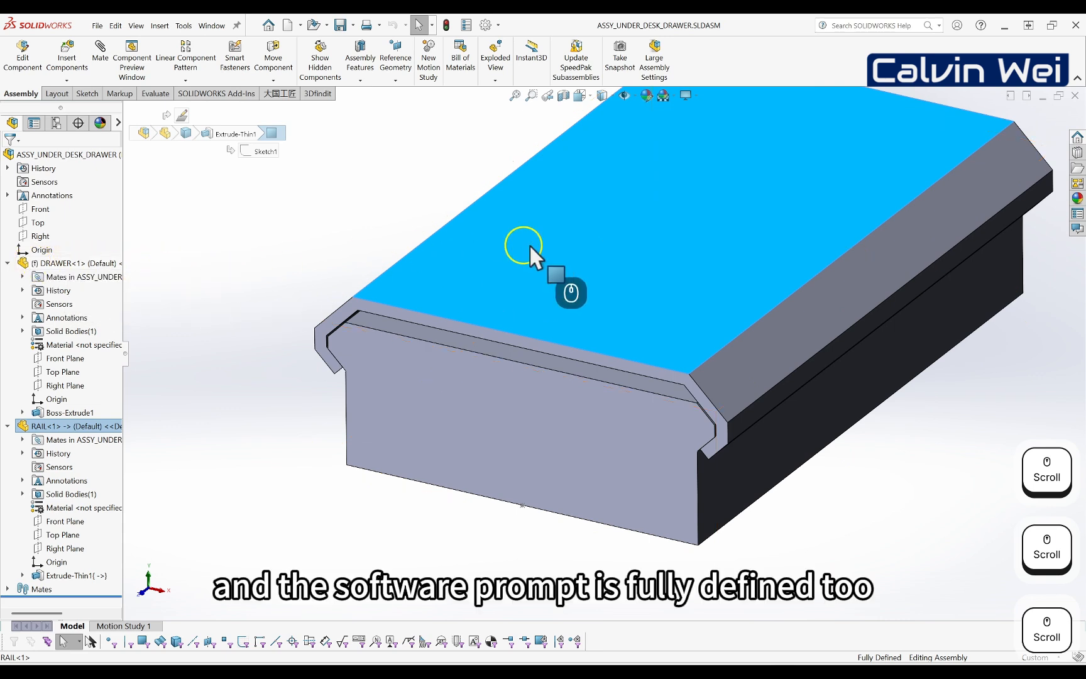
{"action": "left_click_drag", "start_coordinate": [529, 244], "coordinate": [797, 282]}
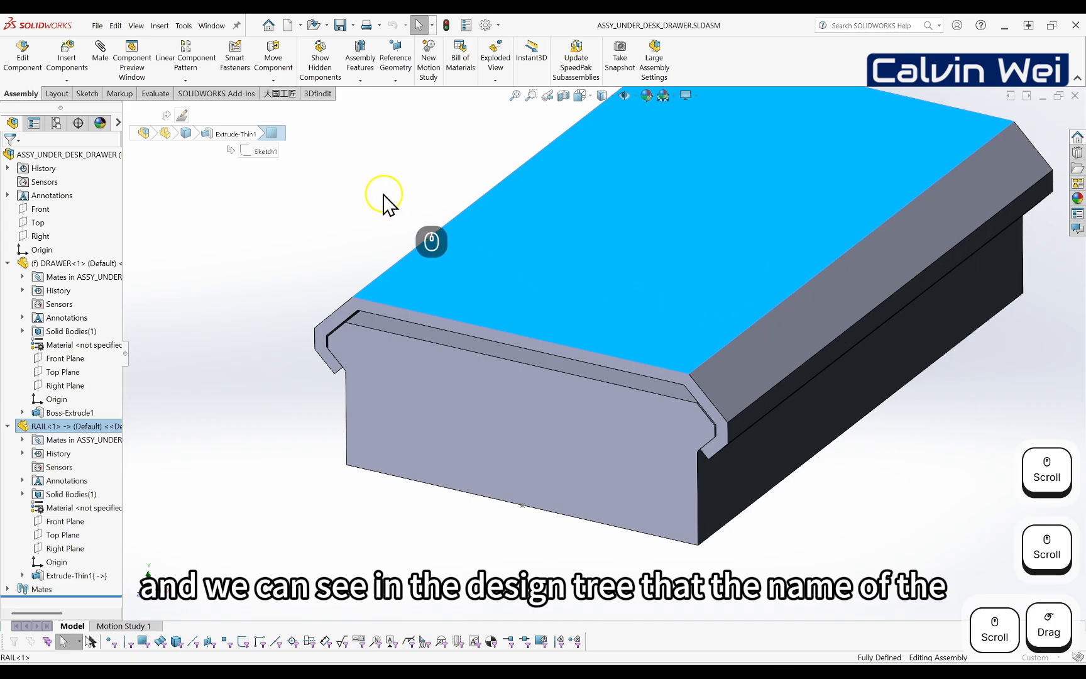
{"action": "left_click", "coordinate": [381, 188]}
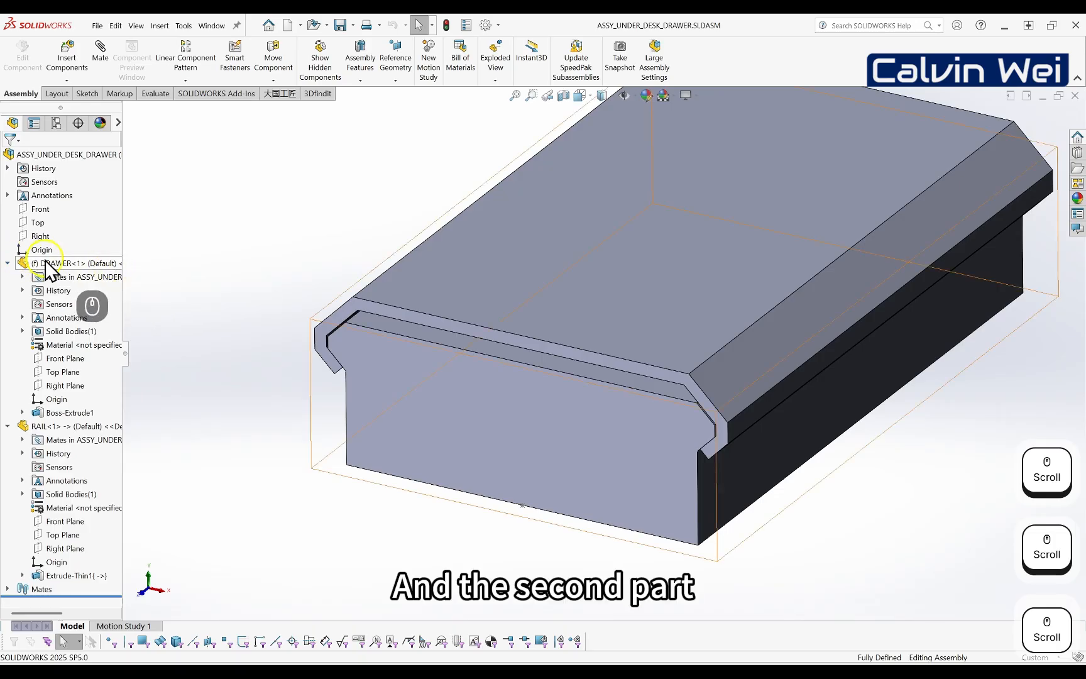
- Collapse the drawer's feature list and examine the RAIL component's InPlace1 mate and the planes it references
{"action": "left_click", "coordinate": [7, 263]}
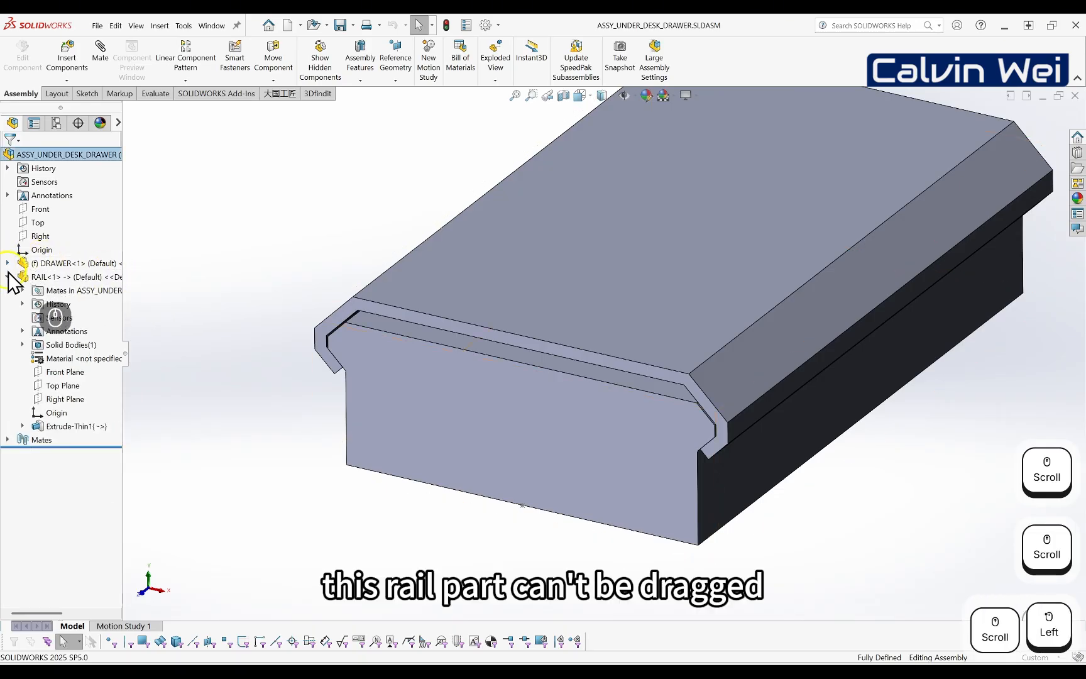
{"action": "left_click", "coordinate": [7, 276]}
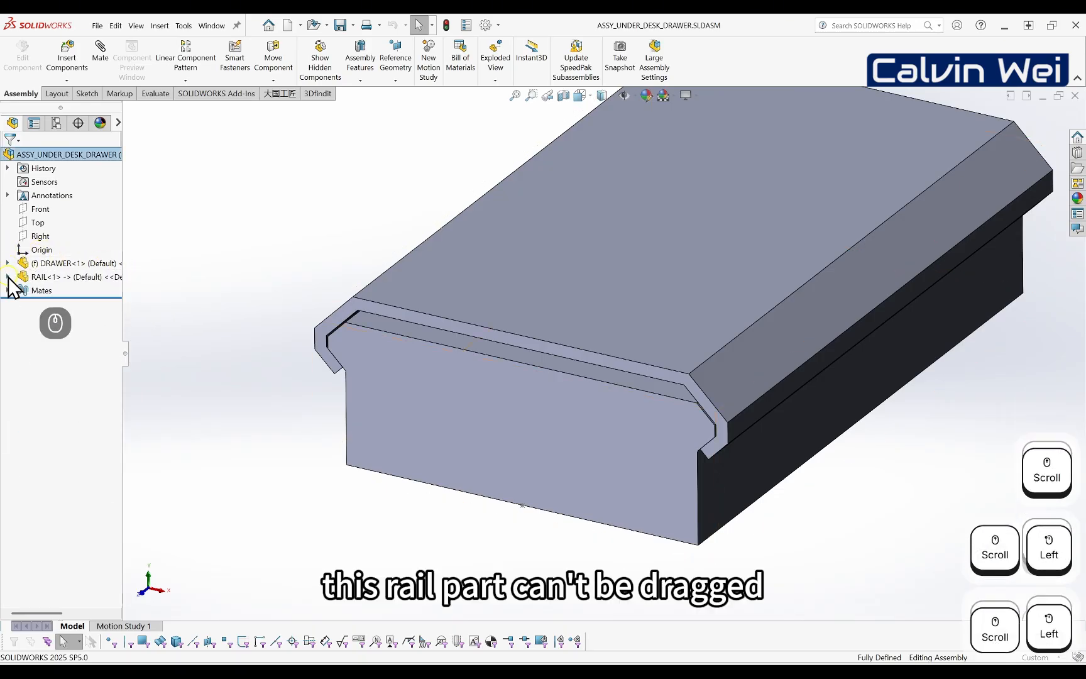
{"action": "left_click", "coordinate": [82, 278]}
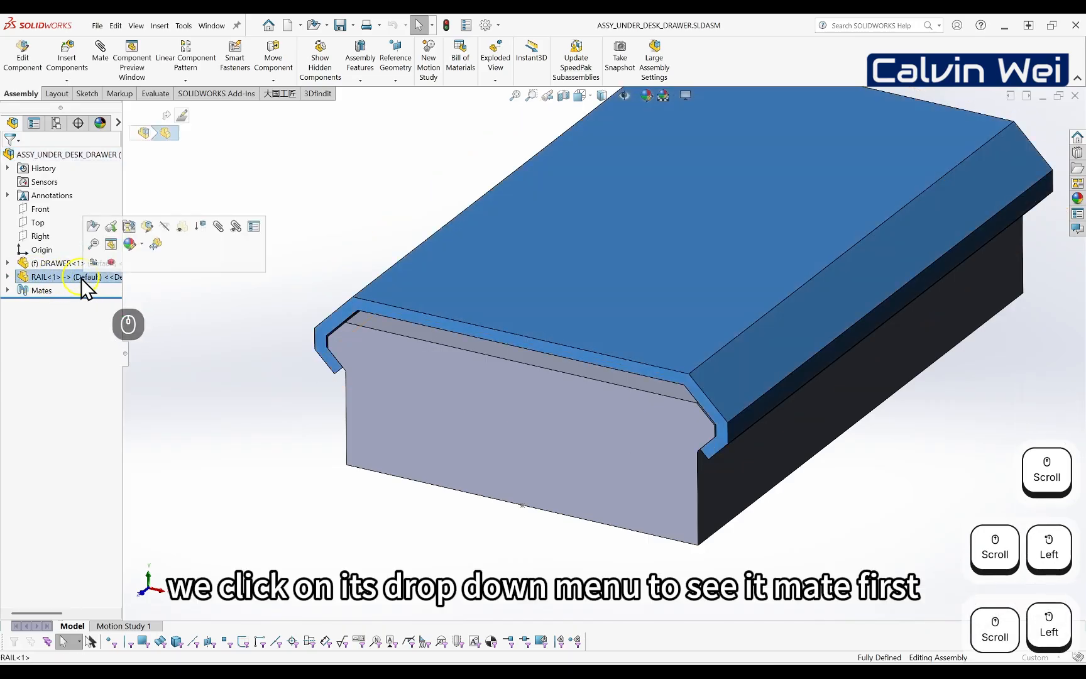
{"action": "left_click", "coordinate": [8, 277]}
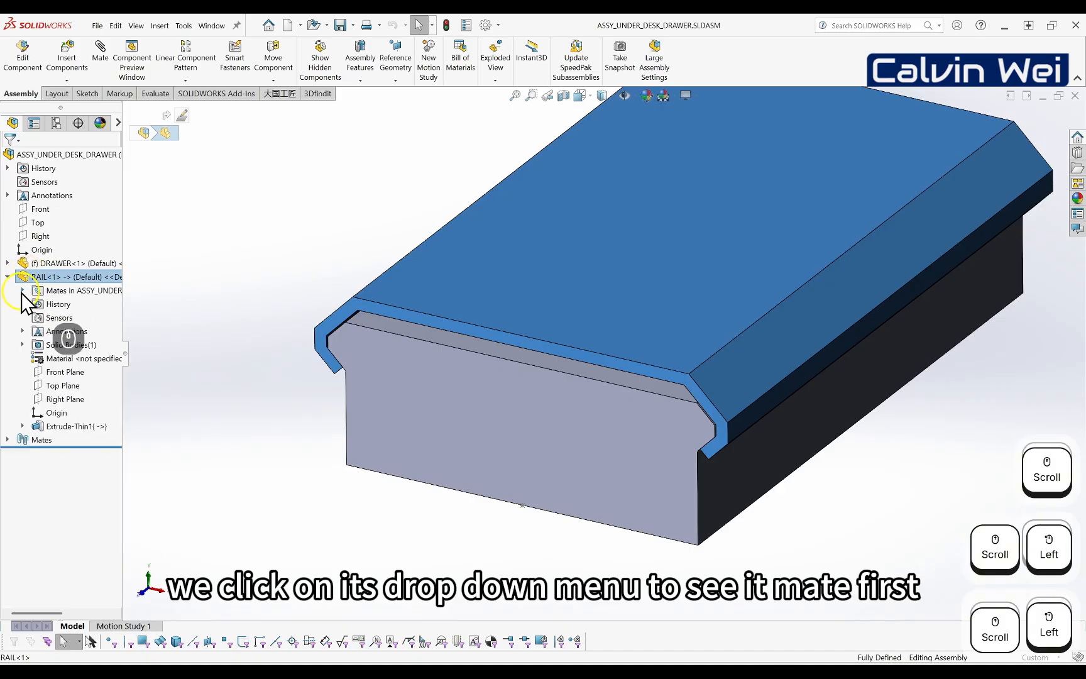
{"action": "left_click", "coordinate": [23, 291]}
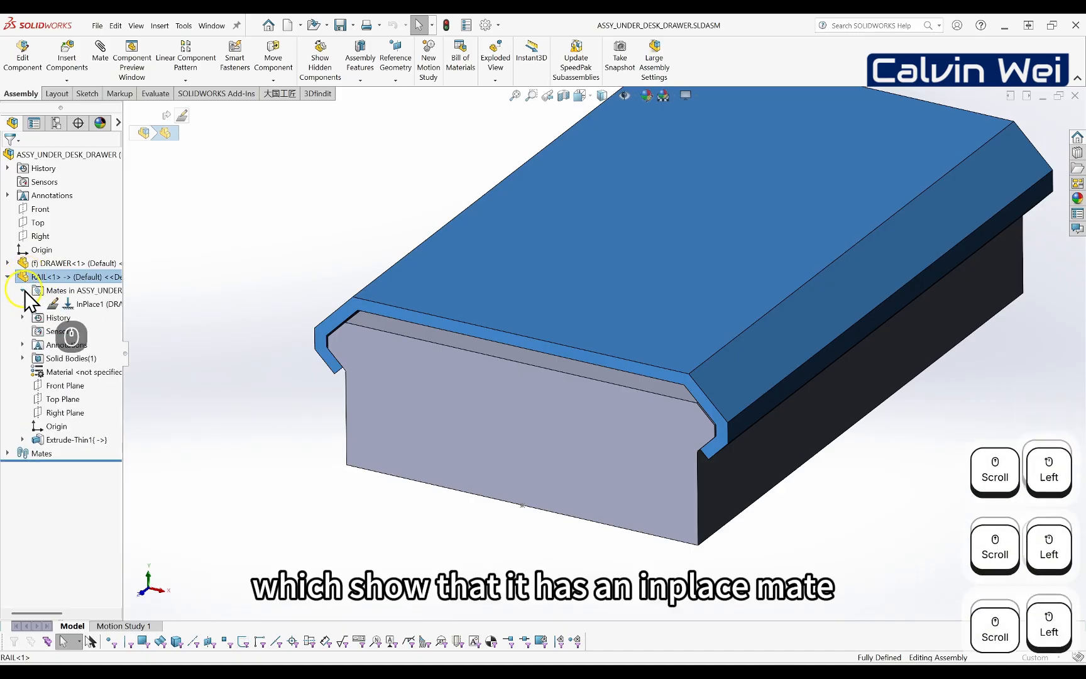
{"action": "left_click_drag", "start_coordinate": [126, 351], "coordinate": [198, 352]}
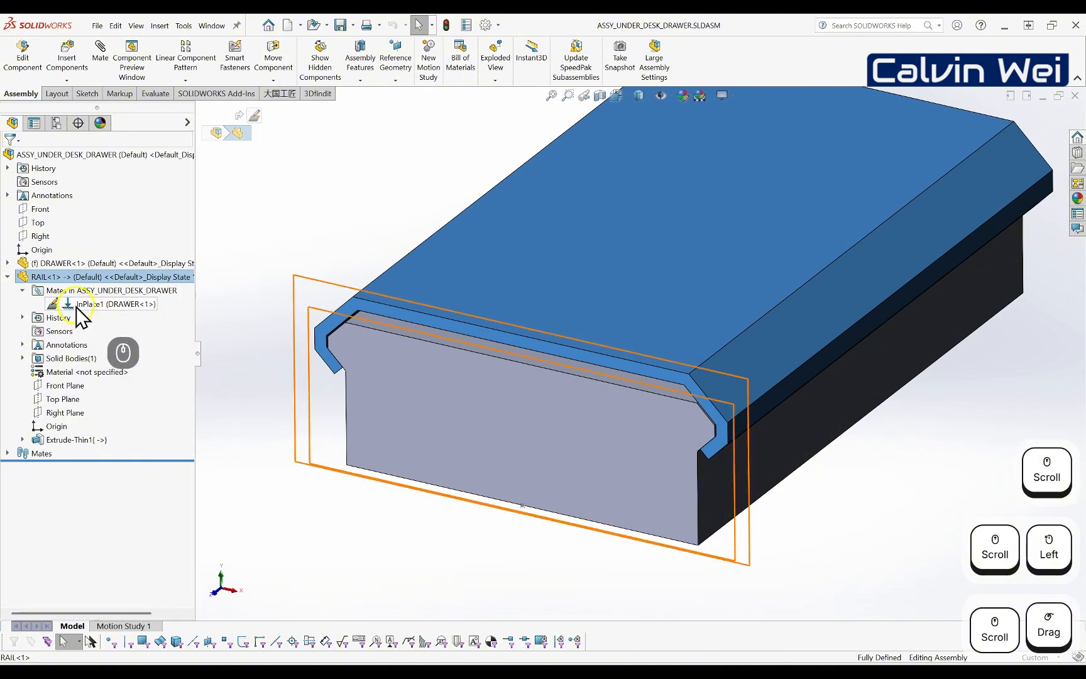
{"action": "left_click", "coordinate": [76, 307]}
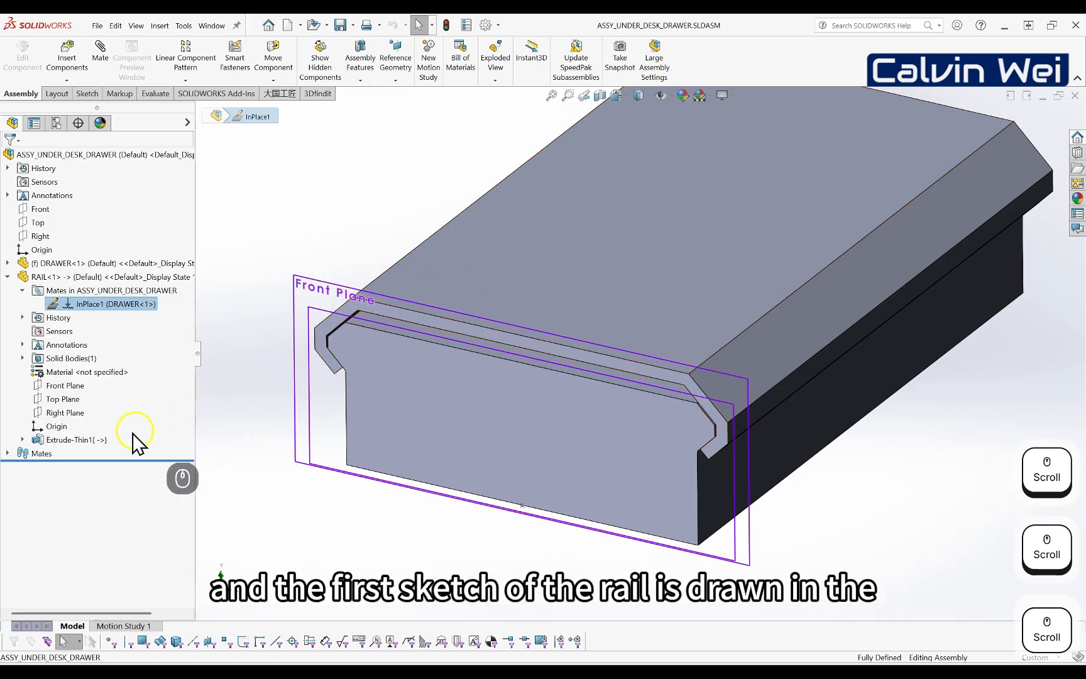
- Examine Sketch1 under the rail's thin extrusion and the options for its InPlace1 mate, without deleting the mate
{"action": "left_click", "coordinate": [22, 439]}
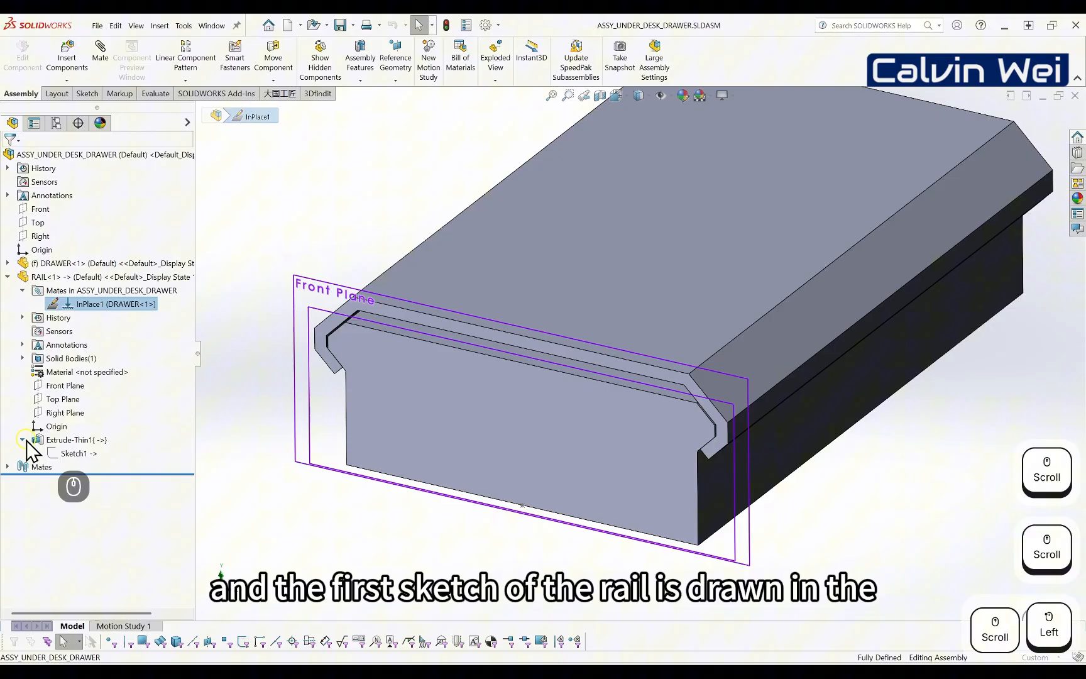
{"action": "left_click", "coordinate": [63, 453]}
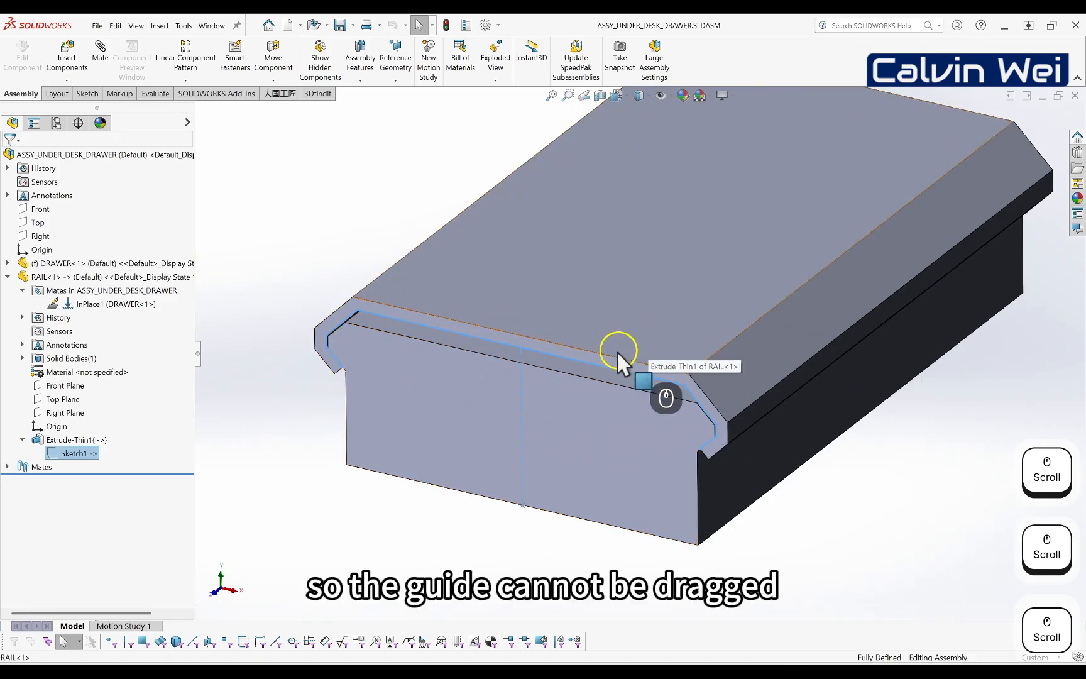
{"action": "scroll", "coordinate": [747, 382], "scroll_direction": "down", "scroll_amount": 2}
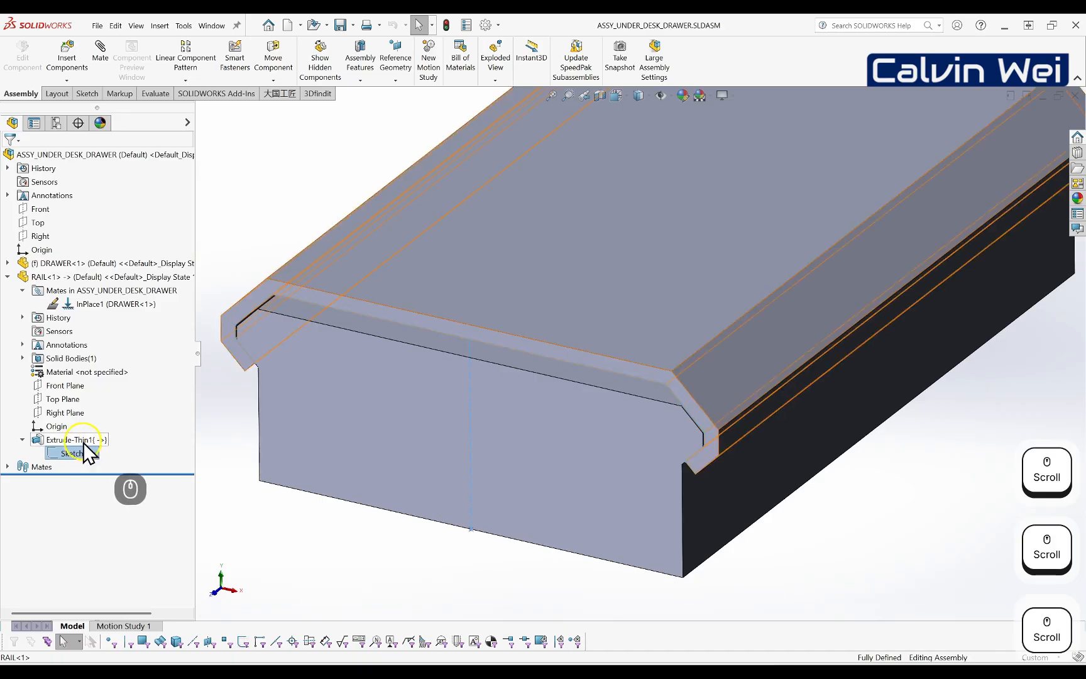
{"action": "left_click", "coordinate": [127, 312]}
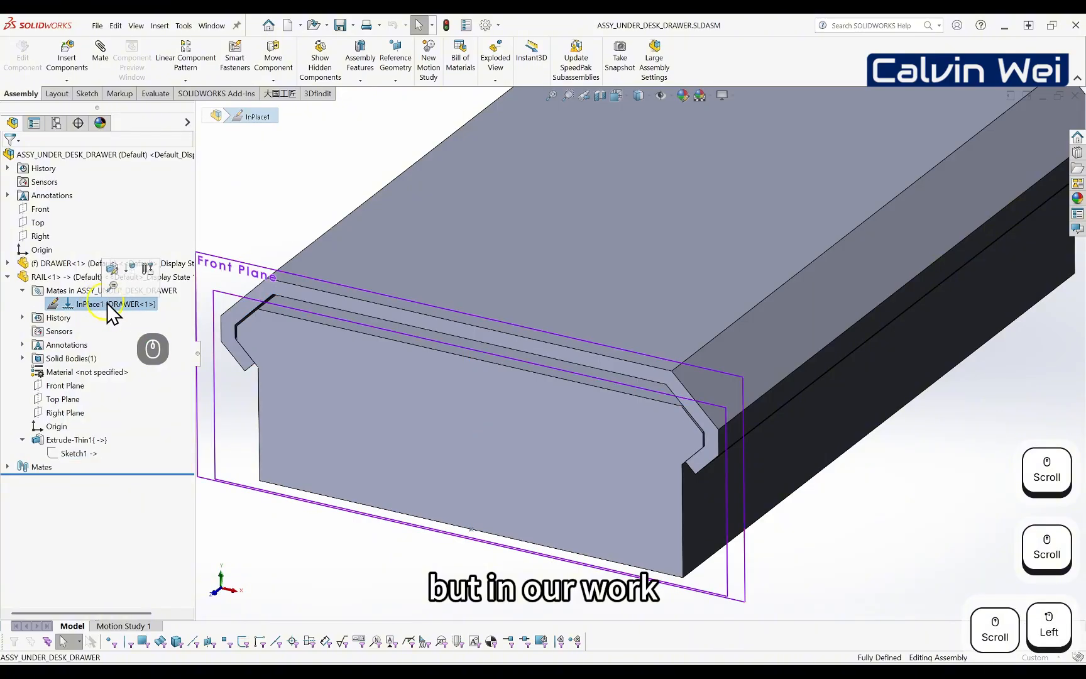
{"action": "right_click", "coordinate": [123, 312]}
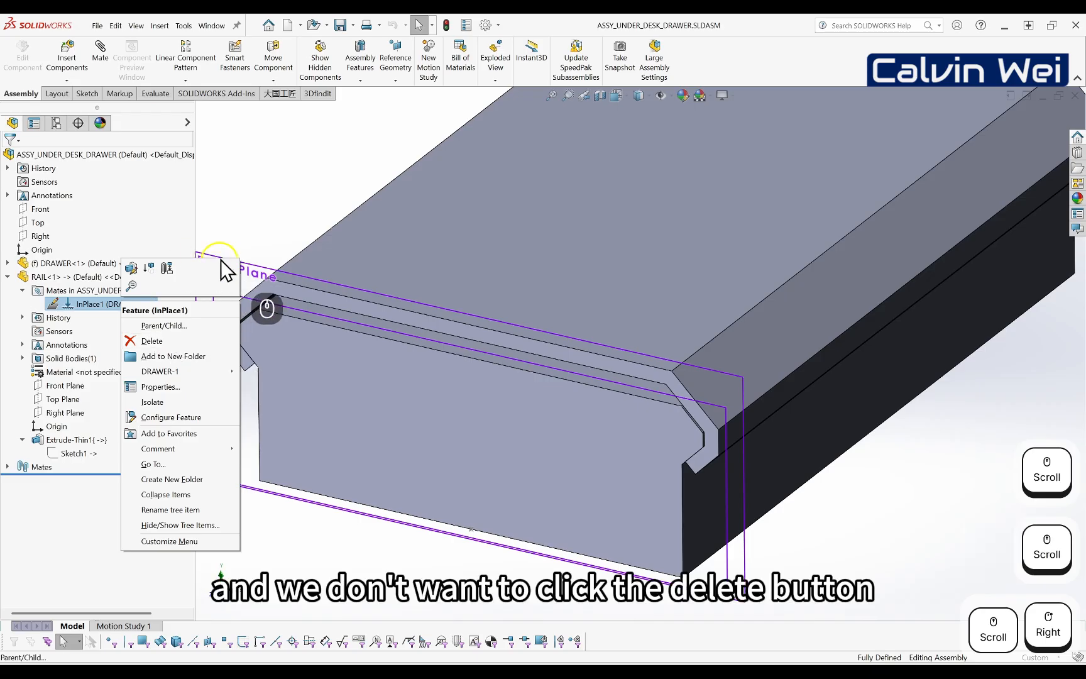
{"action": "left_click", "coordinate": [332, 147]}
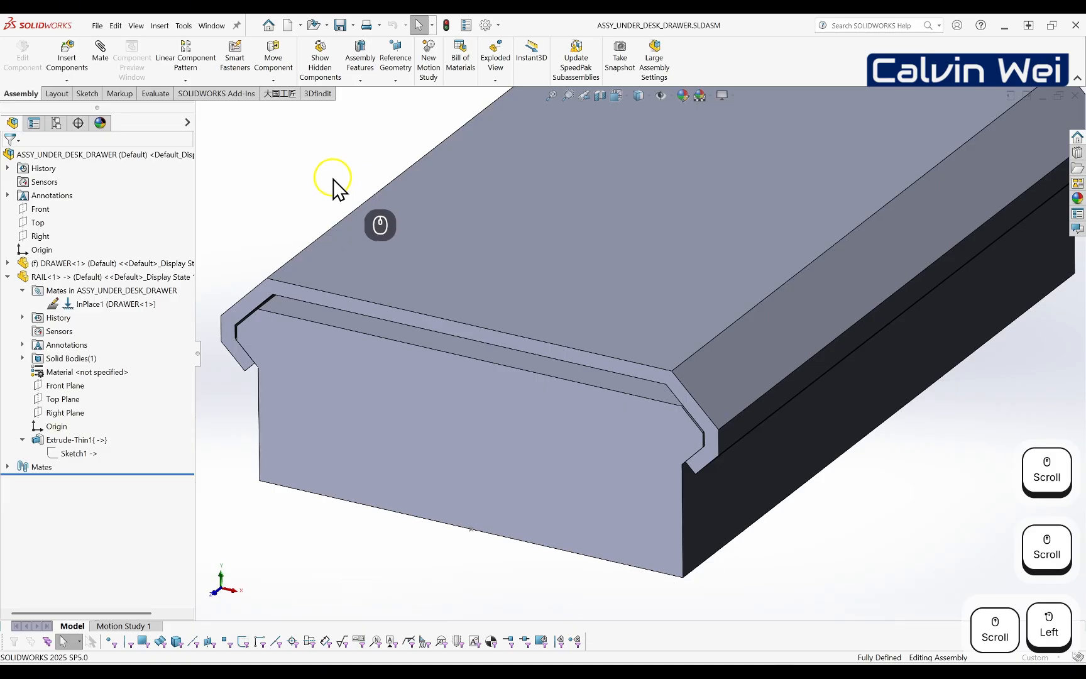
- Collapse the RAIL component's feature list and examine the rail's flat upper face, which attaches beneath the desk
{"action": "left_click", "coordinate": [8, 278]}
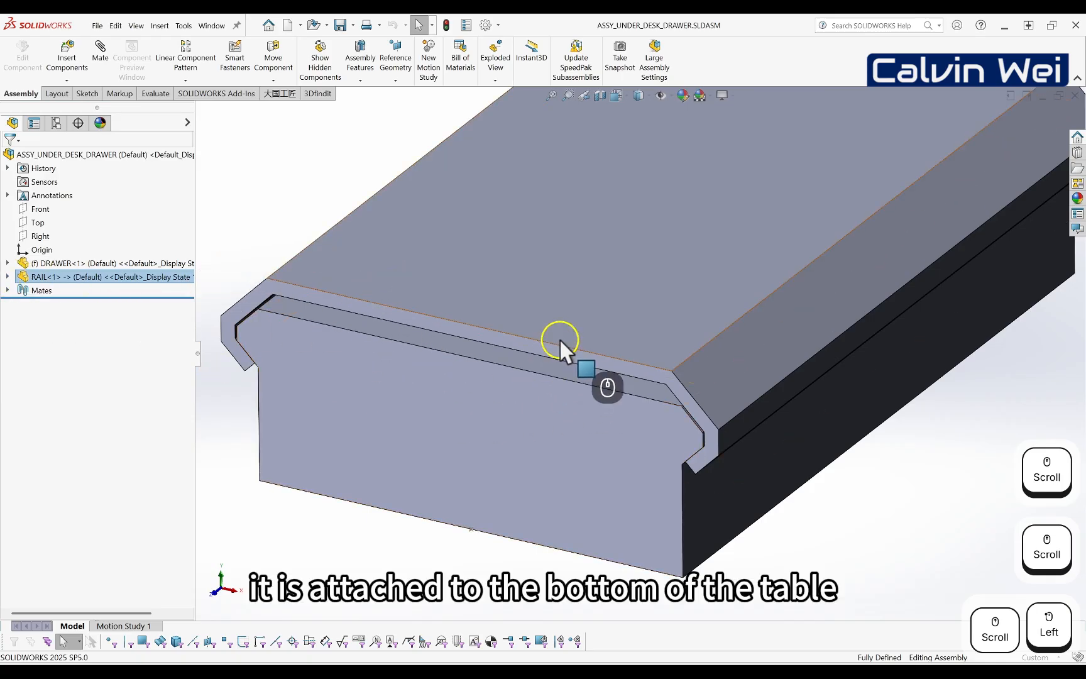
{"action": "scroll", "coordinate": [628, 321], "scroll_direction": "up", "scroll_amount": 3}
{"action": "scroll", "coordinate": [667, 282], "scroll_direction": "up", "scroll_amount": 1}
{"action": "scroll", "coordinate": [754, 229], "scroll_direction": "down", "scroll_amount": 1}
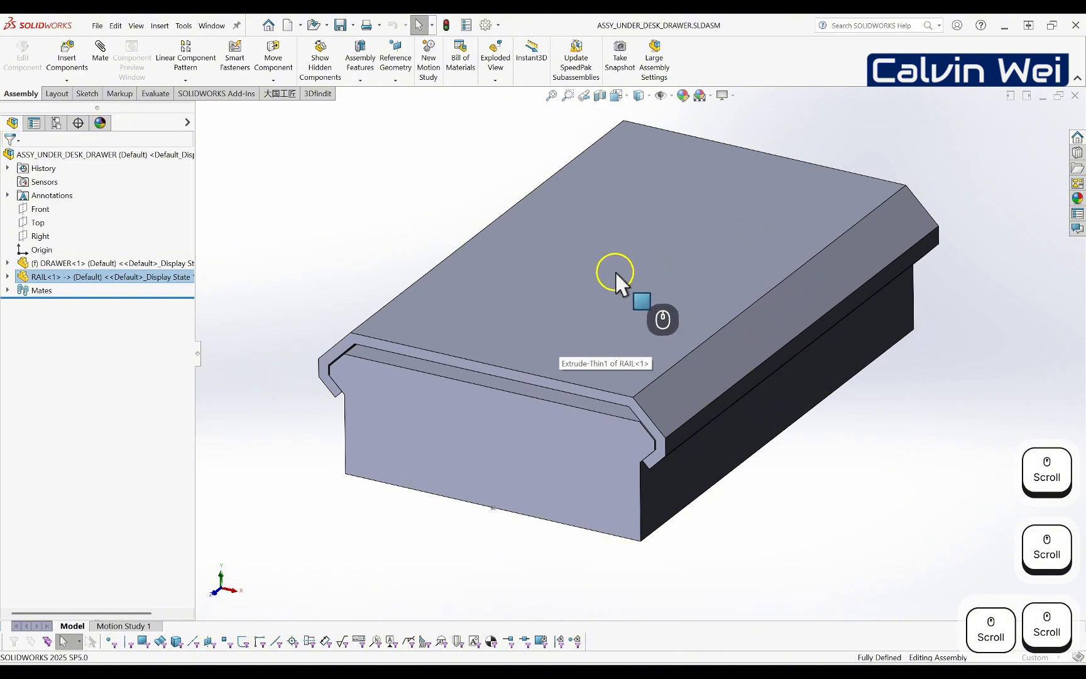
{"action": "left_click", "coordinate": [679, 264]}
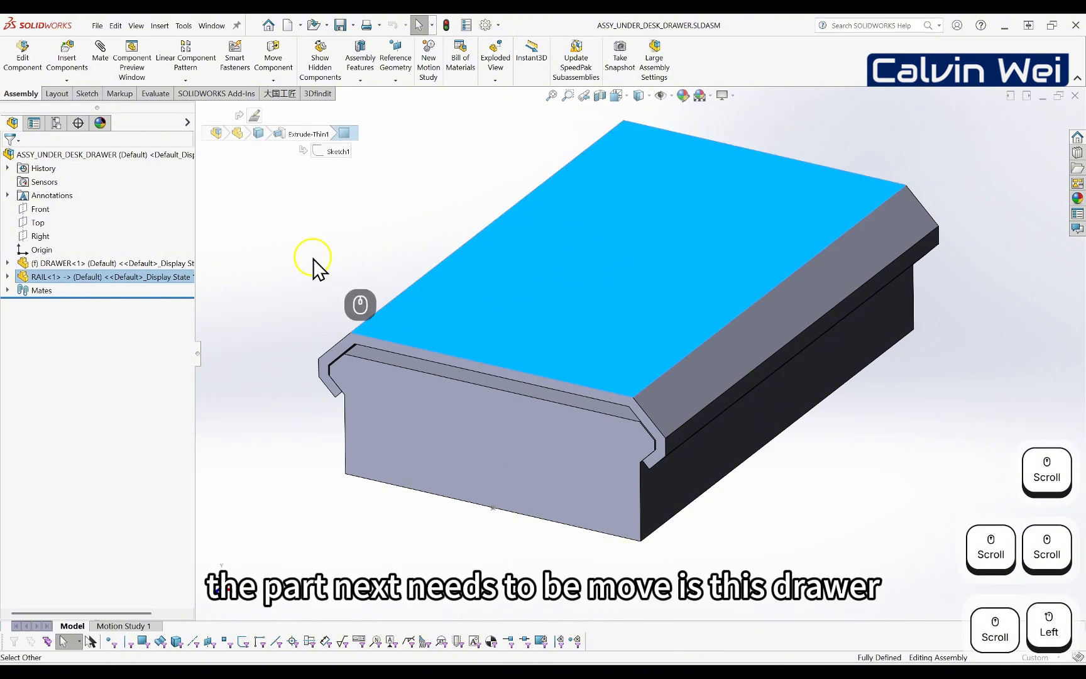
{"action": "left_click", "coordinate": [125, 275]}
{"action": "left_click", "coordinate": [239, 283]}
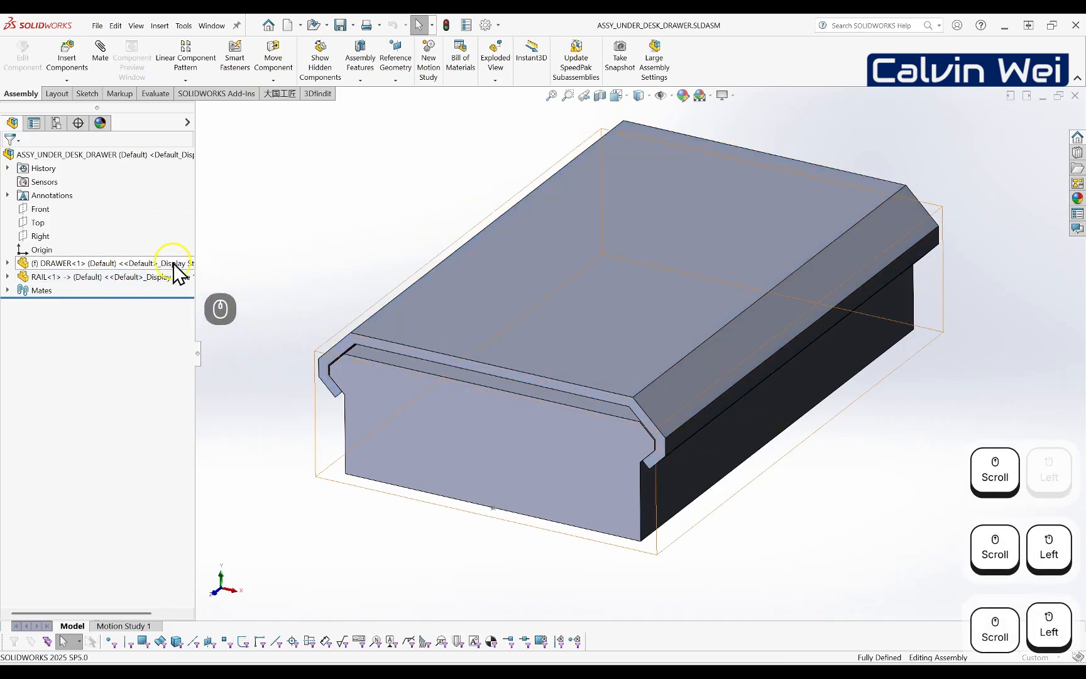
- Examine the component options for the fixed DRAWER without changing any of them
{"action": "left_click", "coordinate": [105, 263]}
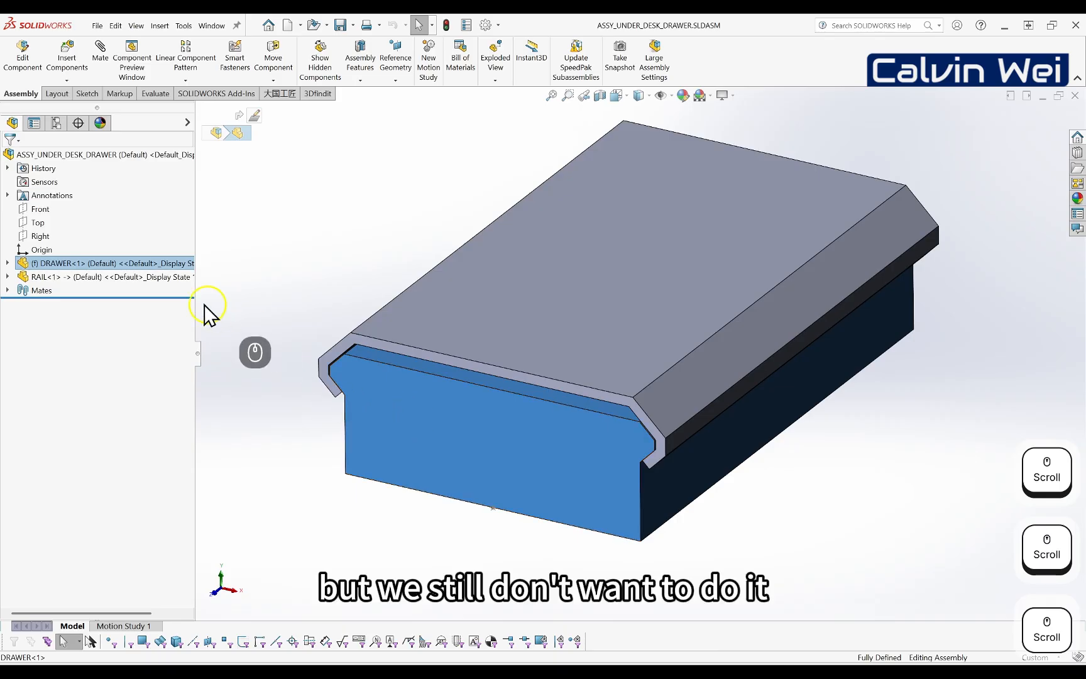
{"action": "right_click", "coordinate": [57, 262]}
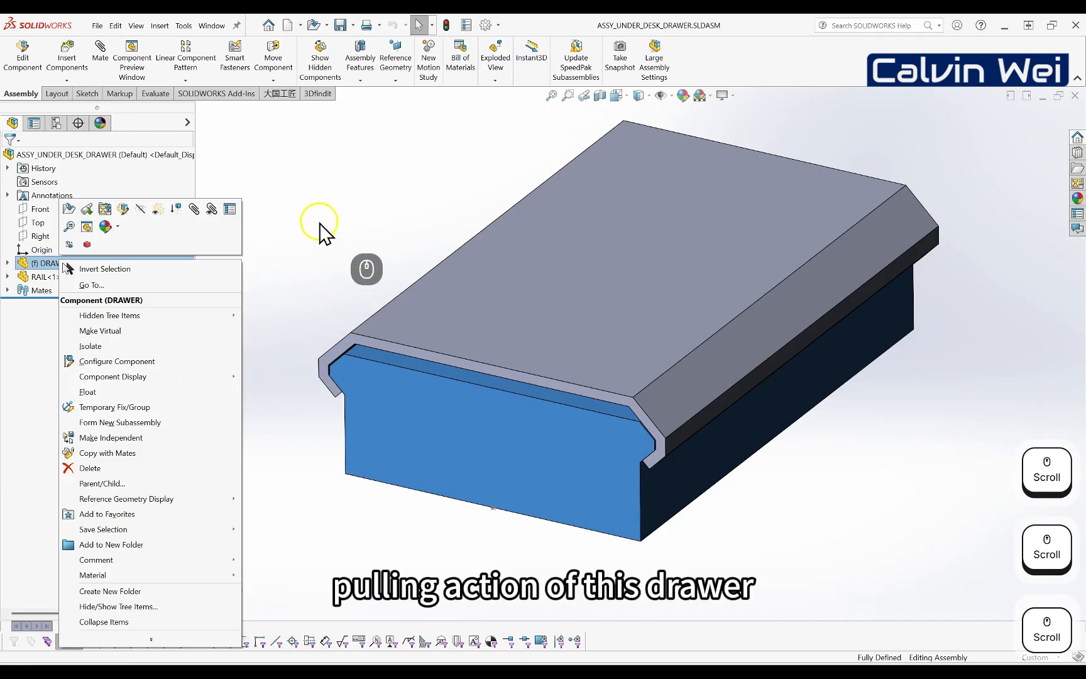
{"action": "left_click", "coordinate": [330, 192]}
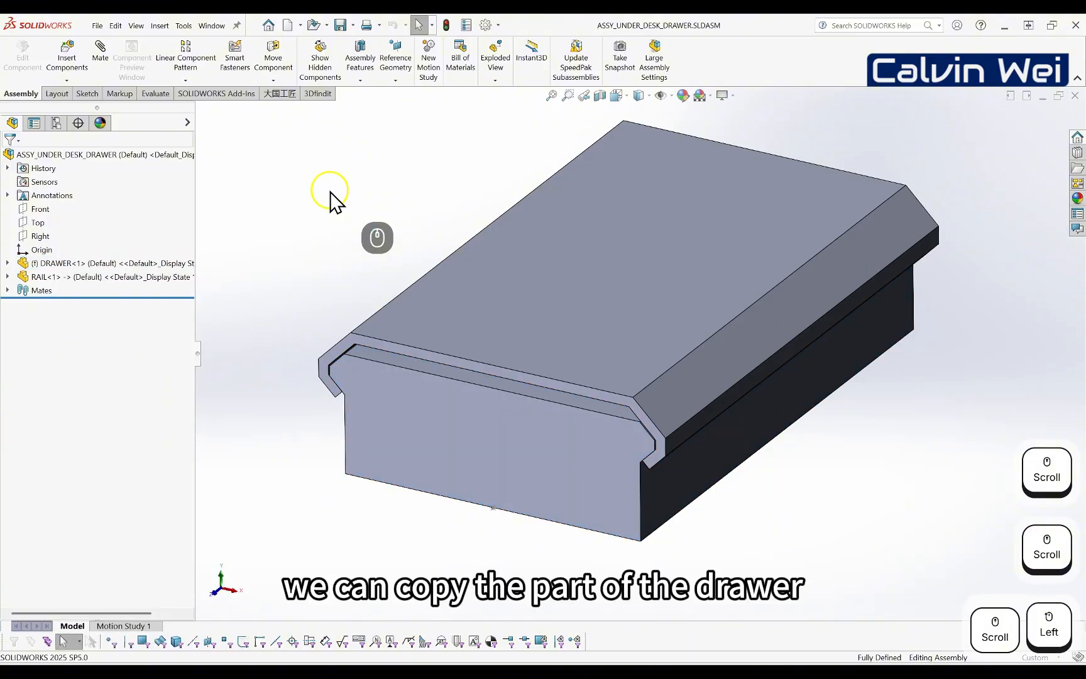
- Place a second copy of the DRAWER component in the assembly, above the rail
{"action": "scroll", "coordinate": [295, 217], "scroll_direction": "down", "scroll_amount": 1}
{"action": "middle_click_drag", "start_coordinate": [388, 245], "coordinate": [432, 249]}
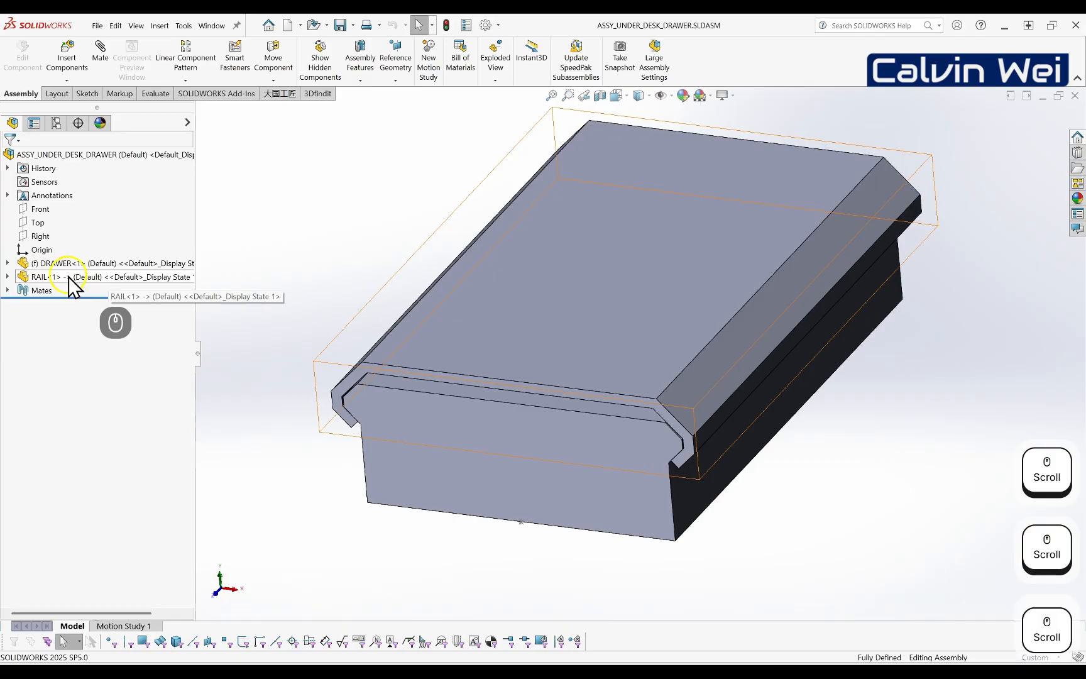
{"action": "left_click", "coordinate": [83, 264]}
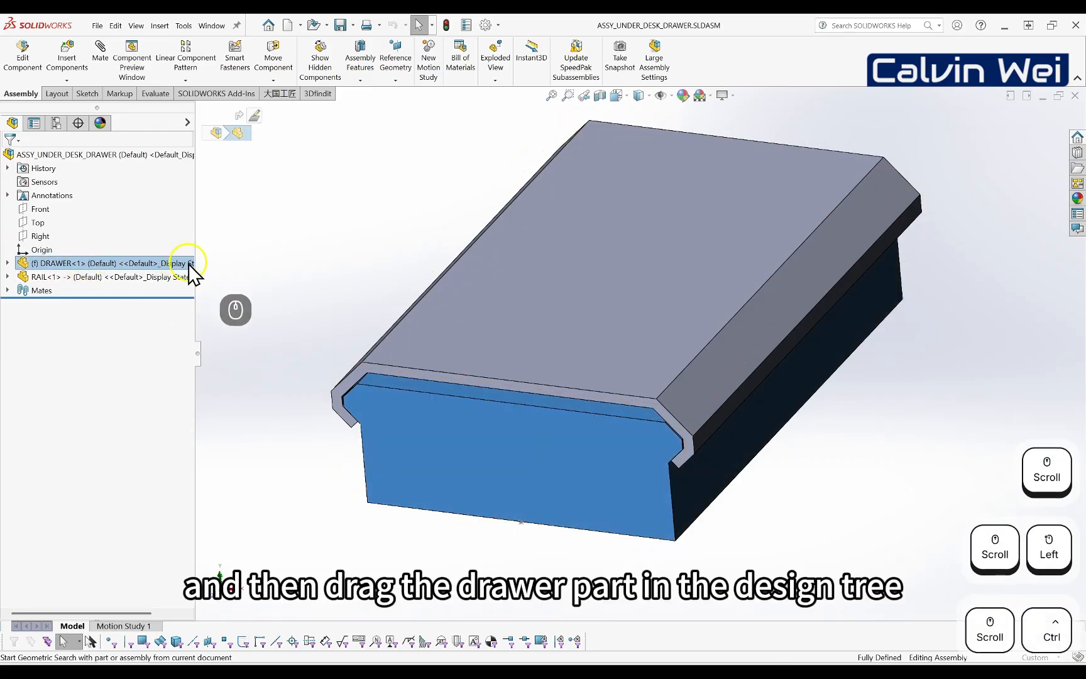
{"action": "left_click_drag", "start_coordinate": [138, 264], "coordinate": [478, 249], "text": "ctrl"}
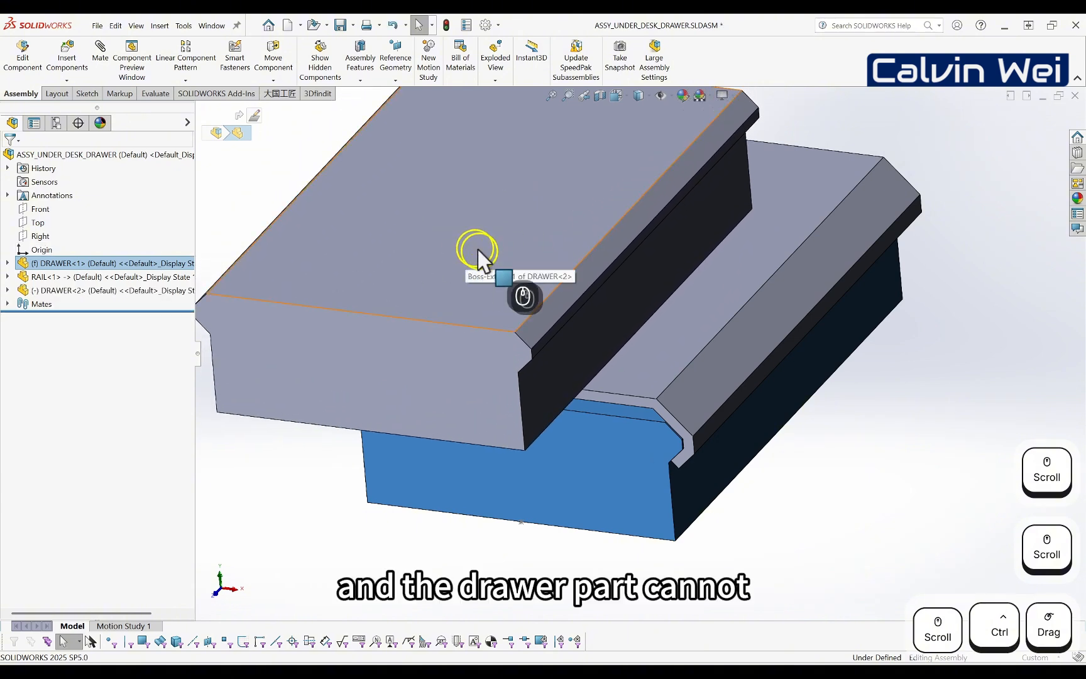
- Test the freedom of movement of the second drawer by shifting it by its upper and front faces
{"action": "scroll", "coordinate": [543, 317], "scroll_direction": "up", "scroll_amount": 3}
{"action": "scroll", "coordinate": [659, 313], "scroll_direction": "up", "scroll_amount": 3}
{"action": "middle_click_drag", "start_coordinate": [658, 313], "coordinate": [732, 286]}
{"action": "left_click", "coordinate": [795, 260]}
{"action": "scroll", "coordinate": [618, 305], "scroll_direction": "down", "scroll_amount": 4}
{"action": "left_click", "coordinate": [526, 281]}
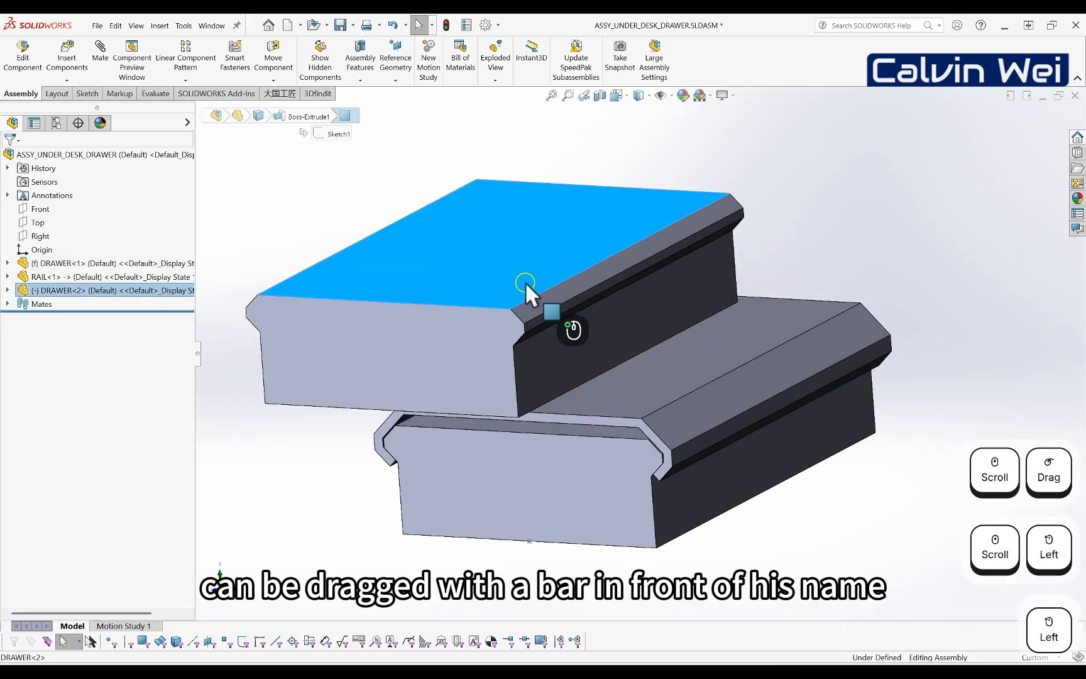
{"action": "mouse_move", "coordinate": [525, 281]}
{"action": "left_mouse_down"}
{"action": "mouse_move", "coordinate": [541, 307]}
{"action": "mouse_move", "coordinate": [588, 258]}
{"action": "mouse_move", "coordinate": [510, 278]}
{"action": "left_mouse_up"}
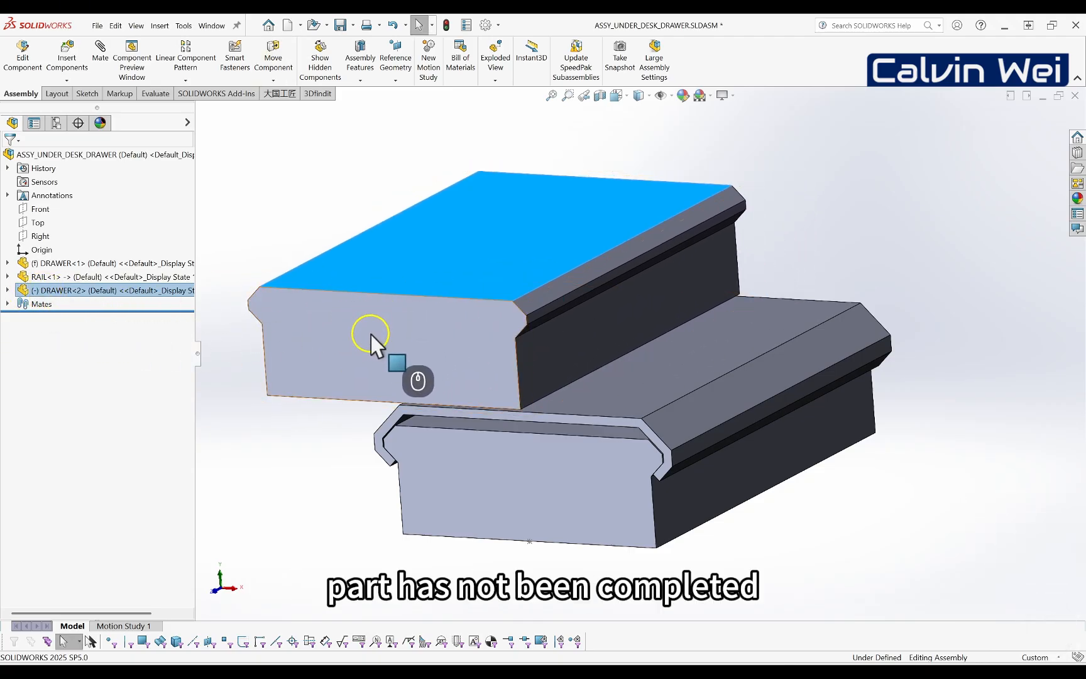
{"action": "left_click_drag", "start_coordinate": [371, 334], "coordinate": [349, 349]}
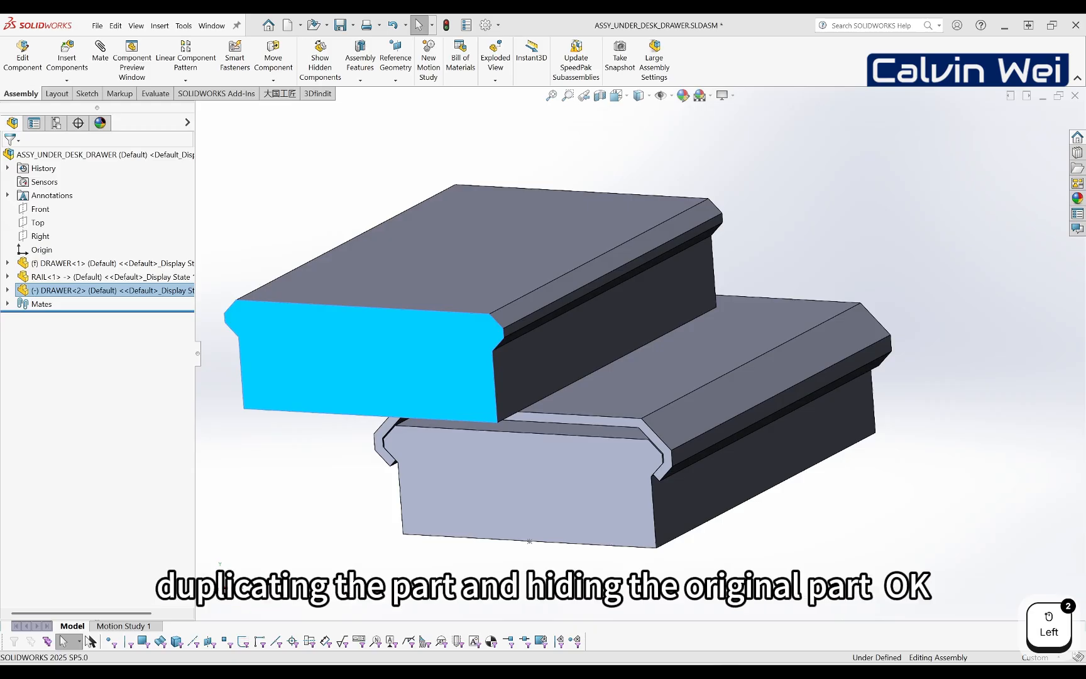
- Hide the original fixed DRAWER component and move the drawer copy down beneath the rail
{"action": "left_click", "coordinate": [129, 264]}
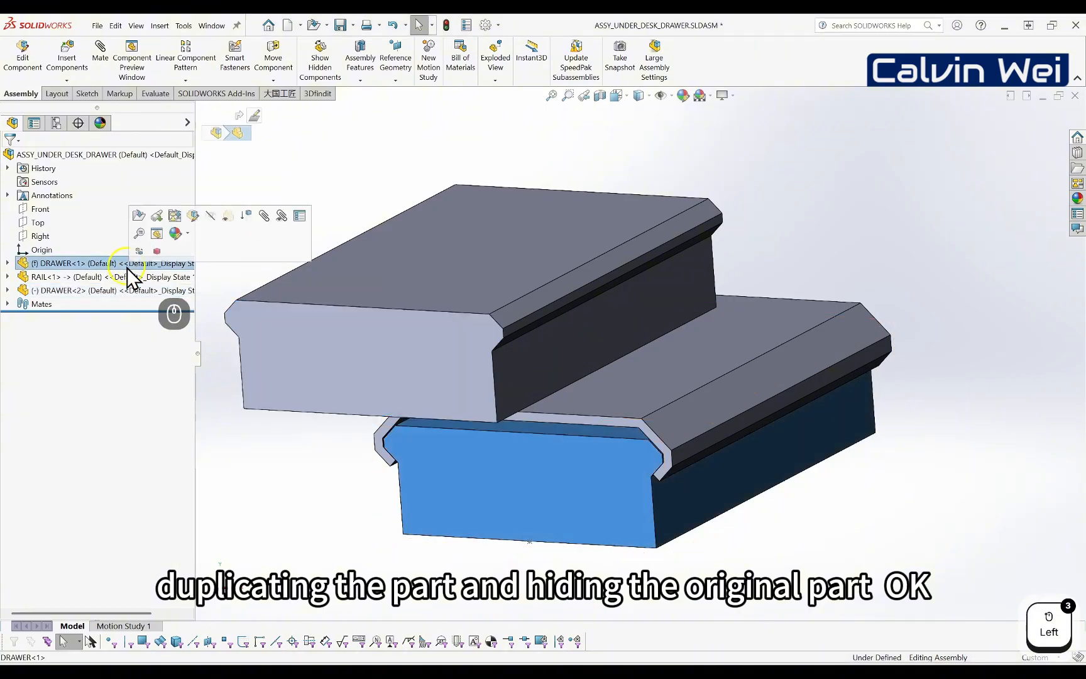
{"action": "left_click", "coordinate": [211, 217]}
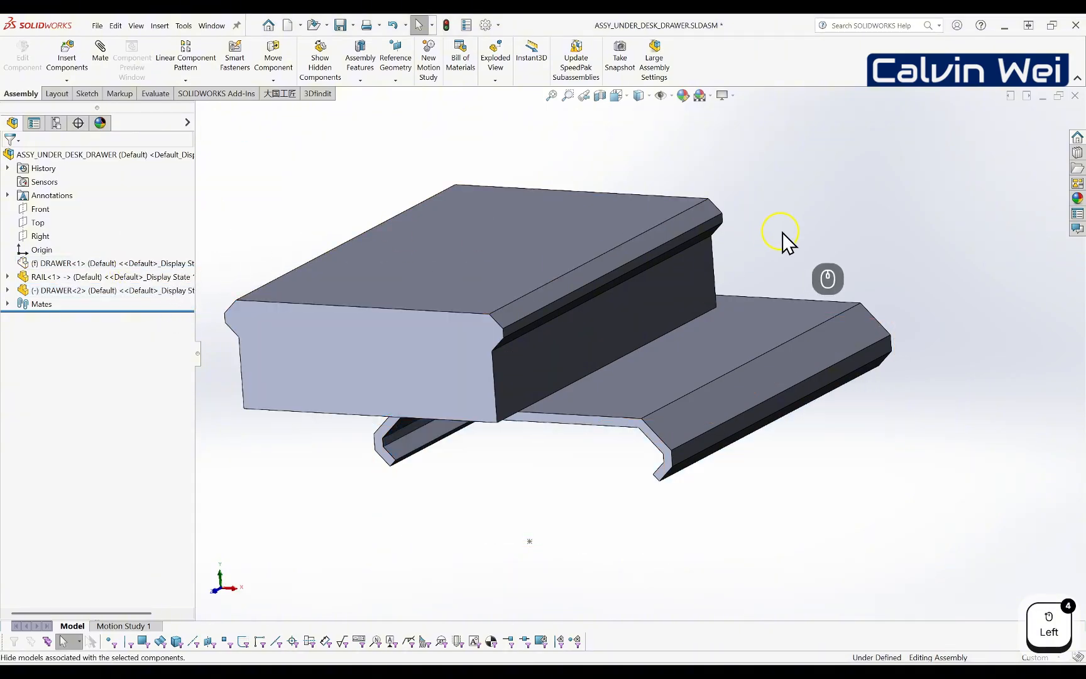
{"action": "scroll", "coordinate": [756, 244], "scroll_direction": "up", "scroll_amount": 2}
{"action": "middle_click_drag", "start_coordinate": [706, 370], "coordinate": [695, 342], "text": "ctrl"}
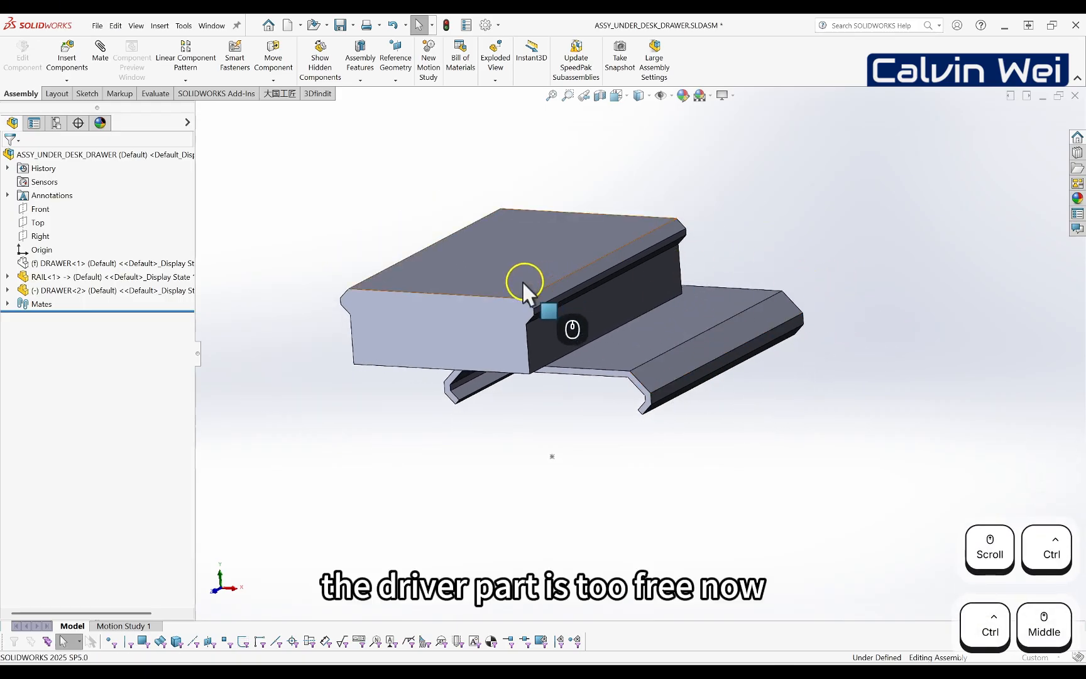
{"action": "left_click_drag", "start_coordinate": [523, 281], "coordinate": [565, 407]}
{"action": "scroll", "coordinate": [556, 402], "scroll_direction": "down", "scroll_amount": 3}
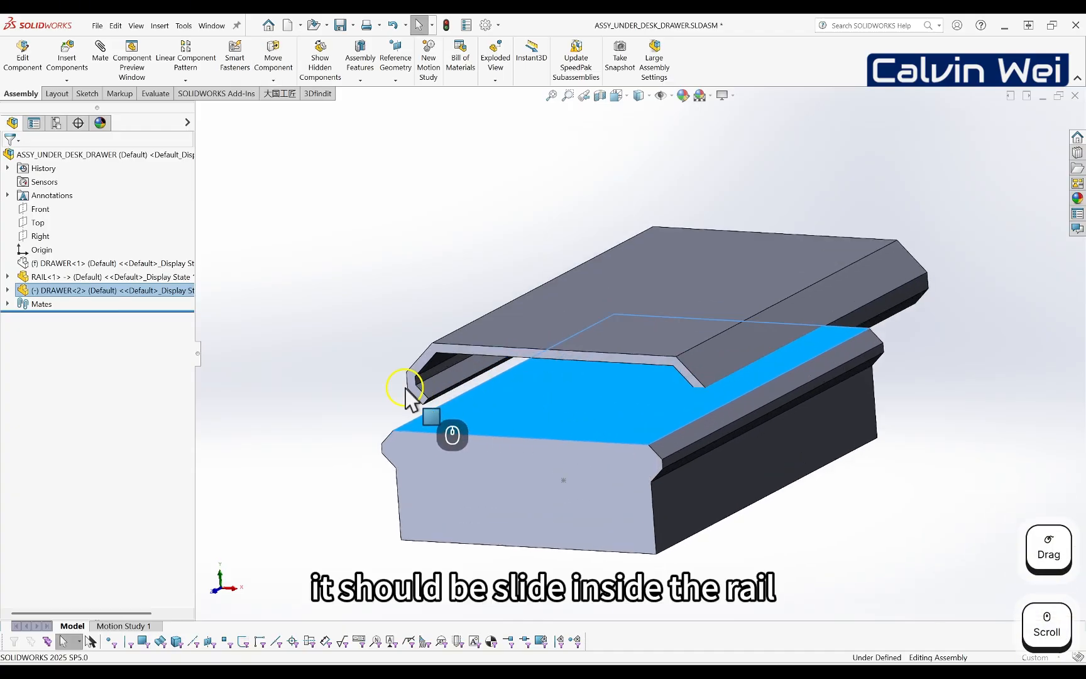
- Shift the drawer copy in front of the rail's opening so the side faces of both parts can be compared
{"action": "left_click", "coordinate": [415, 399]}
{"action": "middle_click_drag", "start_coordinate": [468, 396], "coordinate": [548, 336]}
{"action": "scroll", "coordinate": [525, 364], "scroll_direction": "down", "scroll_amount": 3}
{"action": "left_click_drag", "start_coordinate": [715, 370], "coordinate": [603, 387]}
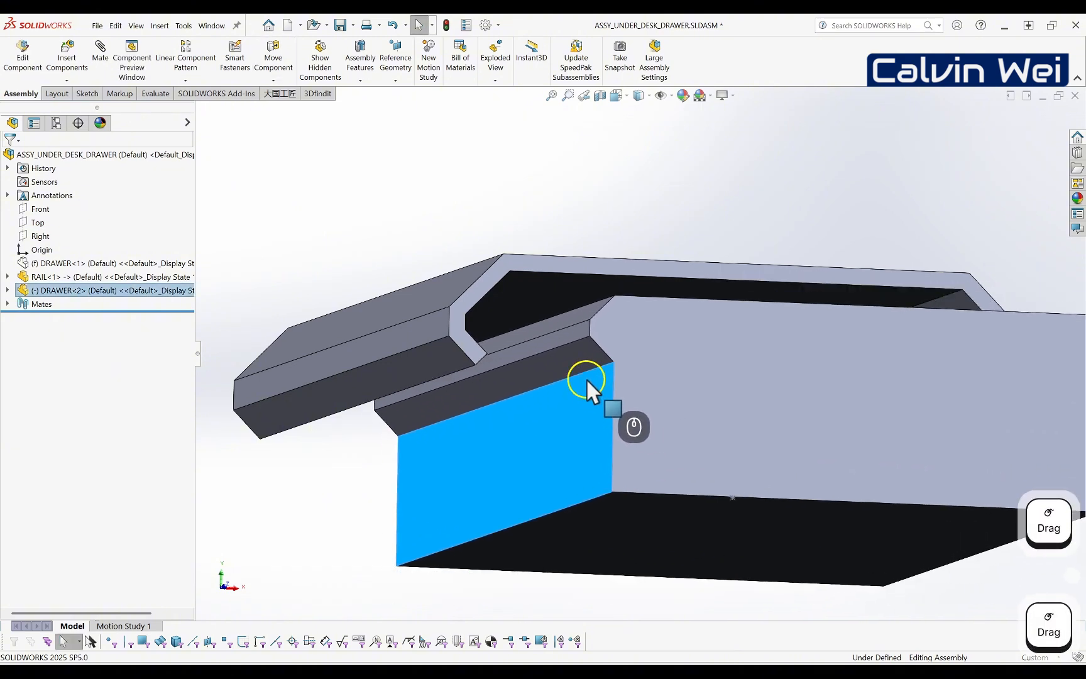
{"action": "middle_click_drag", "start_coordinate": [655, 370], "coordinate": [546, 430]}
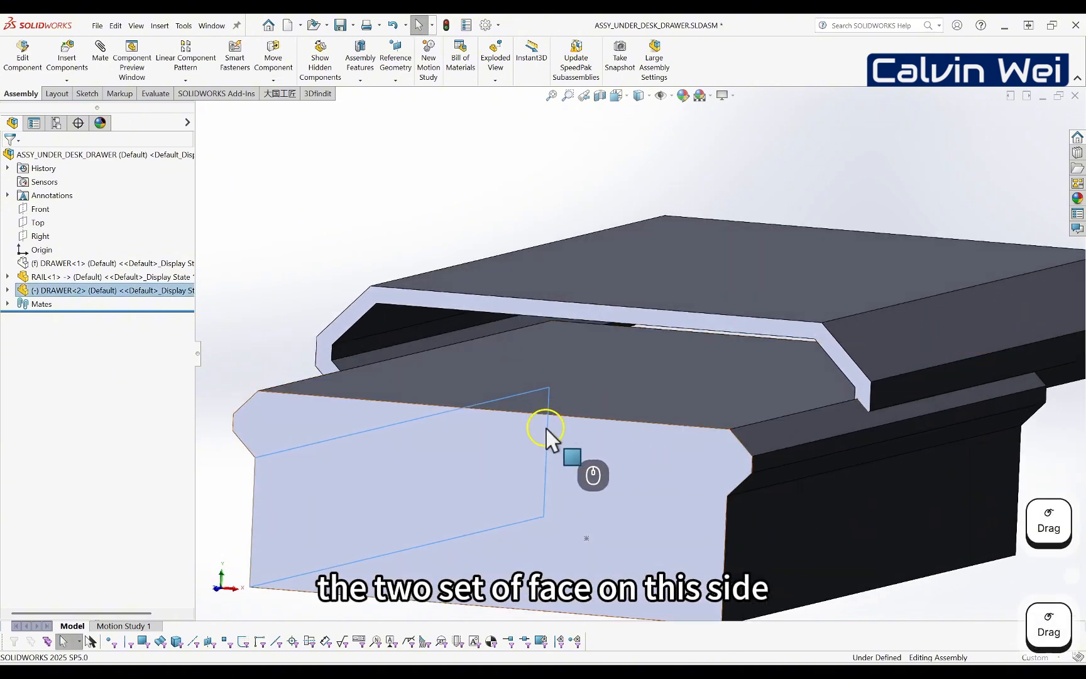
{"action": "left_click_drag", "start_coordinate": [547, 430], "coordinate": [560, 400]}
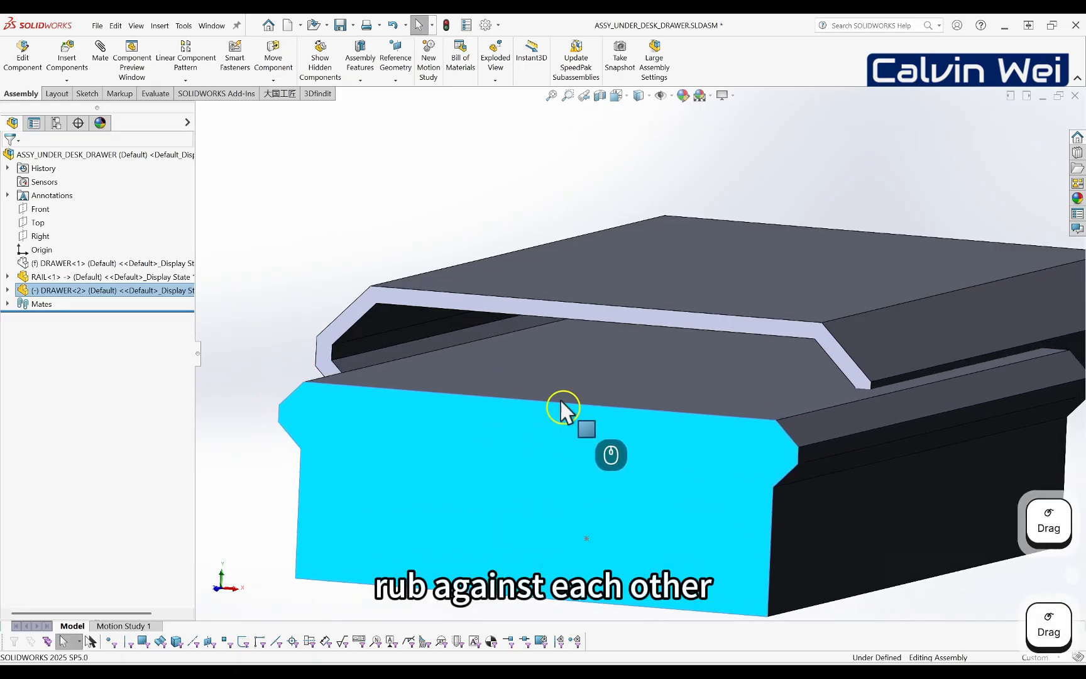
- Examine the rail's left inner lip face together with the sloped drawer face it touches, then clear the selection
{"action": "left_click", "coordinate": [317, 287]}
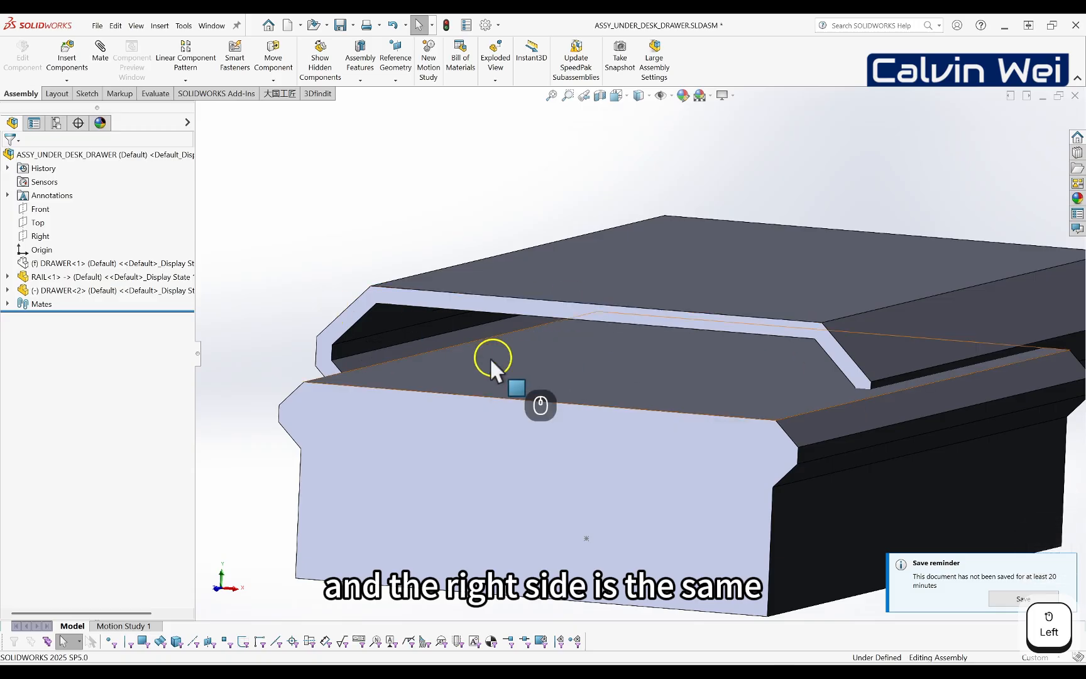
{"action": "left_click", "coordinate": [383, 352]}
{"action": "scroll", "coordinate": [439, 368], "scroll_direction": "up", "scroll_amount": 2}
{"action": "middle_click_drag", "start_coordinate": [439, 367], "coordinate": [553, 388]}
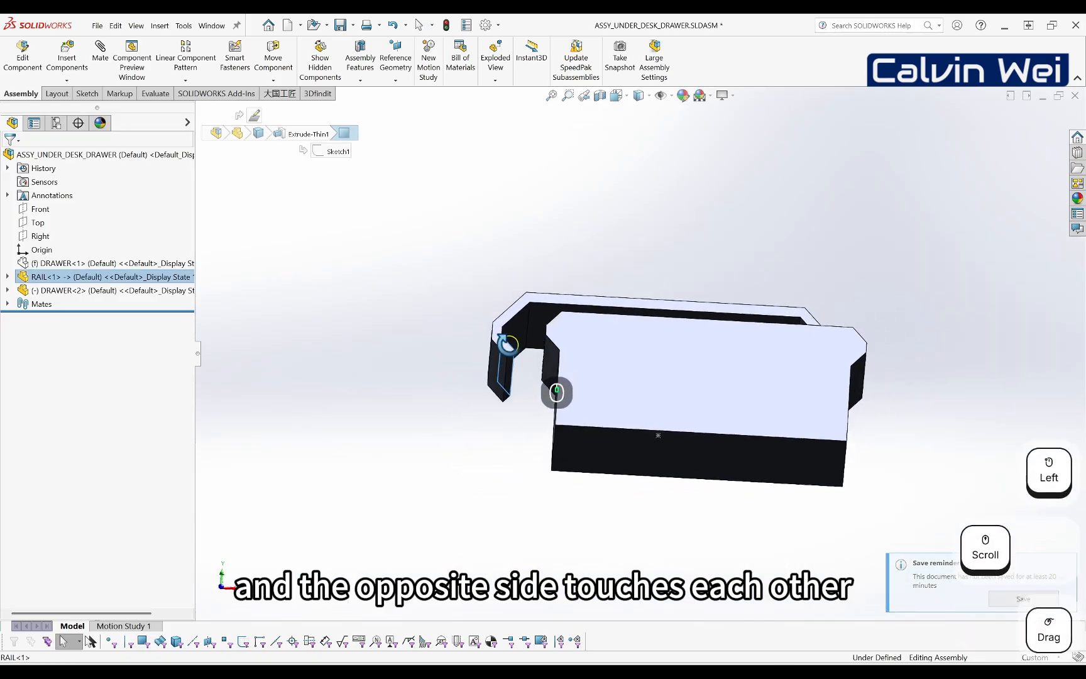
{"action": "scroll", "coordinate": [556, 364], "scroll_direction": "down", "scroll_amount": 3}
{"action": "left_click", "coordinate": [574, 359], "text": "ctrl"}
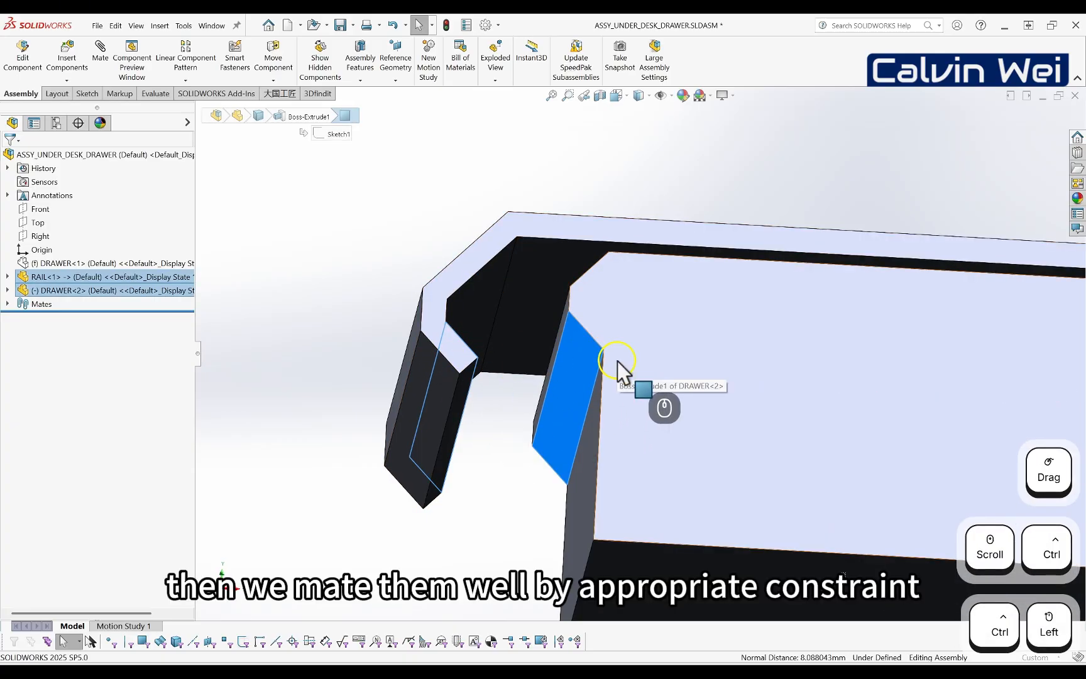
{"action": "scroll", "coordinate": [620, 355], "scroll_direction": "up", "scroll_amount": 3}
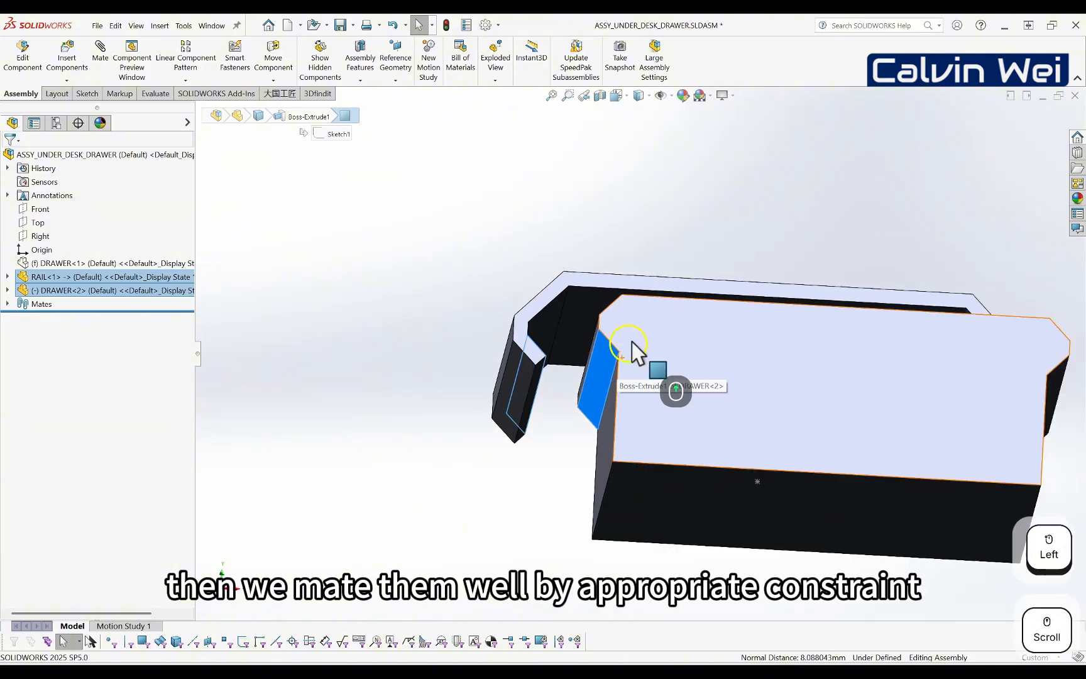
{"action": "left_click", "coordinate": [737, 232]}
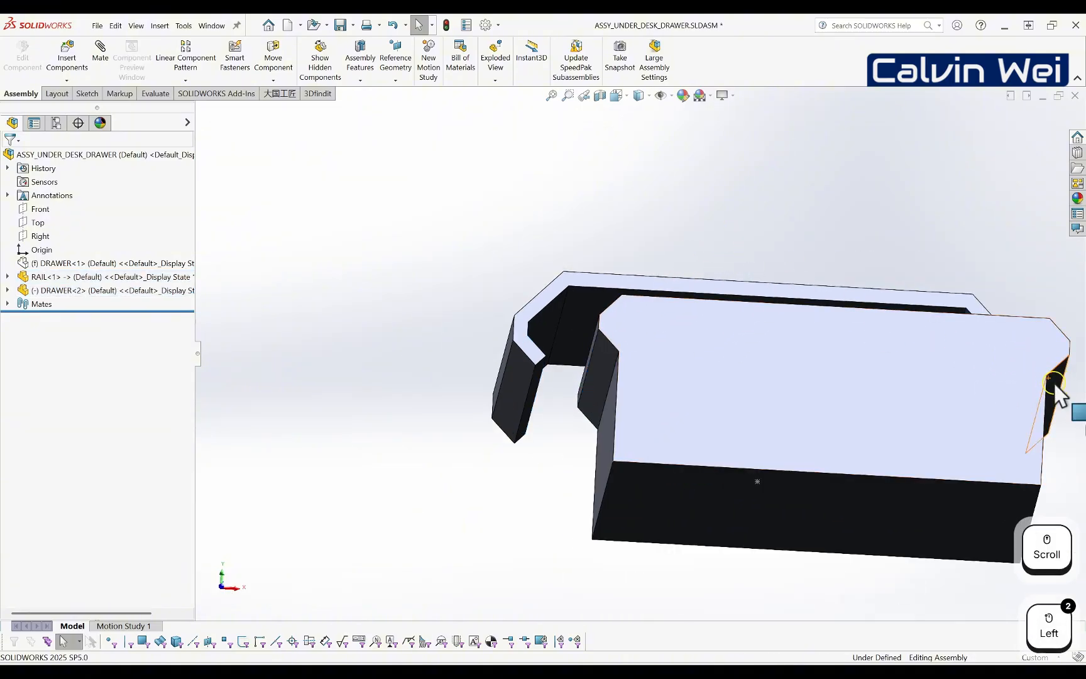
- Examine the corresponding pair of contact faces on the right side of the drawer copy and rail, and deselect them
{"action": "middle_click_drag", "start_coordinate": [972, 383], "coordinate": [845, 310]}
{"action": "left_click", "coordinate": [892, 360]}
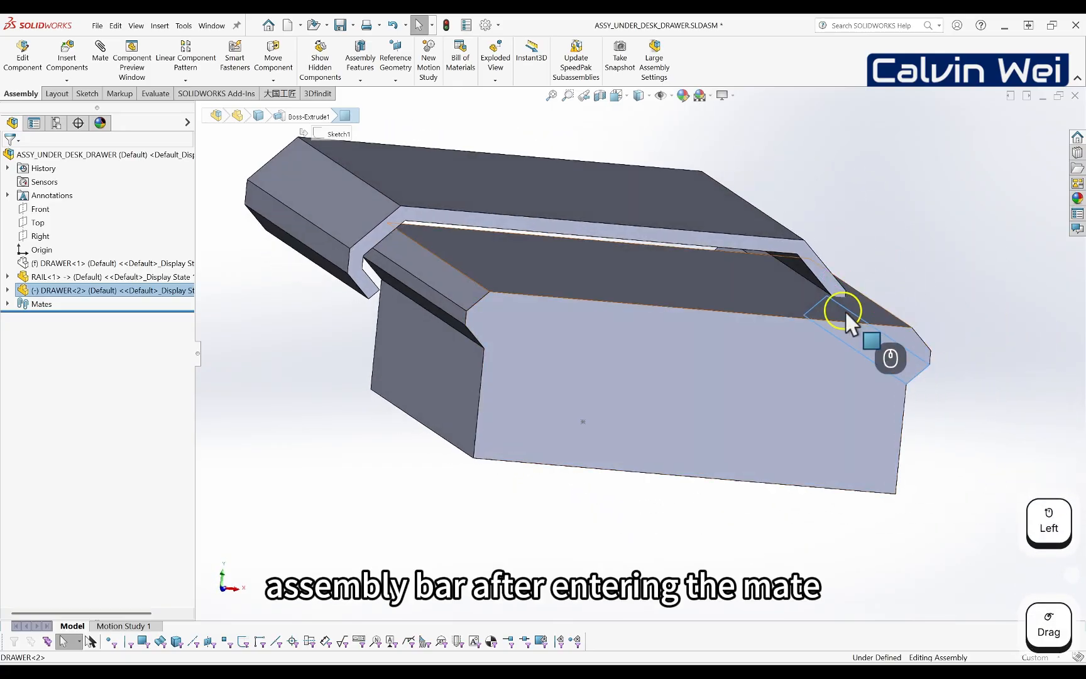
{"action": "scroll", "coordinate": [786, 277], "scroll_direction": "up", "scroll_amount": 1}
{"action": "scroll", "coordinate": [780, 276], "scroll_direction": "down", "scroll_amount": 4}
{"action": "middle_click_drag", "start_coordinate": [731, 293], "coordinate": [738, 287]}
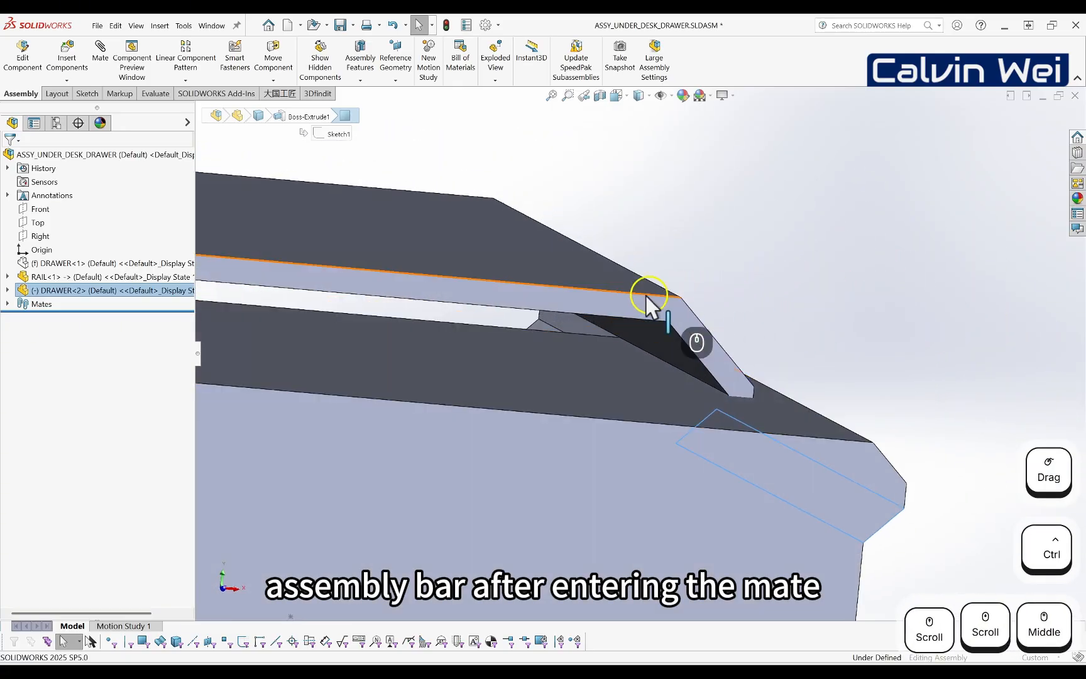
{"action": "left_click", "coordinate": [537, 321], "text": "ctrl"}
{"action": "scroll", "coordinate": [619, 349], "scroll_direction": "up", "scroll_amount": 3}
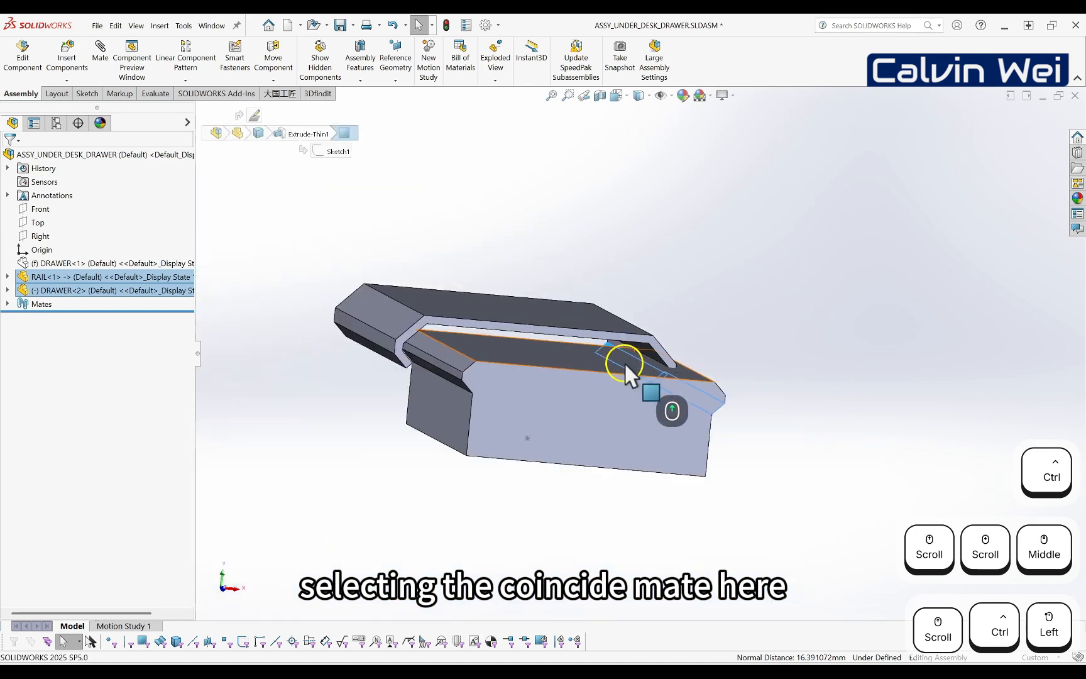
{"action": "mouse_move", "coordinate": [625, 361]}
{"action": "middle_mouse_down"}
{"action": "mouse_move", "coordinate": [594, 351]}
{"action": "mouse_move", "coordinate": [594, 339]}
{"action": "mouse_move", "coordinate": [634, 339]}
{"action": "middle_mouse_up"}
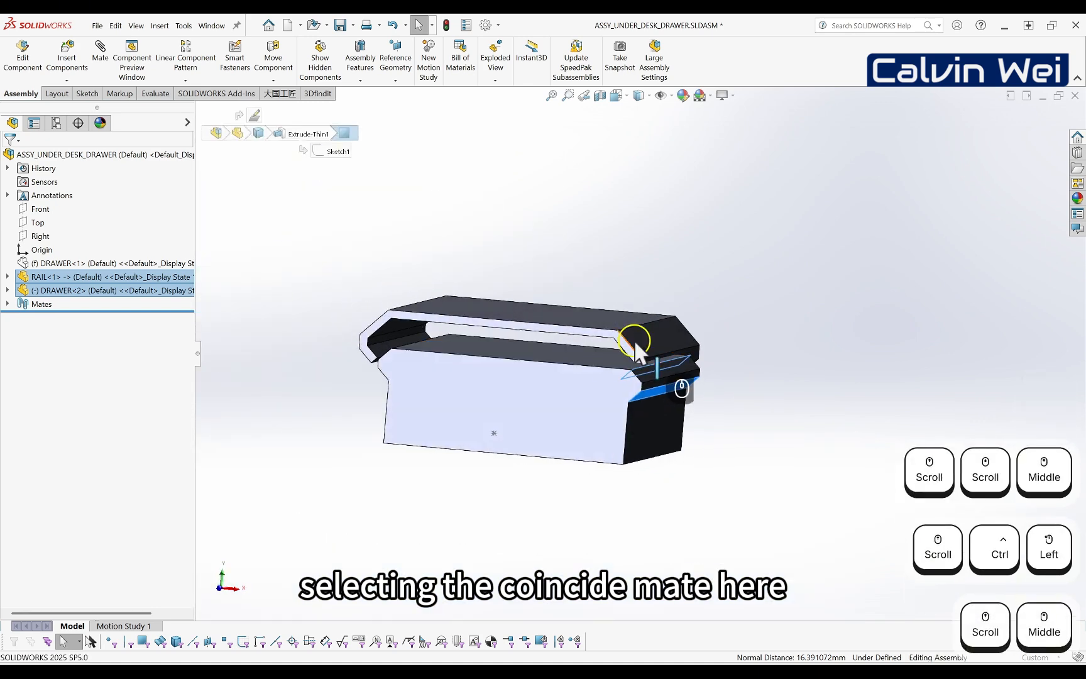
{"action": "left_click", "coordinate": [703, 370]}
- Add a coincident mate between the rail's left inner lip face and the sloped drawer face beneath the drawer's left flange
{"action": "scroll", "coordinate": [444, 363], "scroll_direction": "down", "scroll_amount": 5}
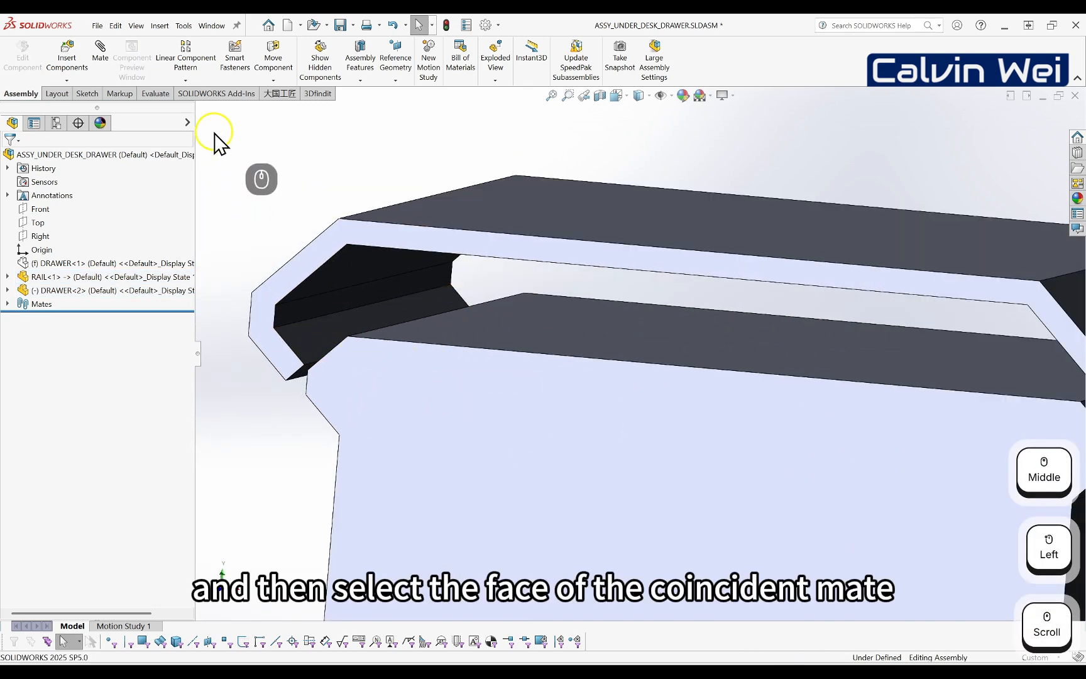
{"action": "left_click", "coordinate": [102, 56]}
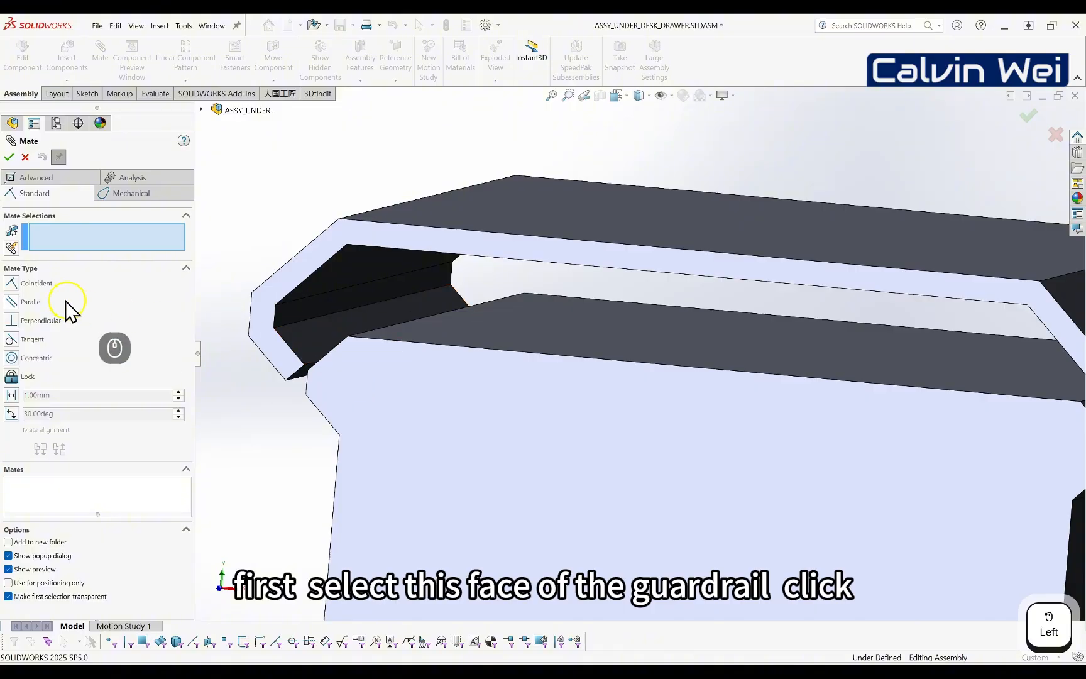
{"action": "left_click", "coordinate": [10, 284]}
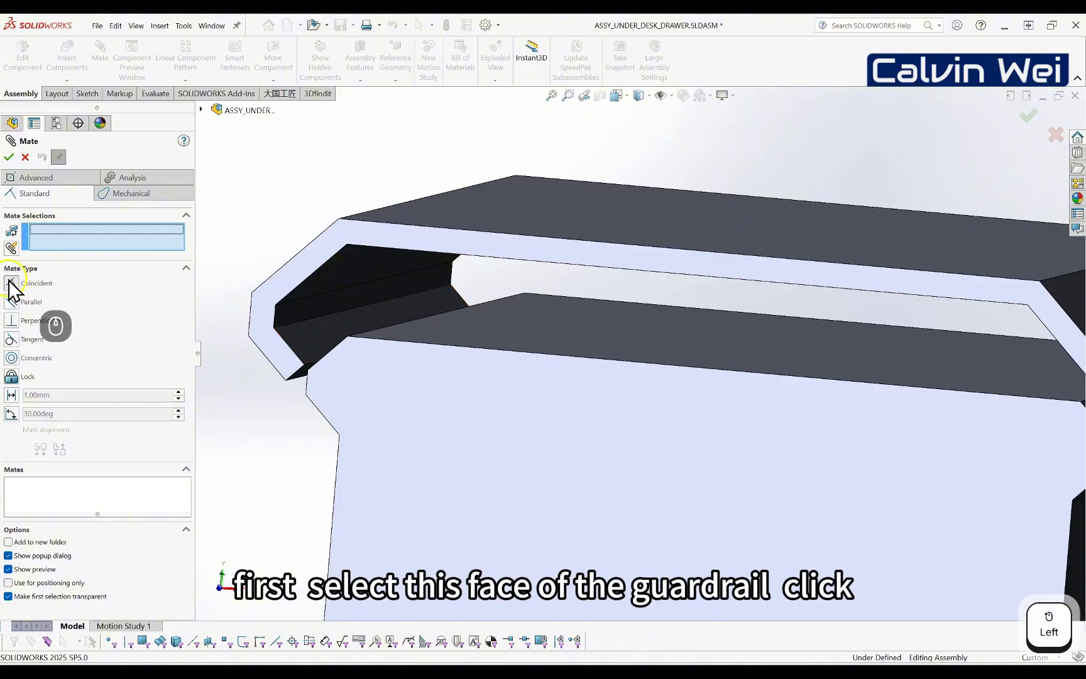
{"action": "left_click", "coordinate": [305, 330]}
{"action": "middle_click_drag", "start_coordinate": [352, 380], "coordinate": [316, 435]}
{"action": "left_click", "coordinate": [316, 435]}
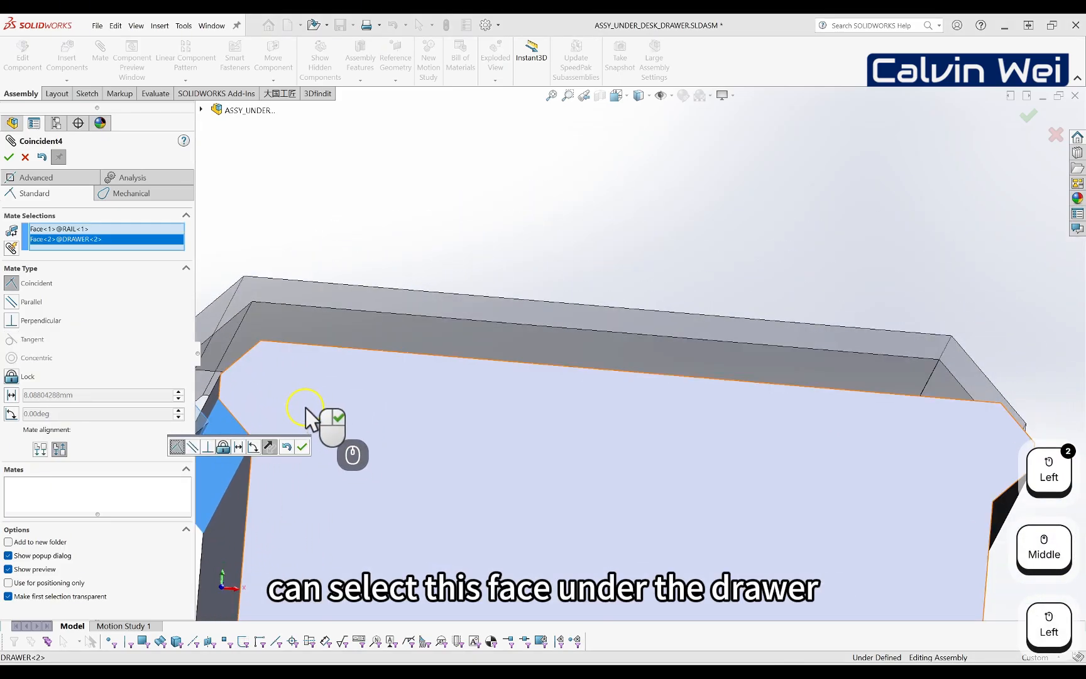
{"action": "scroll", "coordinate": [354, 383], "scroll_direction": "up", "scroll_amount": 2}
{"action": "middle_click_drag", "start_coordinate": [384, 384], "coordinate": [380, 395]}
{"action": "scroll", "coordinate": [380, 396], "scroll_direction": "down", "scroll_amount": 5}
{"action": "scroll", "coordinate": [445, 413], "scroll_direction": "down", "scroll_amount": 5}
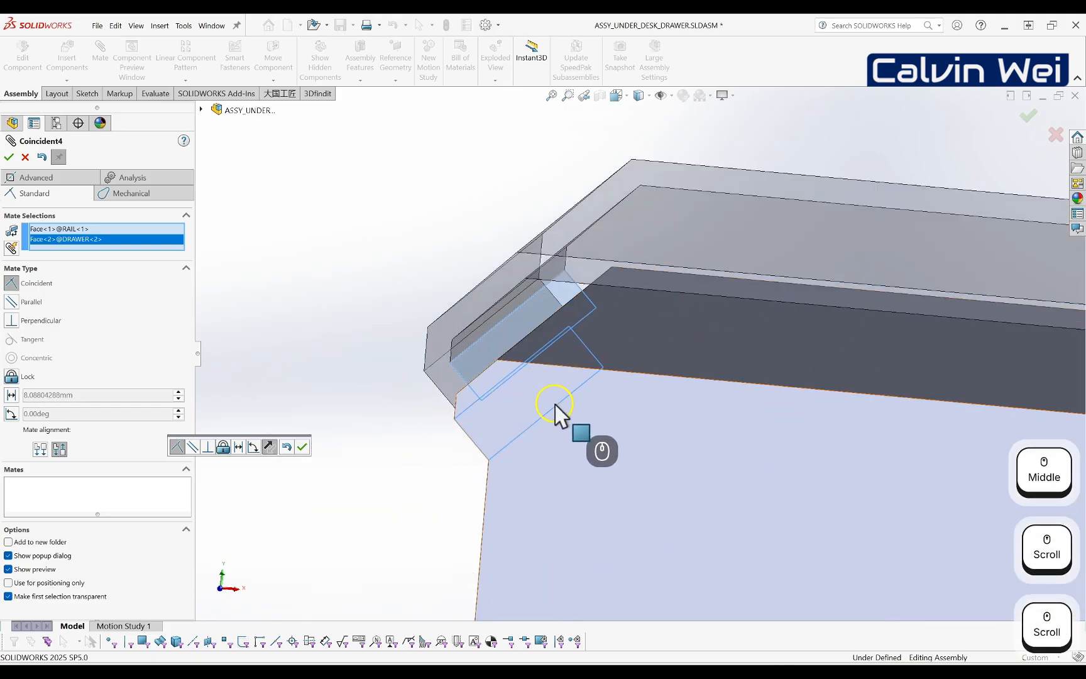
{"action": "middle_click_drag", "start_coordinate": [558, 399], "coordinate": [571, 380]}
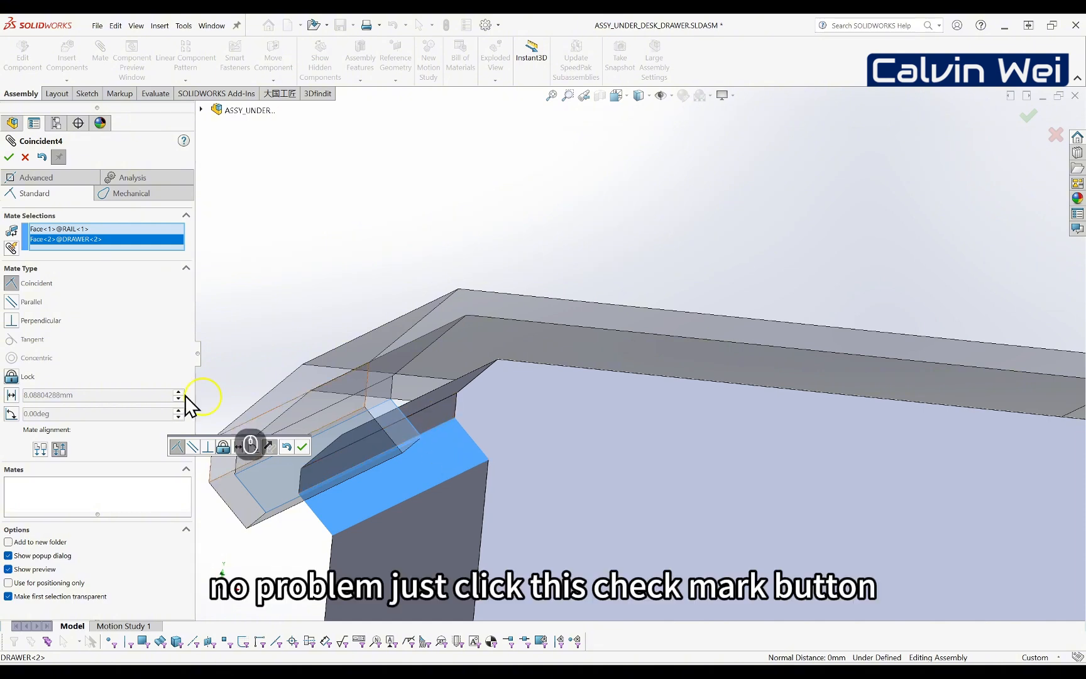
{"action": "left_click", "coordinate": [10, 157]}
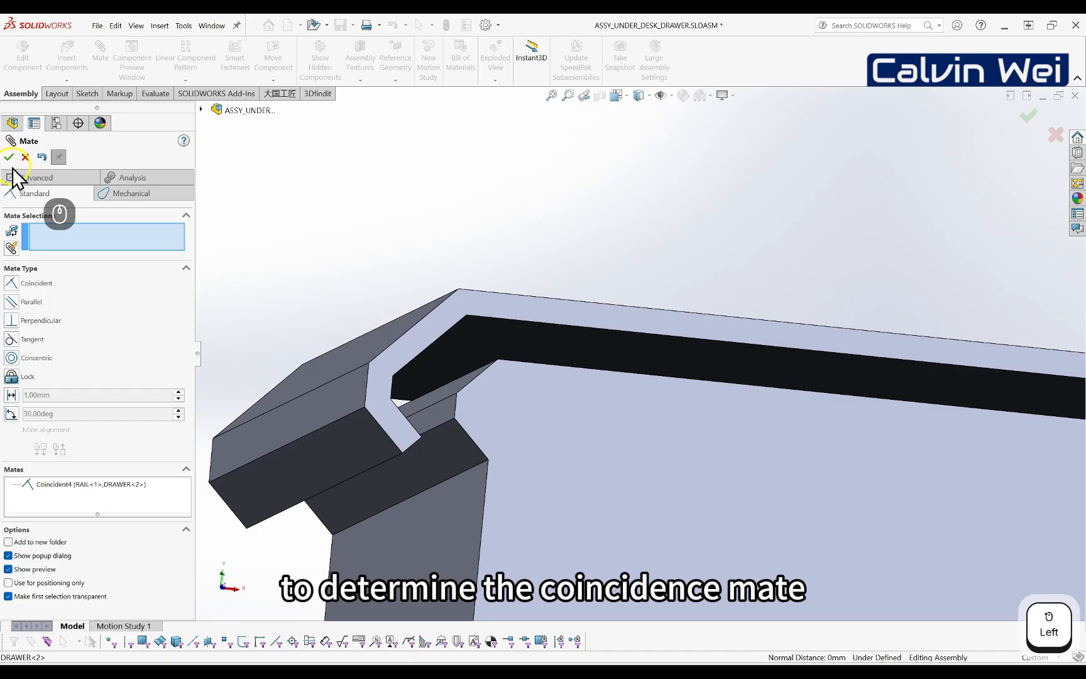
- Inspect the mated drawer and rail from several sides, including the right-hand contact faces, then leave the Mate command
{"action": "scroll", "coordinate": [388, 381], "scroll_direction": "up", "scroll_amount": 5}
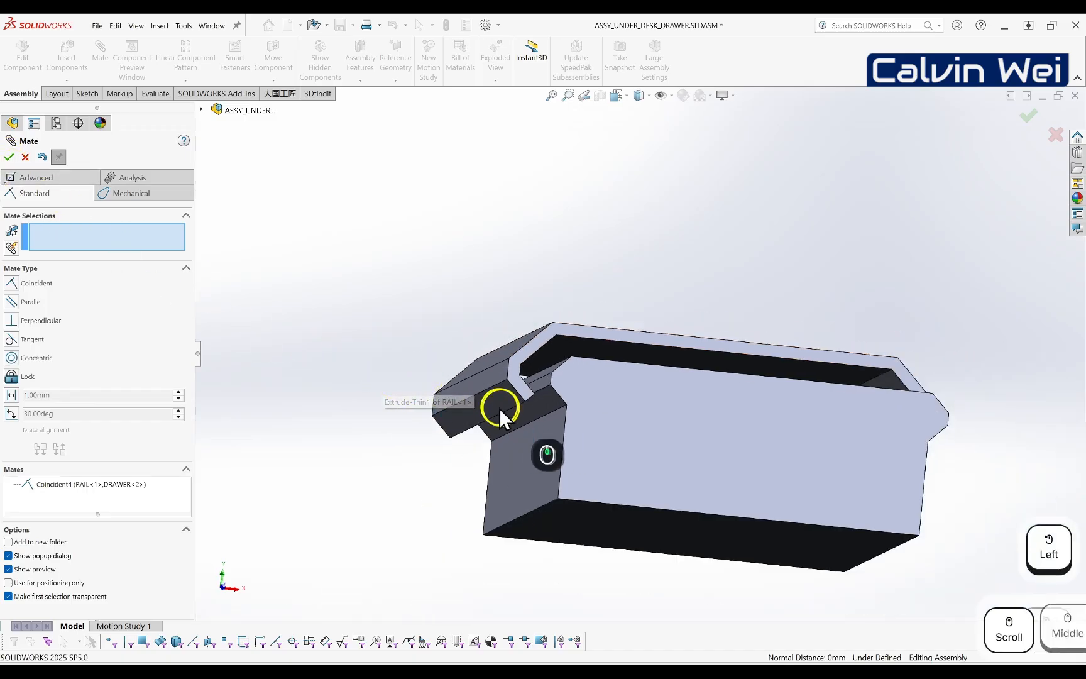
{"action": "middle_click_drag", "start_coordinate": [499, 408], "coordinate": [465, 427]}
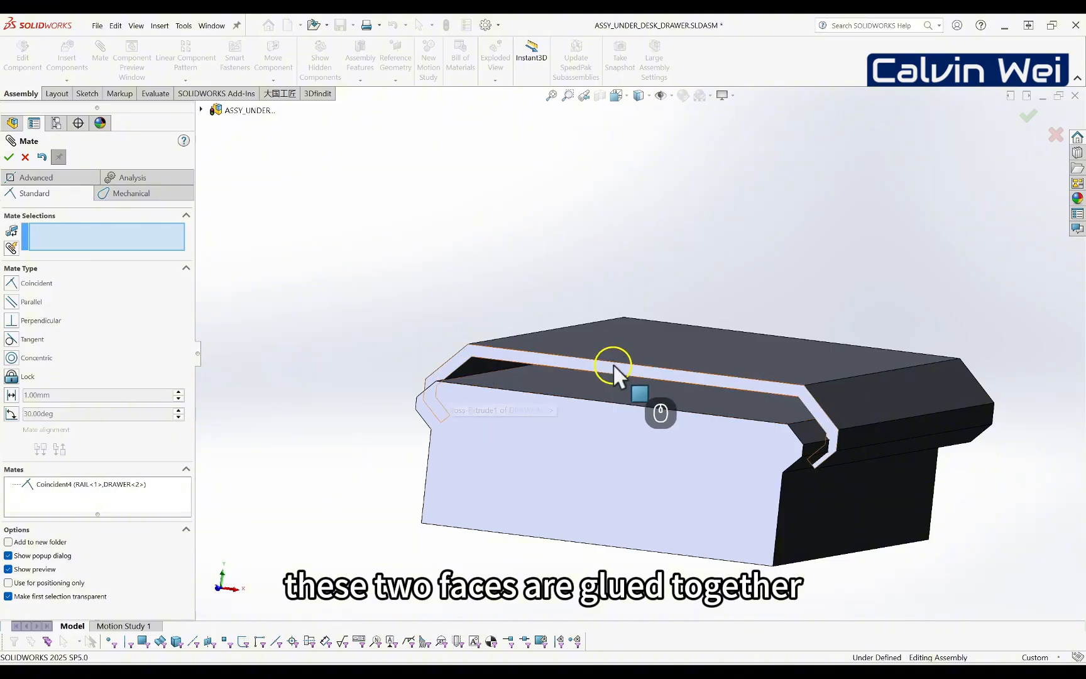
{"action": "middle_click_drag", "start_coordinate": [573, 370], "coordinate": [591, 355]}
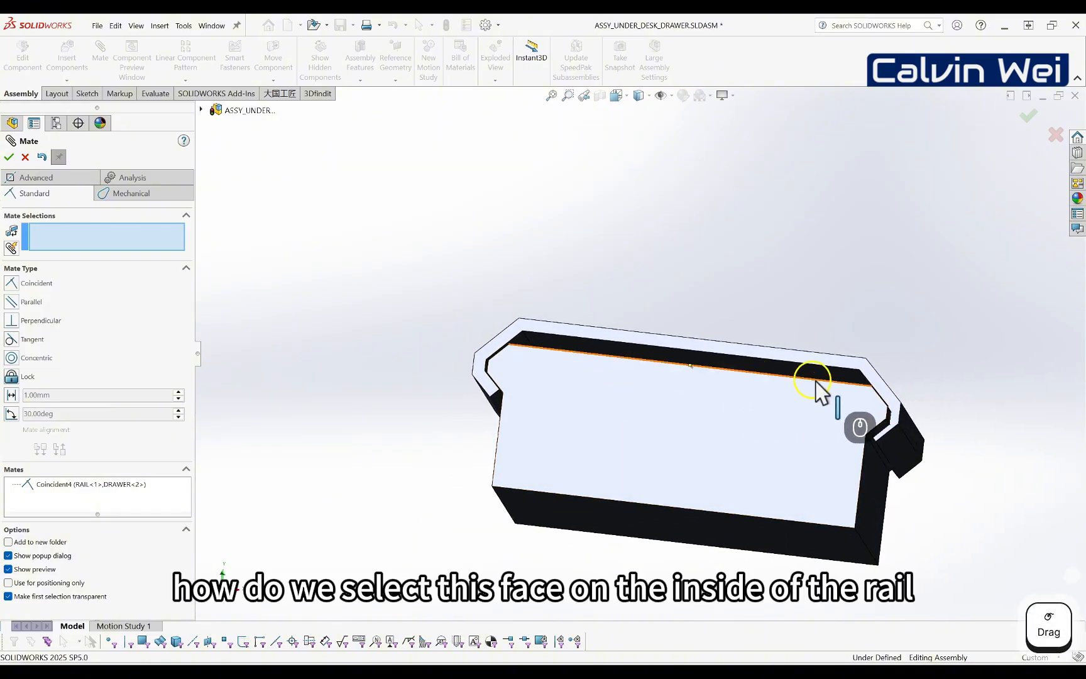
{"action": "scroll", "coordinate": [919, 427], "scroll_direction": "up", "scroll_amount": 8}
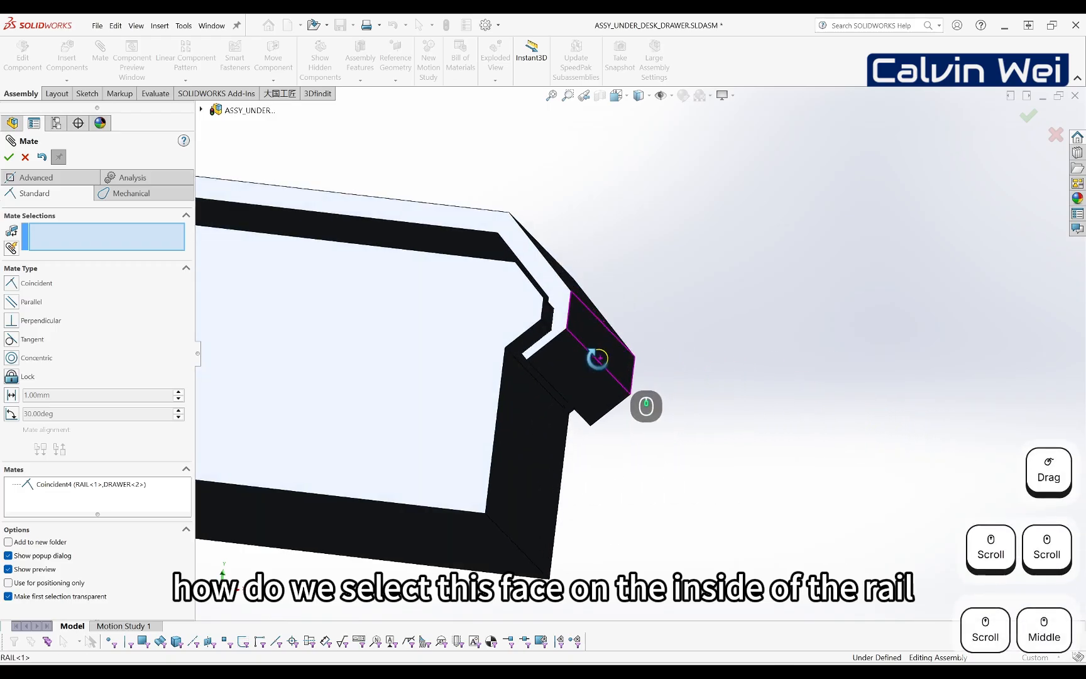
{"action": "middle_click_drag", "start_coordinate": [596, 369], "coordinate": [494, 370]}
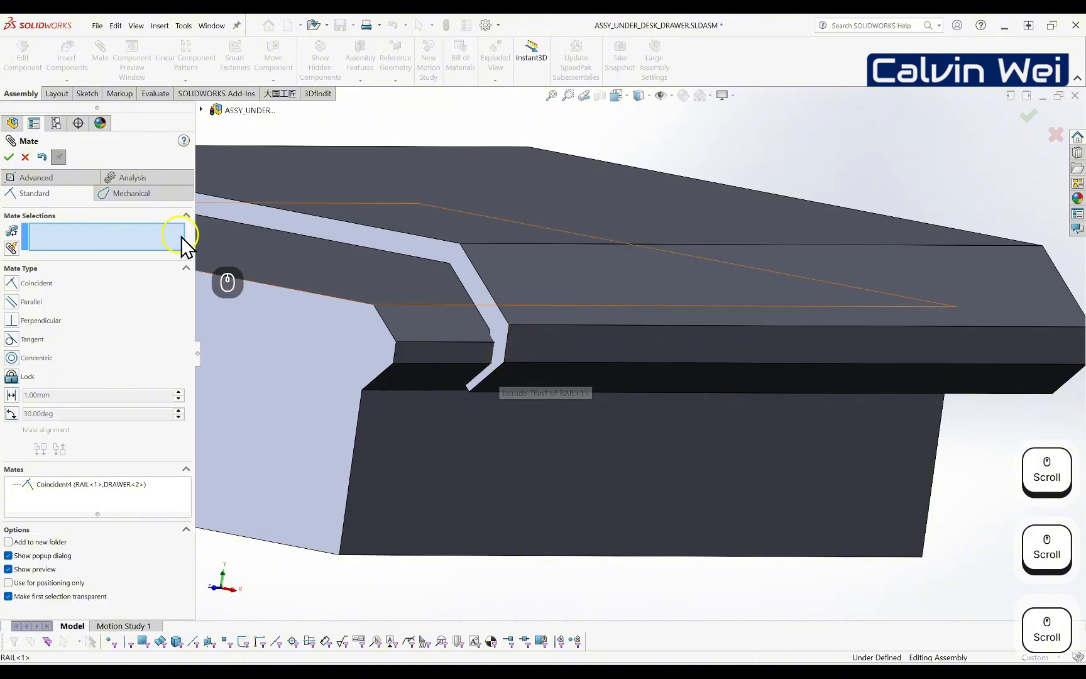
{"action": "left_click", "coordinate": [8, 157]}
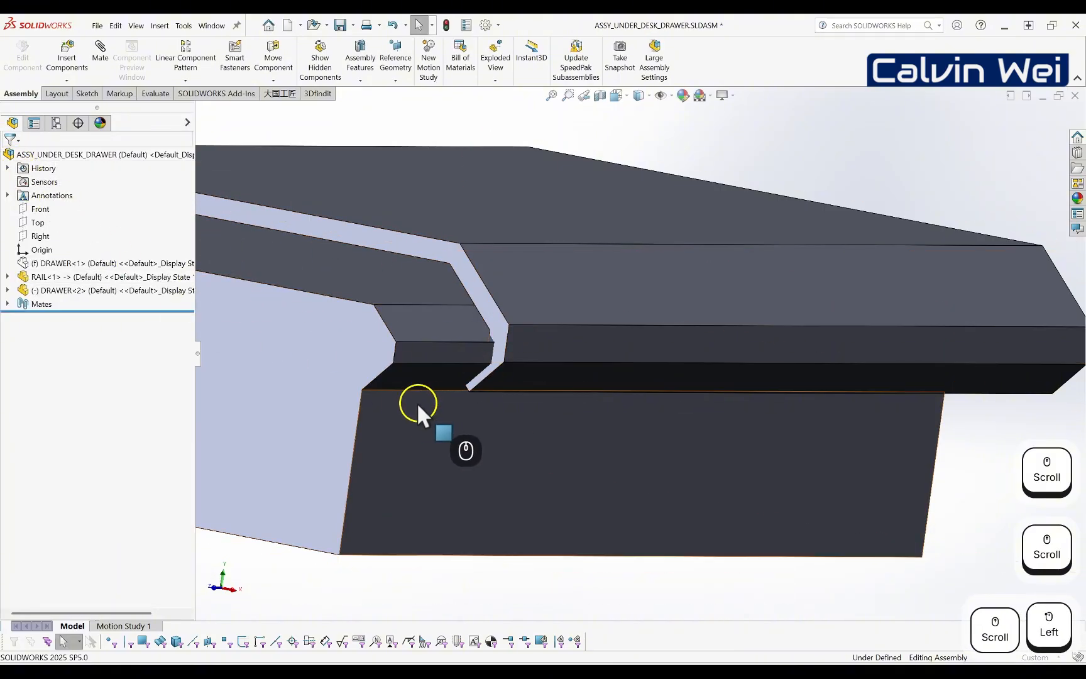
- Move the drawer copy relative to the rail's right lip to expose the remaining pair of contact faces
{"action": "left_click", "coordinate": [395, 403]}
{"action": "left_click_drag", "start_coordinate": [402, 401], "coordinate": [386, 375]}
{"action": "middle_click_drag", "start_coordinate": [386, 375], "coordinate": [487, 371]}
{"action": "left_click", "coordinate": [509, 225]}
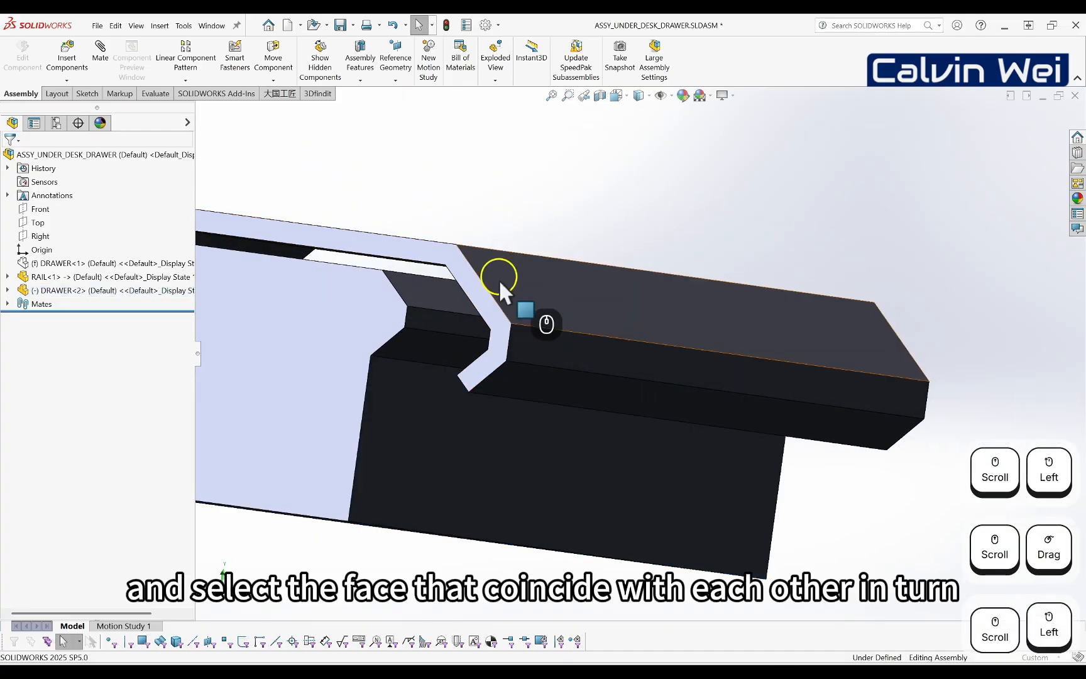
{"action": "middle_click_drag", "start_coordinate": [498, 279], "coordinate": [495, 308]}
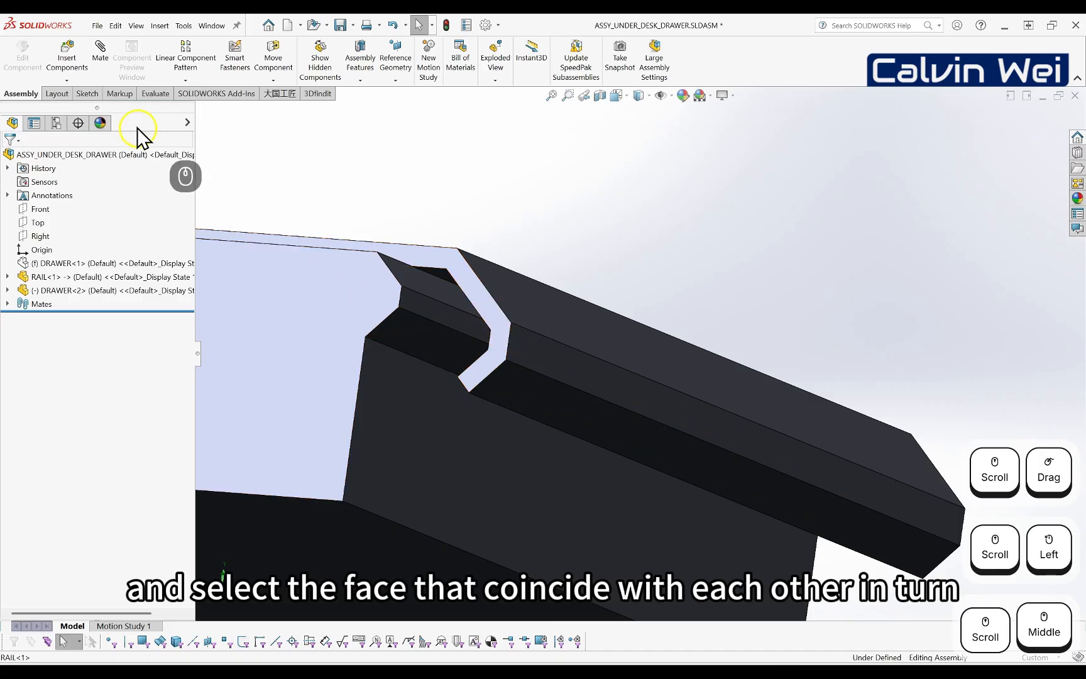
- Add a coincident mate between the drawer's right sloped underside face and the rail's right inner lip face, then finish mating
{"action": "left_click", "coordinate": [104, 63]}
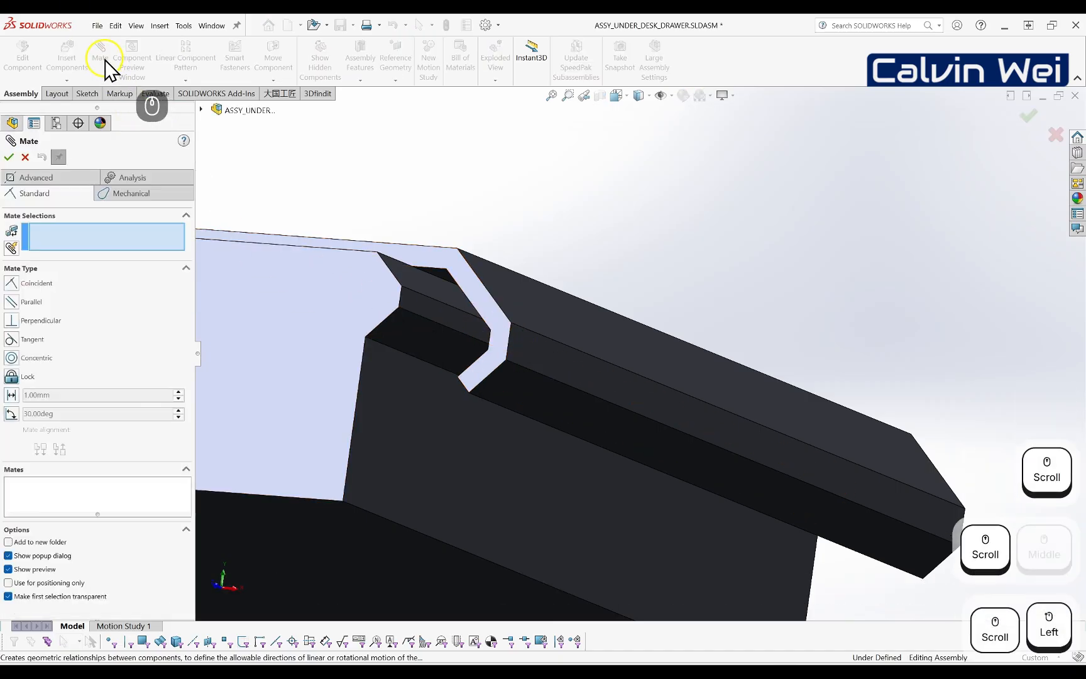
{"action": "left_click", "coordinate": [51, 240]}
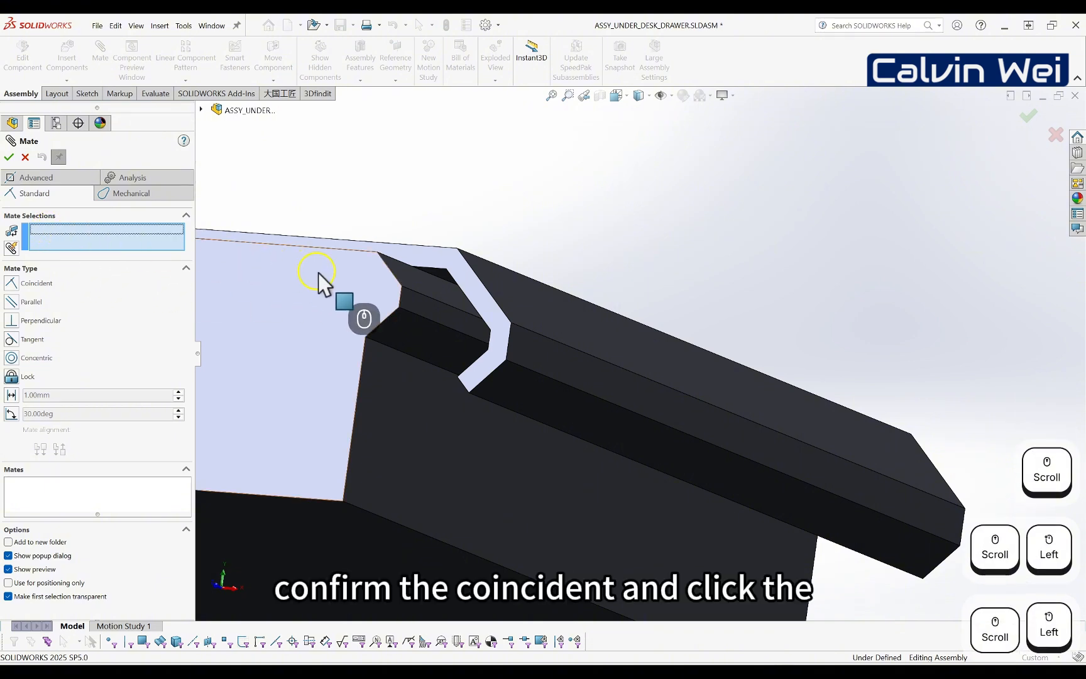
{"action": "left_click", "coordinate": [396, 324]}
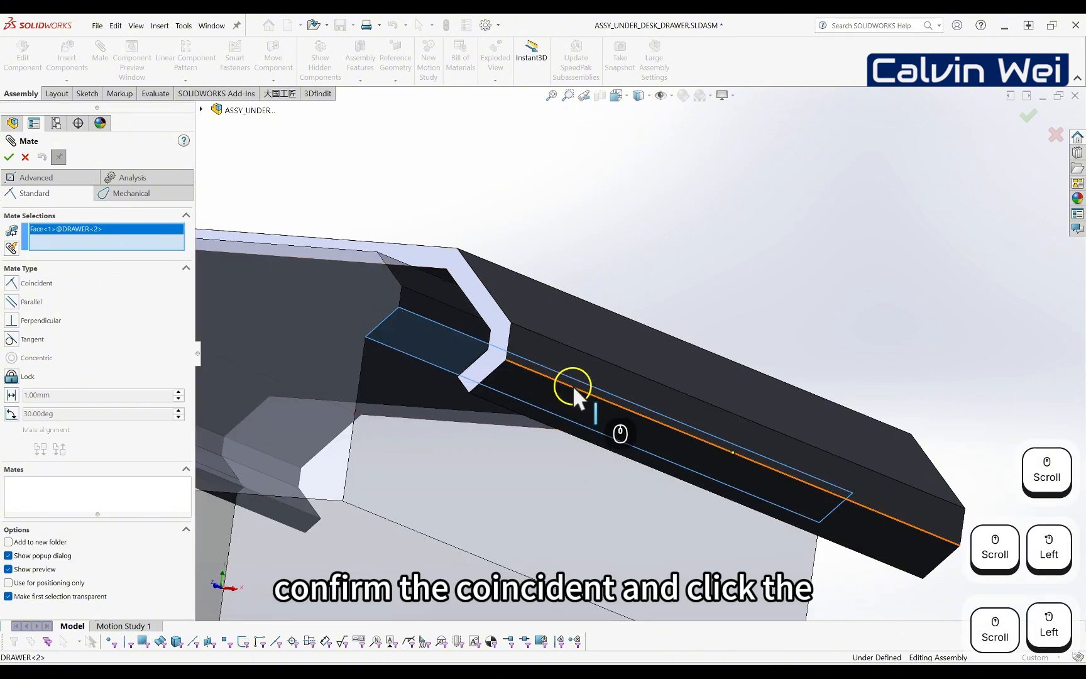
{"action": "middle_click_drag", "start_coordinate": [573, 384], "coordinate": [611, 405]}
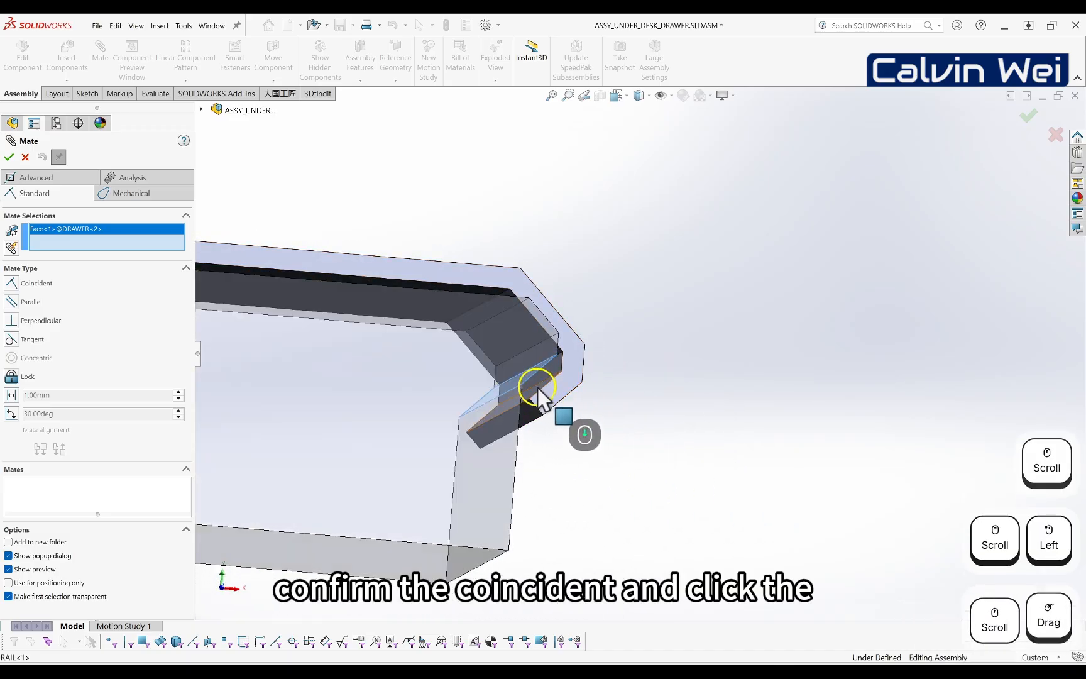
{"action": "scroll", "coordinate": [538, 396], "scroll_direction": "up", "scroll_amount": 2}
{"action": "left_click", "coordinate": [536, 393]}
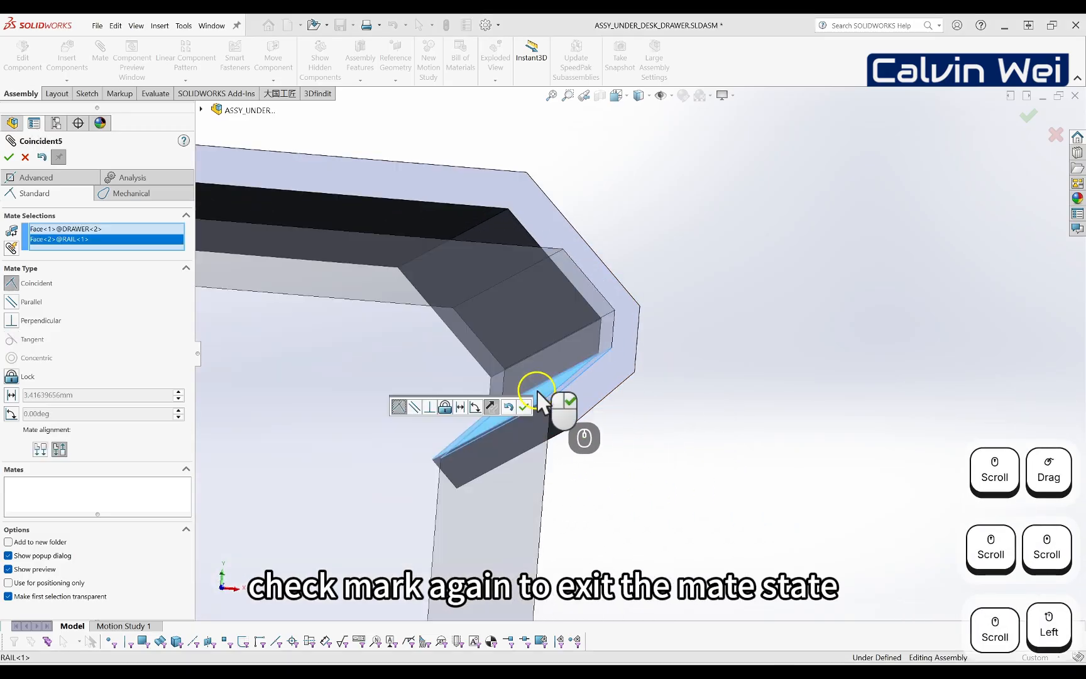
{"action": "left_click", "coordinate": [9, 158]}
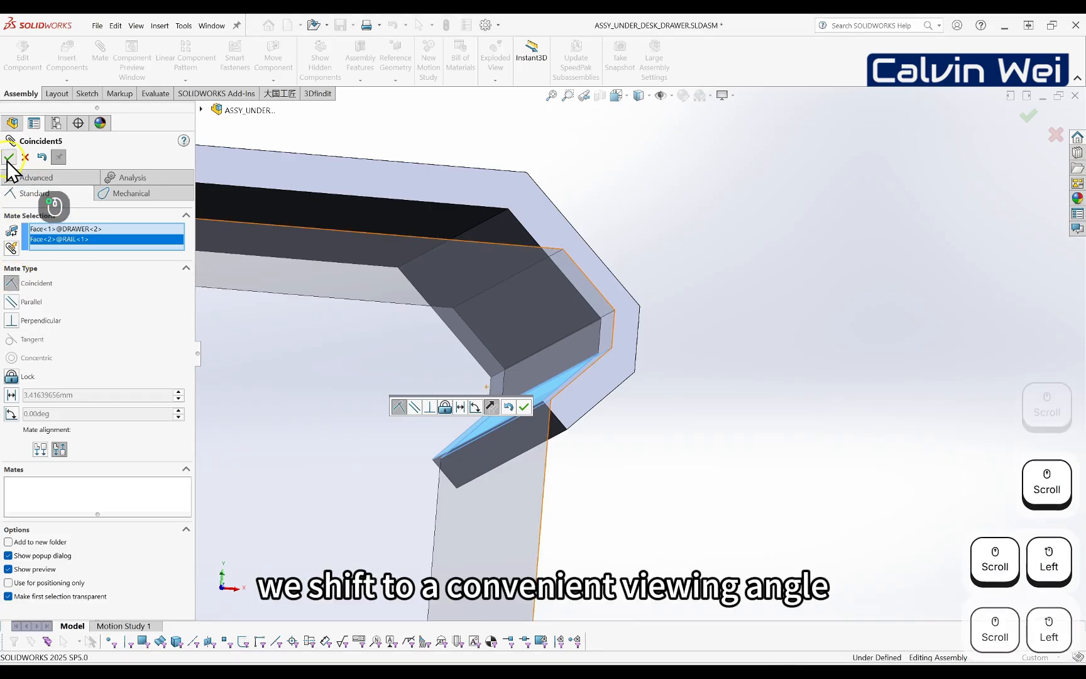
{"action": "scroll", "coordinate": [557, 369], "scroll_direction": "up", "scroll_amount": 5}
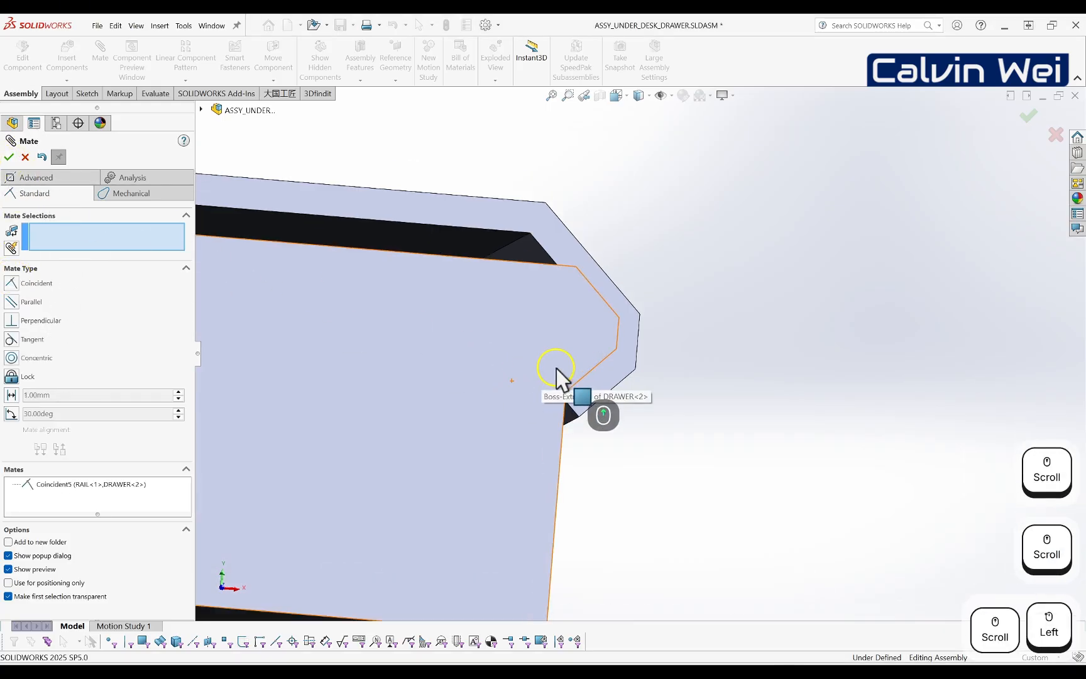
{"action": "middle_click_drag", "start_coordinate": [557, 368], "coordinate": [594, 376]}
{"action": "left_click", "coordinate": [8, 157]}
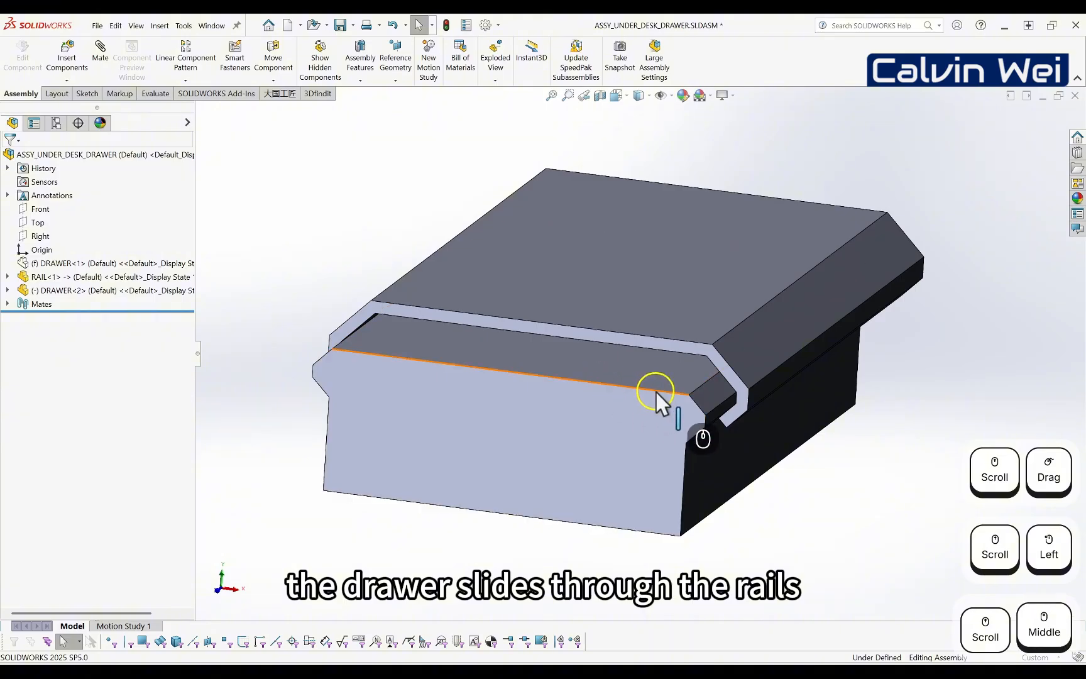
- Slide the drawer copy along the rail to test its motion, then clear the selection
{"action": "middle_click_drag", "start_coordinate": [566, 428], "coordinate": [681, 440]}
{"action": "left_click_drag", "start_coordinate": [681, 440], "coordinate": [604, 456]}
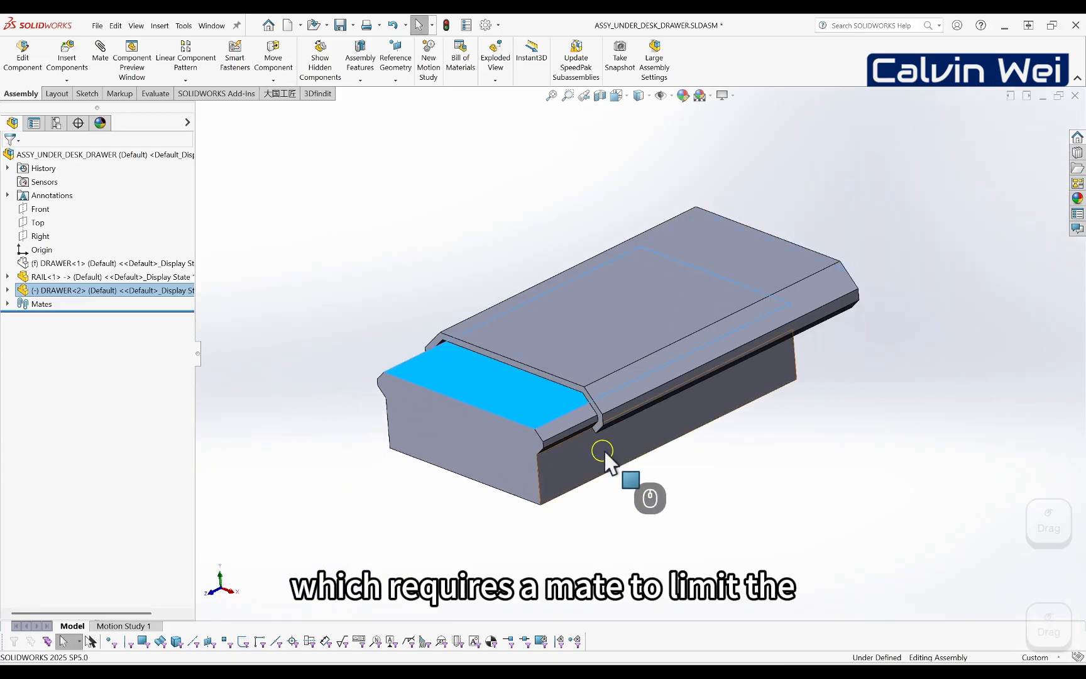
{"action": "left_click", "coordinate": [663, 472]}
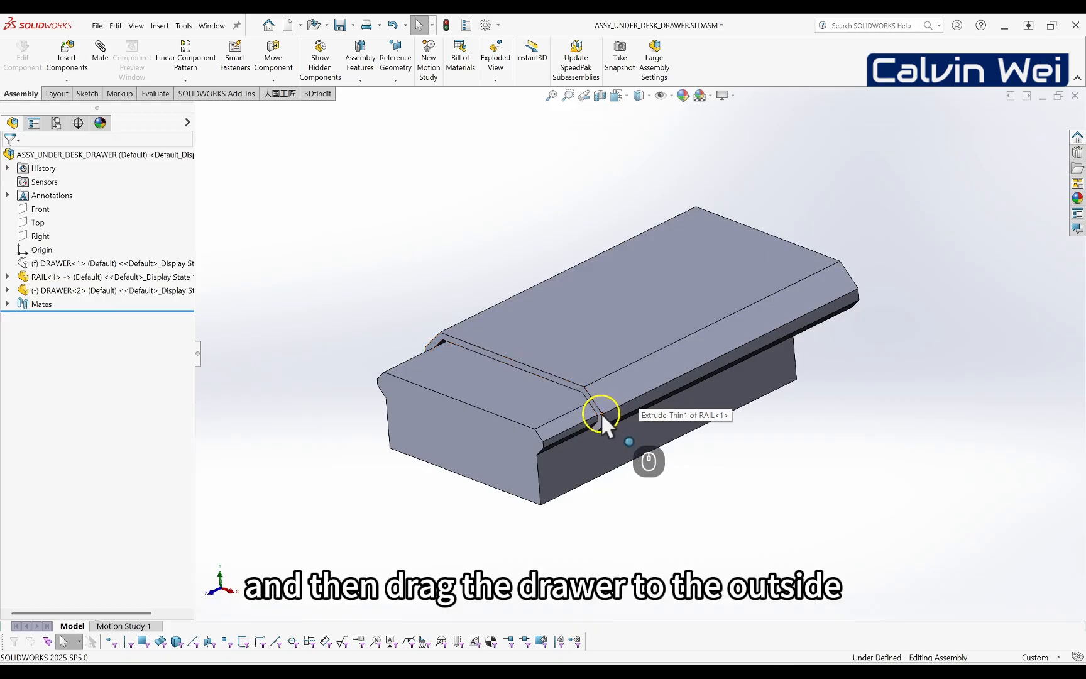
- Pull the drawer copy well out of the rail's front opening and deselect it
{"action": "middle_click_drag", "start_coordinate": [585, 425], "coordinate": [667, 456]}
{"action": "left_click_drag", "start_coordinate": [446, 366], "coordinate": [672, 450]}
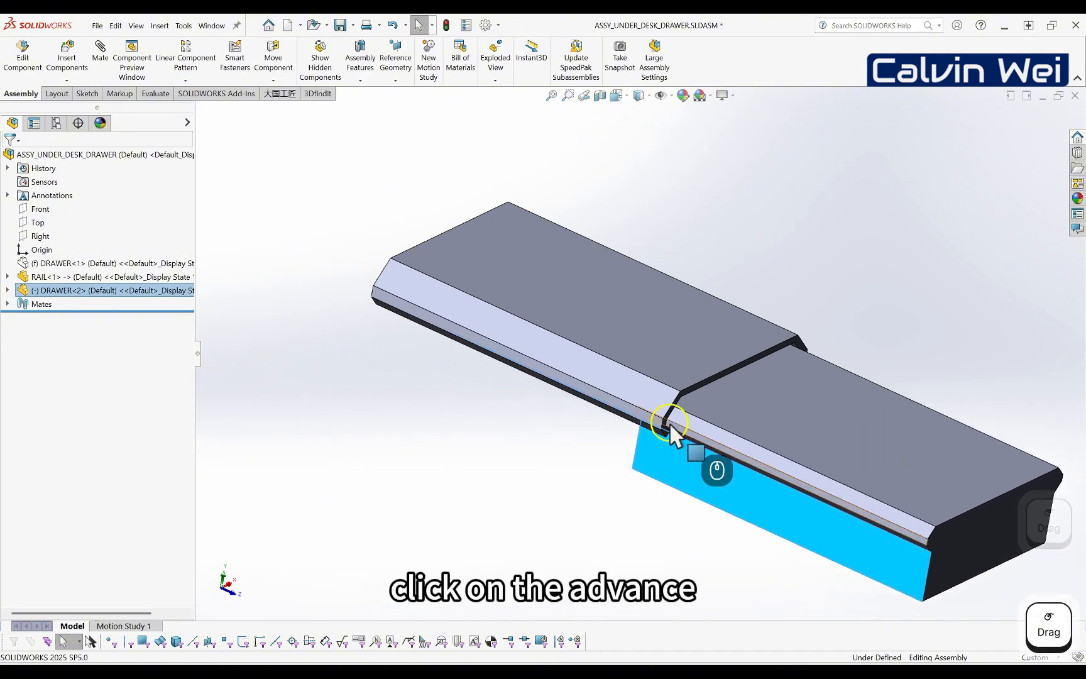
{"action": "middle_click_drag", "start_coordinate": [745, 322], "coordinate": [586, 264], "text": "ctrl"}
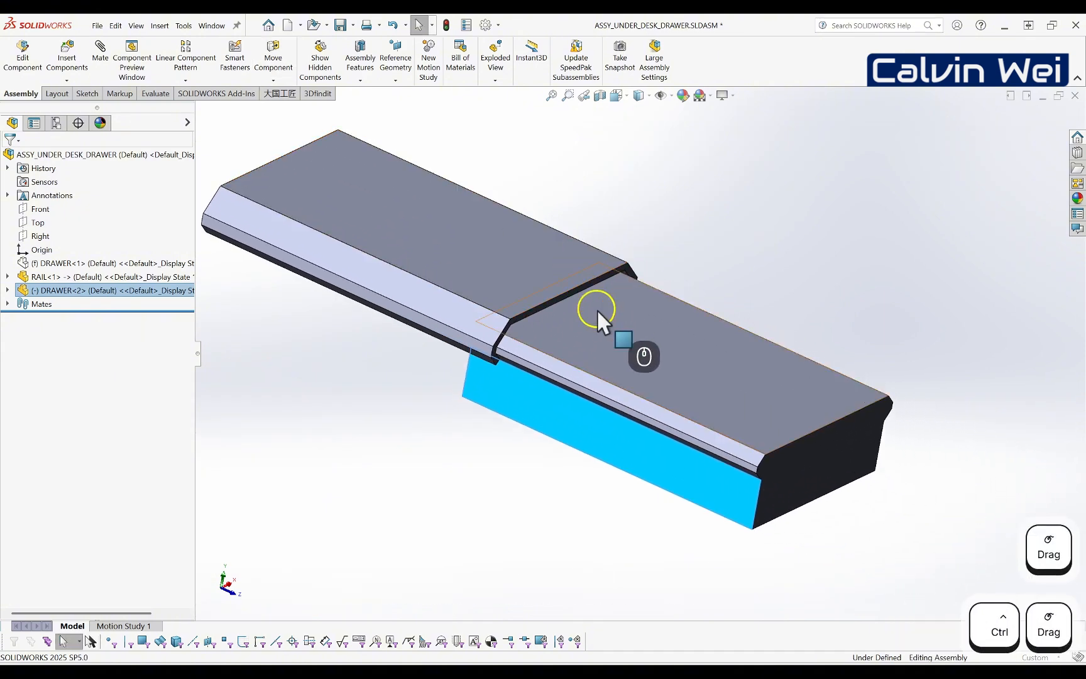
{"action": "middle_click_drag", "start_coordinate": [597, 321], "coordinate": [576, 344]}
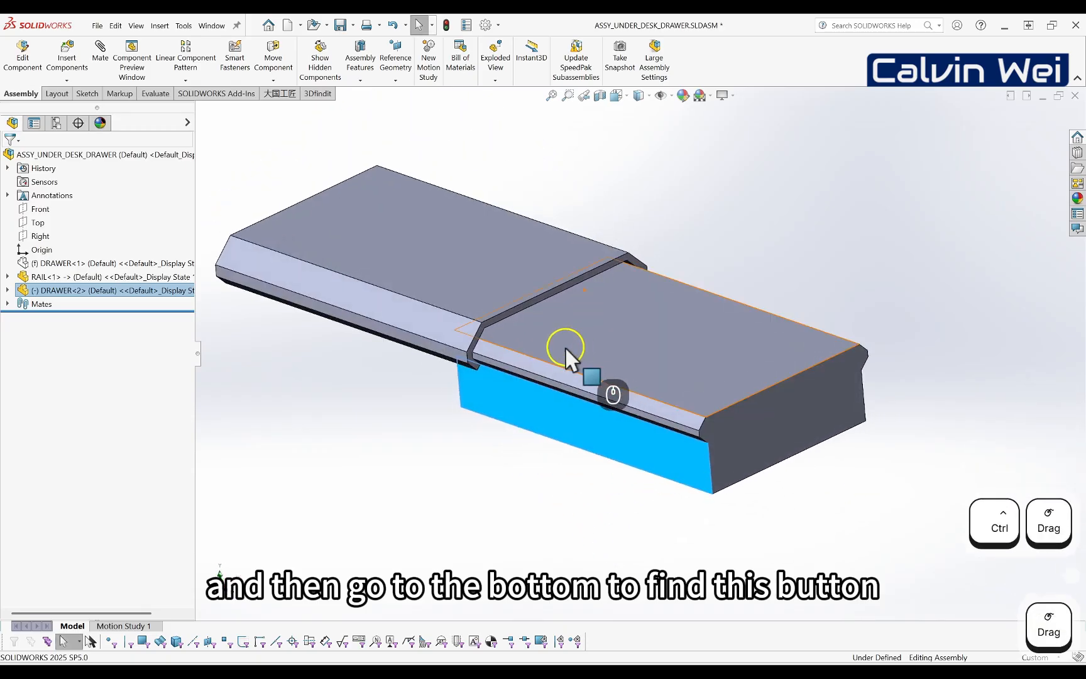
{"action": "left_click", "coordinate": [363, 407]}
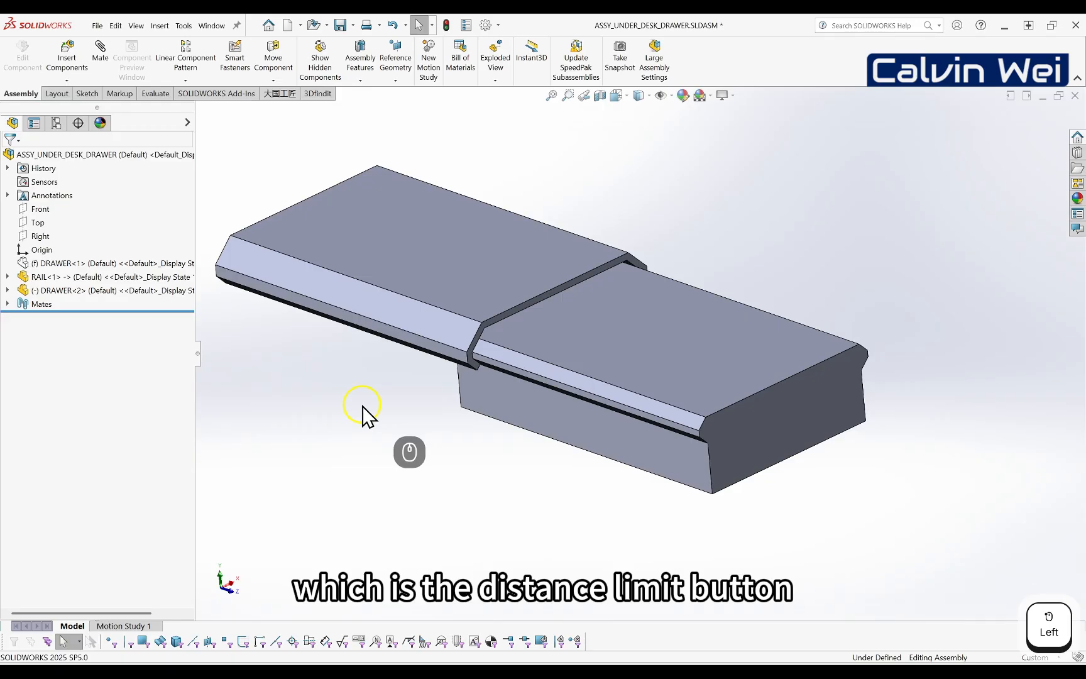
- Start an advanced limit distance mate between the movable drawer's front face and the rail's front end face
{"action": "left_click", "coordinate": [101, 63]}
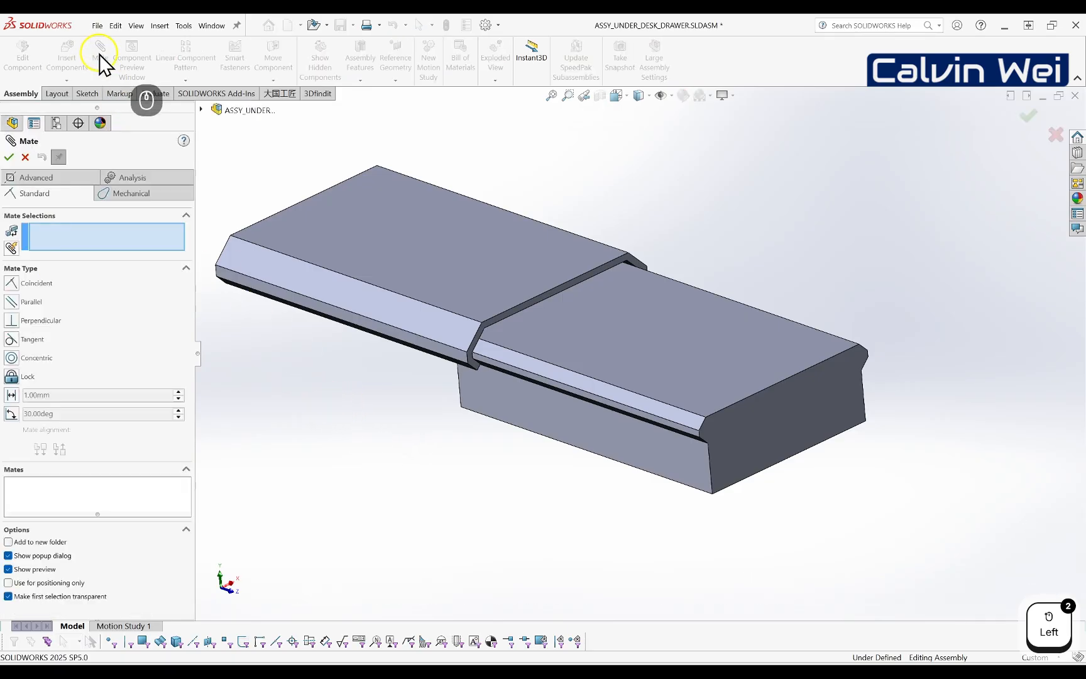
{"action": "left_click", "coordinate": [43, 174]}
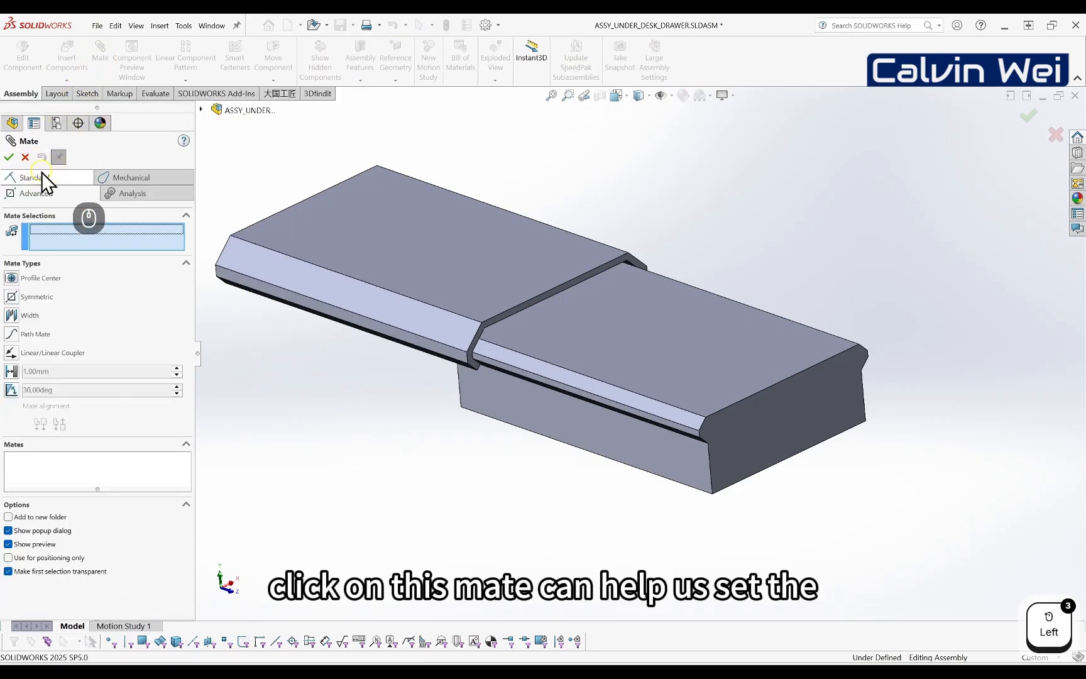
{"action": "left_click", "coordinate": [82, 238]}
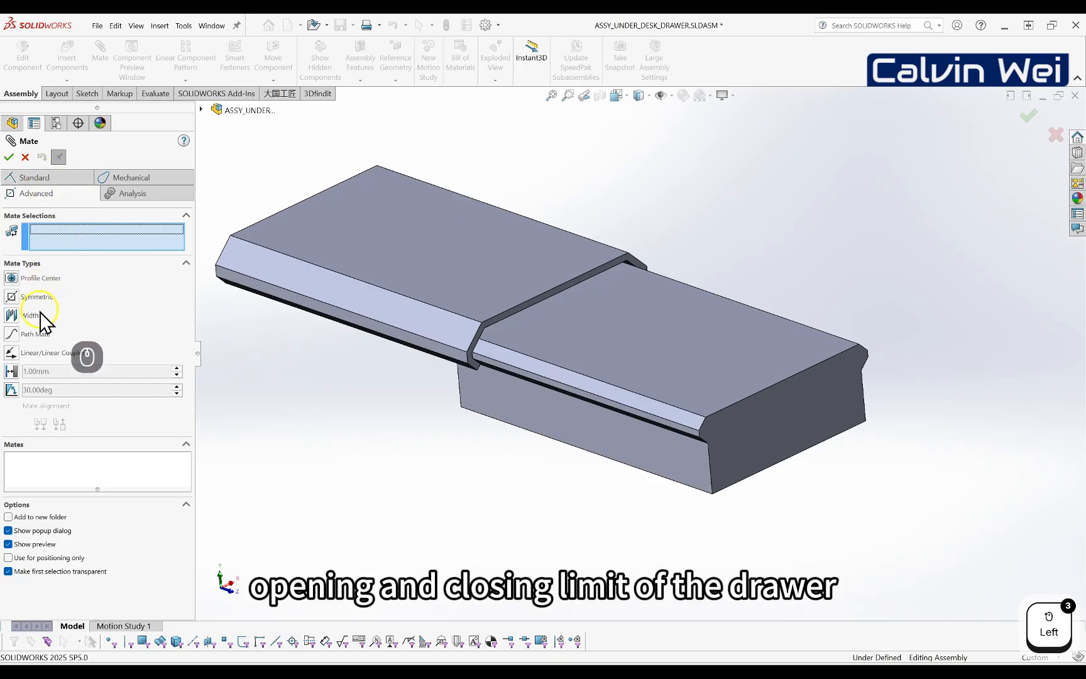
{"action": "left_click", "coordinate": [12, 372]}
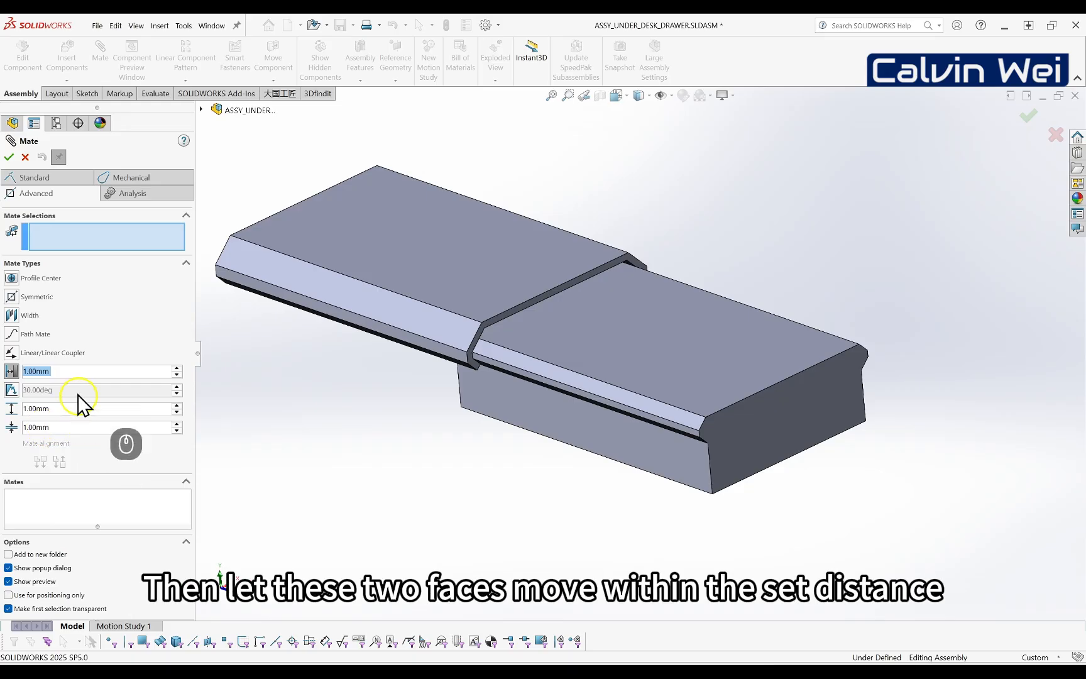
{"action": "left_click", "coordinate": [77, 239]}
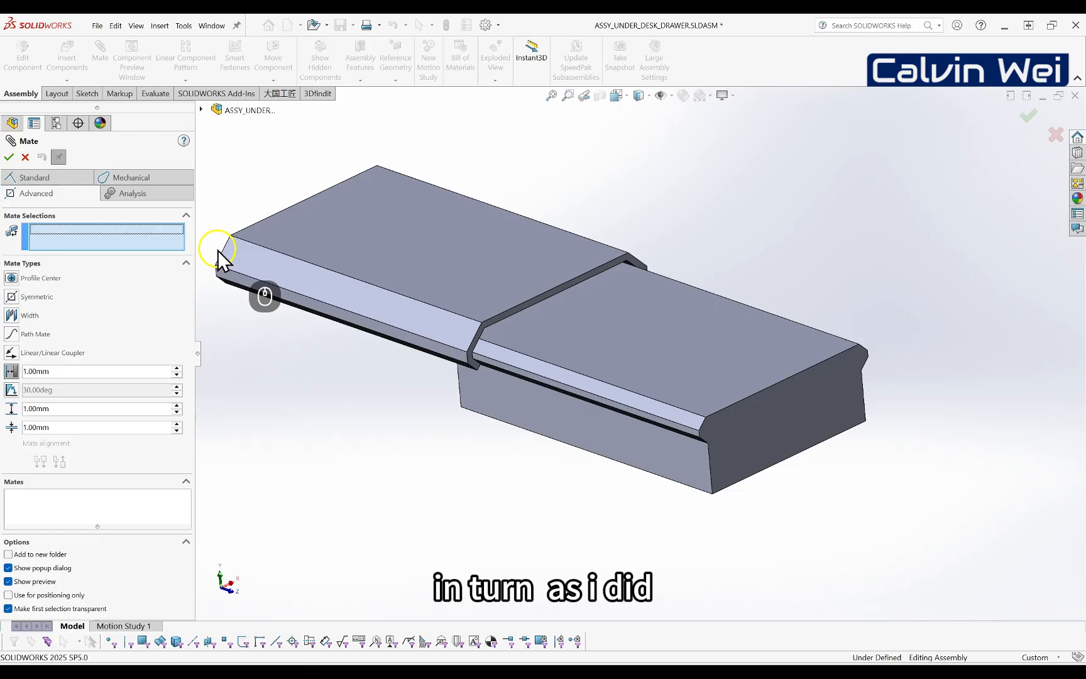
{"action": "left_click", "coordinate": [756, 423]}
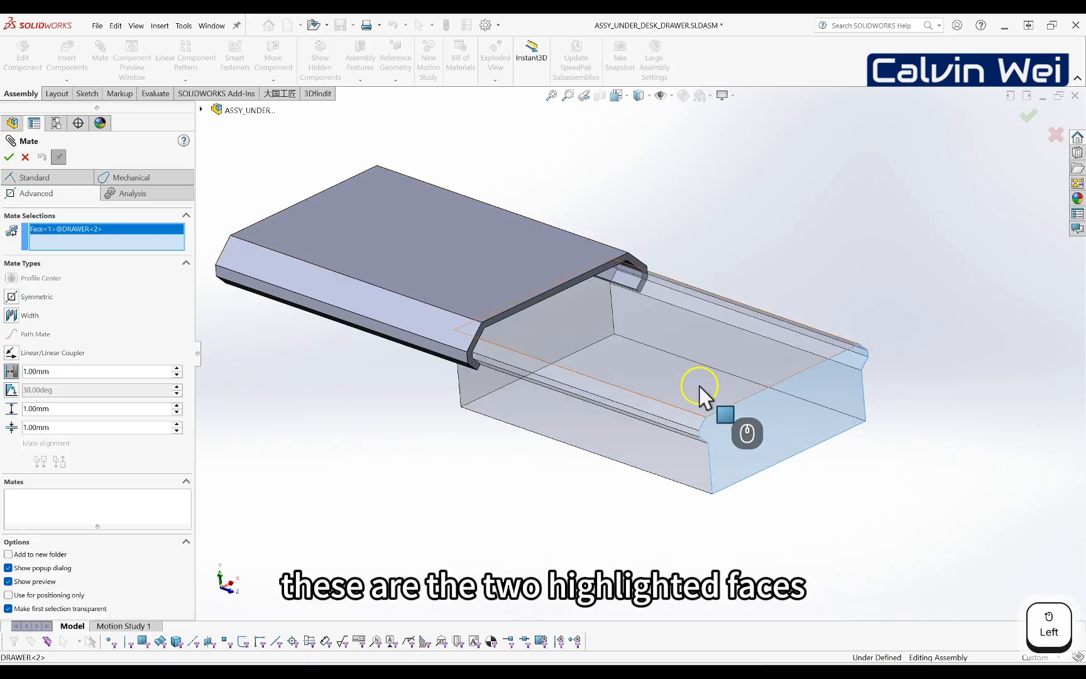
{"action": "scroll", "coordinate": [503, 320], "scroll_direction": "down", "scroll_amount": 5}
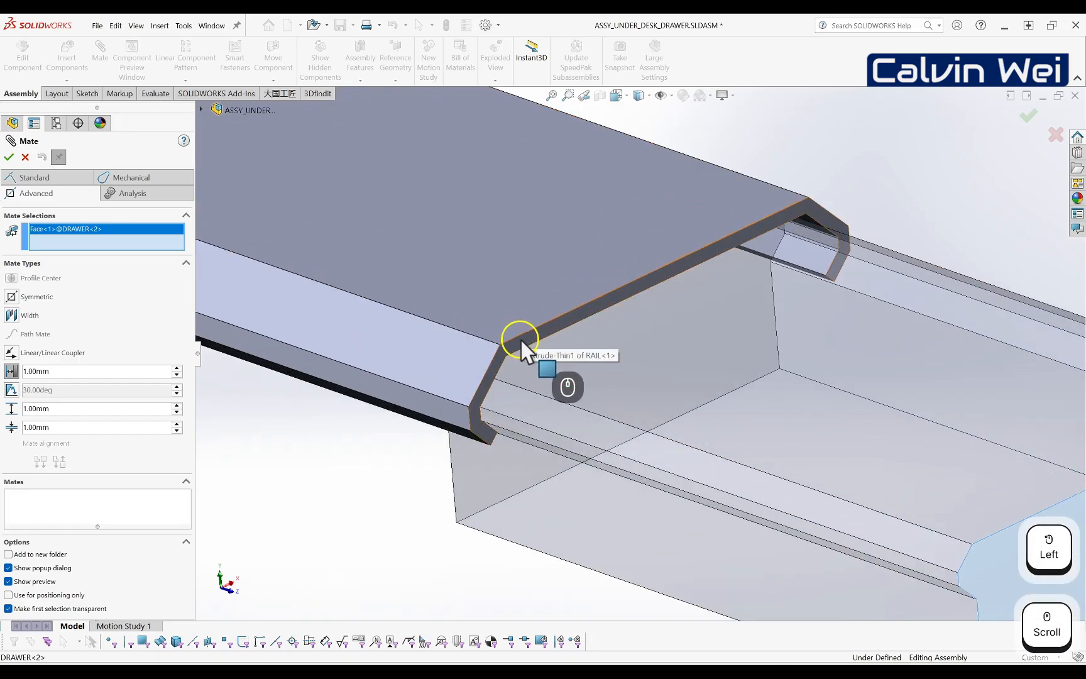
{"action": "left_click", "coordinate": [524, 340]}
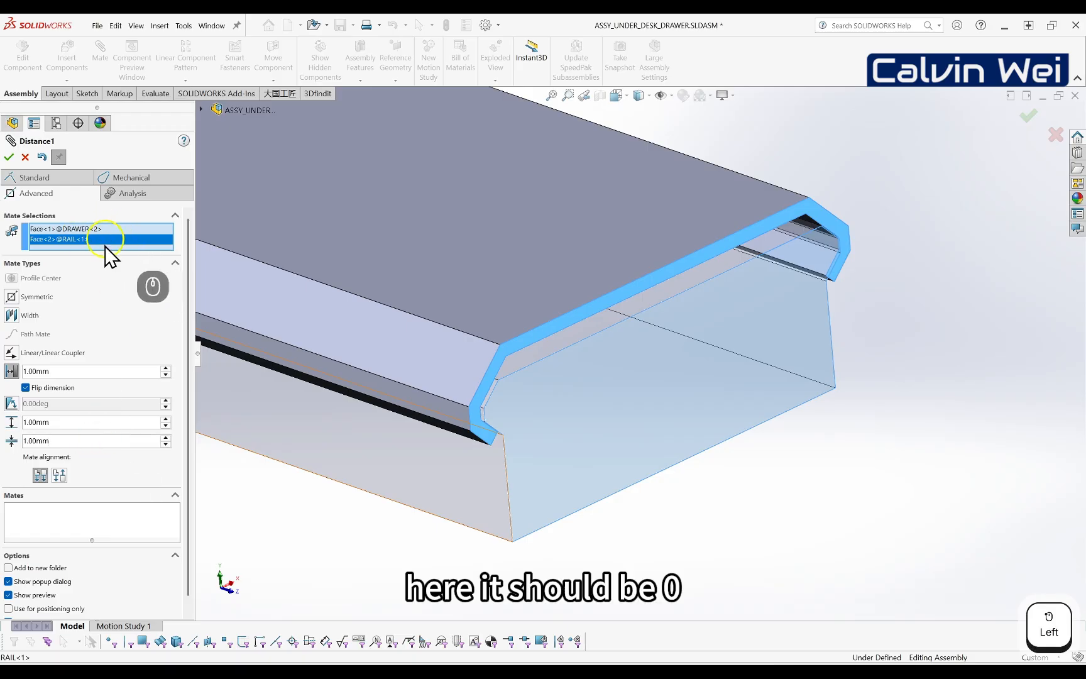
- Set the distance mate's minimum to 0 mm and maximum to 180 mm, then accept it and finish mating
{"action": "left_click_drag", "start_coordinate": [84, 441], "coordinate": [17, 442]}
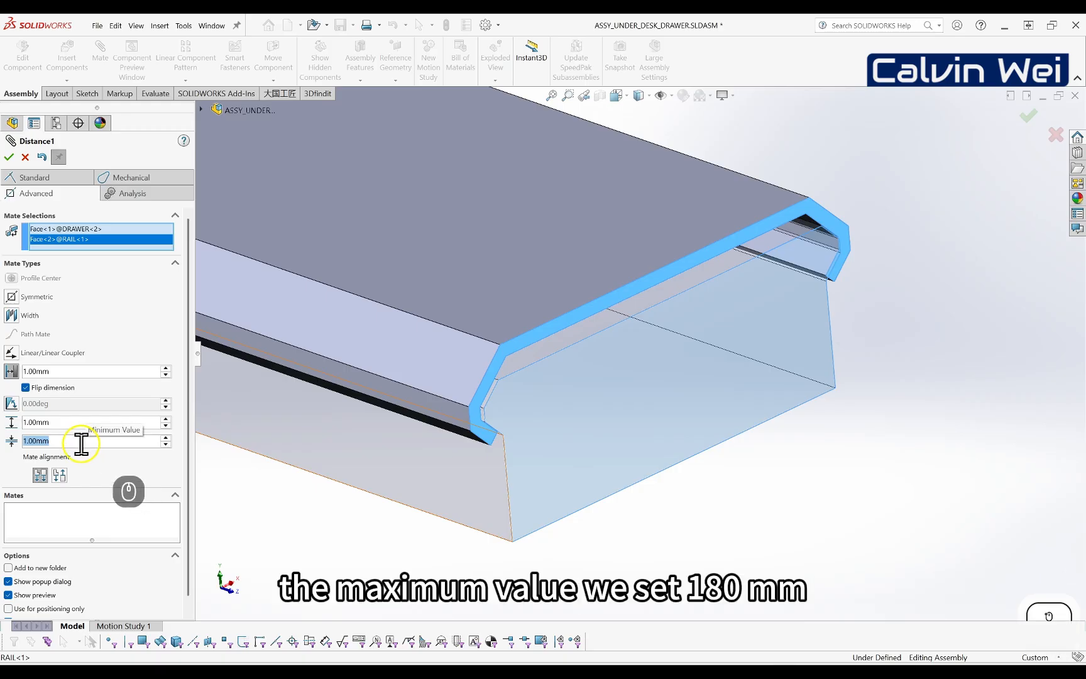
{"action": "type", "text": "0"}
{"action": "key", "text": "Return"}
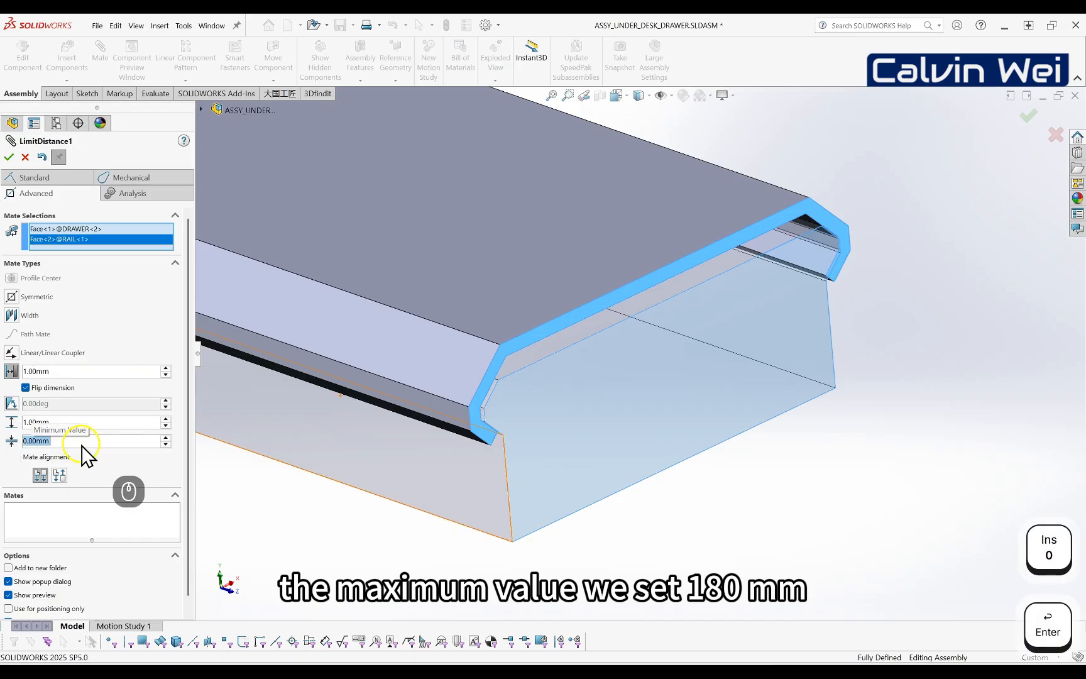
{"action": "left_click", "coordinate": [73, 423]}
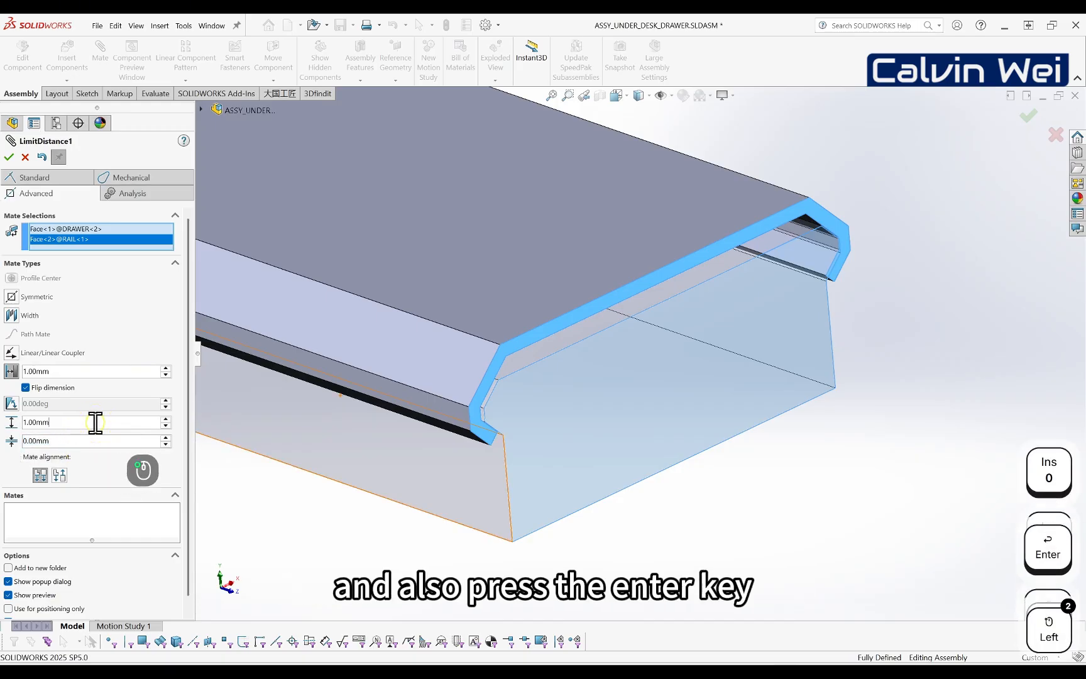
{"action": "left_click_drag", "start_coordinate": [96, 423], "coordinate": [14, 422]}
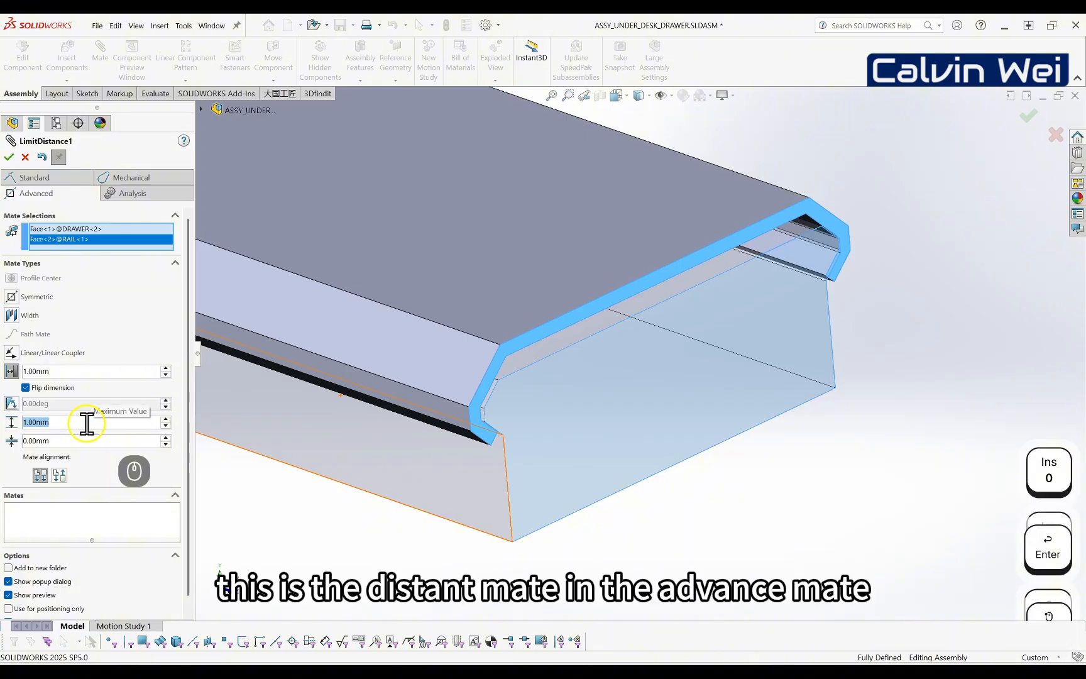
{"action": "type", "text": "180"}
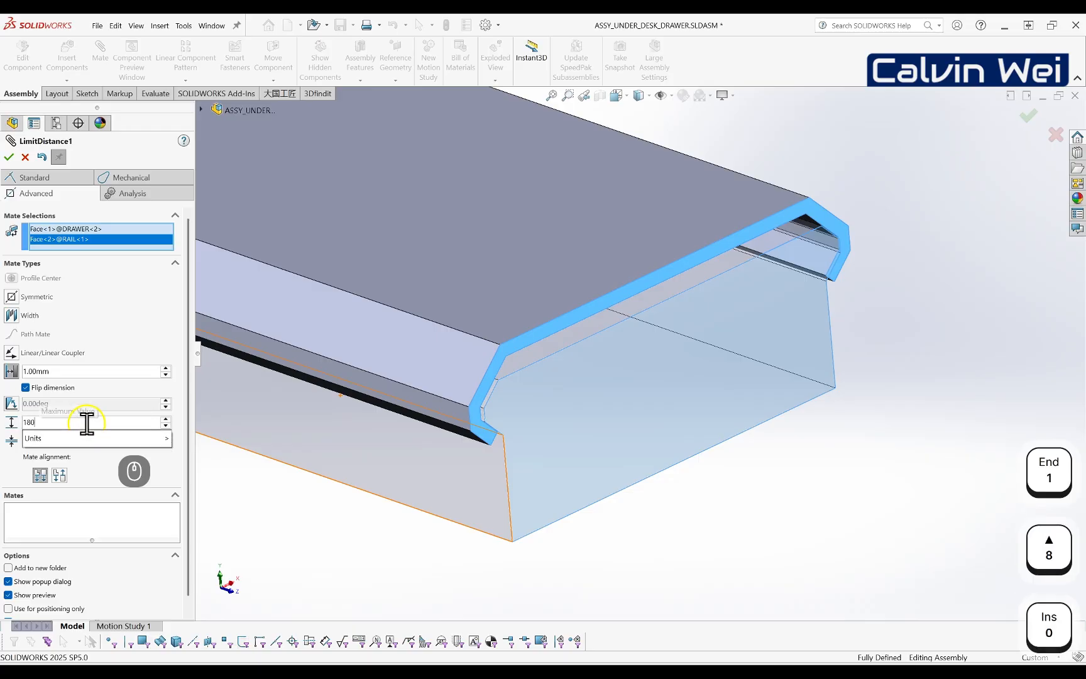
{"action": "key", "text": "Return"}
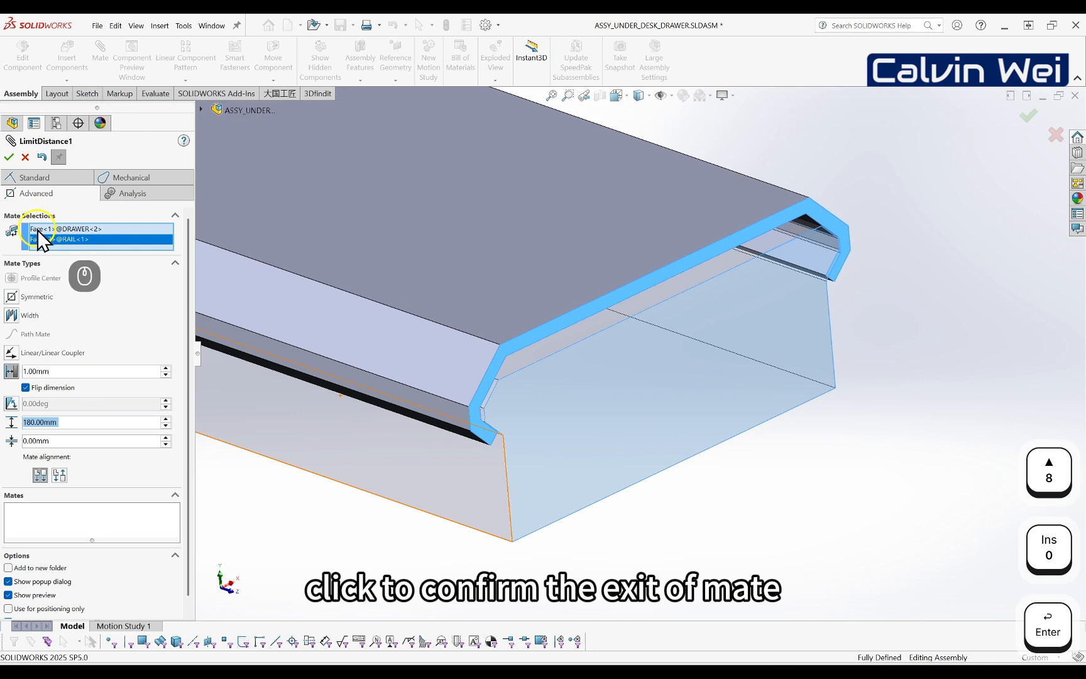
{"action": "key", "text": "Return"}
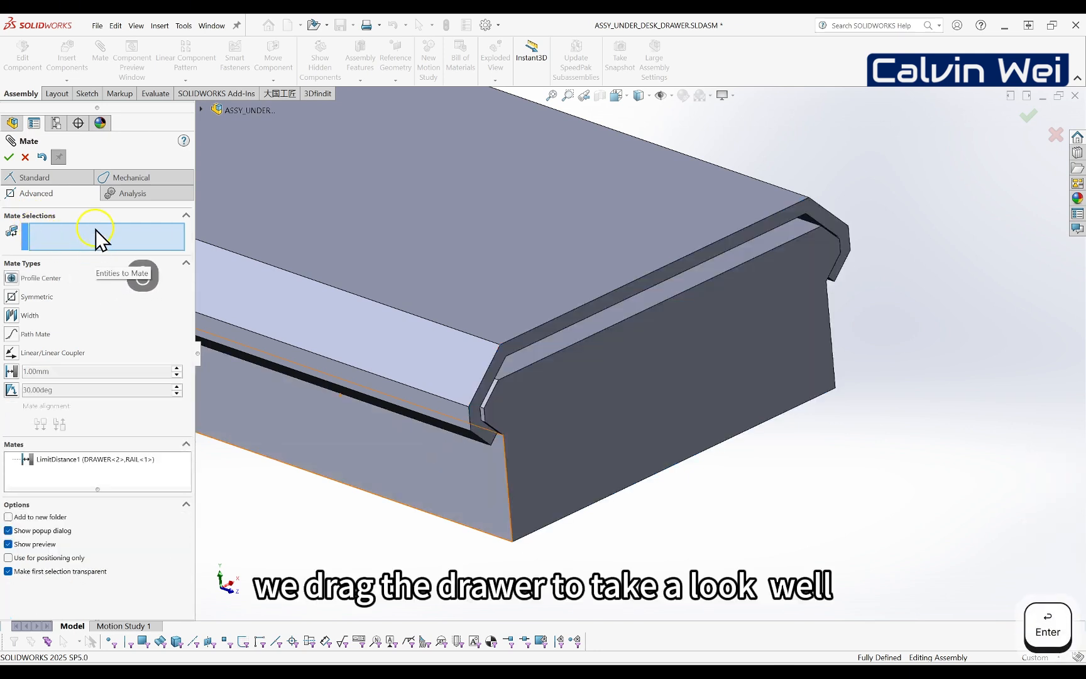
{"action": "left_click", "coordinate": [10, 158]}
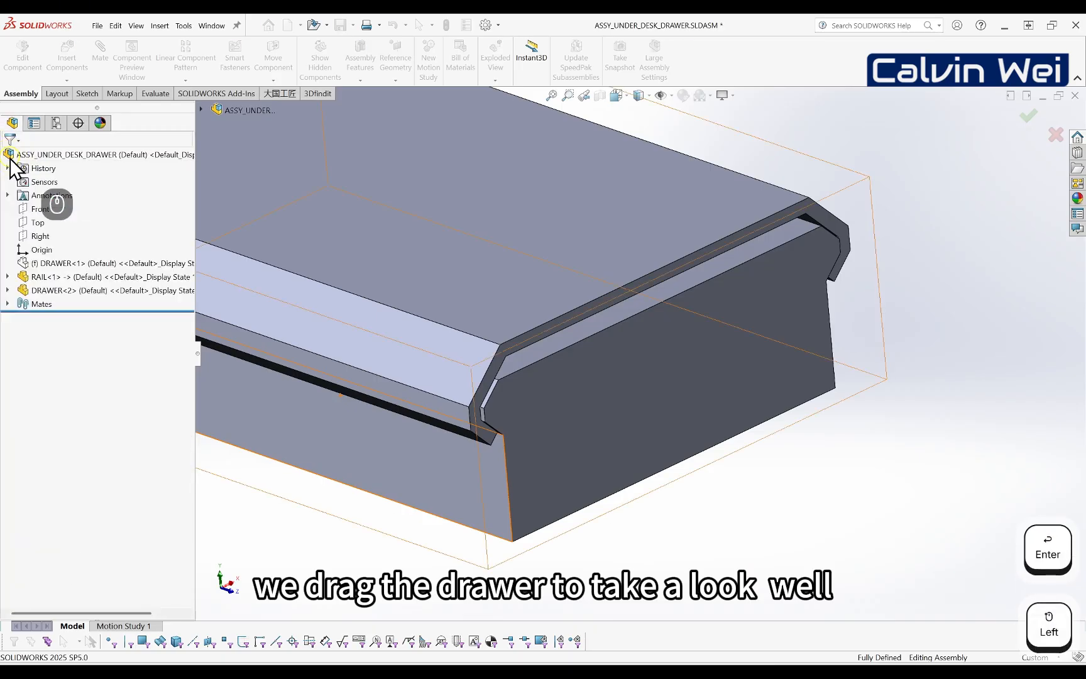
- Slide the drawer along the rail to test its limited travel, then clear the selection
{"action": "scroll", "coordinate": [630, 352], "scroll_direction": "up", "scroll_amount": 5}
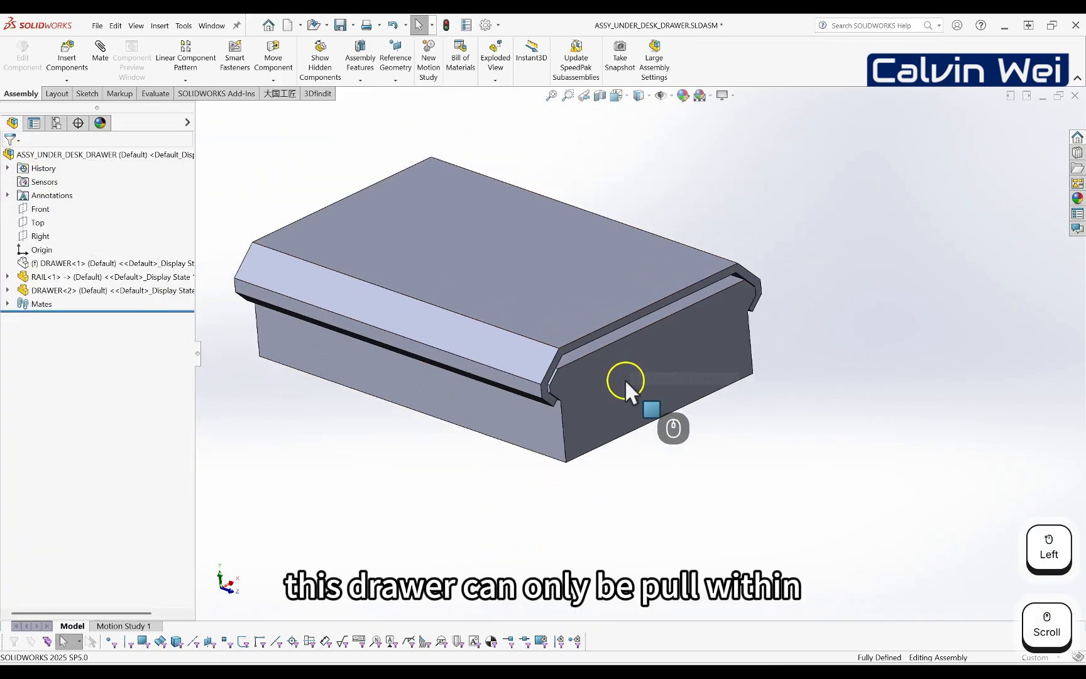
{"action": "left_click", "coordinate": [616, 377]}
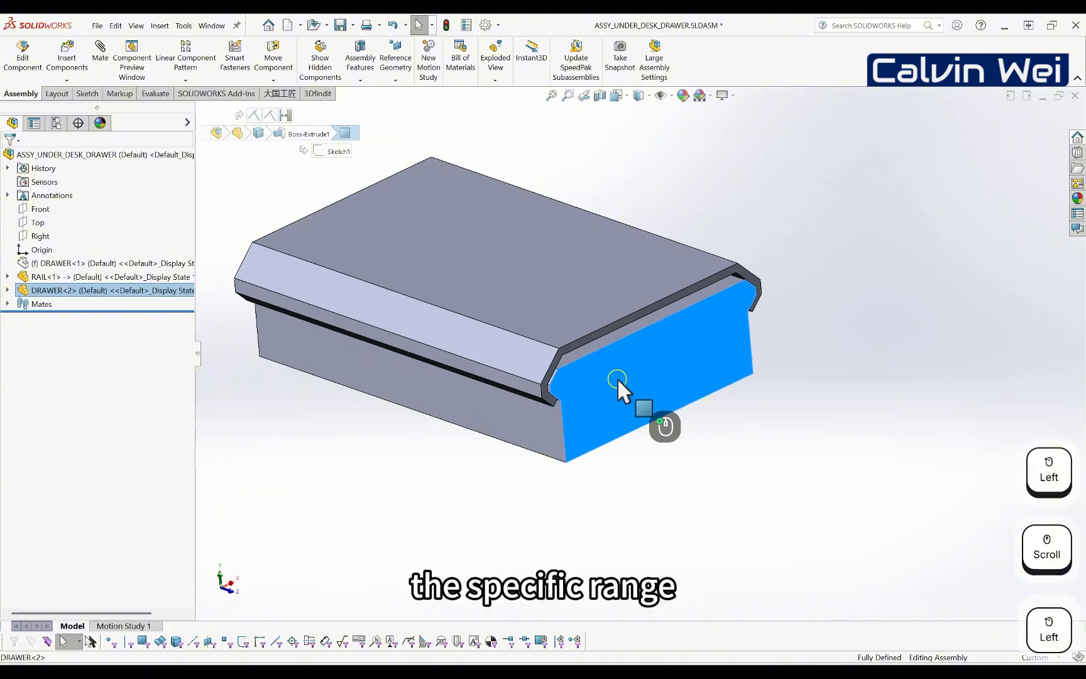
{"action": "left_click_drag", "start_coordinate": [616, 378], "coordinate": [336, 420]}
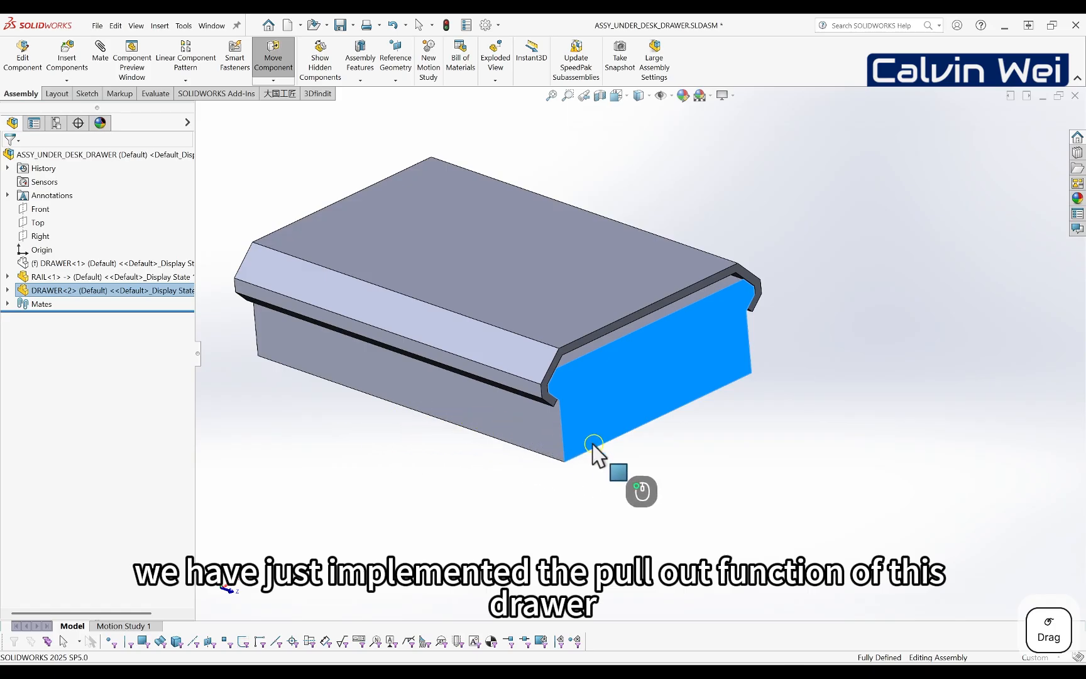
{"action": "left_click_drag", "start_coordinate": [596, 448], "coordinate": [490, 423]}
{"action": "left_click", "coordinate": [404, 464]}
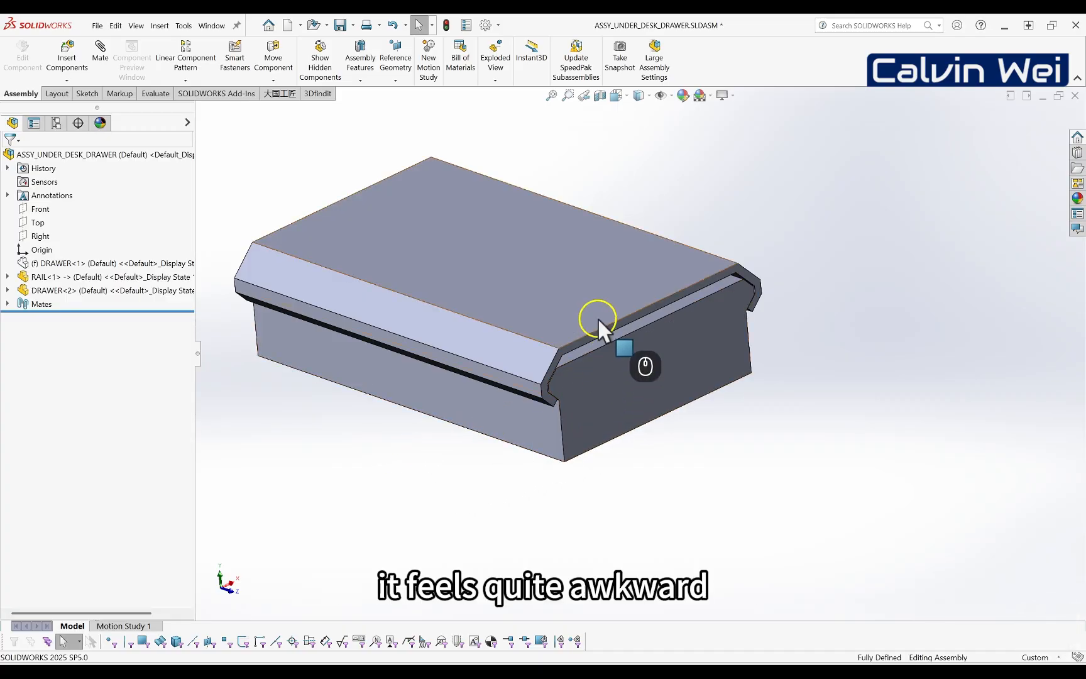
- Pull the drawer out through the rail's front opening to expose its solid top face, then deselect it
{"action": "middle_click_drag", "start_coordinate": [597, 317], "coordinate": [626, 393]}
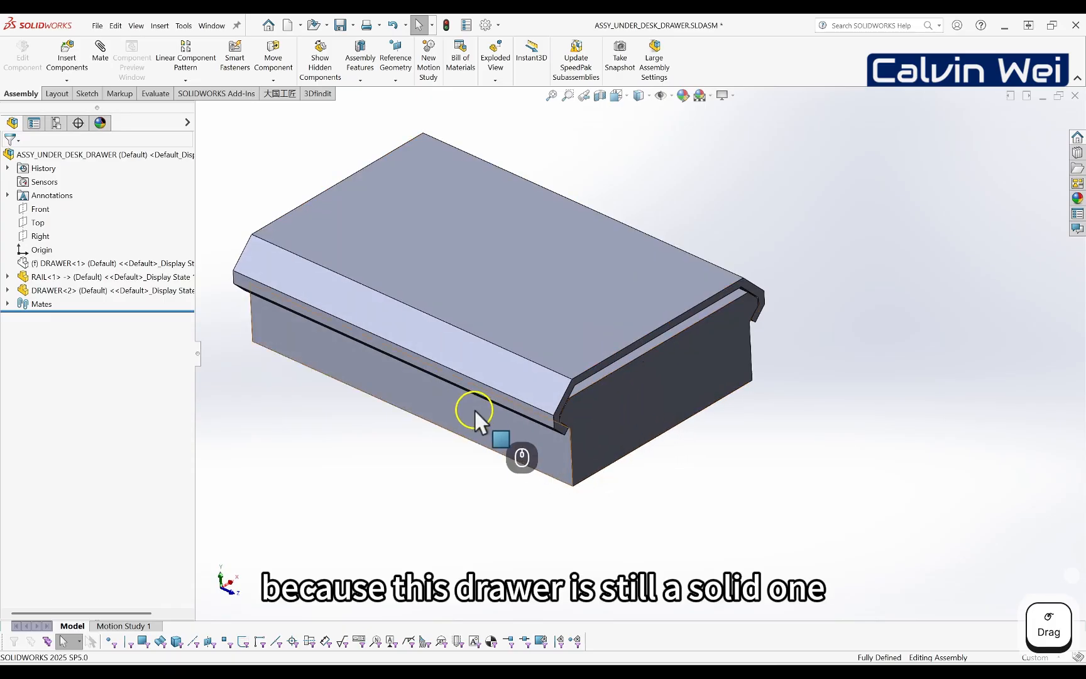
{"action": "left_click", "coordinate": [421, 398]}
{"action": "left_click_drag", "start_coordinate": [421, 399], "coordinate": [731, 503]}
{"action": "scroll", "coordinate": [893, 409], "scroll_direction": "up", "scroll_amount": 2}
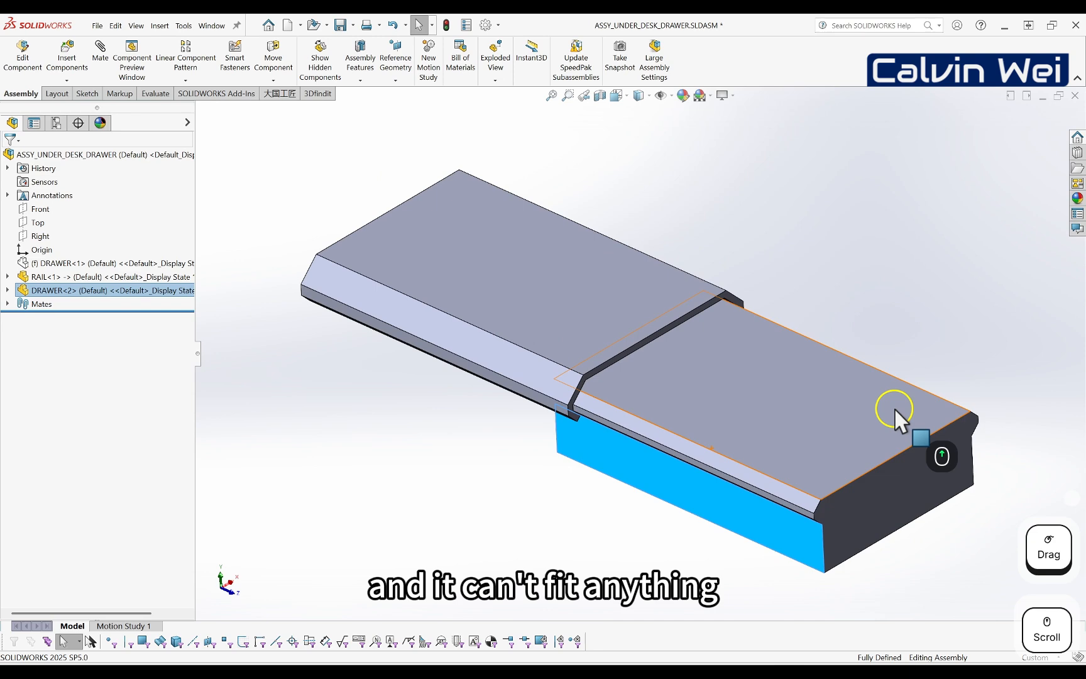
{"action": "middle_click_drag", "start_coordinate": [815, 344], "coordinate": [748, 385]}
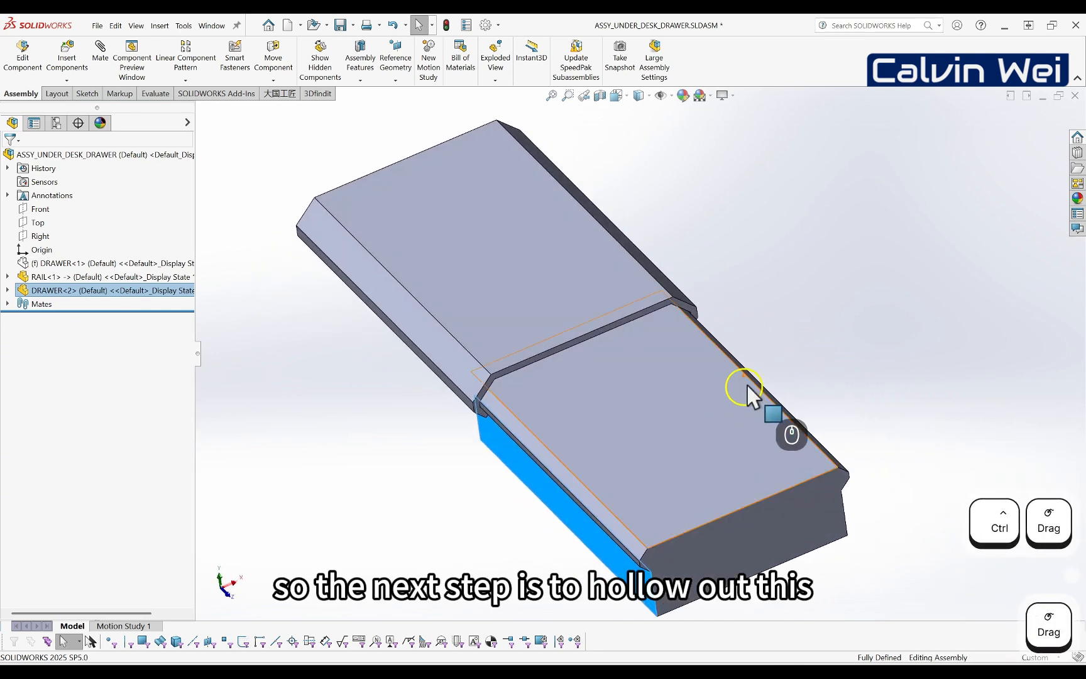
{"action": "left_click", "coordinate": [807, 334]}
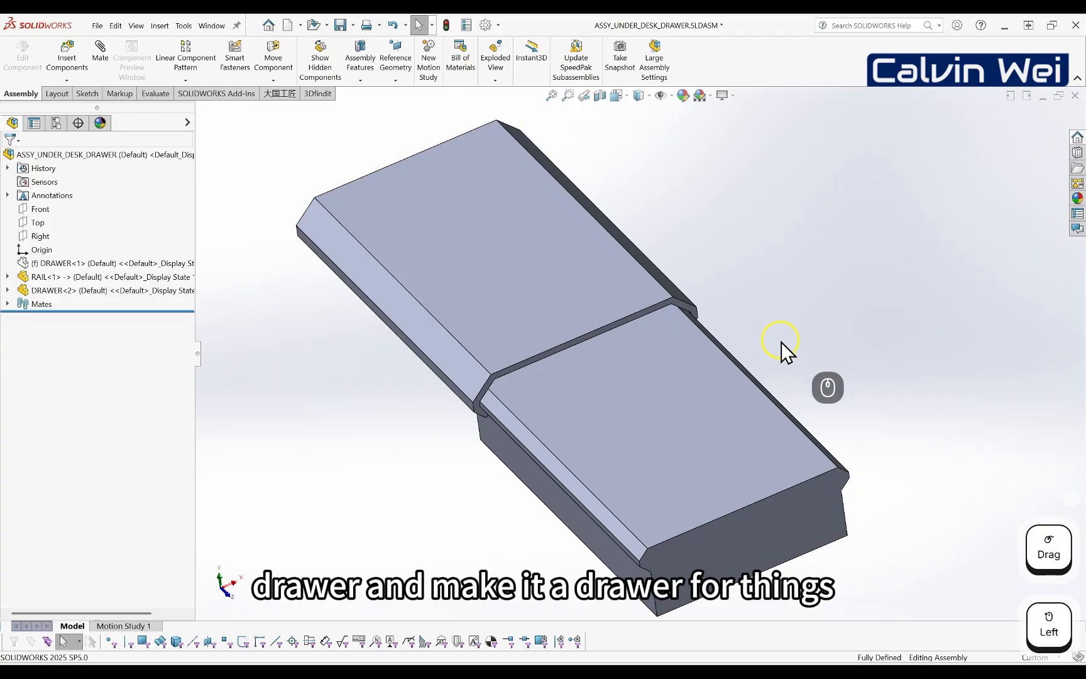
- Open the movable DRAWER<2> component for in-context part editing within the assembly
{"action": "left_click", "coordinate": [634, 381]}
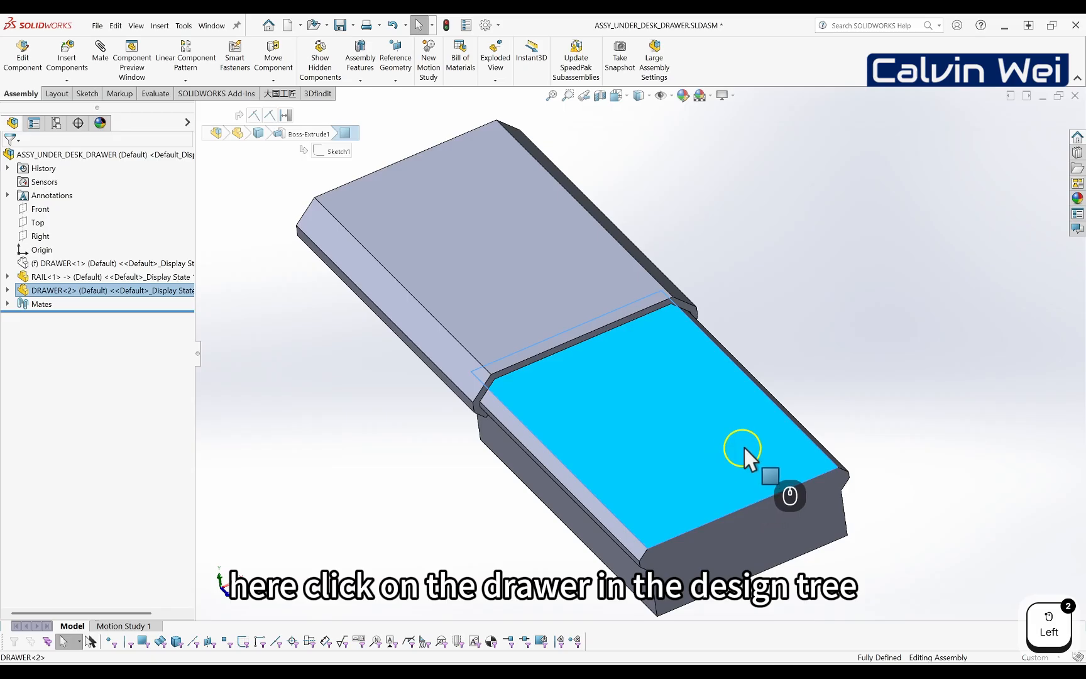
{"action": "left_click", "coordinate": [852, 368]}
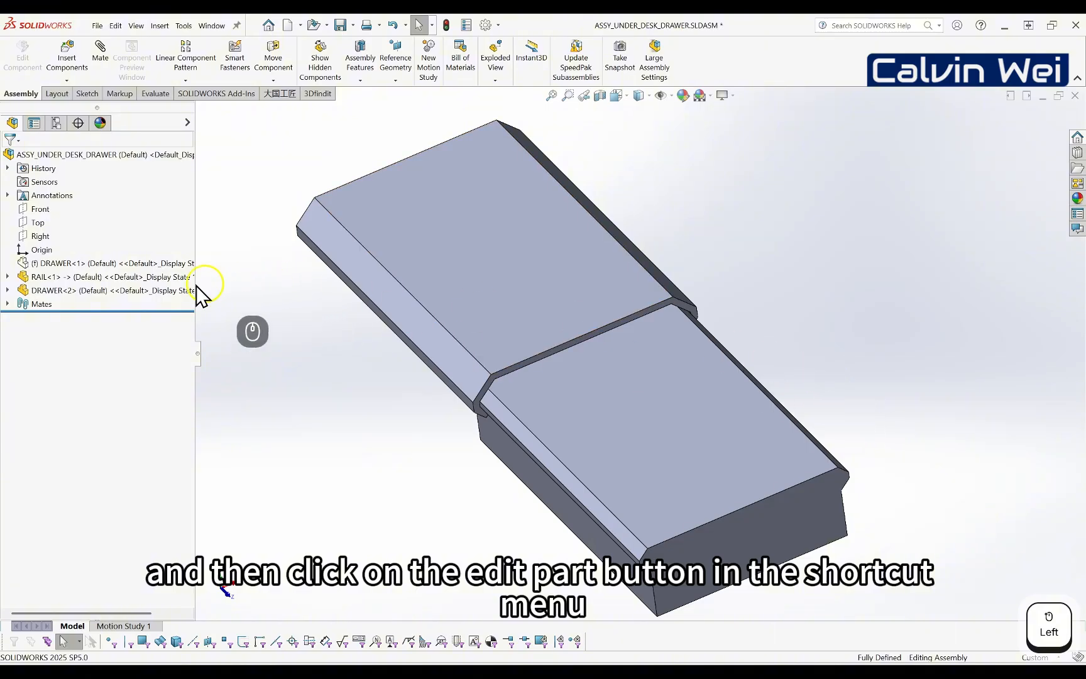
{"action": "left_click", "coordinate": [57, 290]}
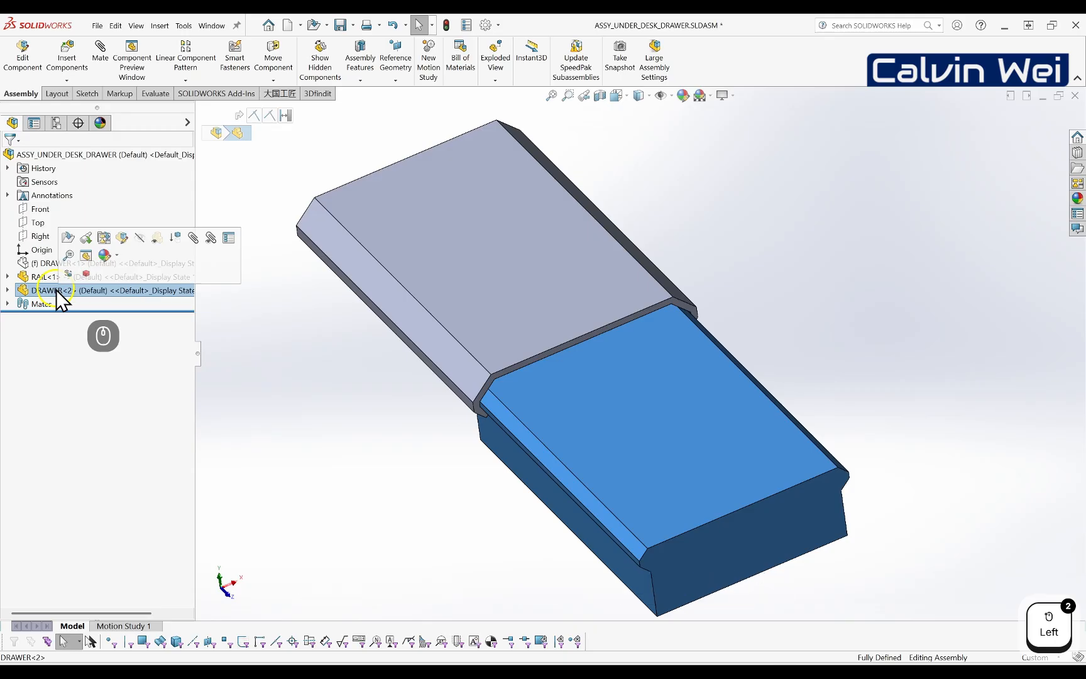
{"action": "left_click", "coordinate": [123, 239]}
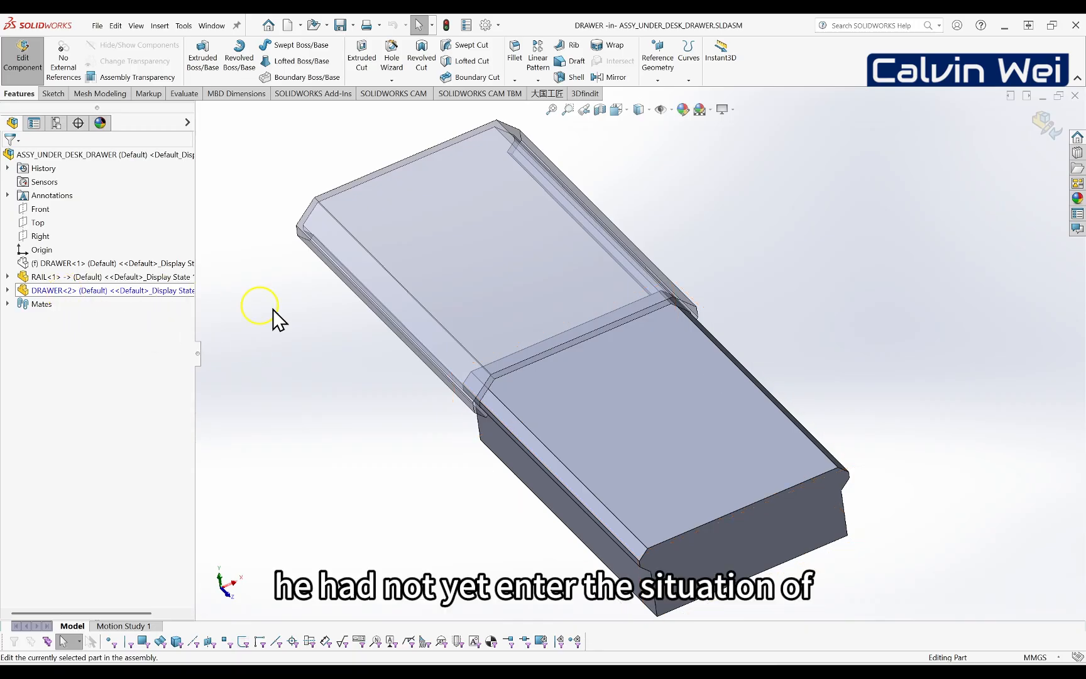
- Start a new sketch on the drawer's flat top face
{"action": "middle_click", "coordinate": [637, 386]}
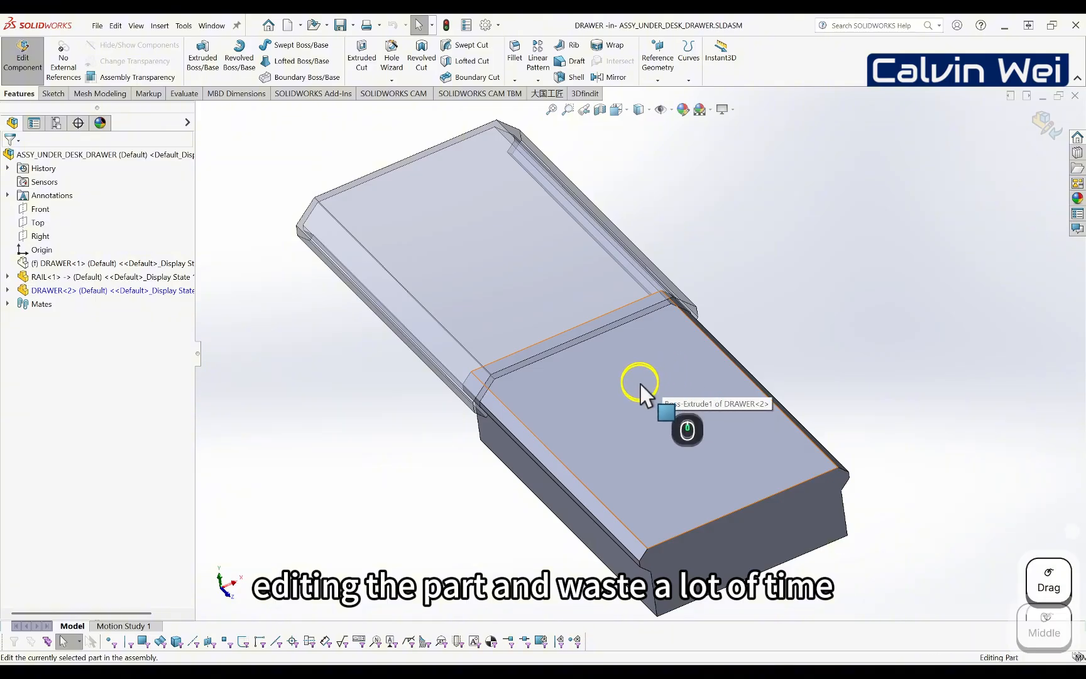
{"action": "mouse_move", "coordinate": [640, 386]}
{"action": "middle_mouse_down"}
{"action": "mouse_move", "coordinate": [673, 388]}
{"action": "mouse_move", "coordinate": [654, 357]}
{"action": "mouse_move", "coordinate": [643, 365]}
{"action": "middle_mouse_up"}
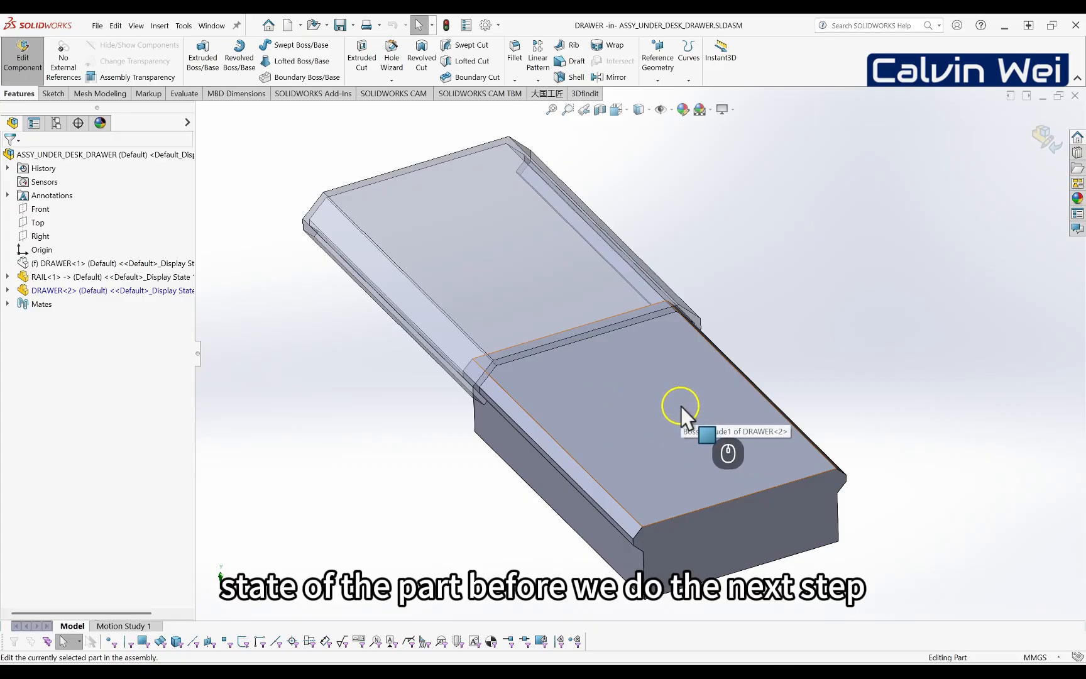
{"action": "left_click", "coordinate": [617, 384]}
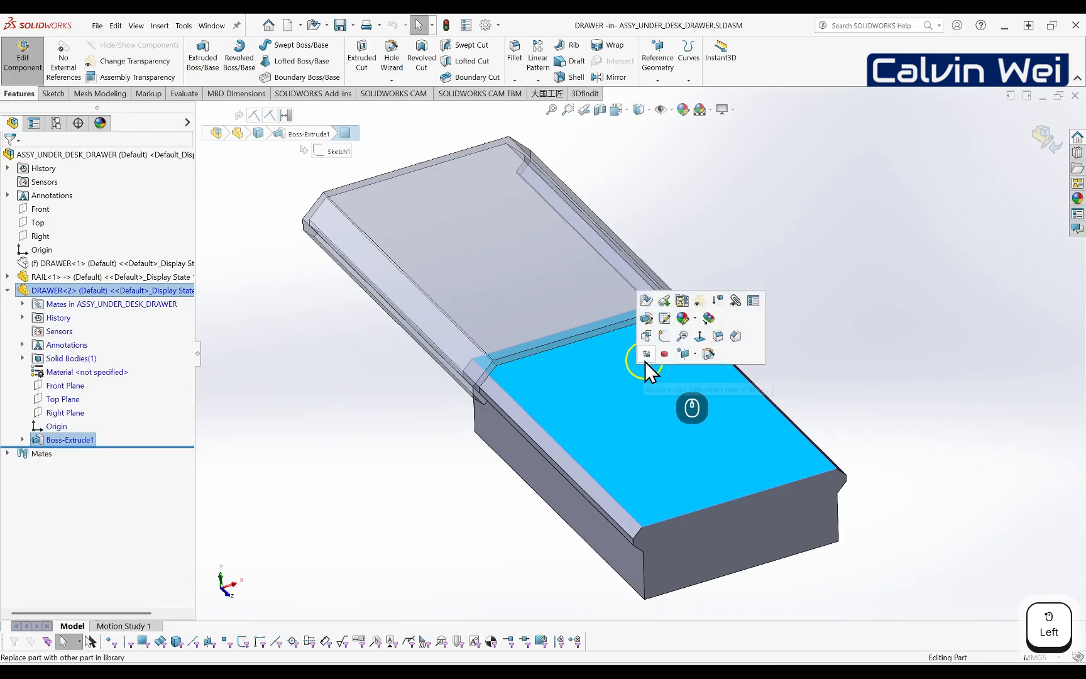
{"action": "left_click", "coordinate": [664, 336]}
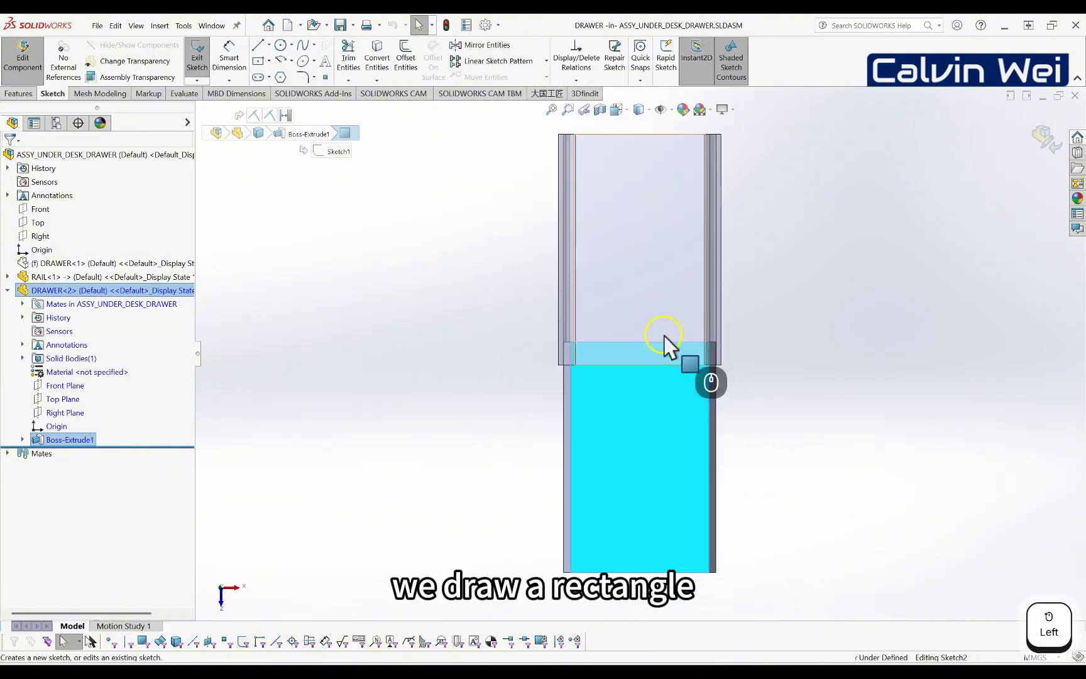
- Offset the outline of the drawer's top face in the sketch, with the offset distance set to 3 mm
{"action": "scroll", "coordinate": [730, 503], "scroll_direction": "down", "scroll_amount": 3}
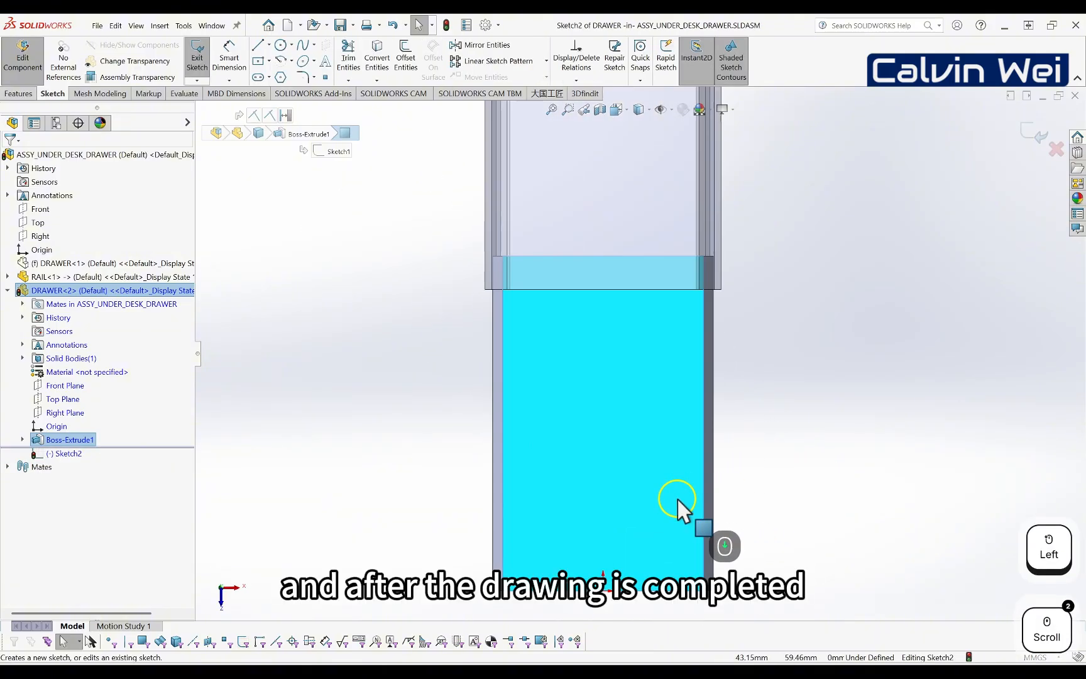
{"action": "scroll", "coordinate": [673, 504], "scroll_direction": "up", "scroll_amount": 3}
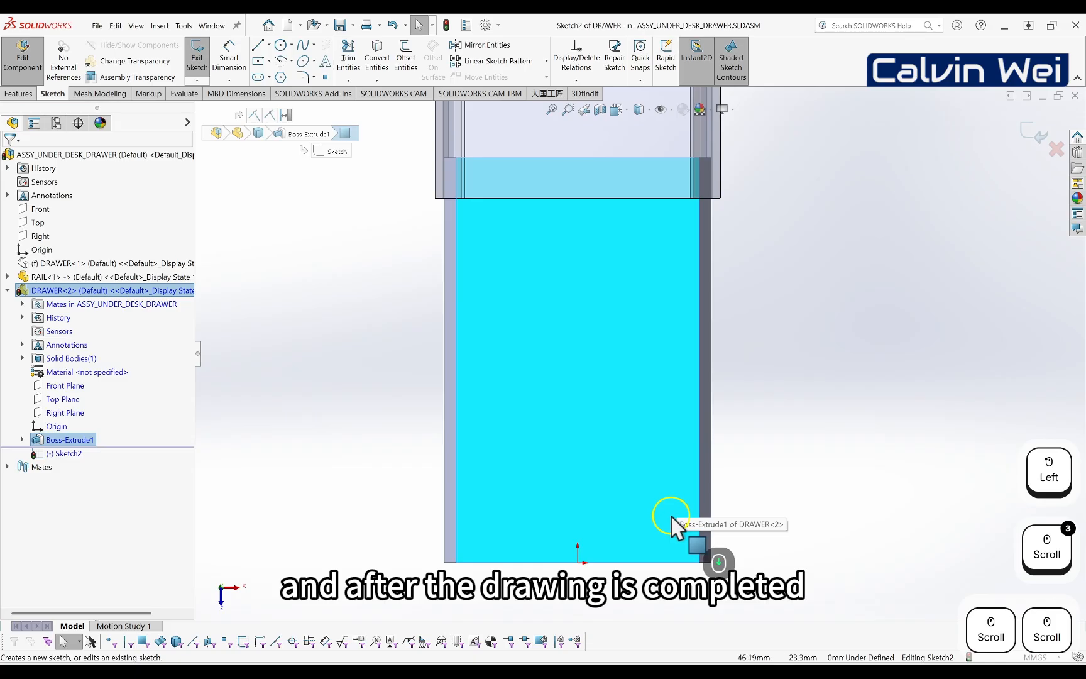
{"action": "scroll", "coordinate": [702, 420], "scroll_direction": "down", "scroll_amount": 1}
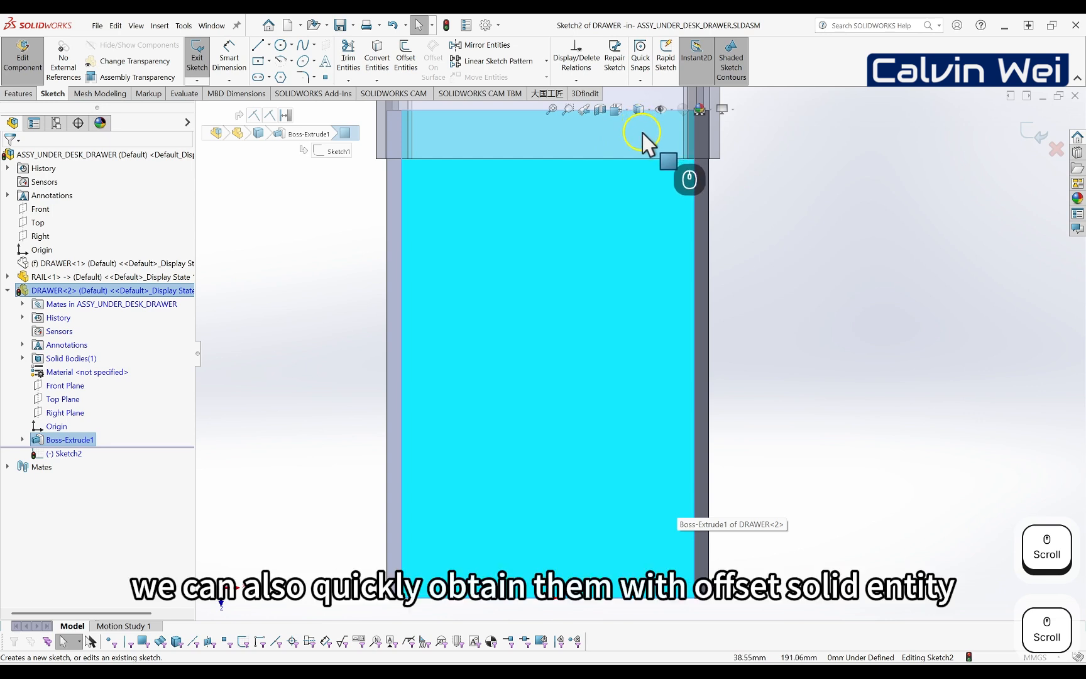
{"action": "left_click", "coordinate": [406, 59]}
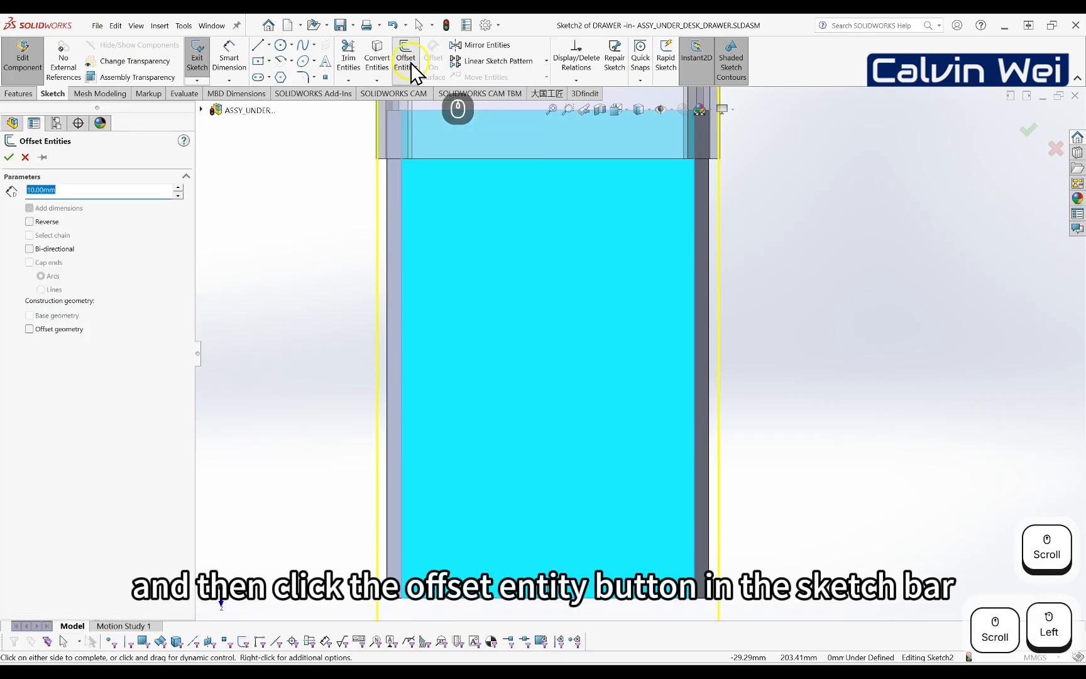
{"action": "scroll", "coordinate": [458, 152], "scroll_direction": "up", "scroll_amount": 2}
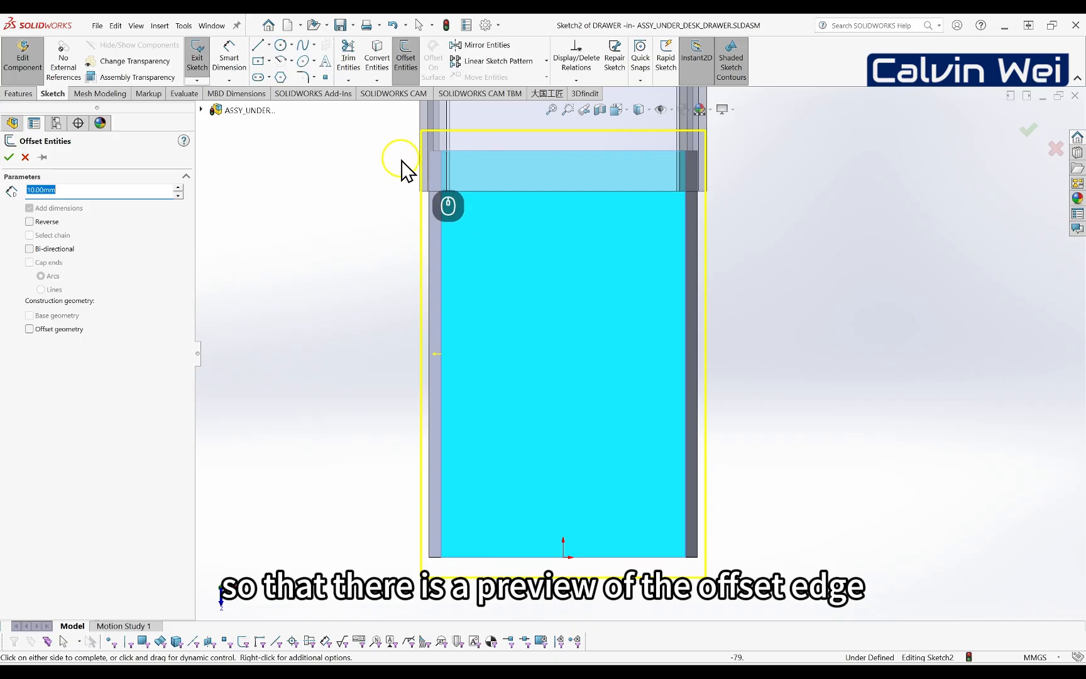
{"action": "left_click", "coordinate": [68, 187]}
{"action": "left_click_drag", "start_coordinate": [93, 187], "coordinate": [10, 189]}
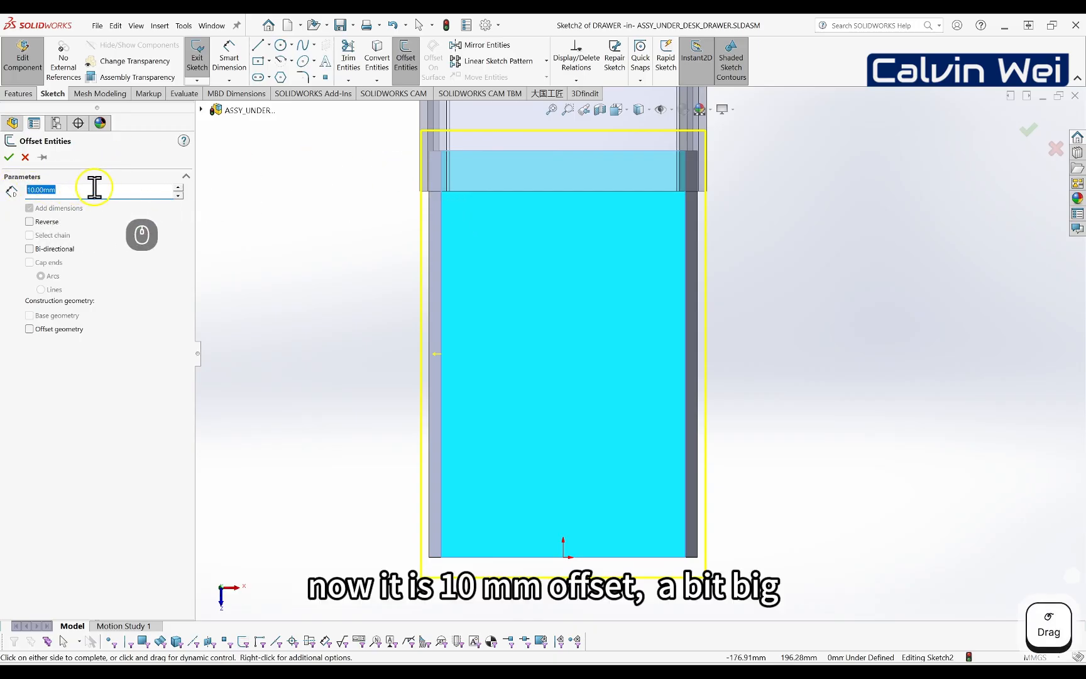
{"action": "type", "text": "3"}
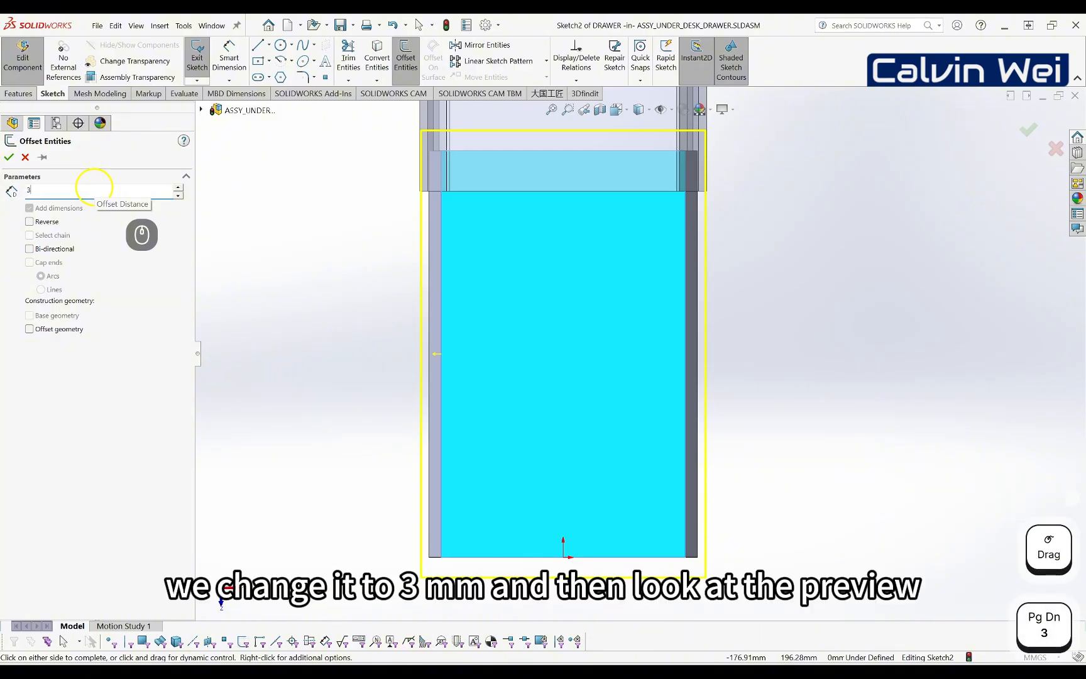
- Offset the outline of the drawer's top face by 3 mm with the direction reversed so it runs inward
{"action": "key", "text": "Return"}
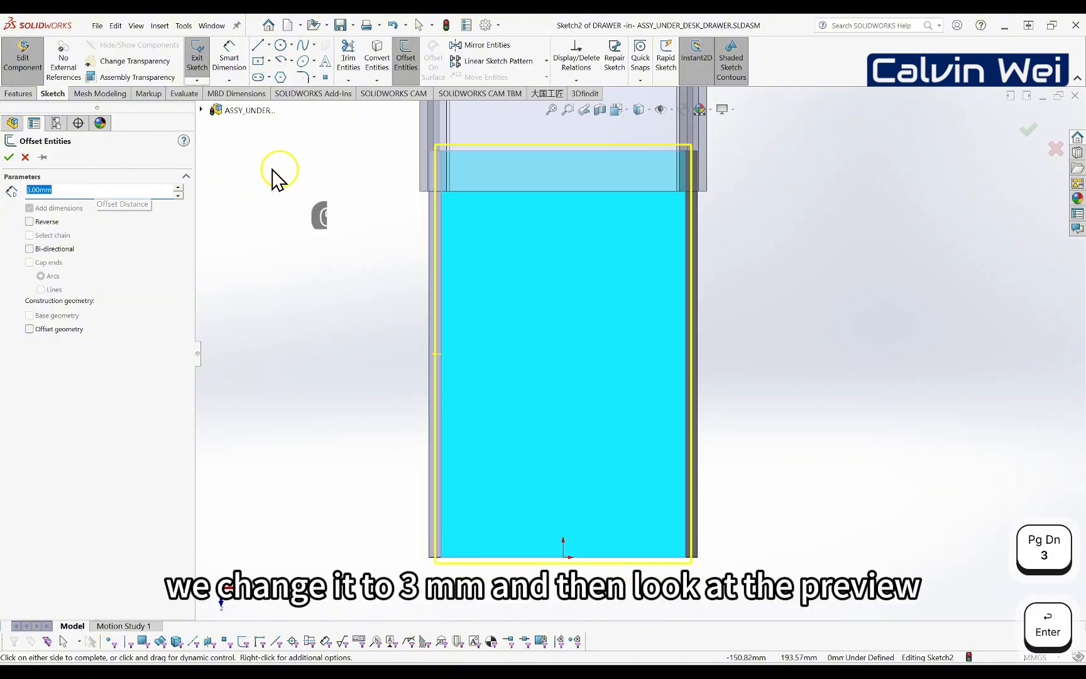
{"action": "scroll", "coordinate": [454, 151], "scroll_direction": "down", "scroll_amount": 2}
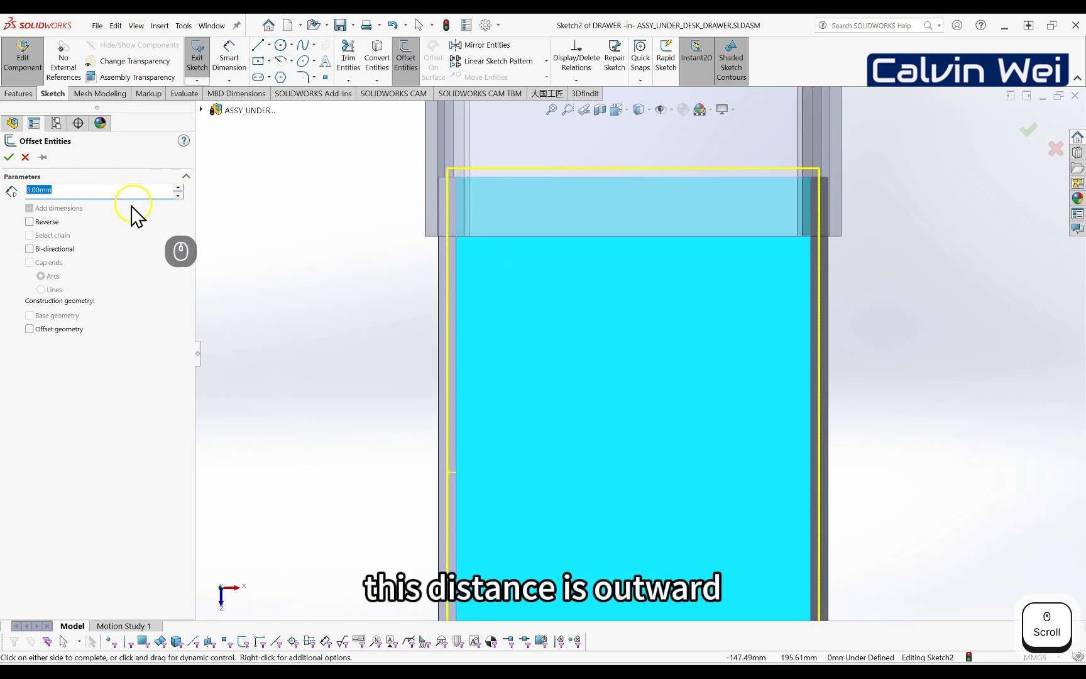
{"action": "left_click", "coordinate": [30, 223]}
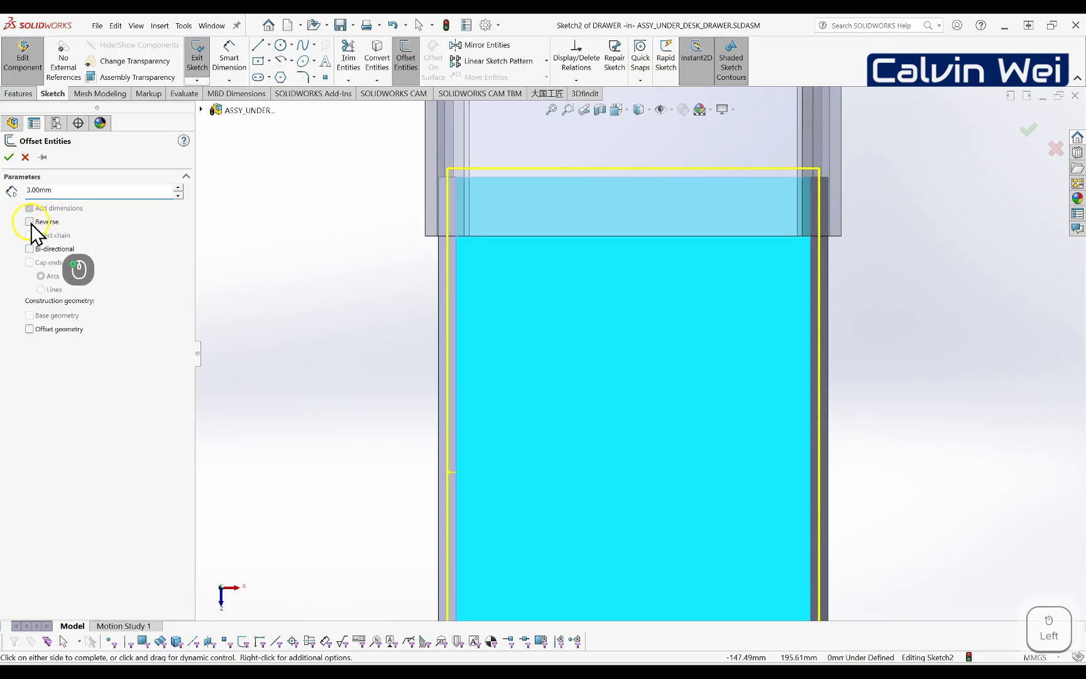
{"action": "scroll", "coordinate": [451, 269], "scroll_direction": "down", "scroll_amount": 5}
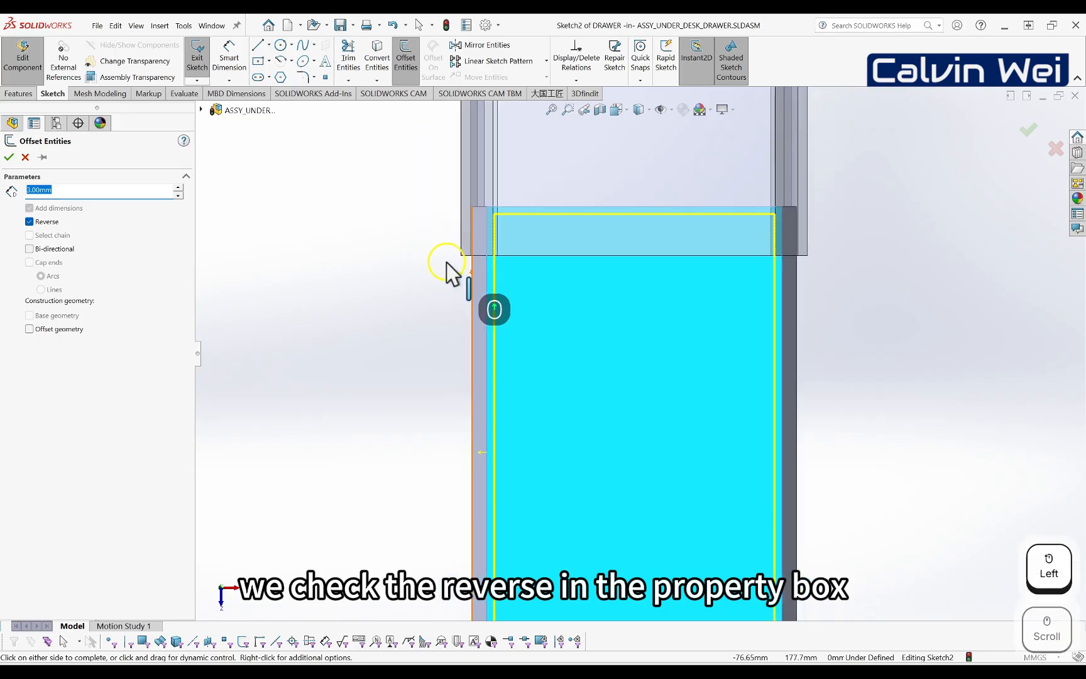
{"action": "scroll", "coordinate": [668, 436], "scroll_direction": "up", "scroll_amount": 2}
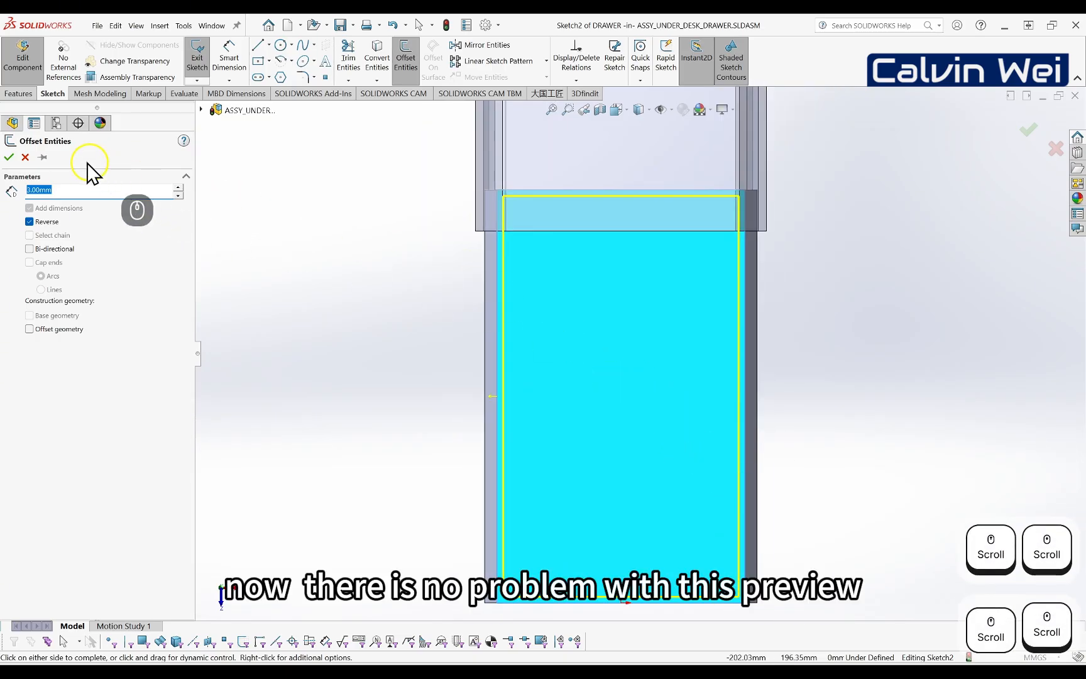
{"action": "left_click", "coordinate": [9, 158]}
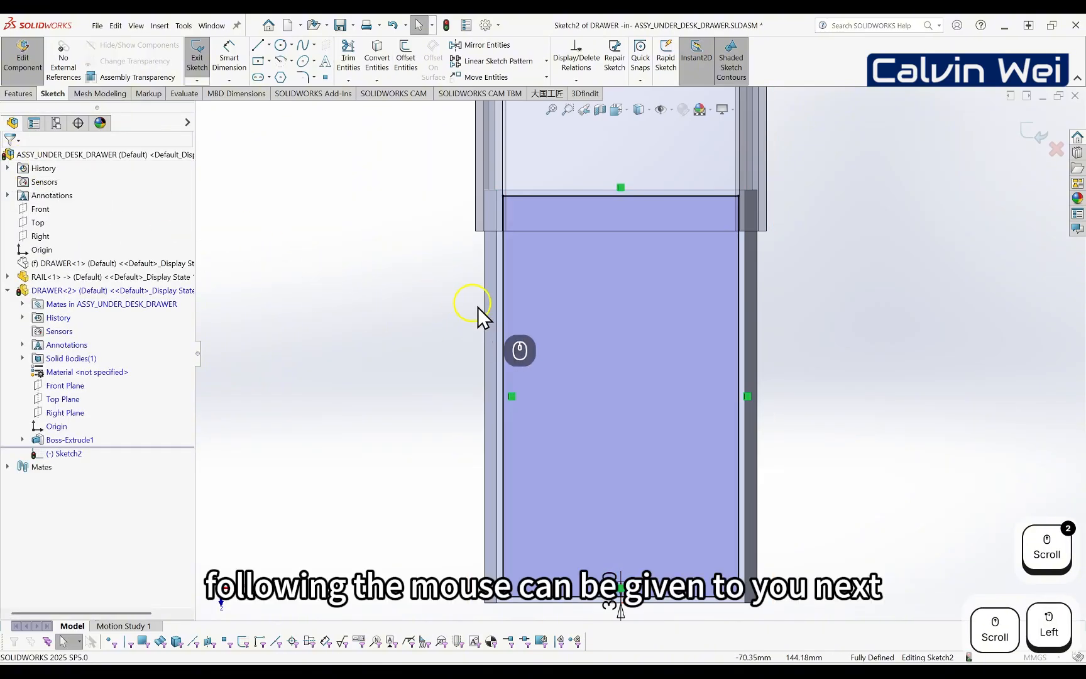
- Start an Extruded Cut from the inset rectangle with the Offset From Surface end condition
{"action": "mouse_move", "coordinate": [478, 306]}
{"action": "middle_mouse_down"}
{"action": "mouse_move", "coordinate": [606, 356]}
{"action": "mouse_move", "coordinate": [626, 291]}
{"action": "mouse_move", "coordinate": [688, 281]}
{"action": "mouse_move", "coordinate": [633, 277]}
{"action": "mouse_move", "coordinate": [701, 383]}
{"action": "middle_mouse_up"}
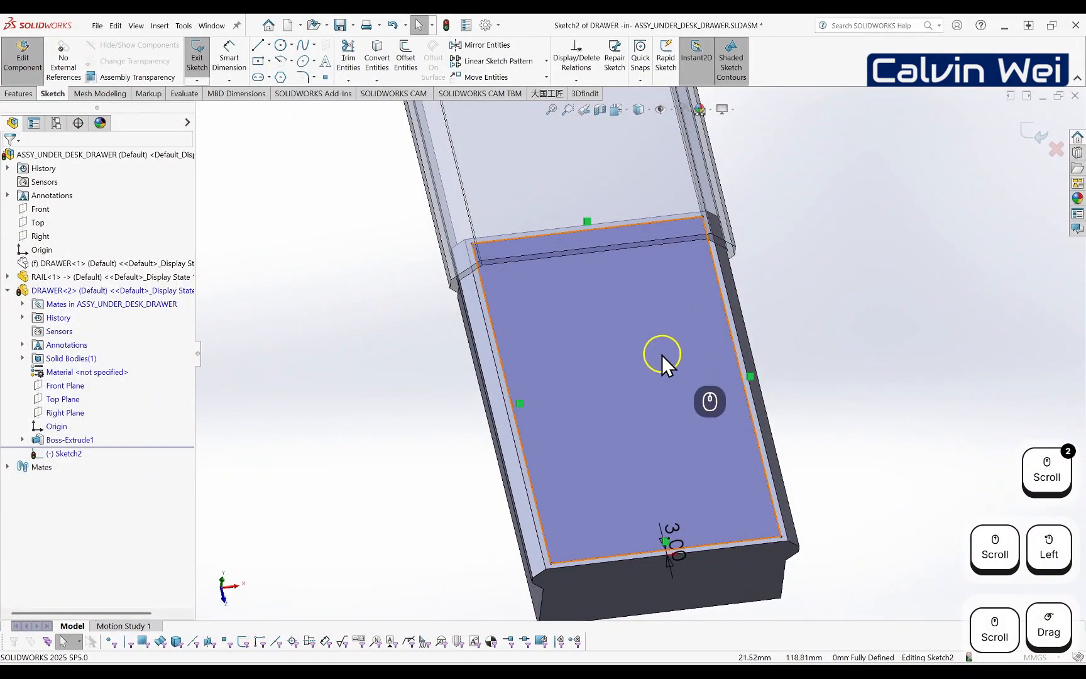
{"action": "left_click", "coordinate": [17, 97]}
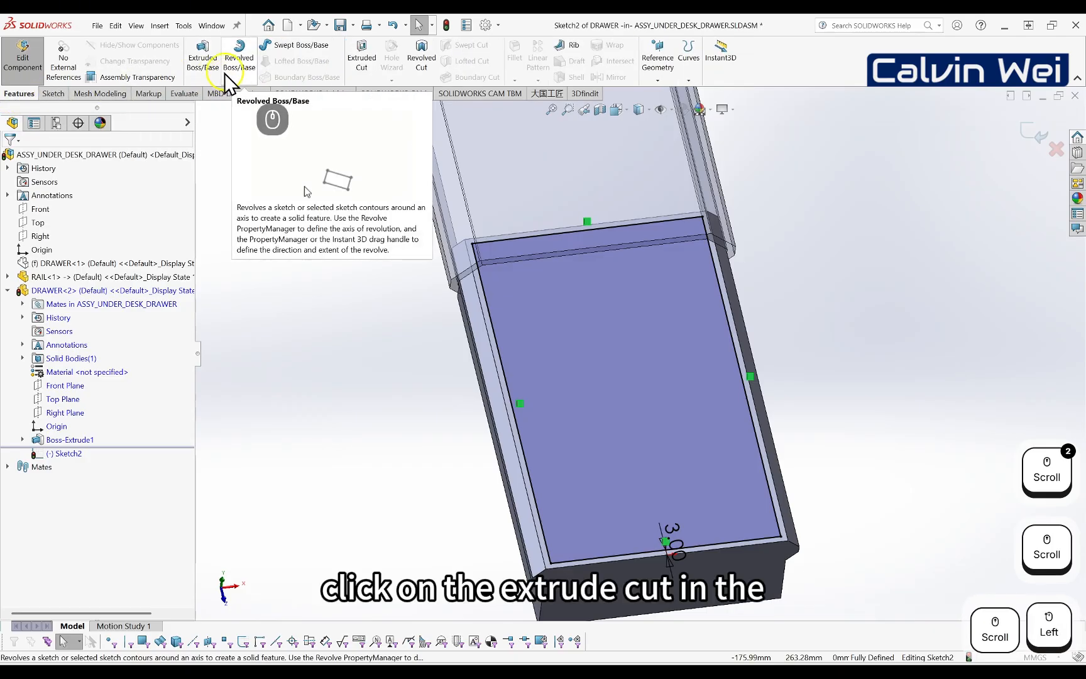
{"action": "left_click", "coordinate": [363, 61]}
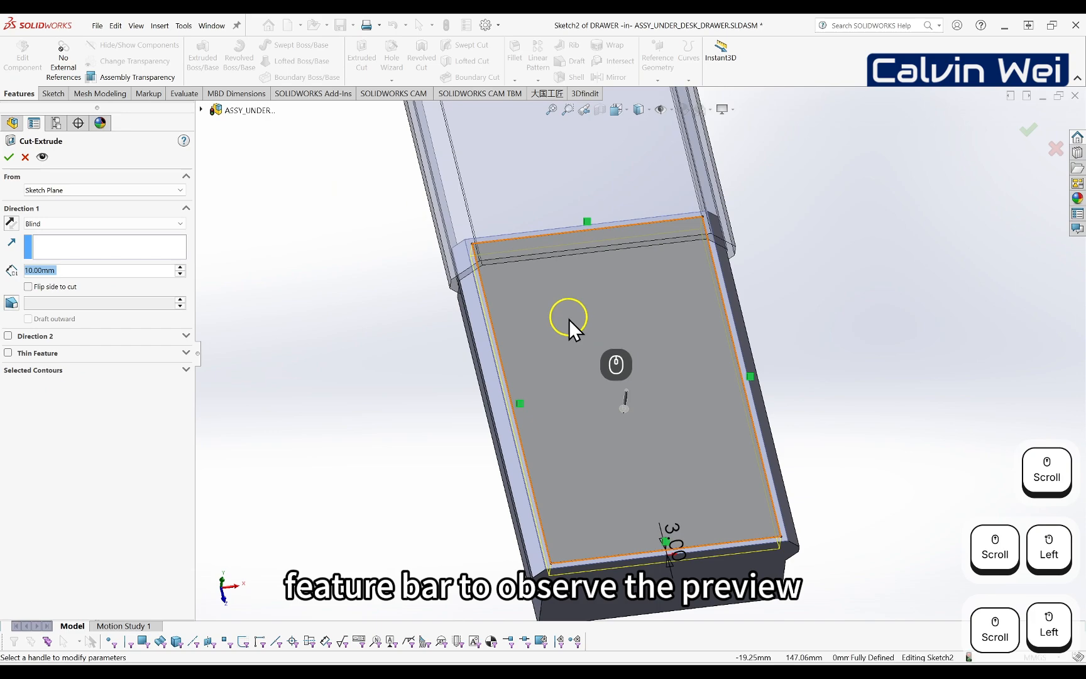
{"action": "middle_click_drag", "start_coordinate": [568, 323], "coordinate": [591, 231]}
{"action": "scroll", "coordinate": [633, 420], "scroll_direction": "down", "scroll_amount": 3}
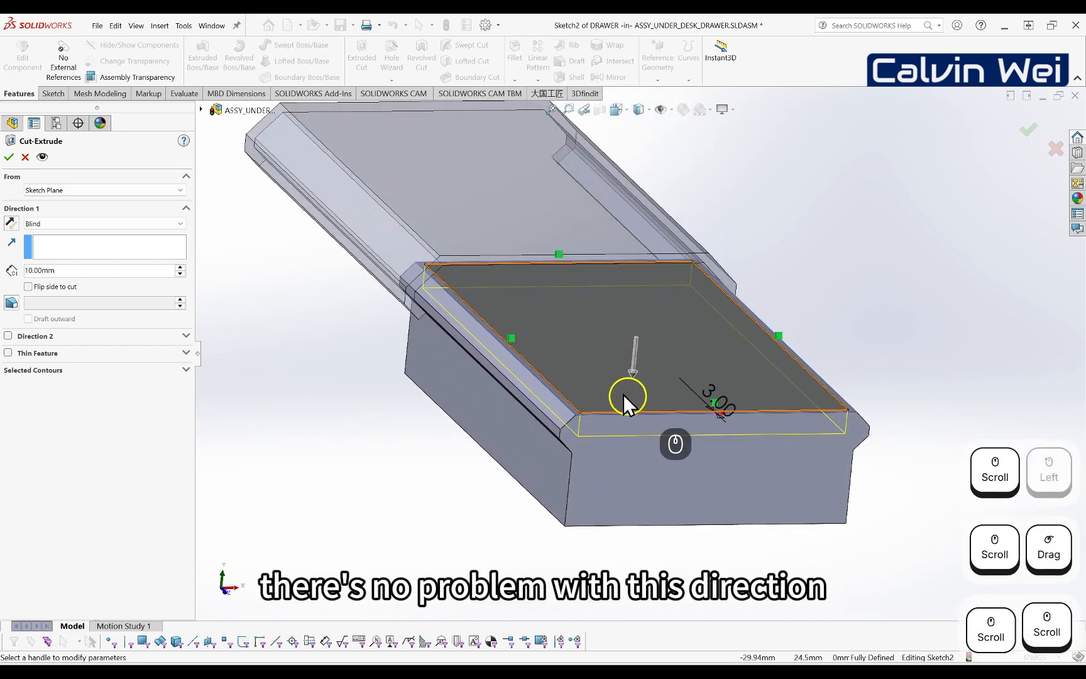
{"action": "left_click", "coordinate": [68, 223]}
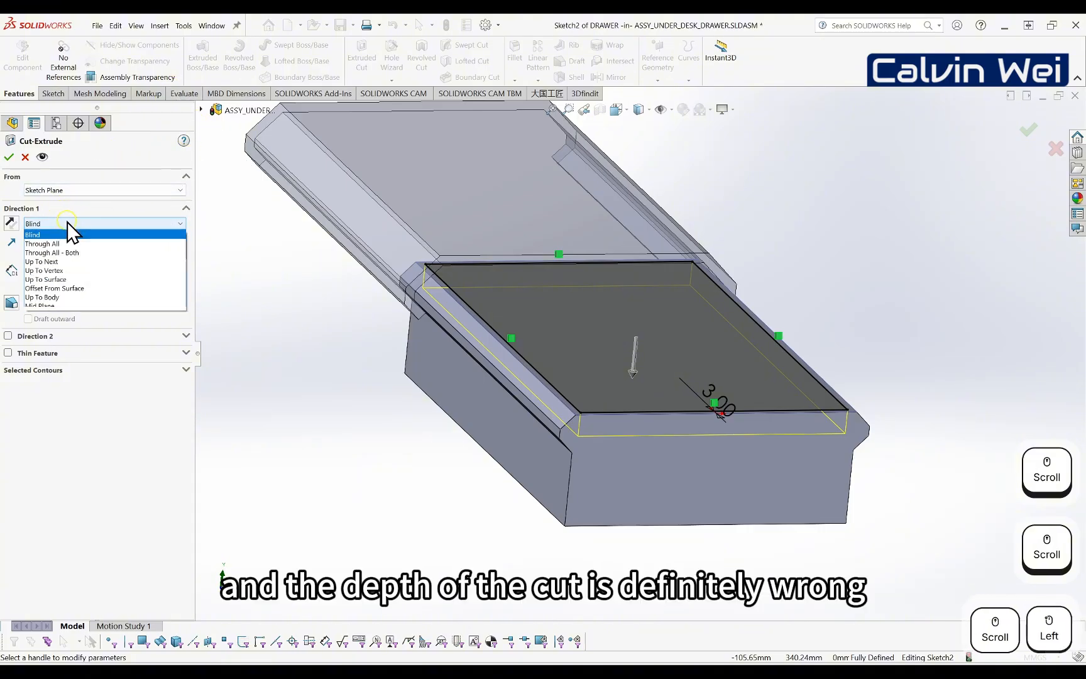
{"action": "left_click", "coordinate": [64, 288]}
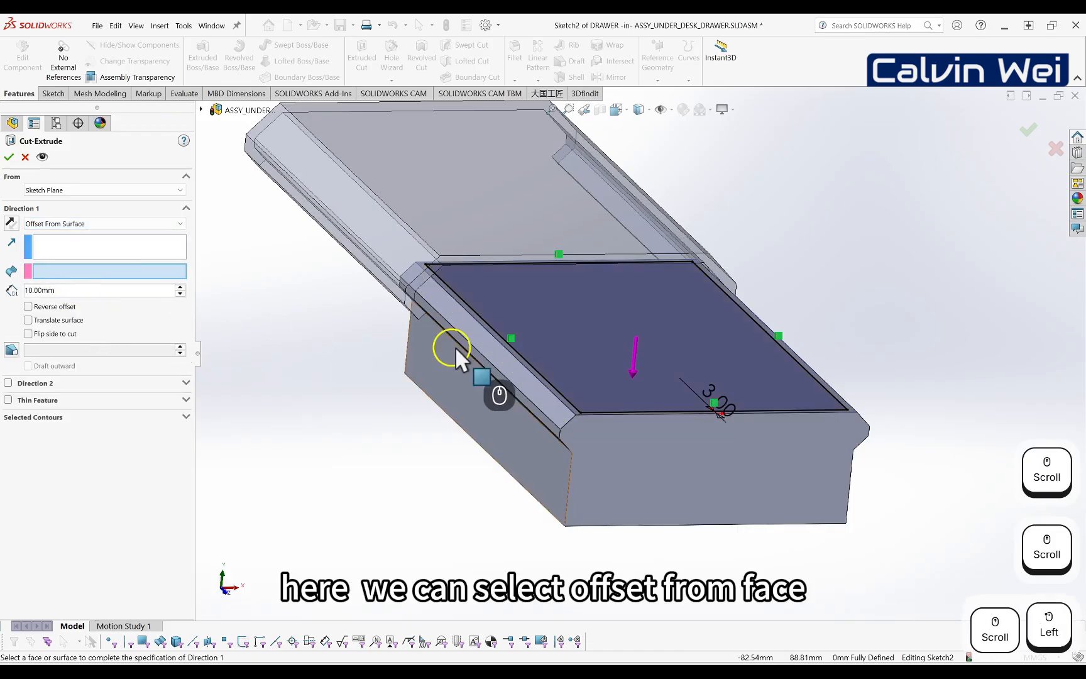
- Use the drawer's outer bottom face as the cut's reference with a 3 mm offset and complete the cut
{"action": "middle_click_drag", "start_coordinate": [455, 346], "coordinate": [496, 264]}
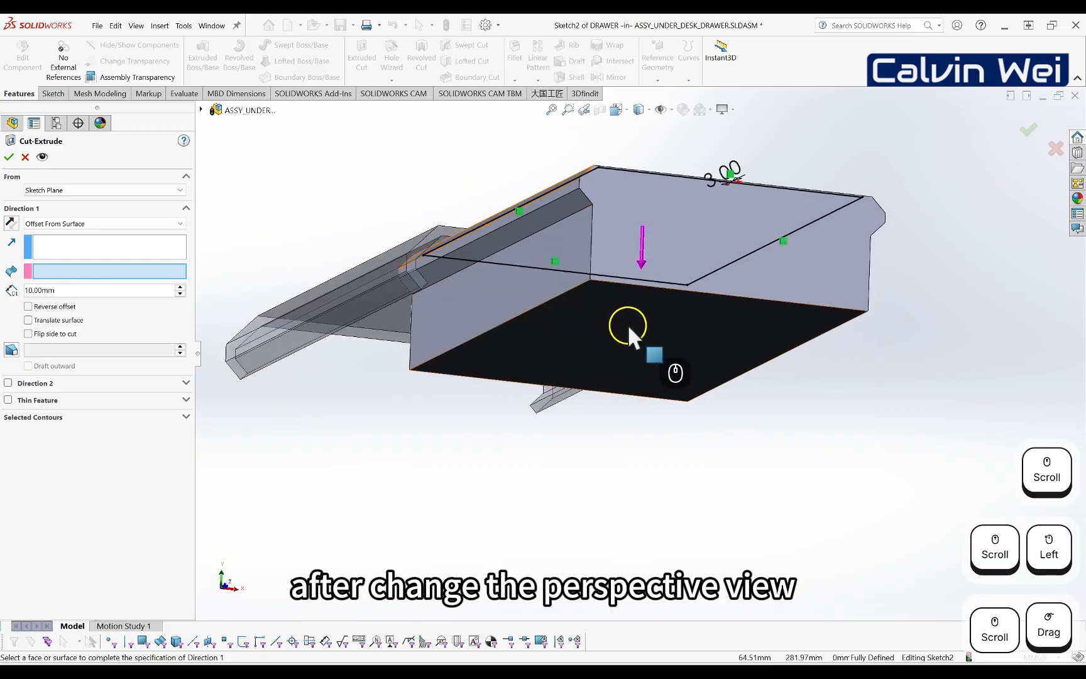
{"action": "left_click", "coordinate": [628, 323]}
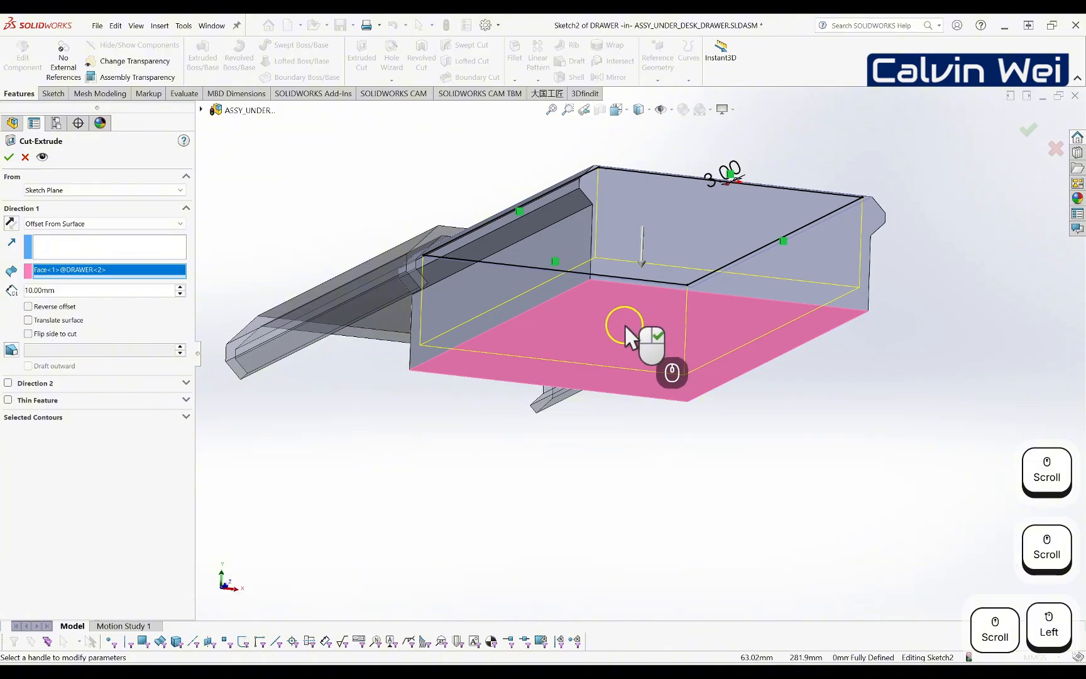
{"action": "double_click", "coordinate": [63, 290]}
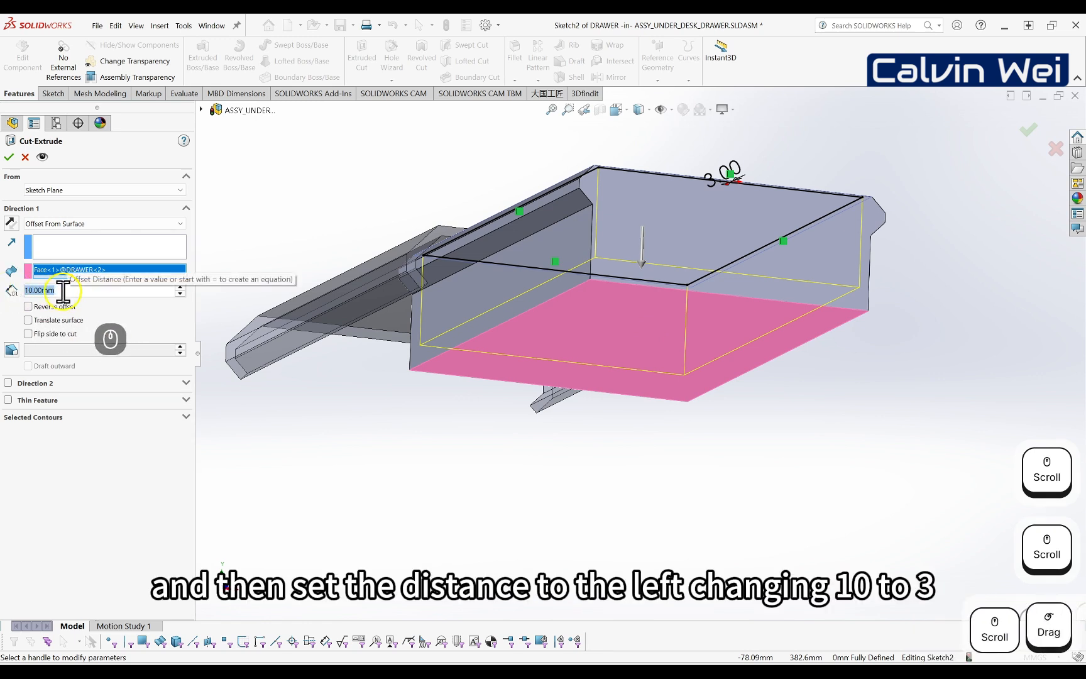
{"action": "type", "text": "3"}
{"action": "key", "text": "Return"}
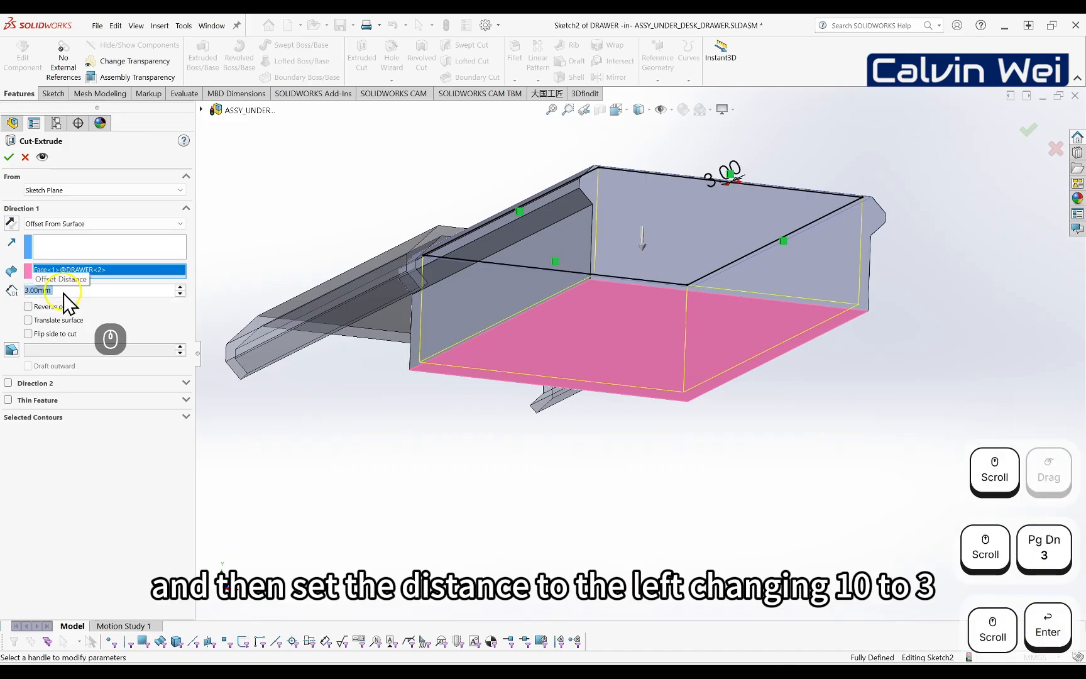
{"action": "mouse_move", "coordinate": [509, 315]}
{"action": "middle_mouse_down"}
{"action": "mouse_move", "coordinate": [492, 338]}
{"action": "mouse_move", "coordinate": [486, 380]}
{"action": "mouse_move", "coordinate": [440, 367]}
{"action": "middle_mouse_up"}
{"action": "left_click", "coordinate": [8, 158]}
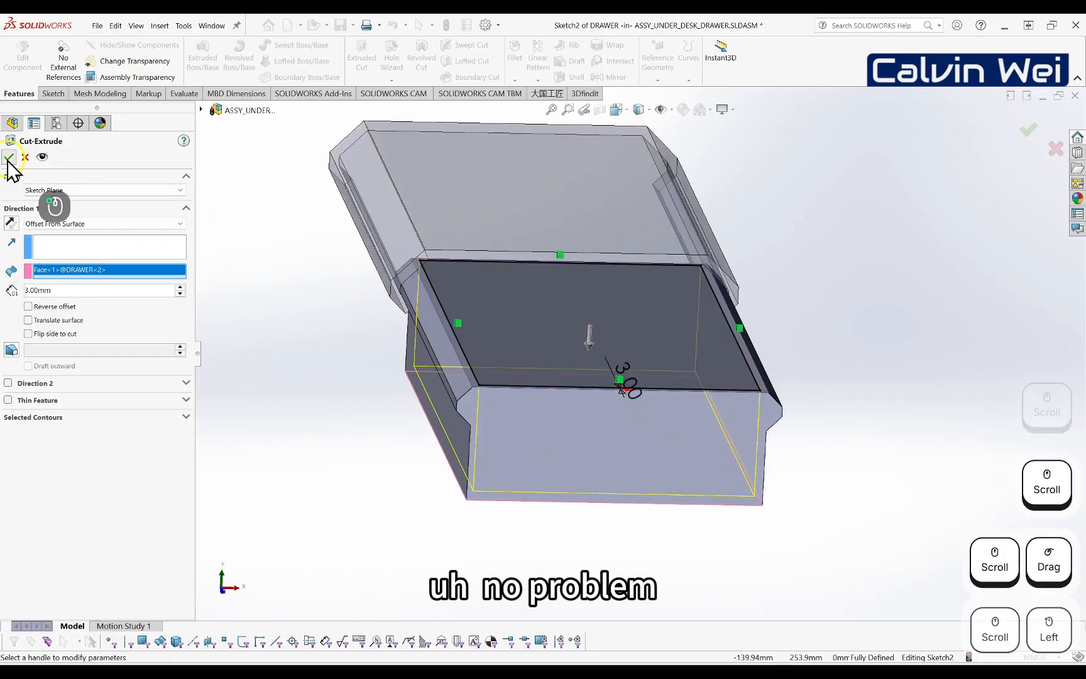
- Sketch a vertical line on the drawer's inside floor, from the midpoint of its front edge to the midpoint of its rear edge
{"action": "middle_click_drag", "start_coordinate": [417, 311], "coordinate": [622, 451]}
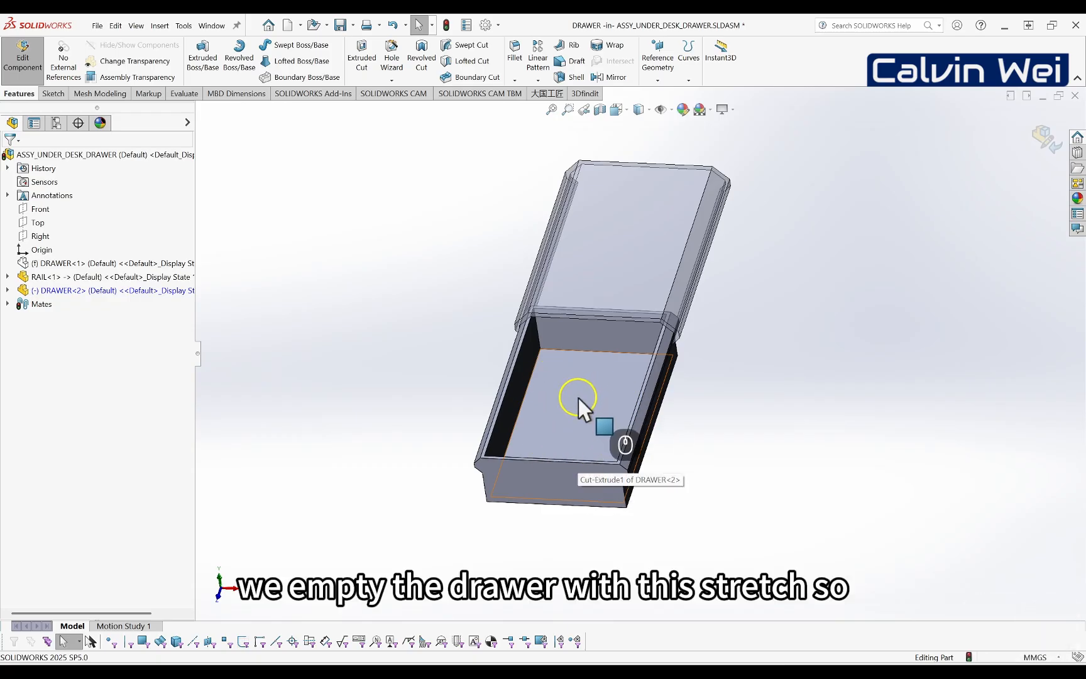
{"action": "middle_click_drag", "start_coordinate": [577, 398], "coordinate": [605, 408]}
{"action": "scroll", "coordinate": [613, 443], "scroll_direction": "down", "scroll_amount": 3}
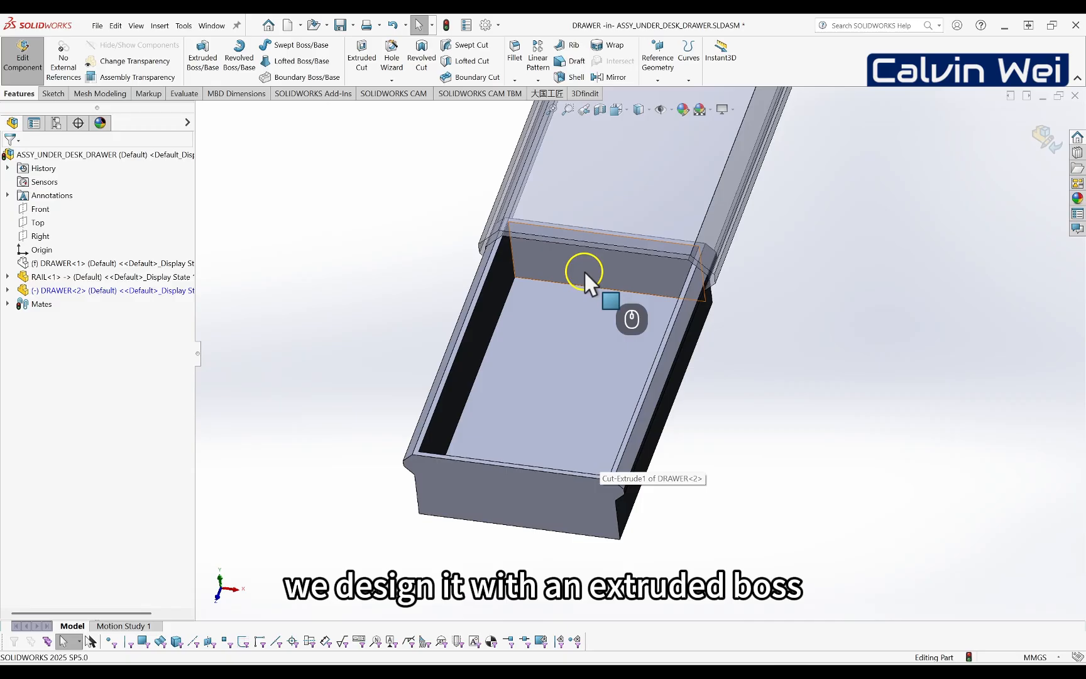
{"action": "left_click", "coordinate": [572, 325]}
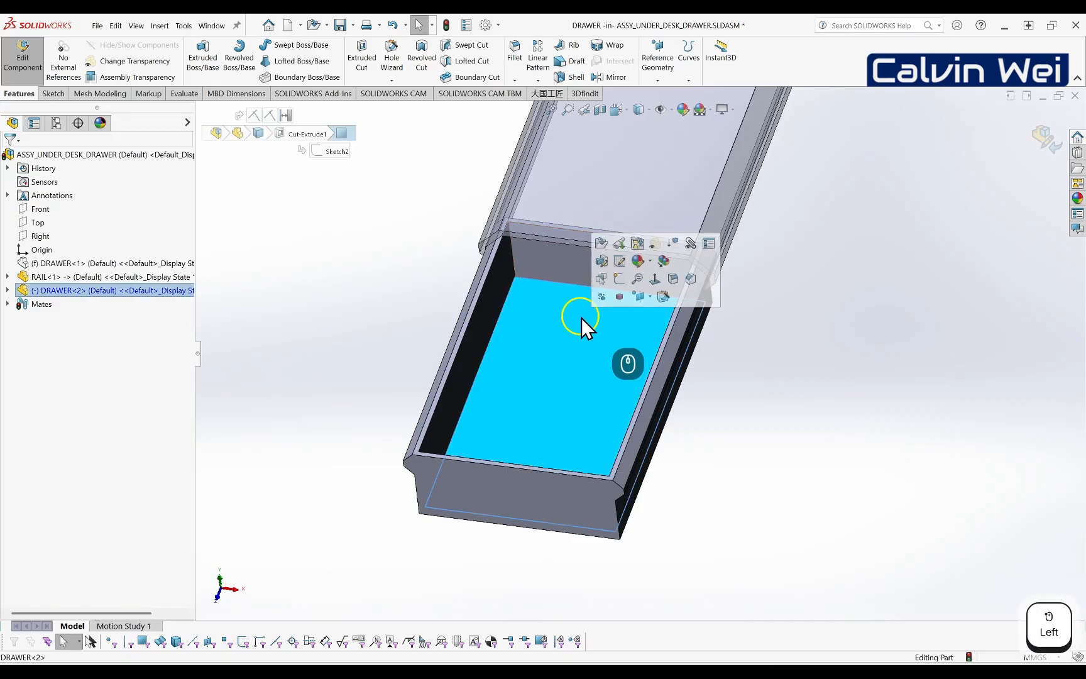
{"action": "left_click", "coordinate": [619, 278]}
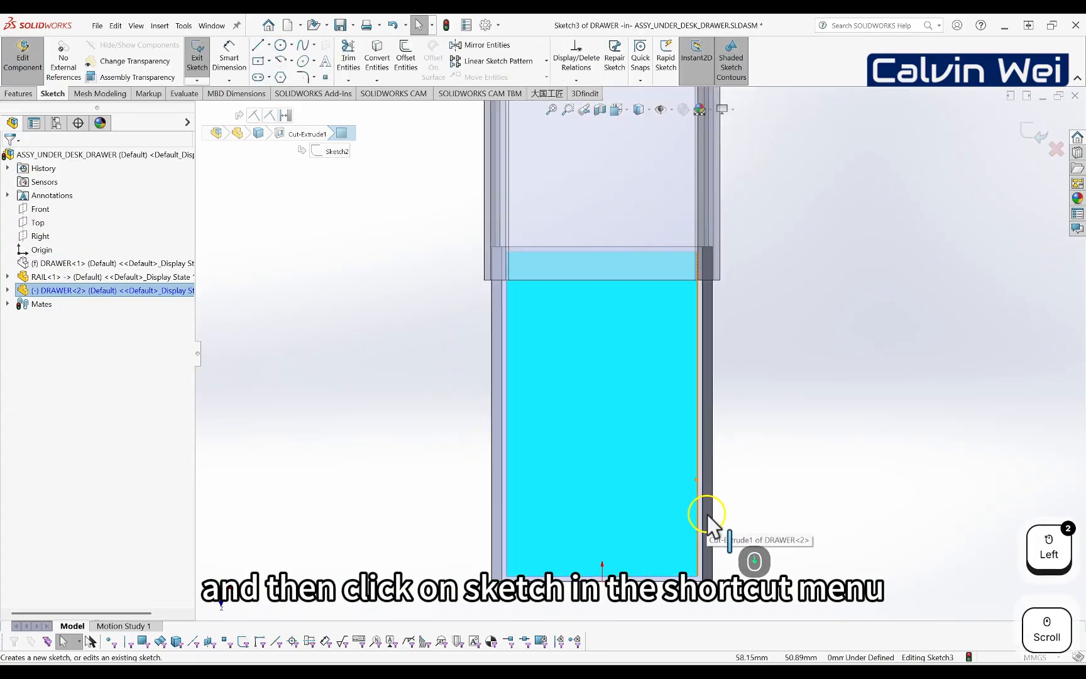
{"action": "scroll", "coordinate": [707, 515], "scroll_direction": "down", "scroll_amount": 2}
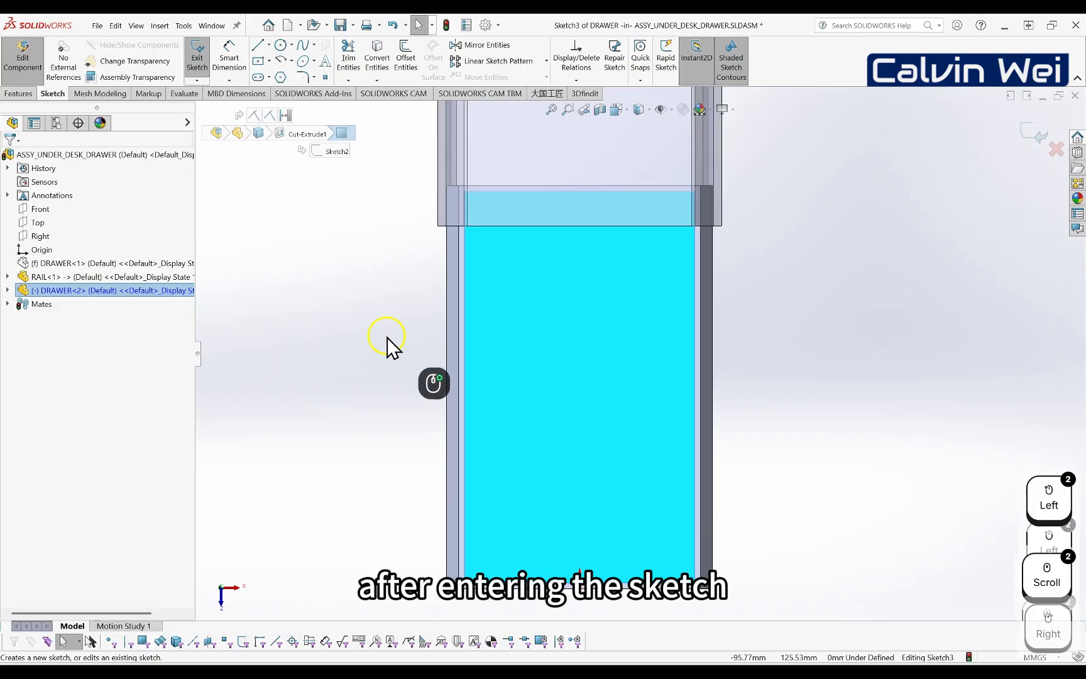
{"action": "right_click_drag", "start_coordinate": [383, 347], "coordinate": [332, 342]}
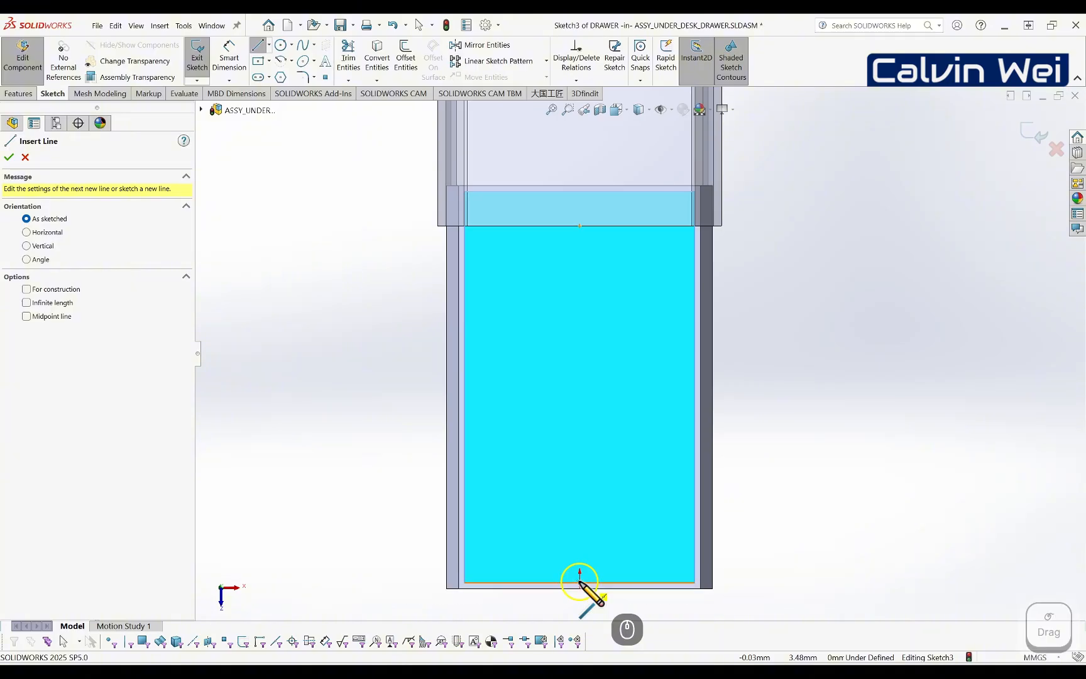
{"action": "left_click", "coordinate": [579, 583]}
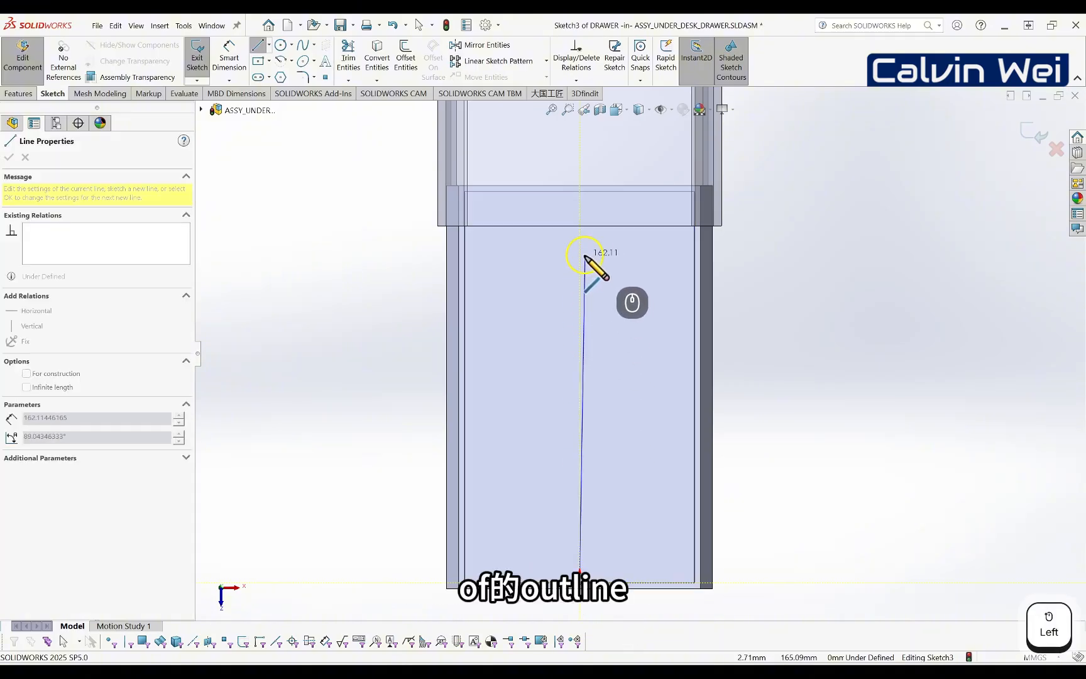
{"action": "left_click", "coordinate": [580, 191]}
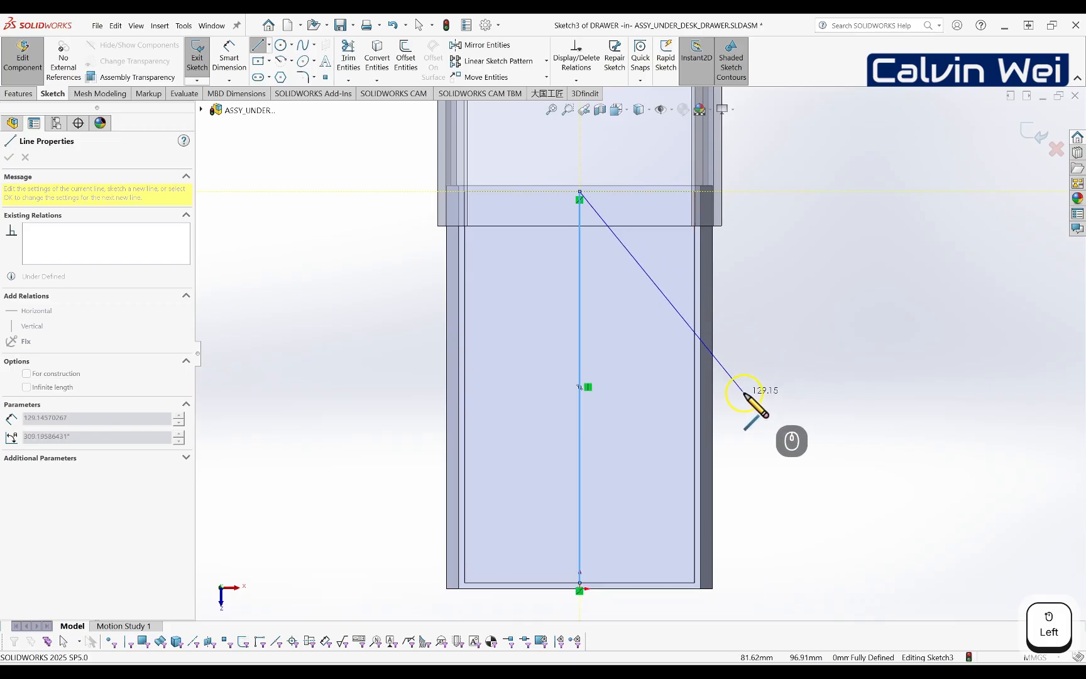
{"action": "key", "text": "Escape"}
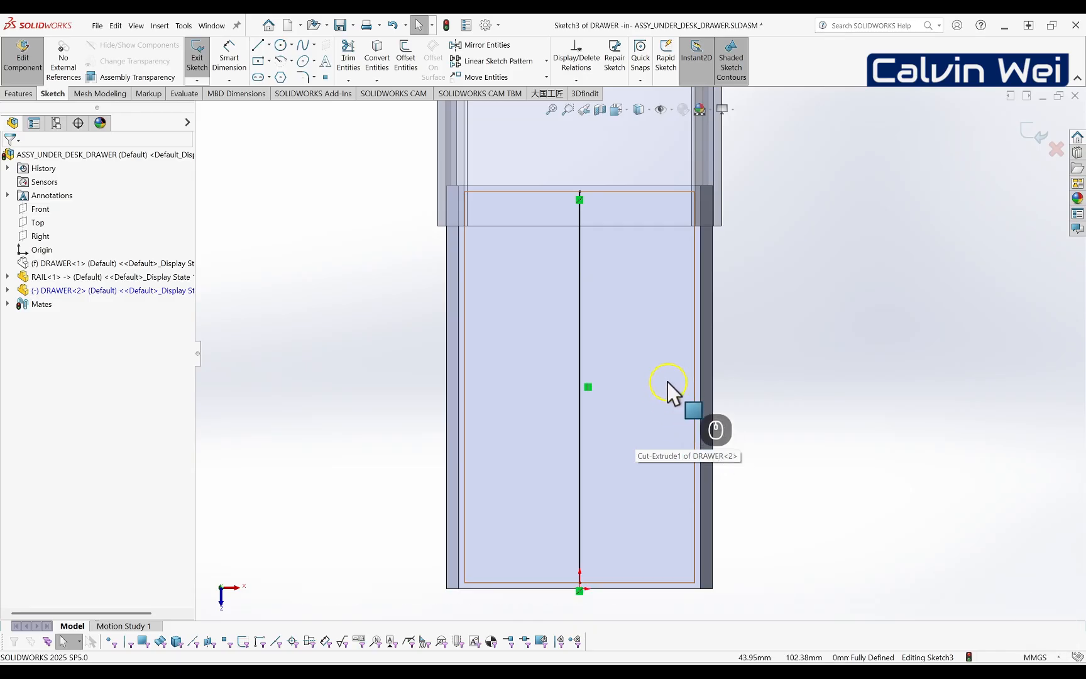
- Start an Extruded Boss from the centre line without closing the sketch with model edges, using the Up To Surface end condition
{"action": "left_click", "coordinate": [18, 94]}
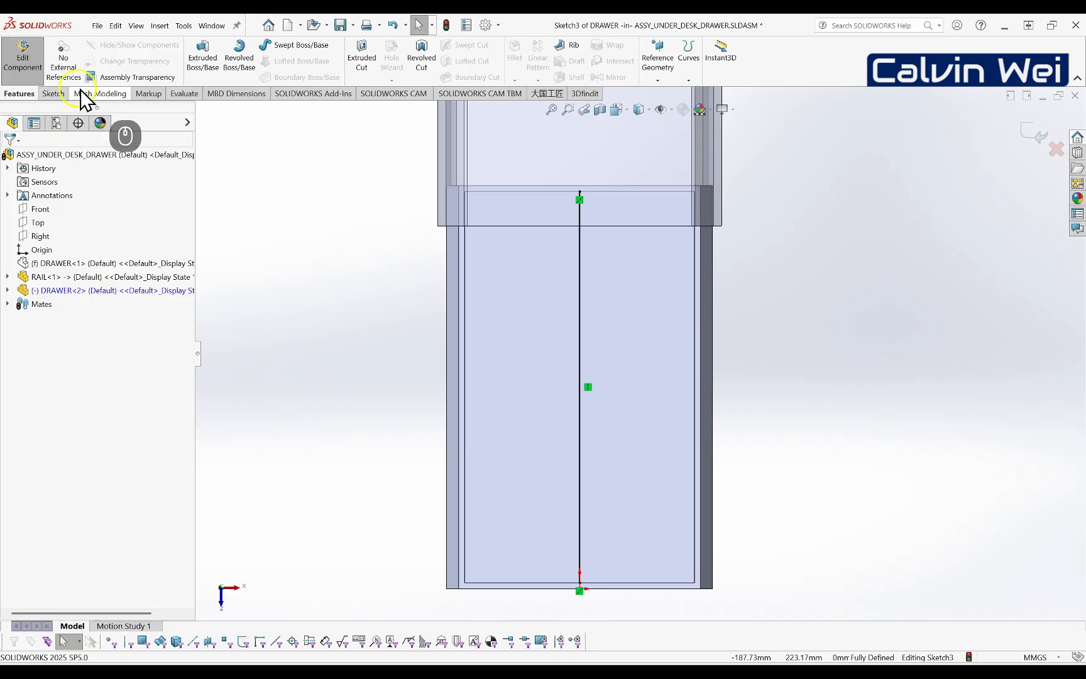
{"action": "left_click", "coordinate": [200, 56]}
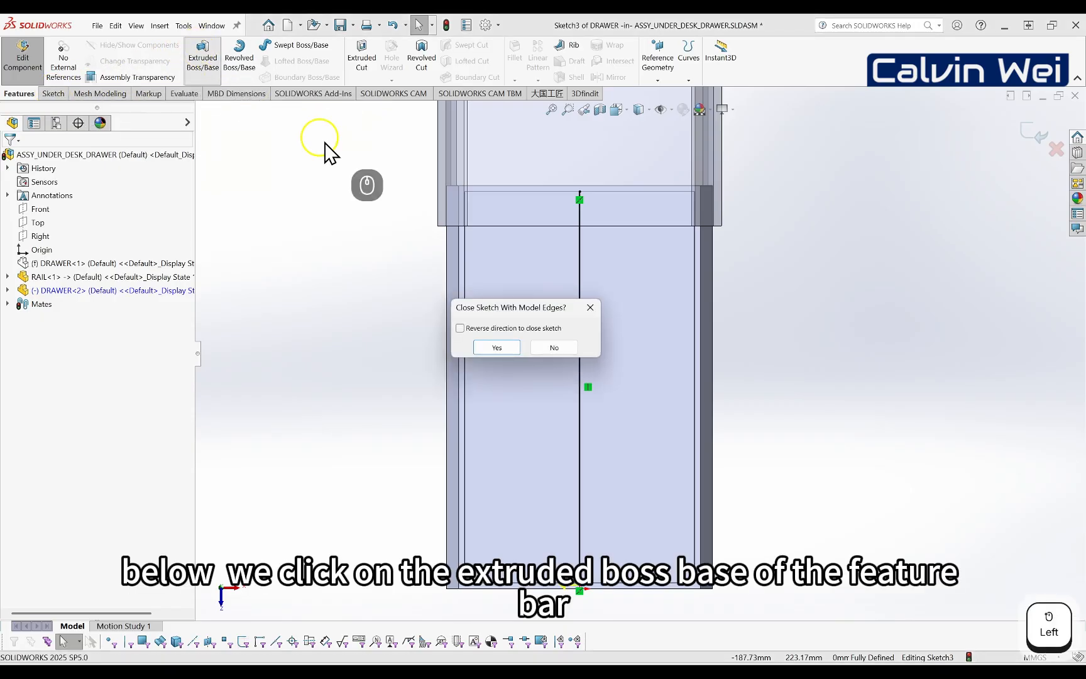
{"action": "left_click", "coordinate": [553, 348]}
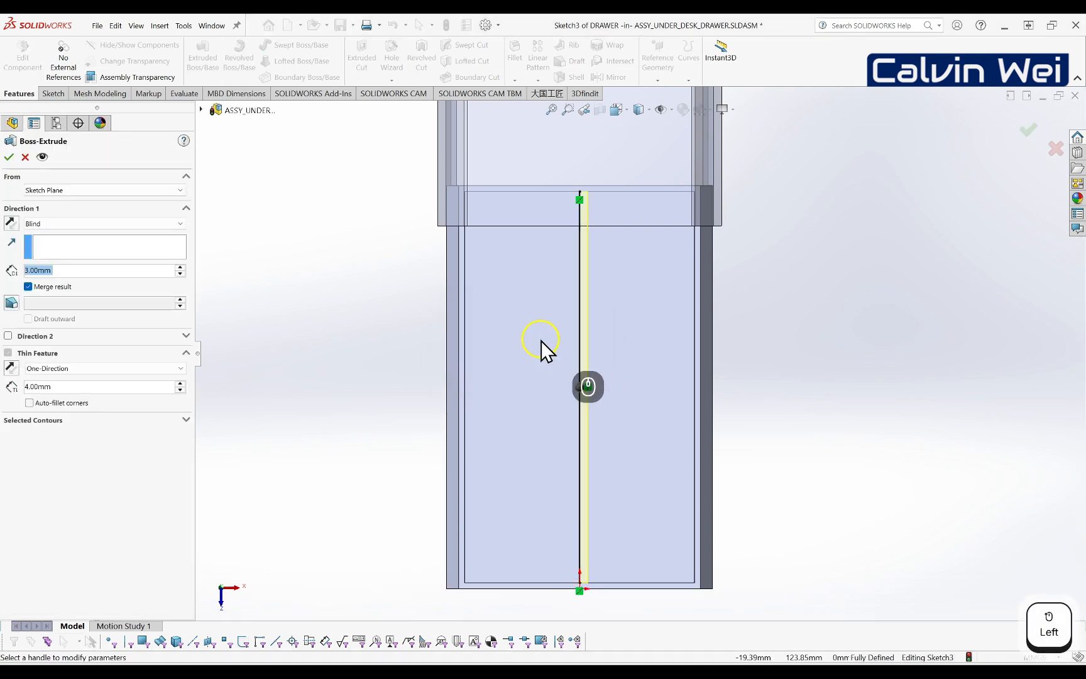
{"action": "middle_click_drag", "start_coordinate": [602, 371], "coordinate": [620, 318]}
{"action": "scroll", "coordinate": [632, 275], "scroll_direction": "down", "scroll_amount": 1}
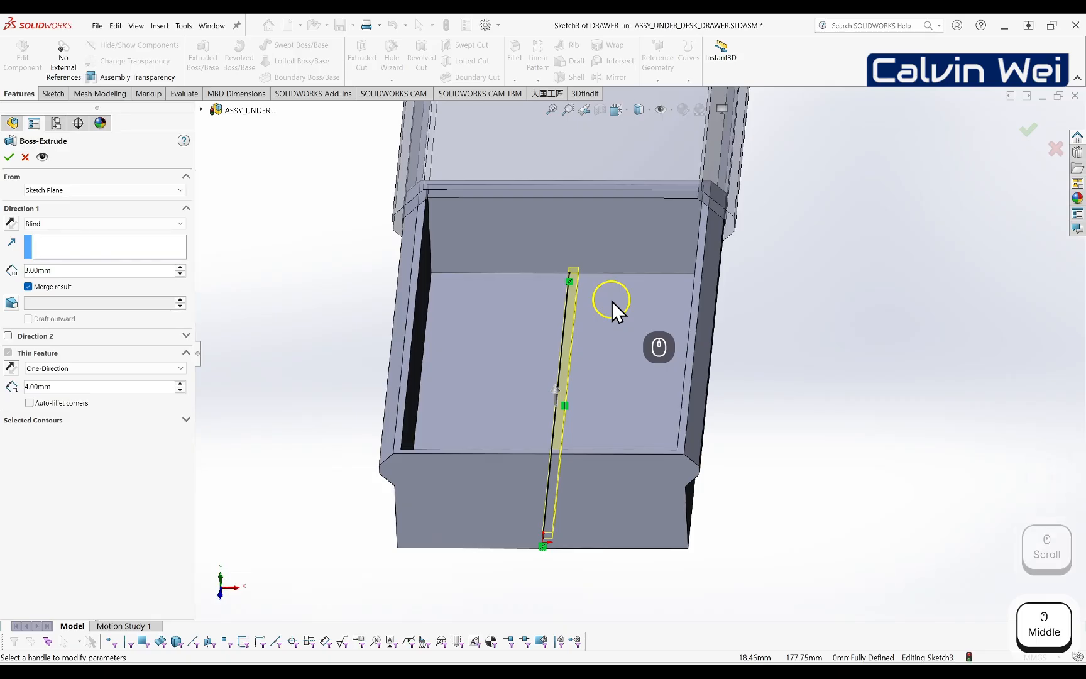
{"action": "left_click", "coordinate": [85, 223]}
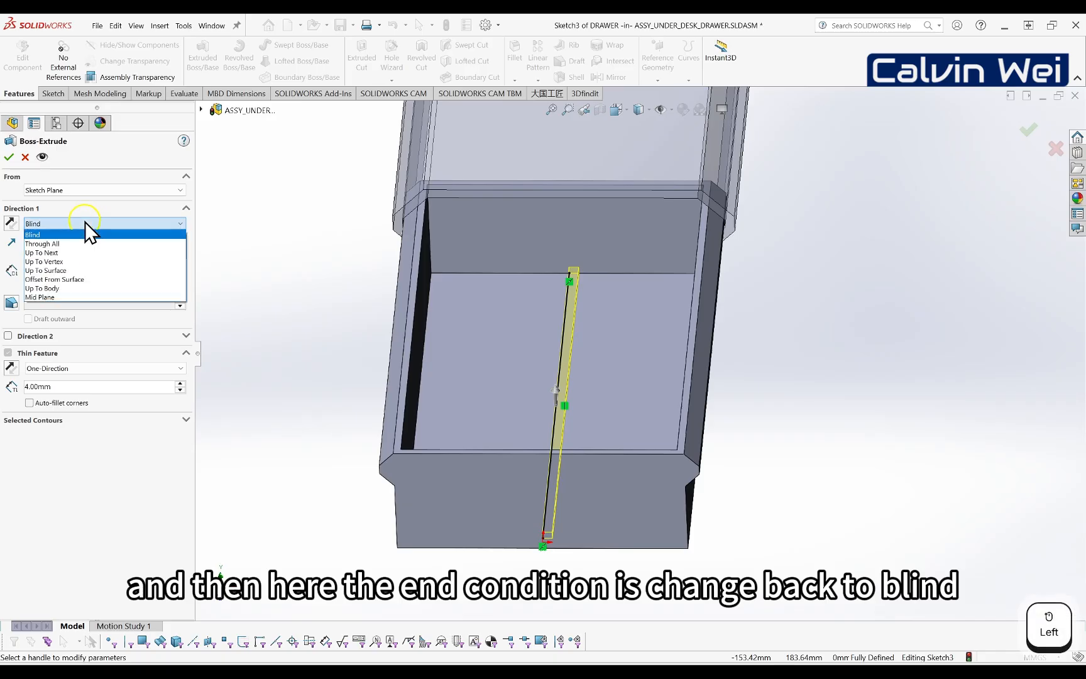
{"action": "left_click", "coordinate": [65, 271]}
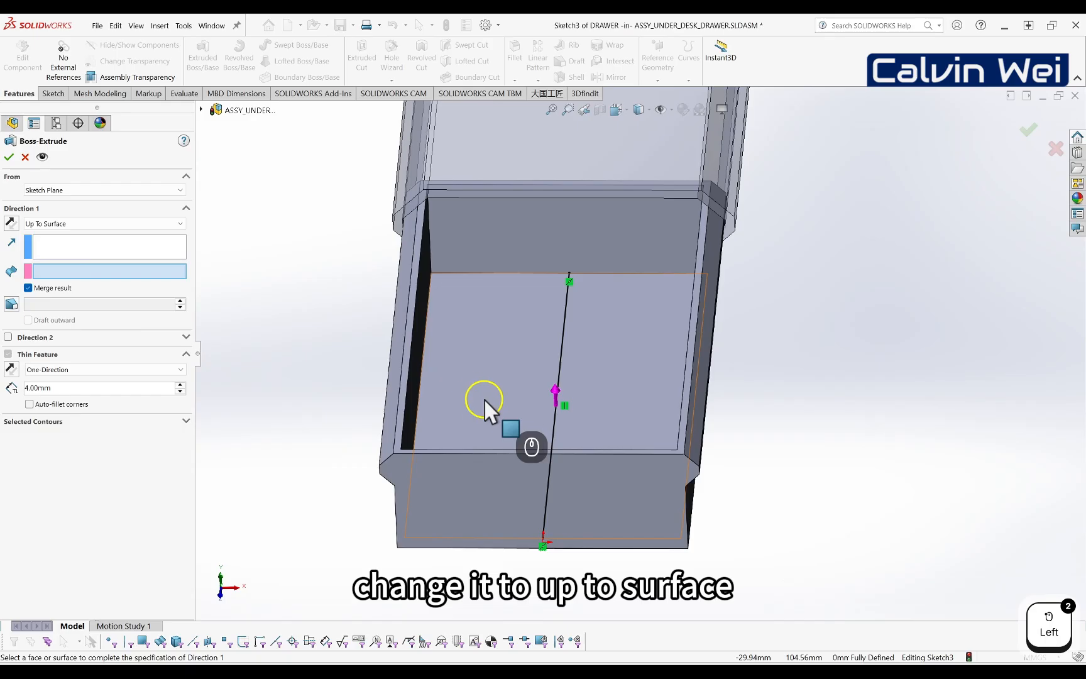
- Use the drawer's top rim face as the surface where the divider extrusion ends
{"action": "scroll", "coordinate": [584, 418], "scroll_direction": "down", "scroll_amount": 2}
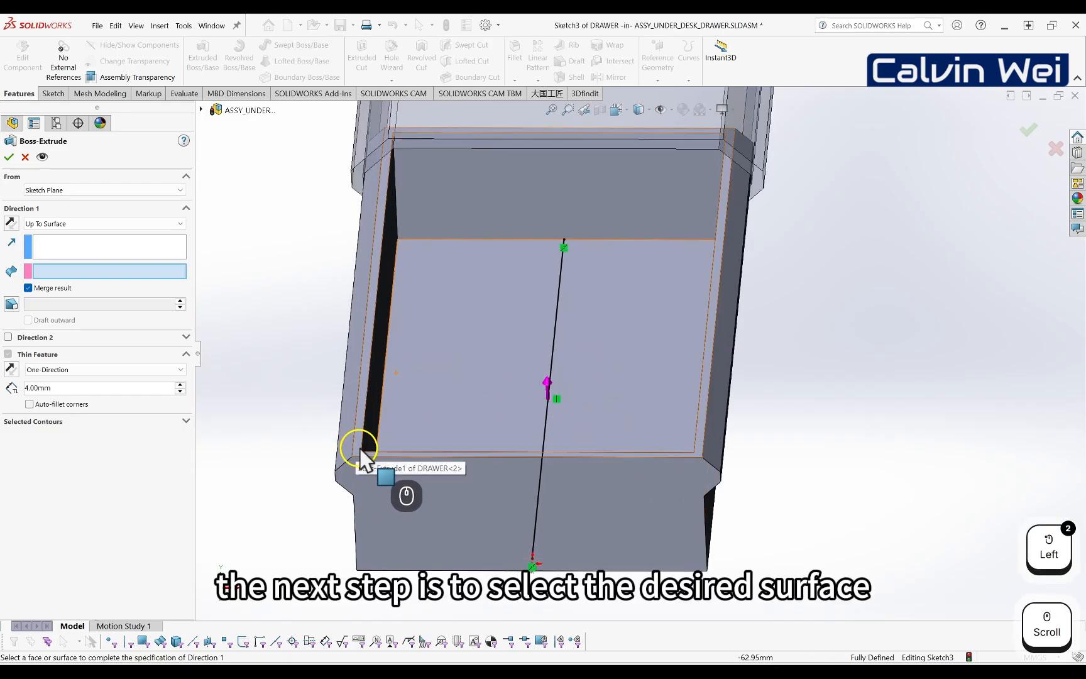
{"action": "middle_click_drag", "start_coordinate": [413, 433], "coordinate": [405, 407]}
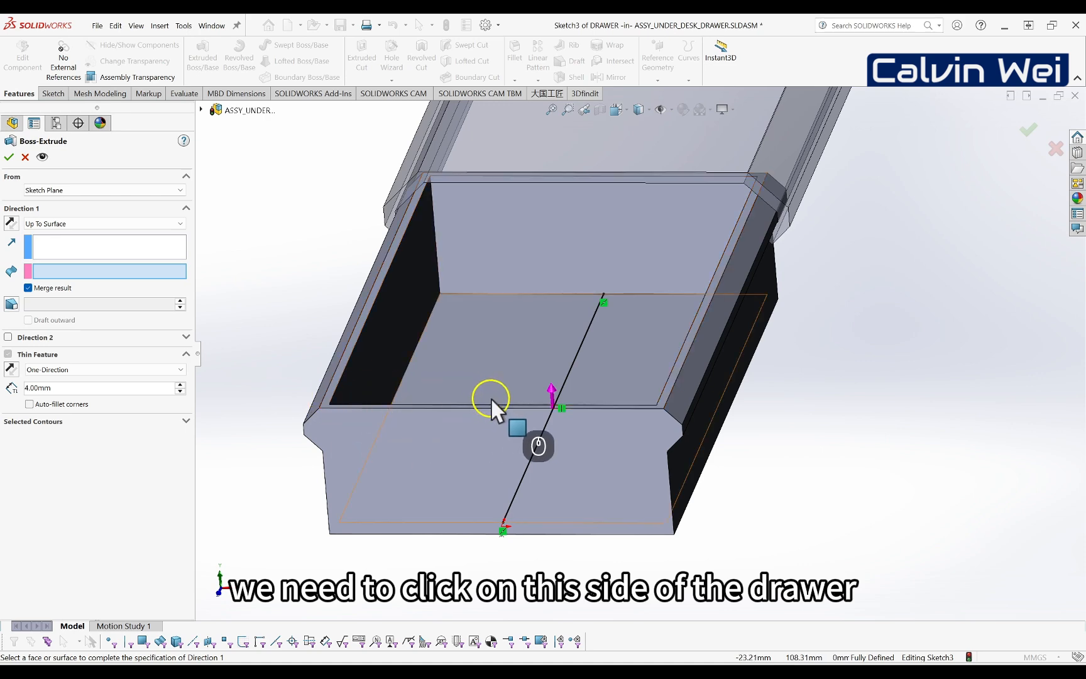
{"action": "middle_click_drag", "start_coordinate": [497, 407], "coordinate": [704, 390]}
{"action": "scroll", "coordinate": [797, 410], "scroll_direction": "down", "scroll_amount": 2}
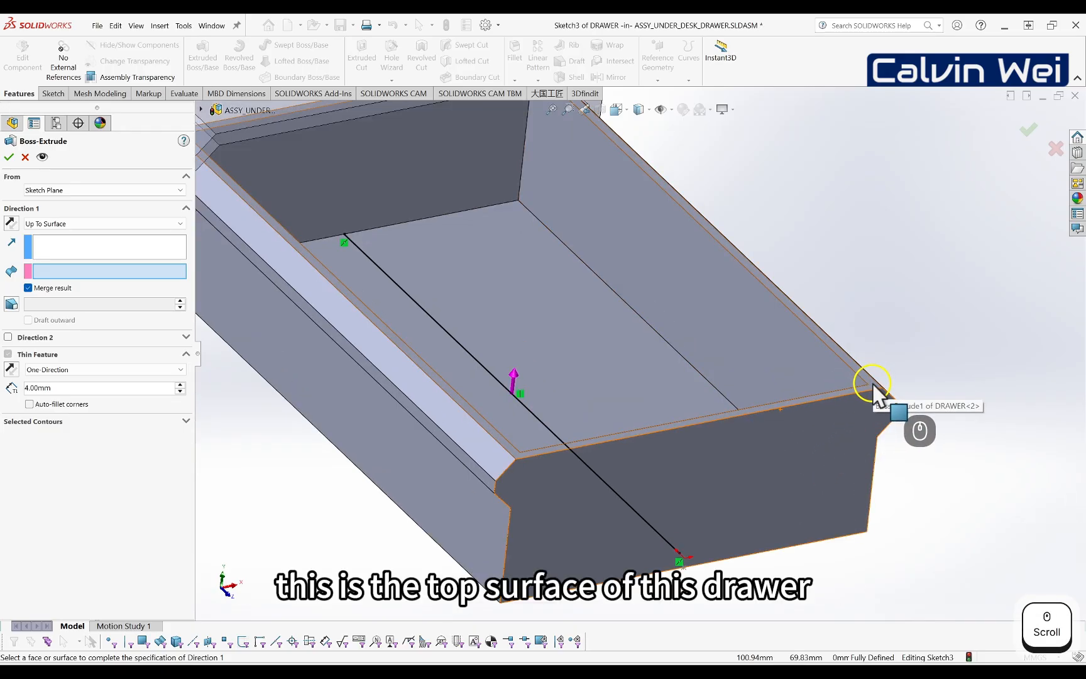
{"action": "left_click", "coordinate": [870, 379]}
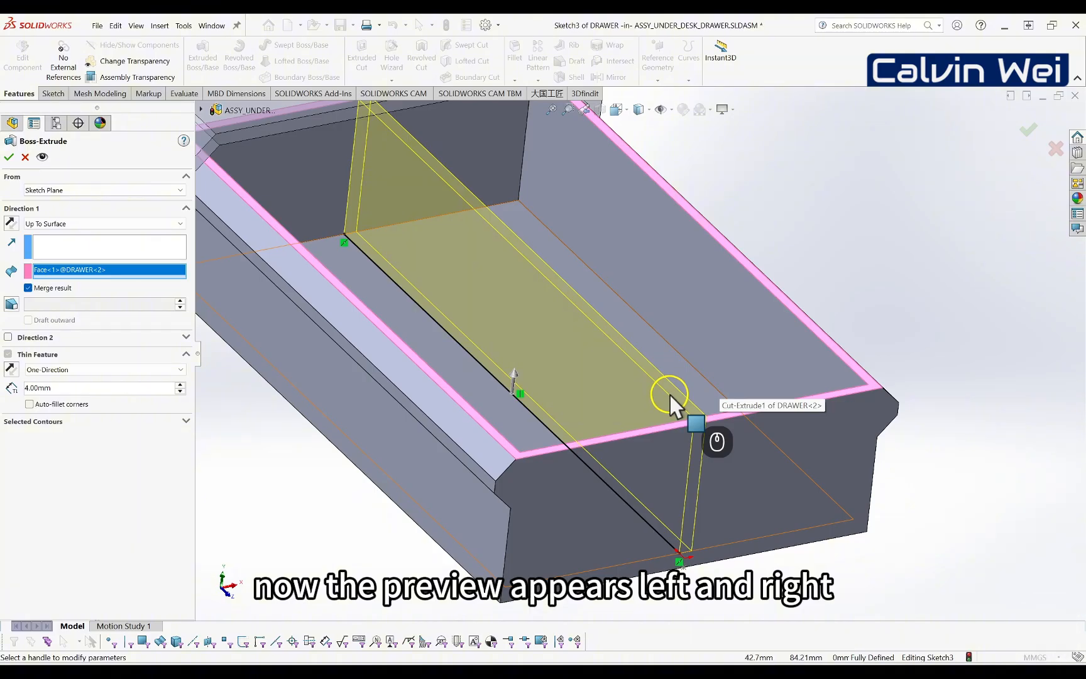
- Set the divider's thin feature to Mid-Plane with a 4 mm thickness and complete the extrusion
{"action": "middle_click_drag", "start_coordinate": [696, 366], "coordinate": [675, 405]}
{"action": "scroll", "coordinate": [674, 404], "scroll_direction": "up", "scroll_amount": 3}
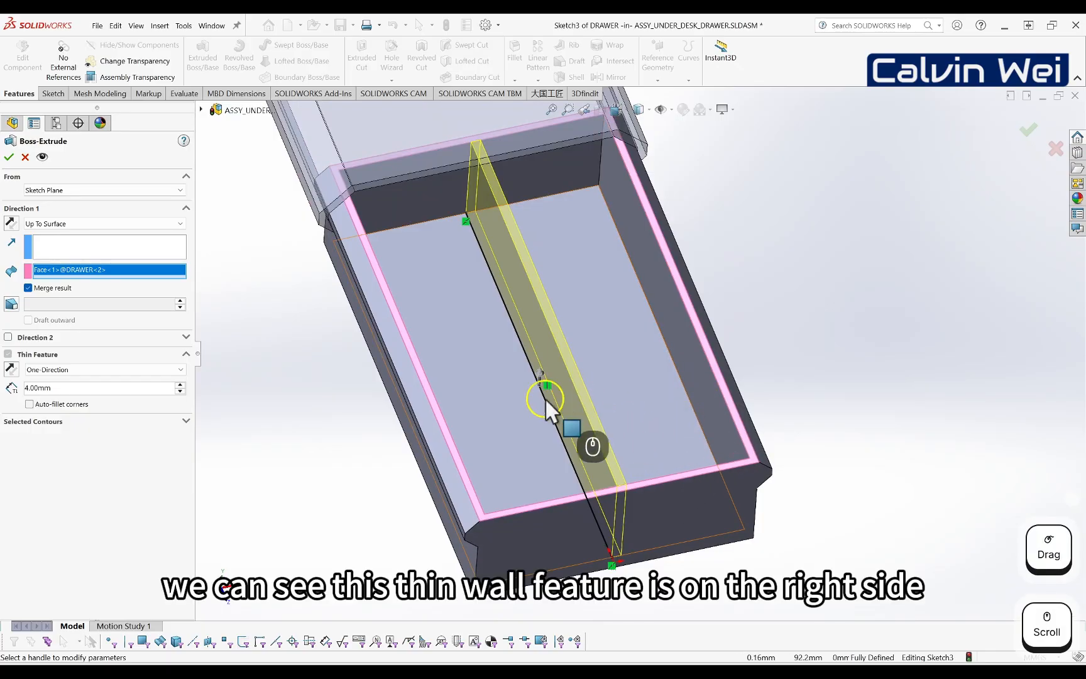
{"action": "left_click", "coordinate": [82, 370]}
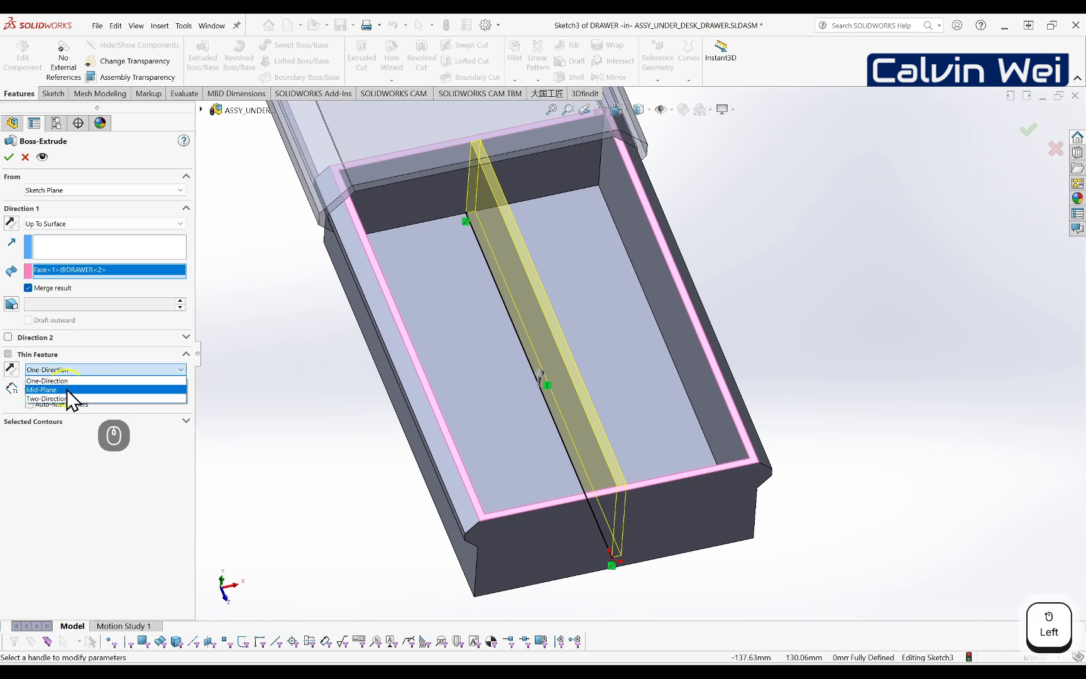
{"action": "left_click", "coordinate": [67, 390]}
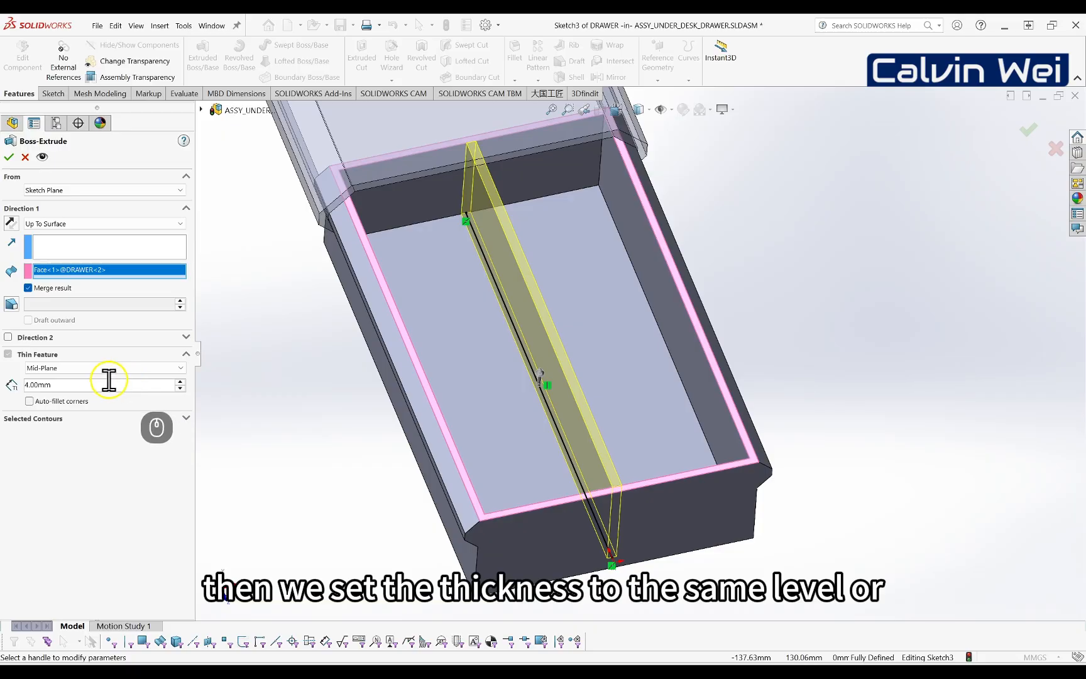
{"action": "left_click", "coordinate": [69, 382]}
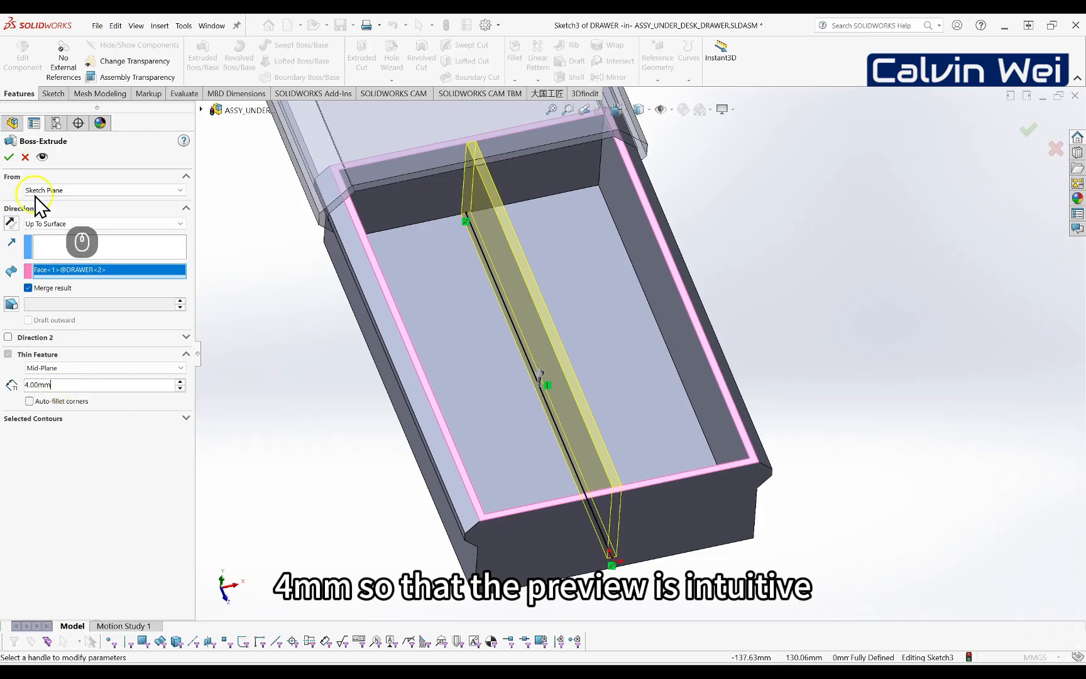
{"action": "left_click", "coordinate": [8, 158]}
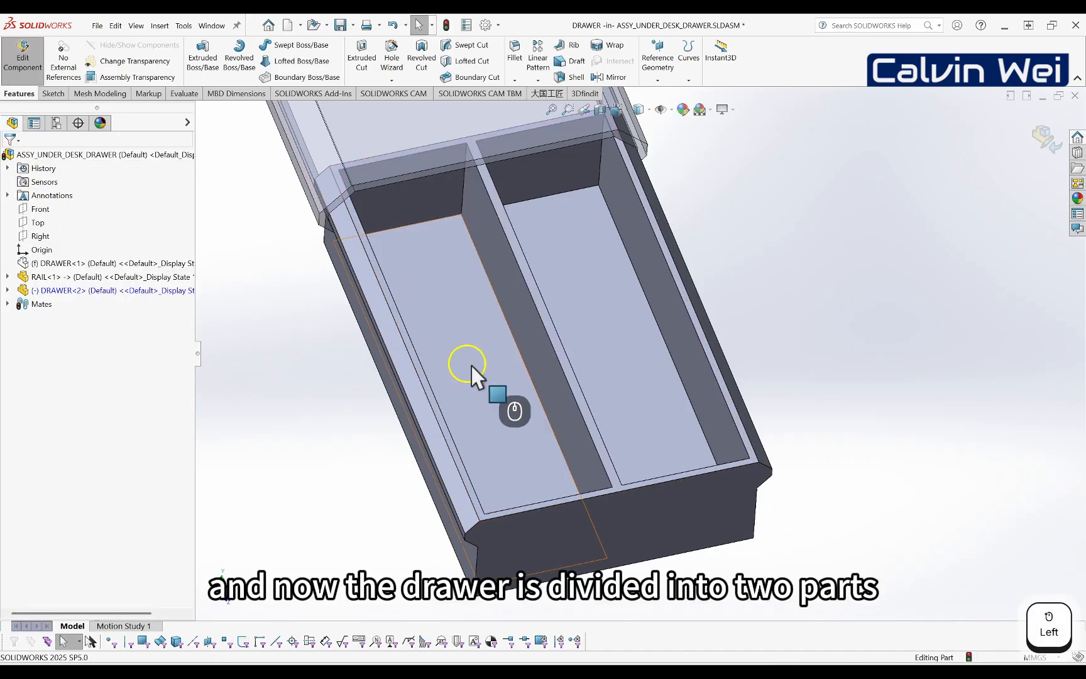
- View the divided drawer up close in the Top orientation
{"action": "middle_click_drag", "start_coordinate": [554, 351], "coordinate": [548, 380]}
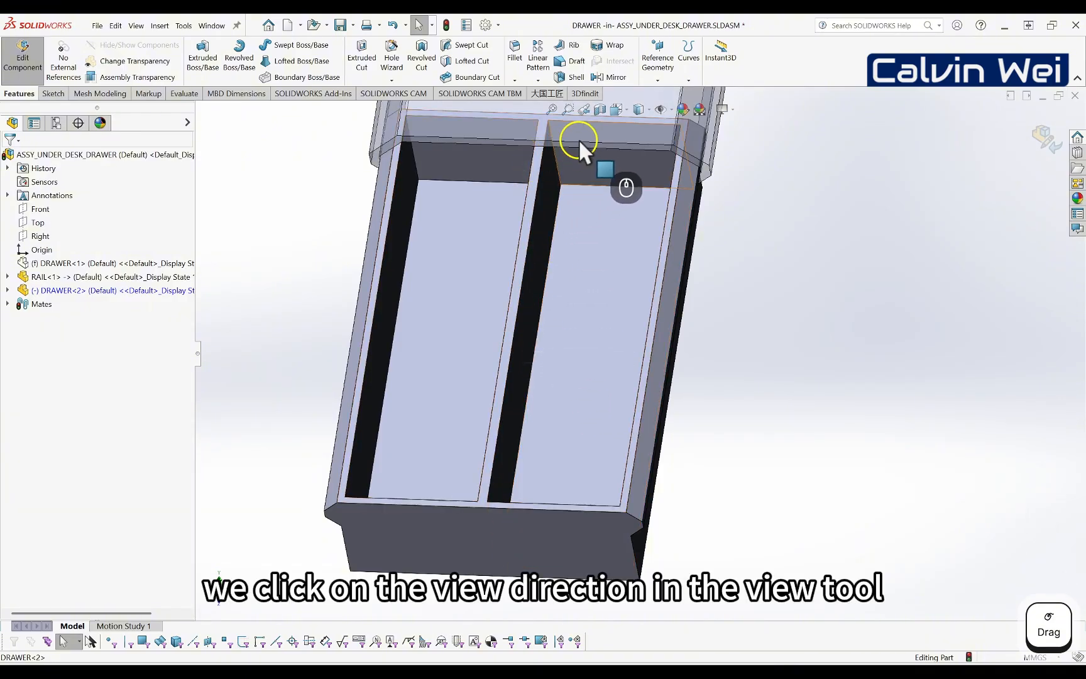
{"action": "left_click", "coordinate": [627, 110]}
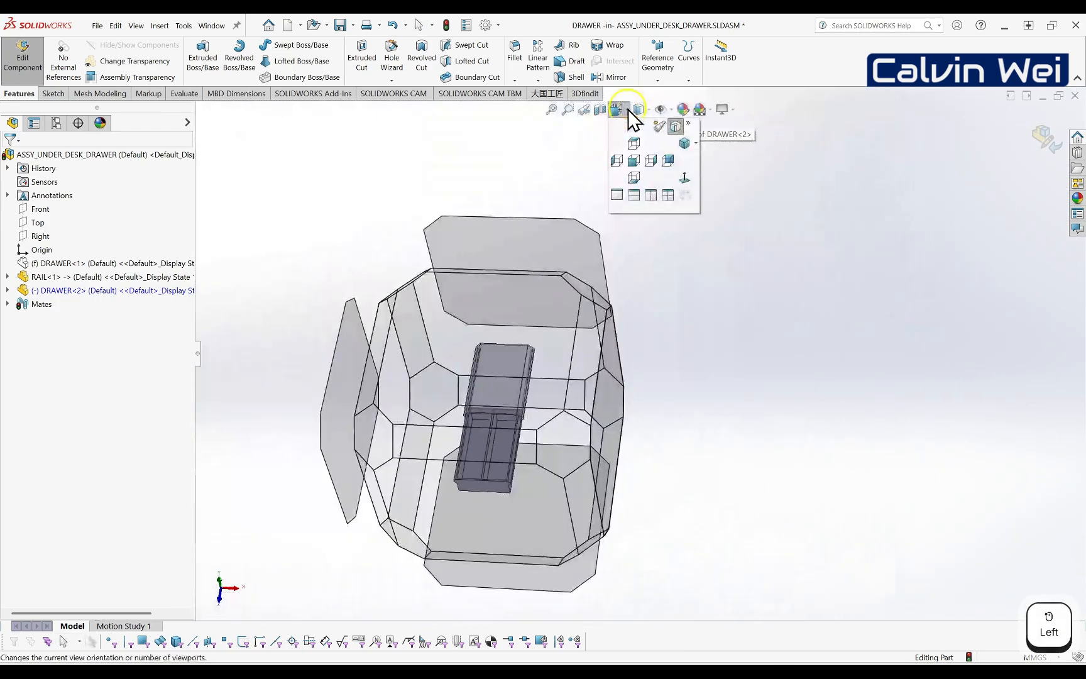
{"action": "left_click", "coordinate": [632, 142]}
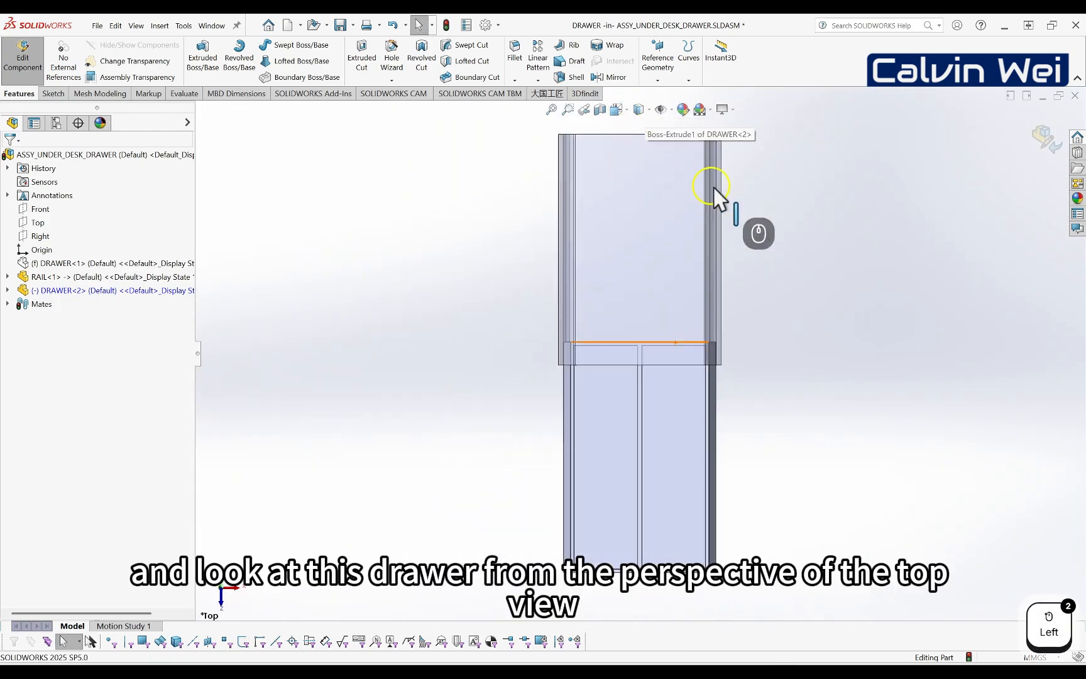
{"action": "scroll", "coordinate": [752, 493], "scroll_direction": "down", "scroll_amount": 2}
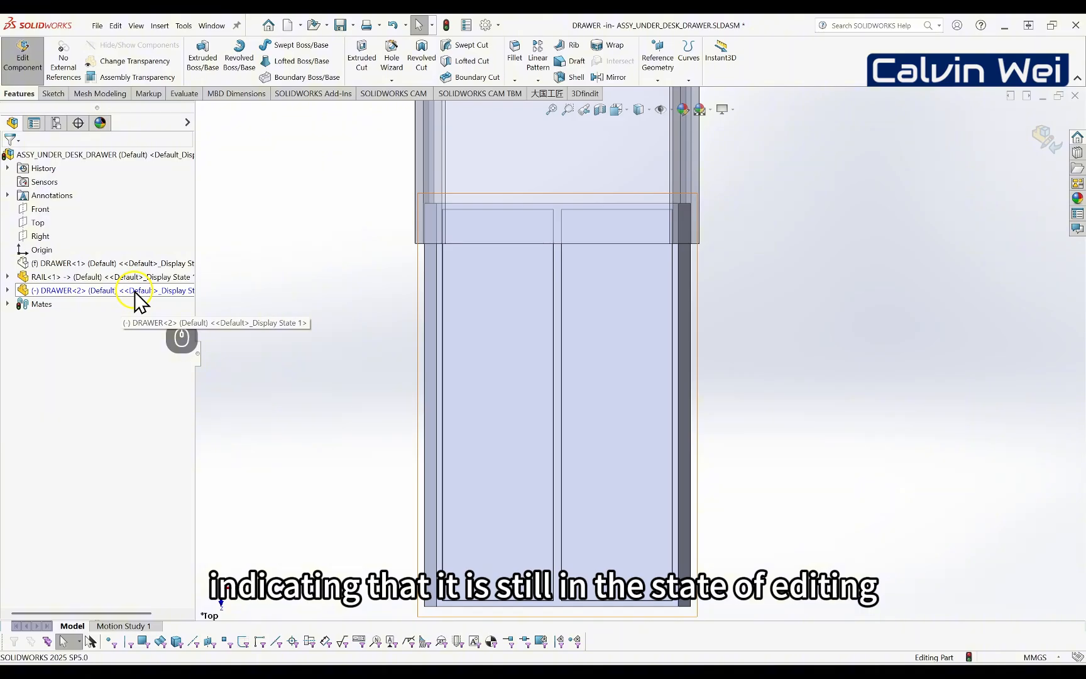
- Examine the drawer's feature history, highlighting the extruded cut and the thin extrusion together with their sketches
{"action": "left_click", "coordinate": [7, 290]}
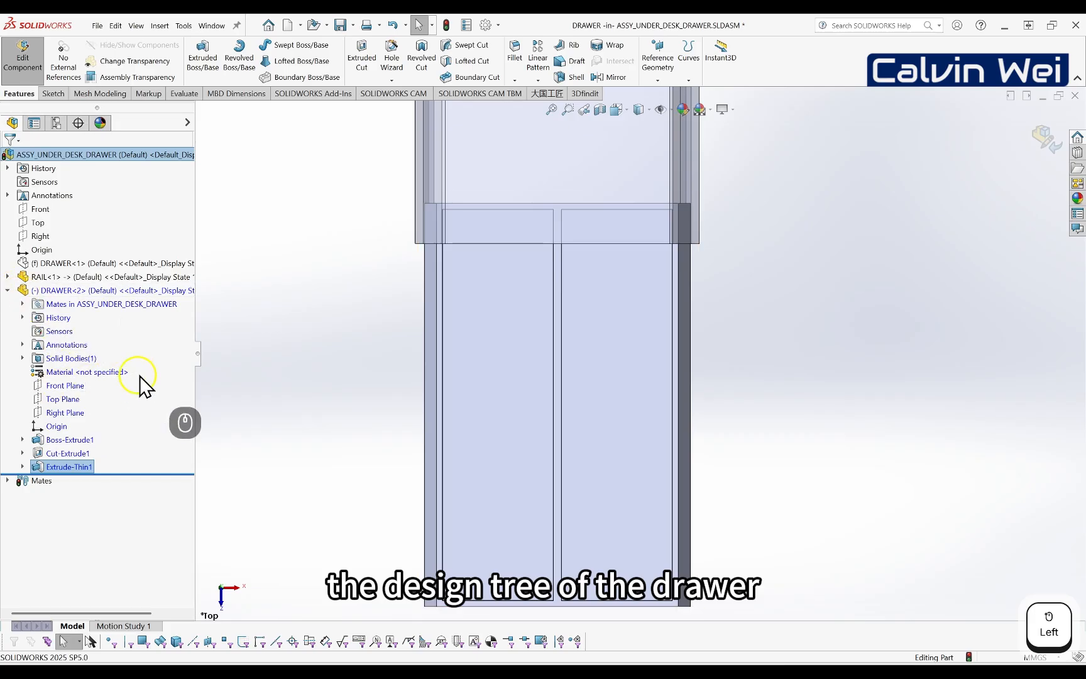
{"action": "left_click", "coordinate": [28, 453]}
{"action": "left_click", "coordinate": [53, 453]}
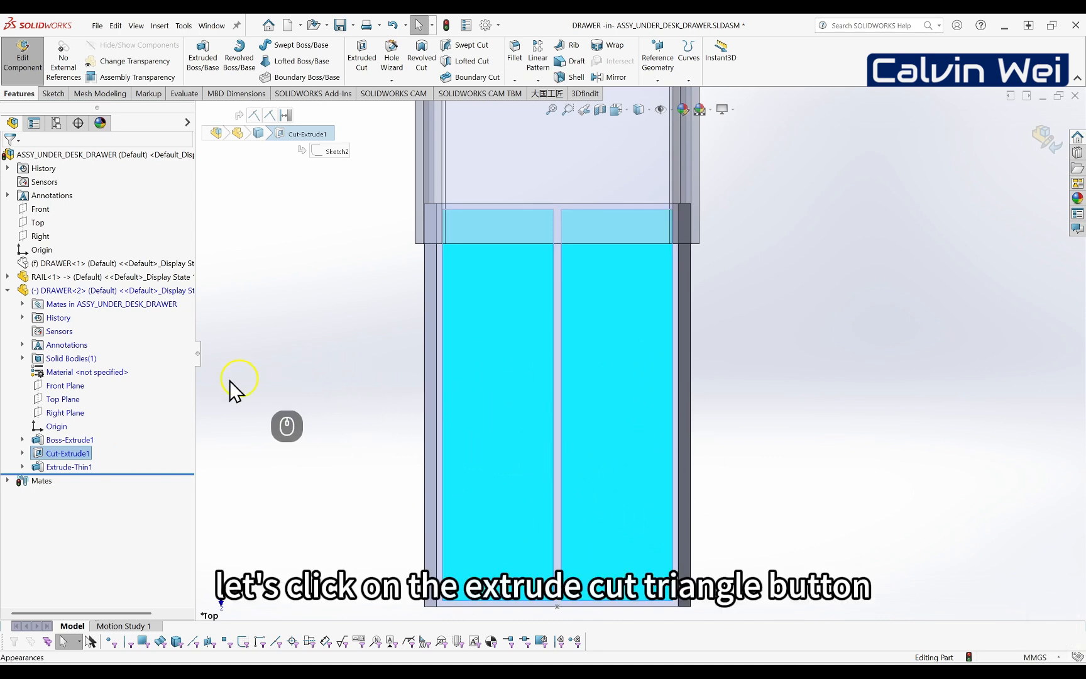
{"action": "left_click", "coordinate": [23, 453]}
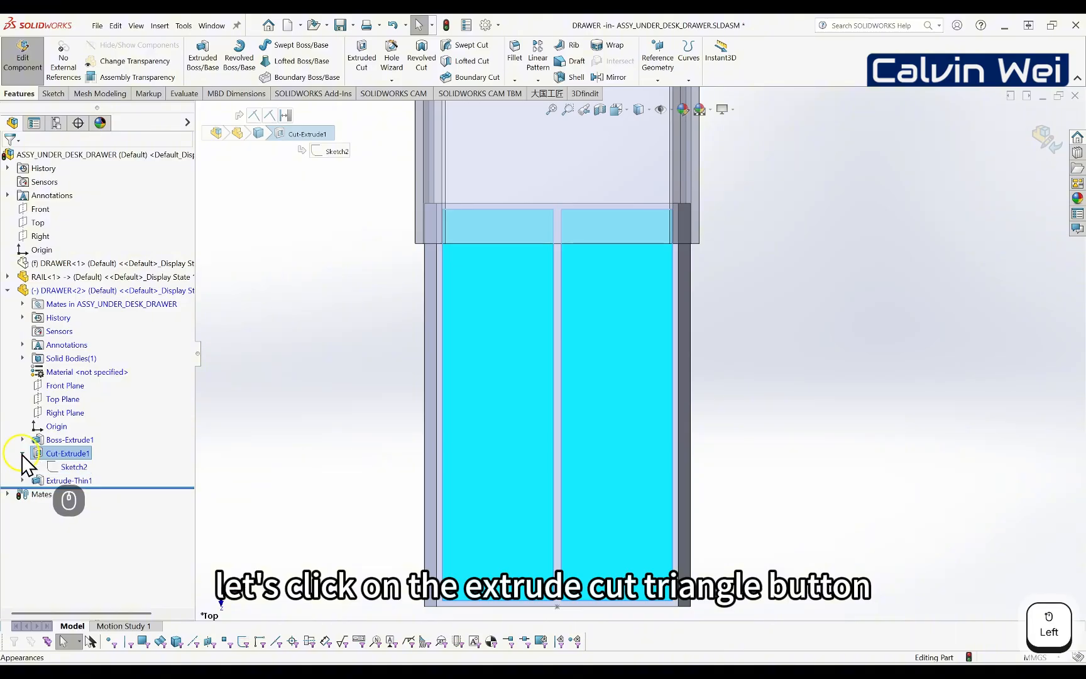
{"action": "left_click", "coordinate": [68, 467]}
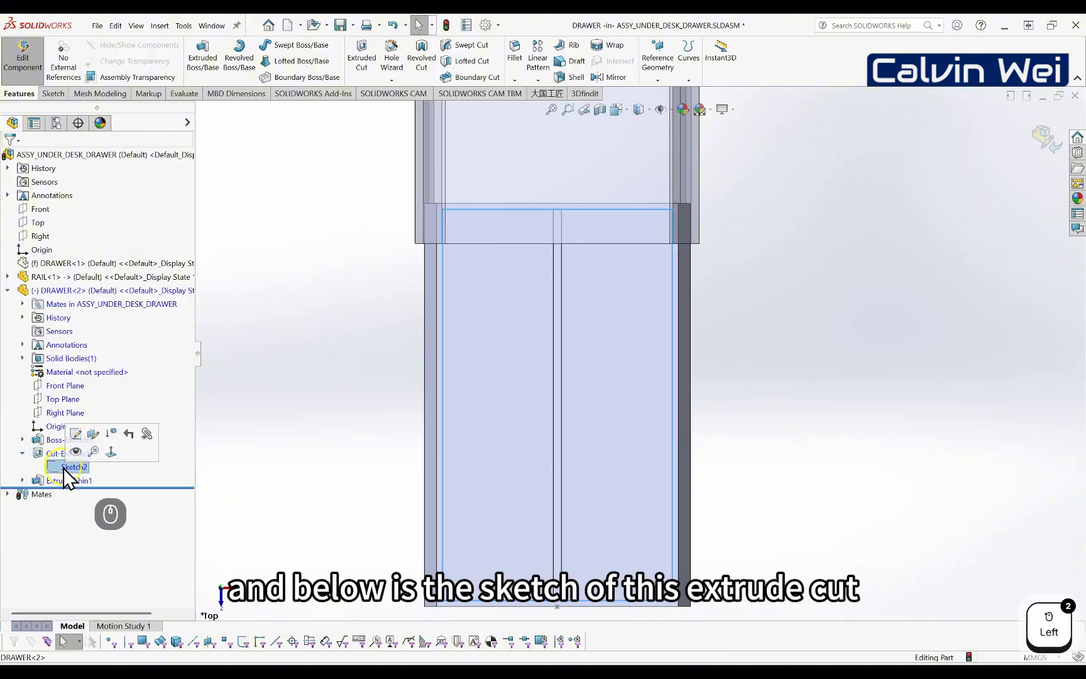
{"action": "scroll", "coordinate": [288, 441], "scroll_direction": "up", "scroll_amount": 2}
{"action": "scroll", "coordinate": [617, 412], "scroll_direction": "down", "scroll_amount": 1}
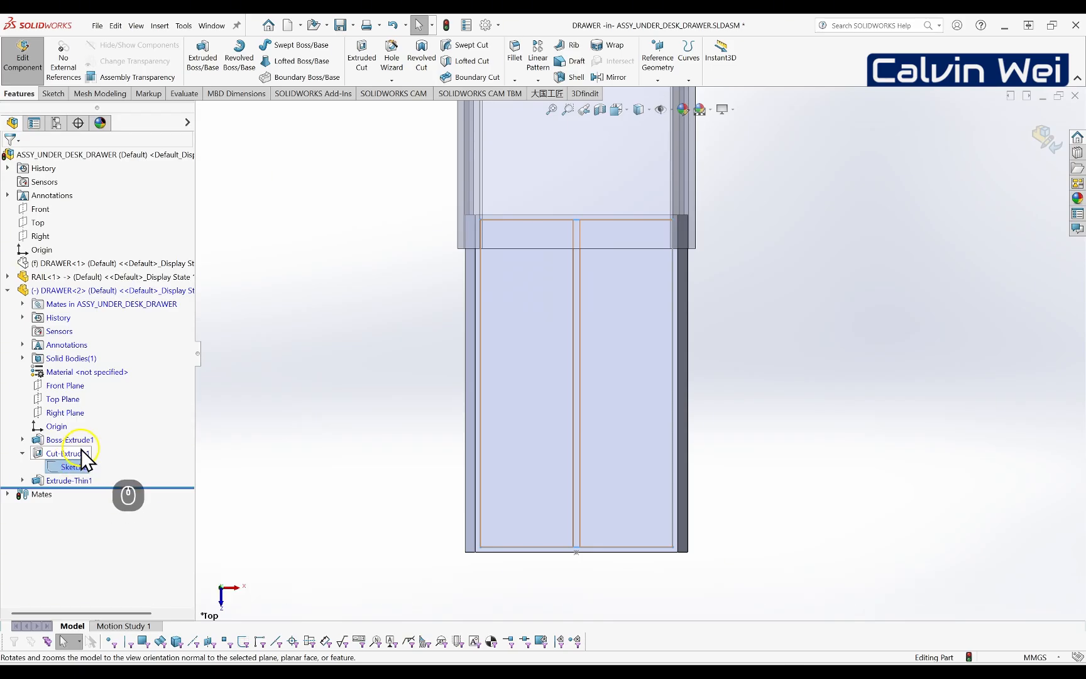
{"action": "left_click", "coordinate": [68, 466]}
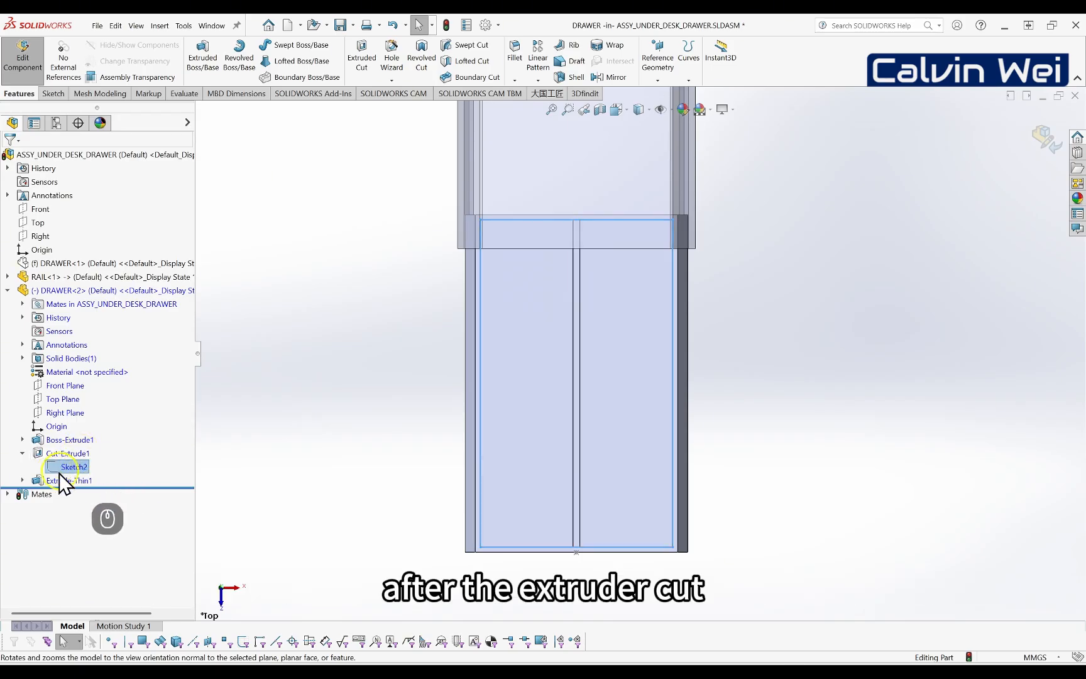
{"action": "left_click", "coordinate": [22, 481]}
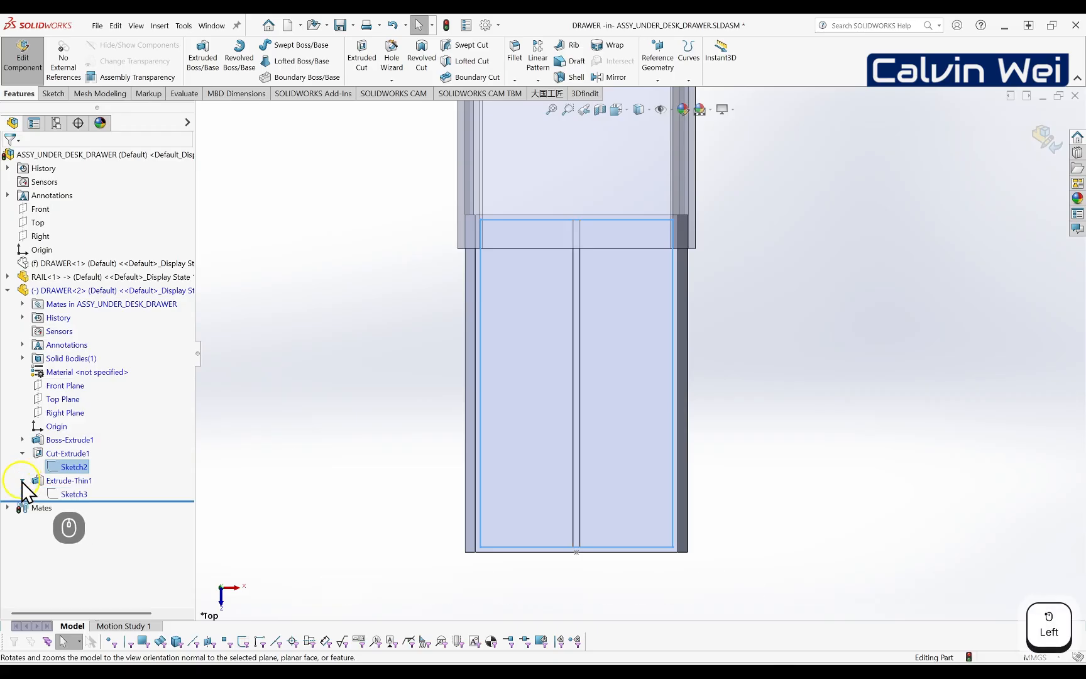
{"action": "left_click", "coordinate": [53, 480]}
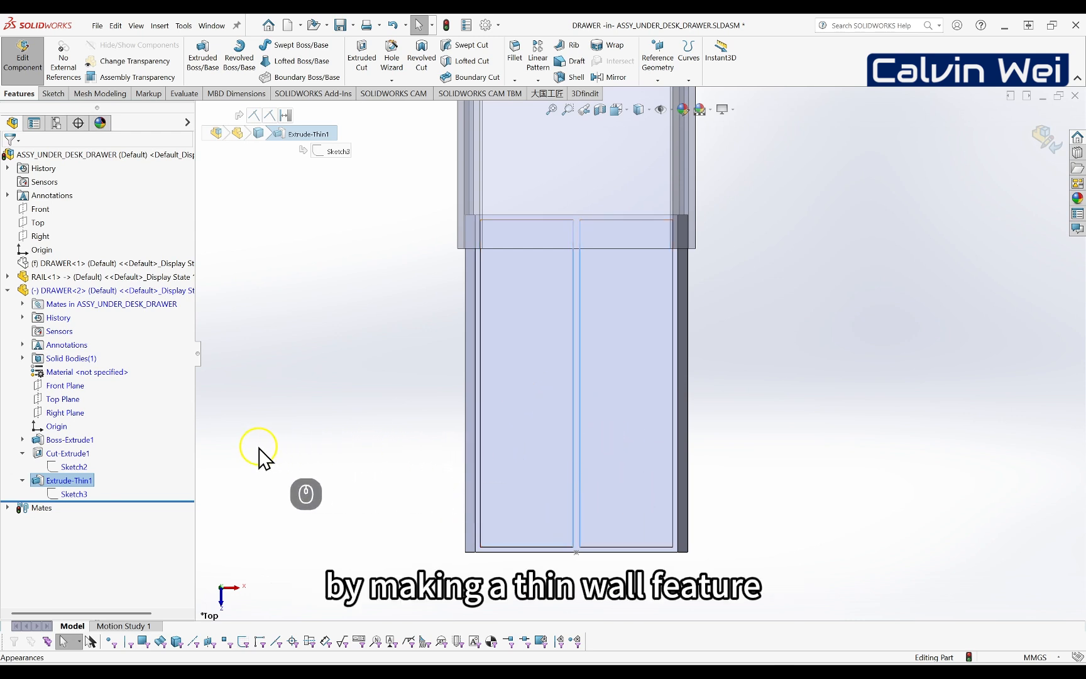
{"action": "left_click", "coordinate": [71, 495]}
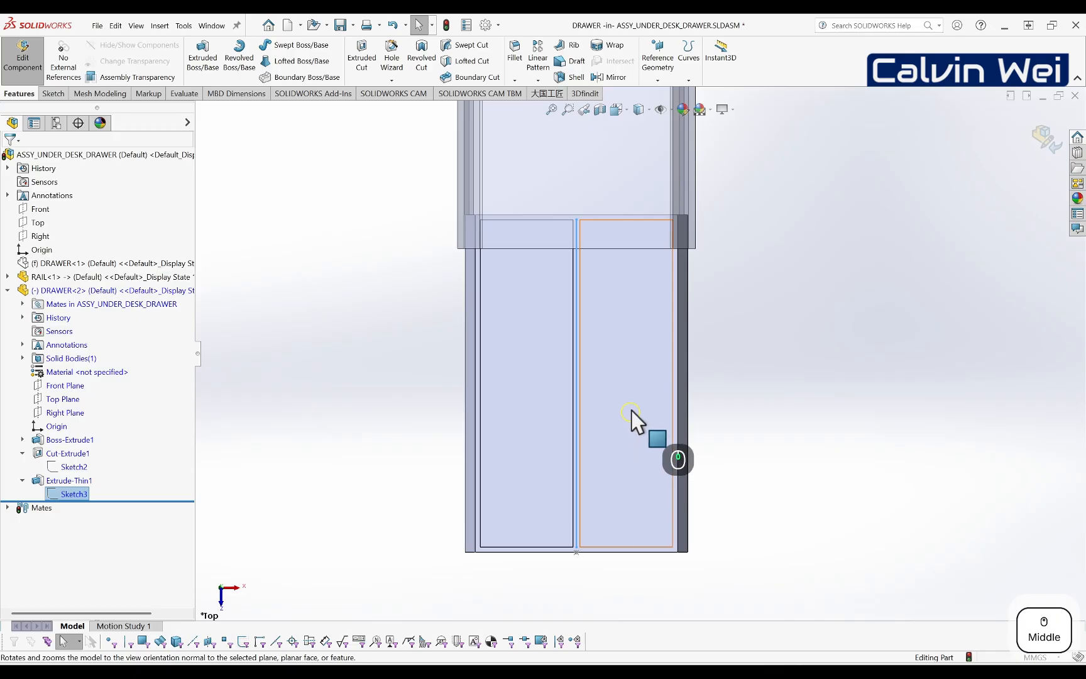
- Inspect the divided drawer at an angle and measure the length of one compartment's front floor edge
{"action": "middle_click_drag", "start_coordinate": [650, 347], "coordinate": [681, 327]}
{"action": "scroll", "coordinate": [680, 377], "scroll_direction": "up", "scroll_amount": 1}
{"action": "scroll", "coordinate": [680, 398], "scroll_direction": "down", "scroll_amount": 3}
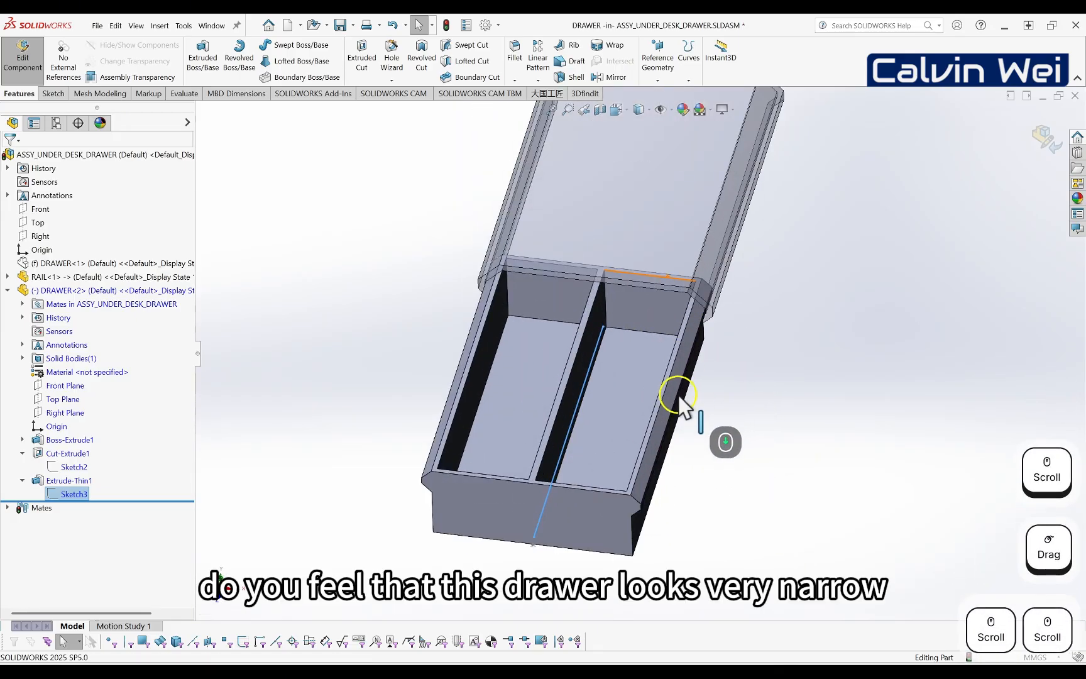
{"action": "left_click", "coordinate": [688, 434]}
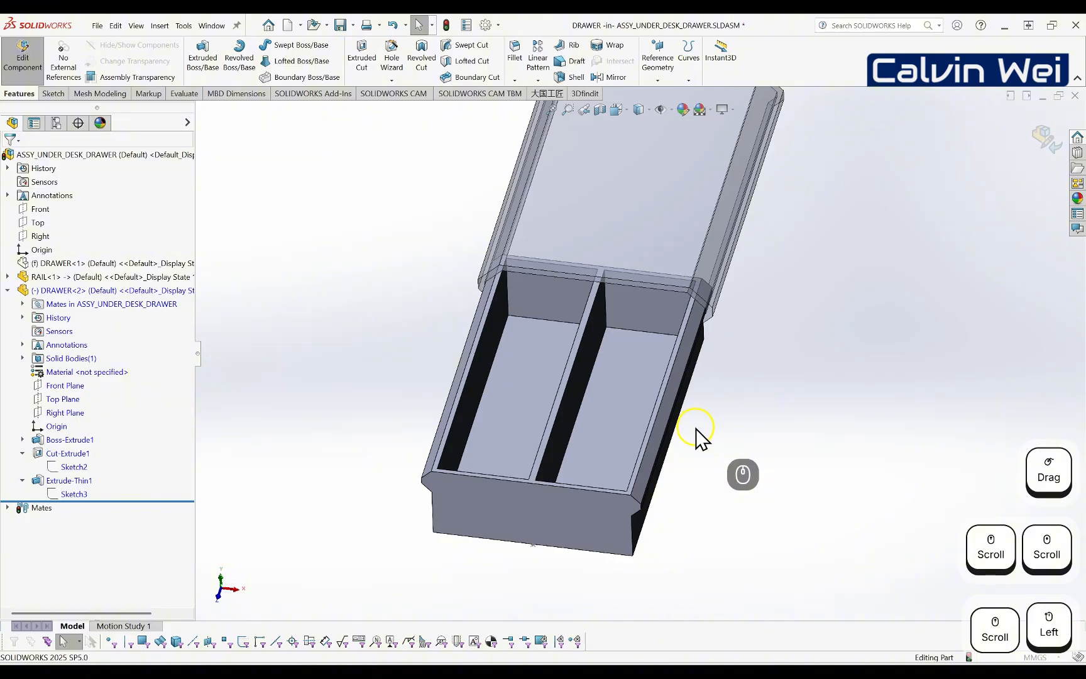
{"action": "middle_click_drag", "start_coordinate": [647, 394], "coordinate": [628, 521]}
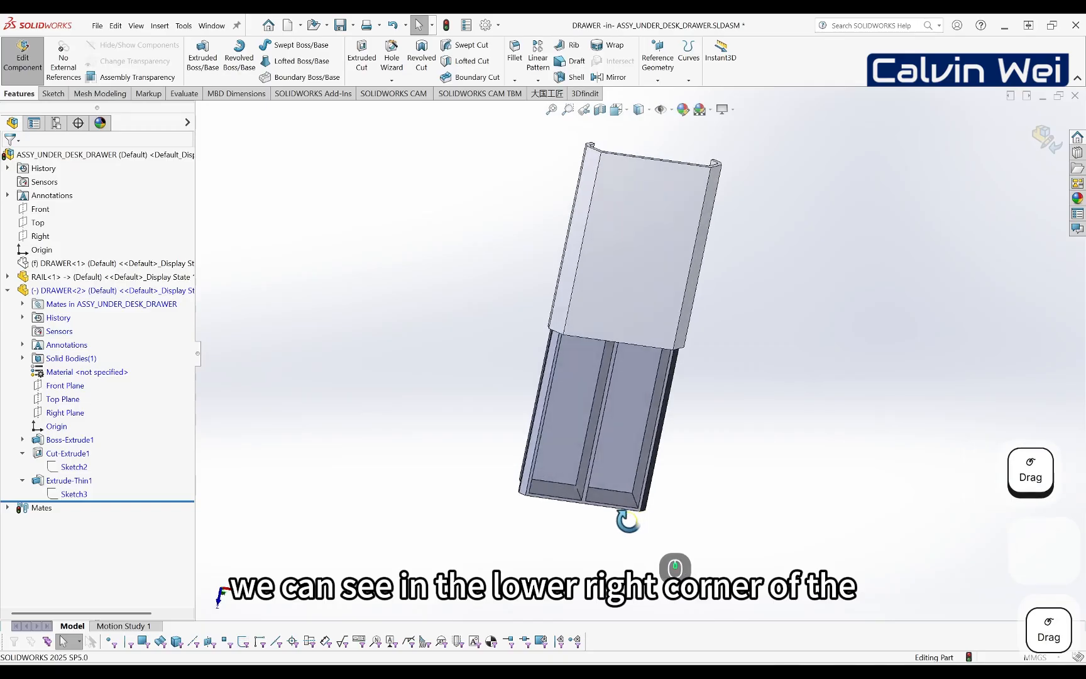
{"action": "scroll", "coordinate": [623, 491], "scroll_direction": "down", "scroll_amount": 3}
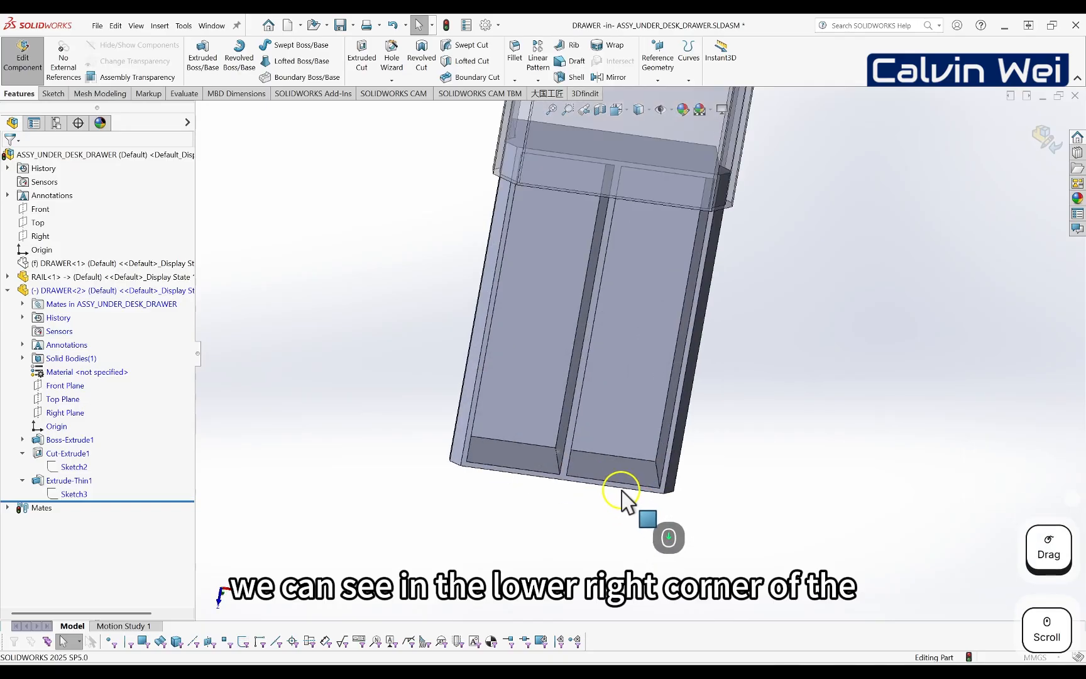
{"action": "left_click", "coordinate": [611, 454]}
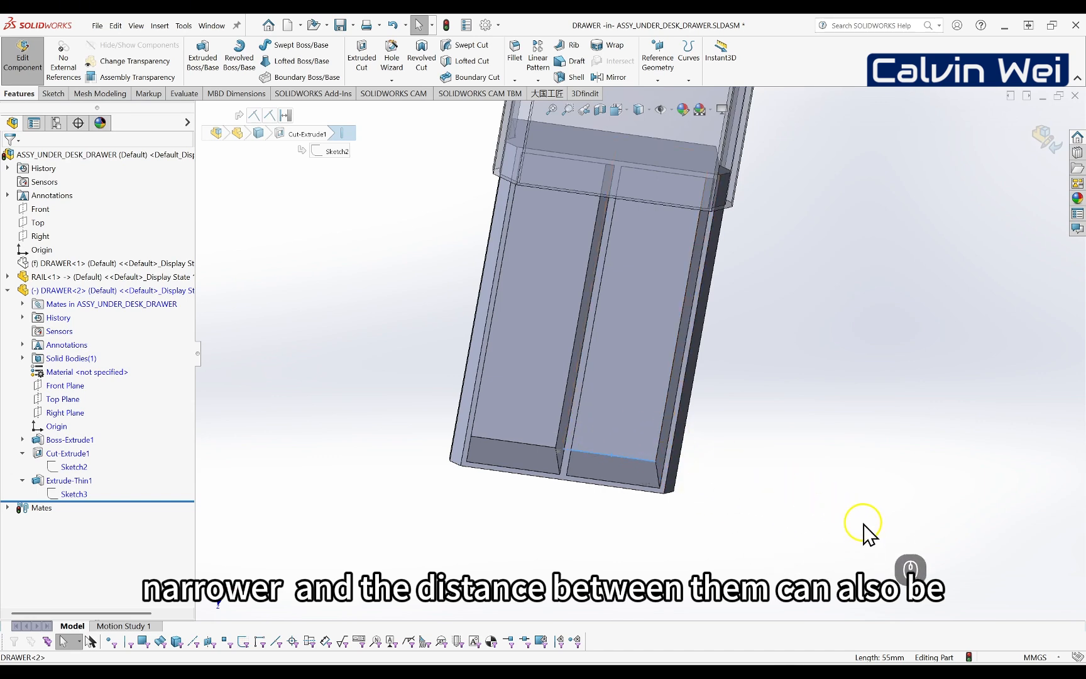
{"action": "left_click", "coordinate": [721, 421]}
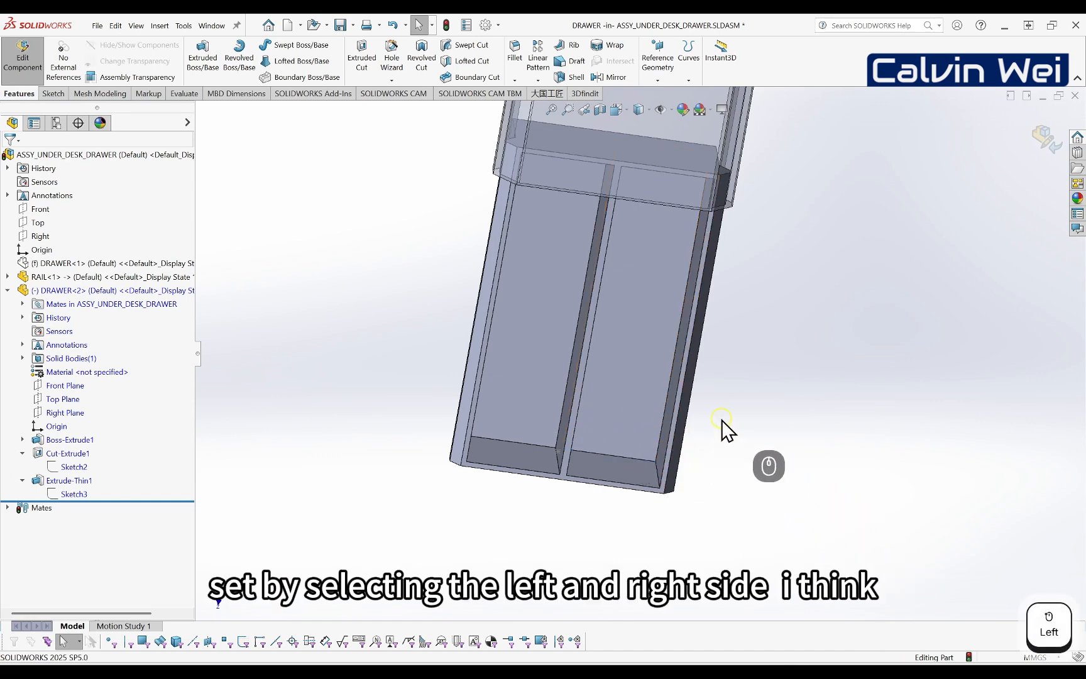
- Measure the compartment's clear width between the divider's side face and the facing inner side wall
{"action": "middle_click_drag", "start_coordinate": [722, 420], "coordinate": [678, 407]}
{"action": "left_click", "coordinate": [567, 402]}
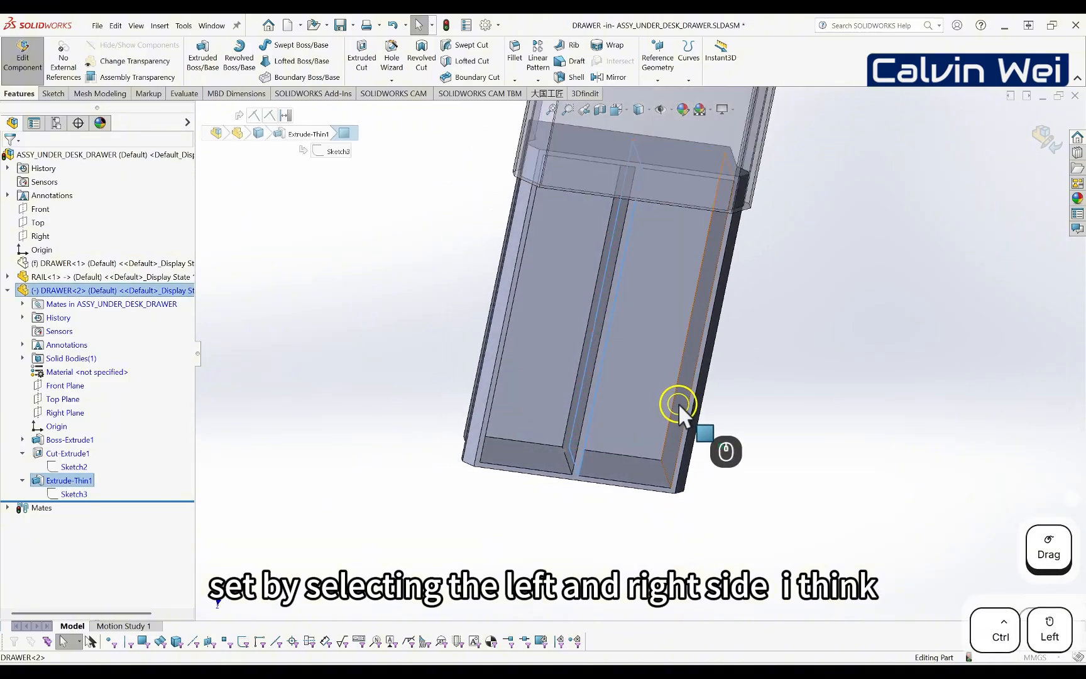
{"action": "left_click", "coordinate": [678, 402], "text": "ctrl"}
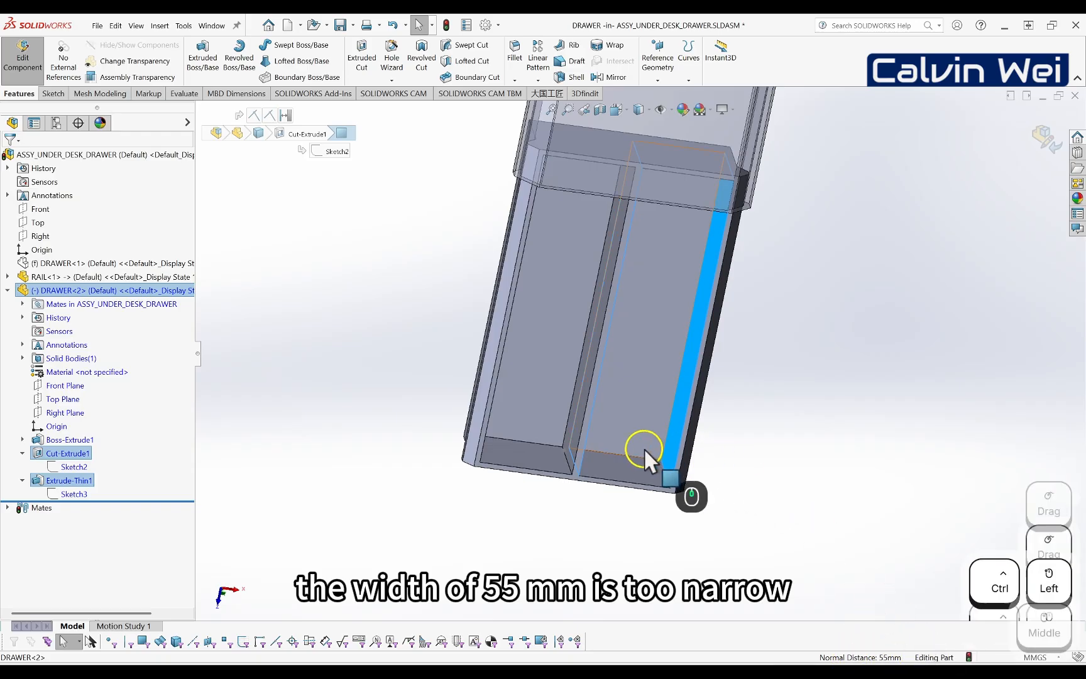
{"action": "mouse_move", "coordinate": [643, 450]}
{"action": "middle_mouse_down"}
{"action": "mouse_move", "coordinate": [591, 436]}
{"action": "mouse_move", "coordinate": [620, 426]}
{"action": "mouse_move", "coordinate": [638, 436]}
{"action": "middle_mouse_up"}
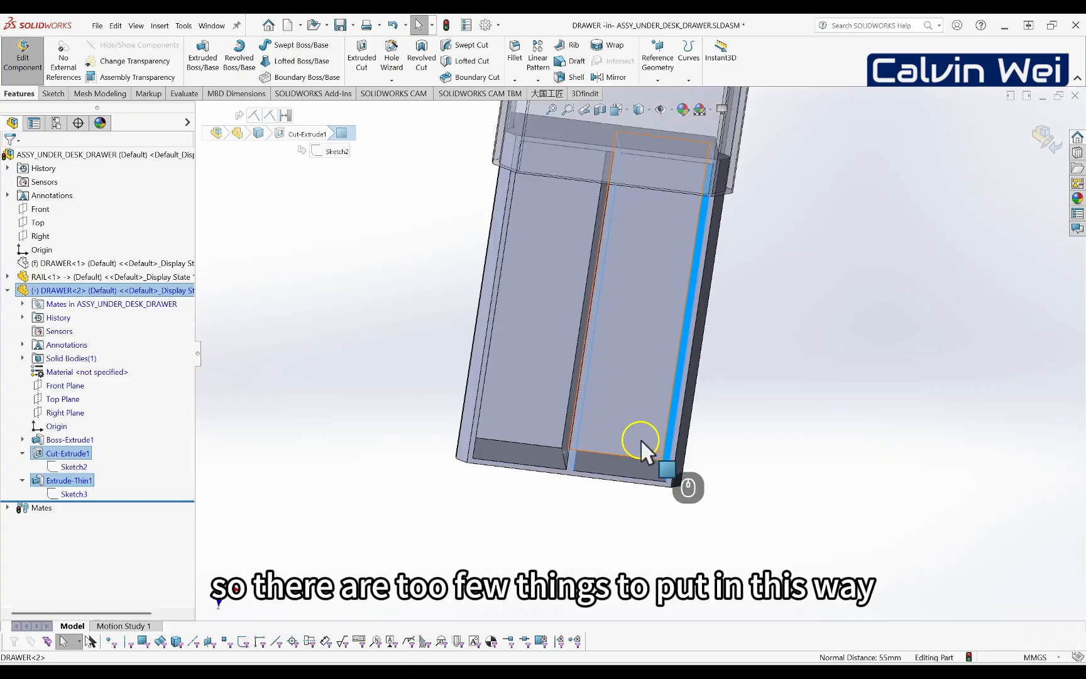
{"action": "middle_click_drag", "start_coordinate": [606, 436], "coordinate": [652, 293]}
{"action": "scroll", "coordinate": [633, 302], "scroll_direction": "down", "scroll_amount": 2}
{"action": "scroll", "coordinate": [633, 303], "scroll_direction": "down", "scroll_amount": 2}
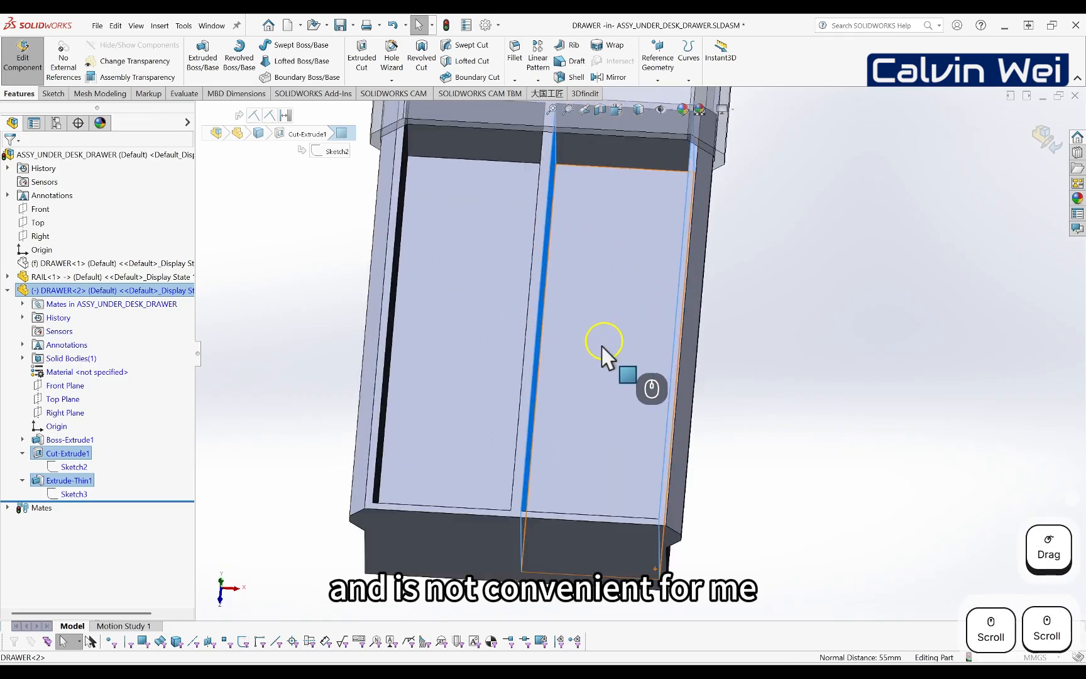
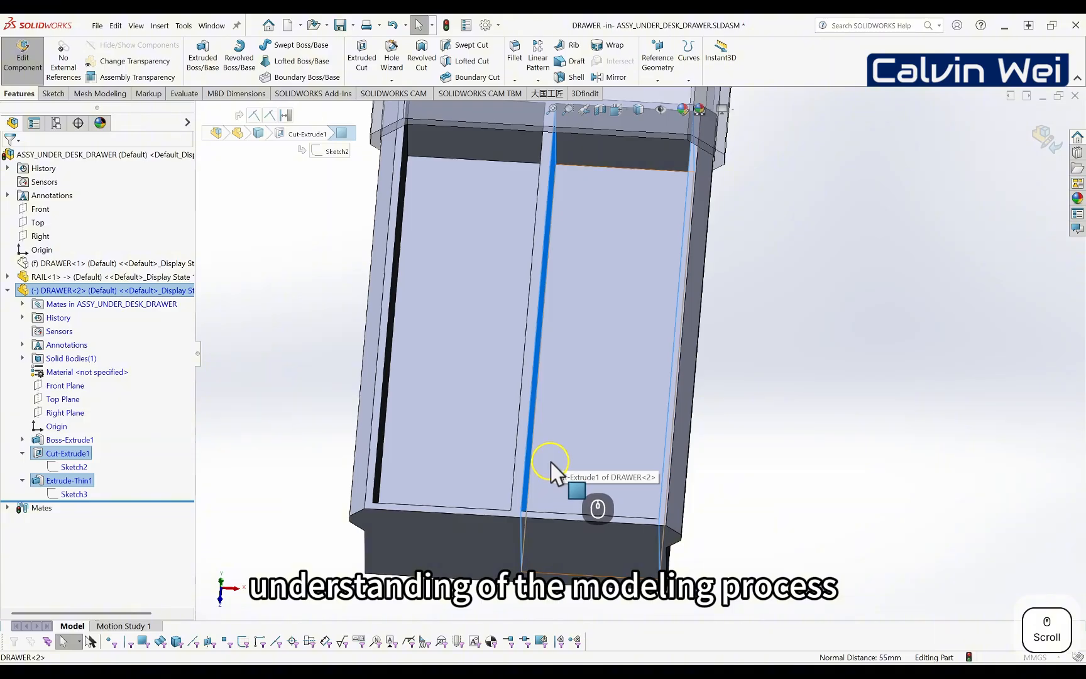
{"action": "middle_click_drag", "start_coordinate": [586, 460], "coordinate": [616, 322]}
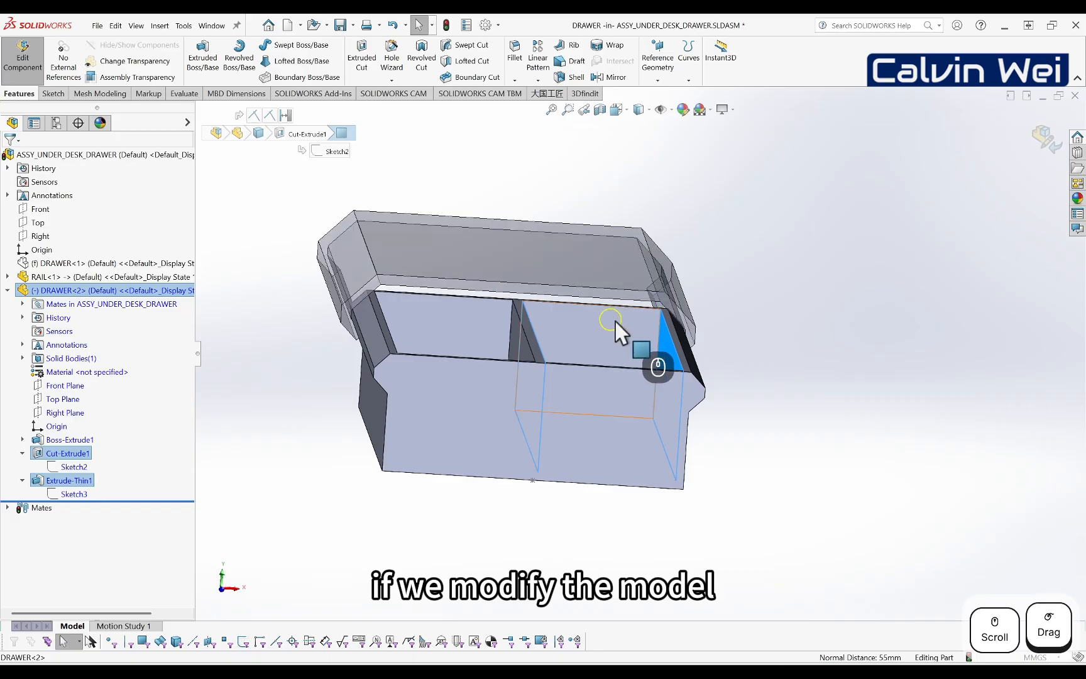
{"action": "left_click", "coordinate": [753, 348]}
{"action": "middle_click_drag", "start_coordinate": [642, 410], "coordinate": [624, 402]}
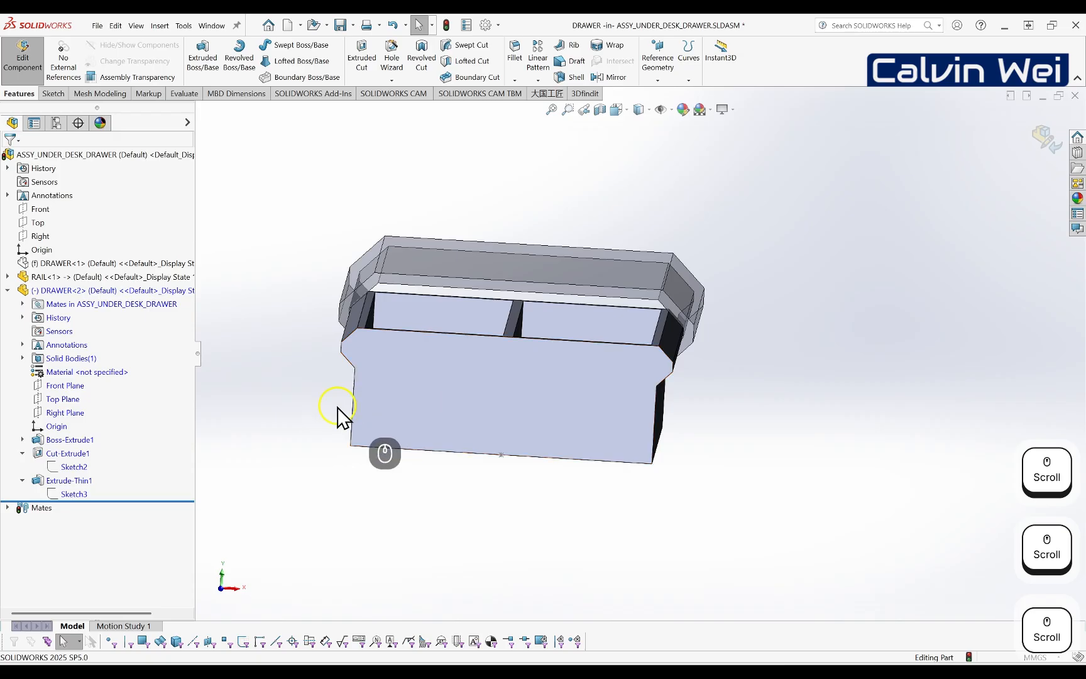
- Edit the profile sketch of the drawer's base extrusion and set the half-width from the centerline to 77 mm
{"action": "left_click", "coordinate": [69, 440]}
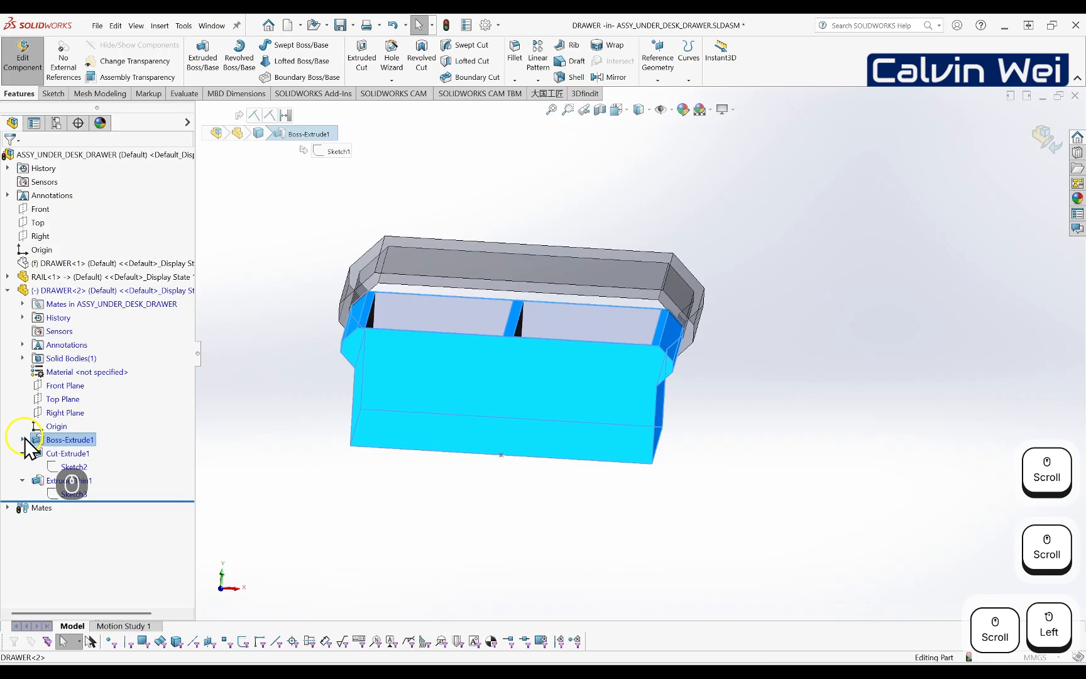
{"action": "left_click", "coordinate": [23, 440]}
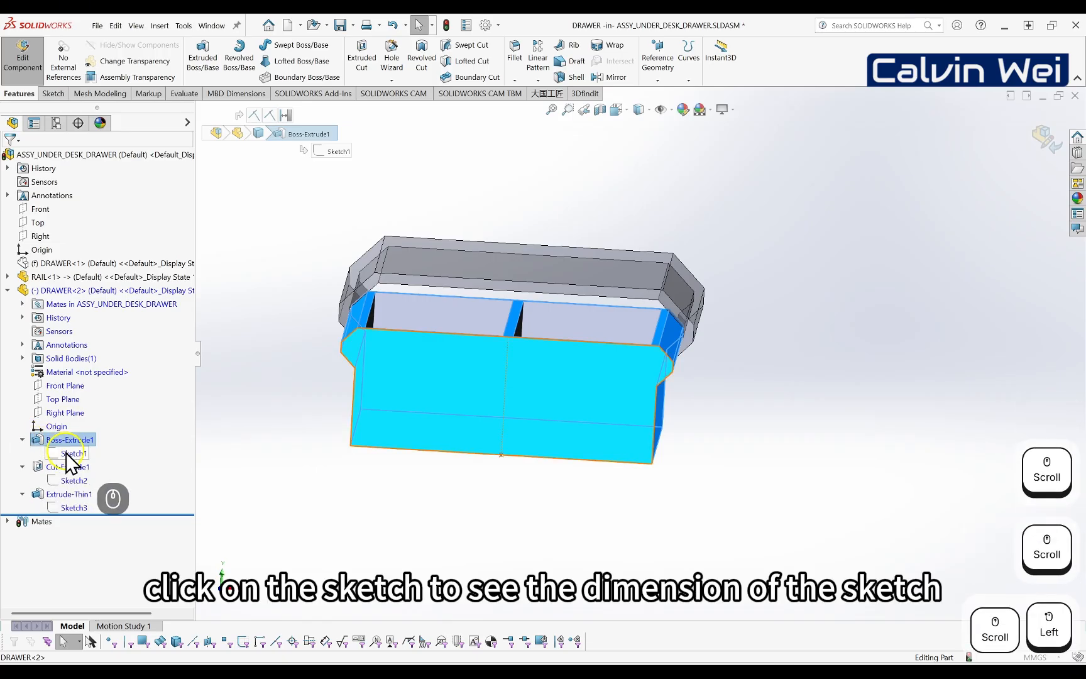
{"action": "left_click", "coordinate": [73, 453]}
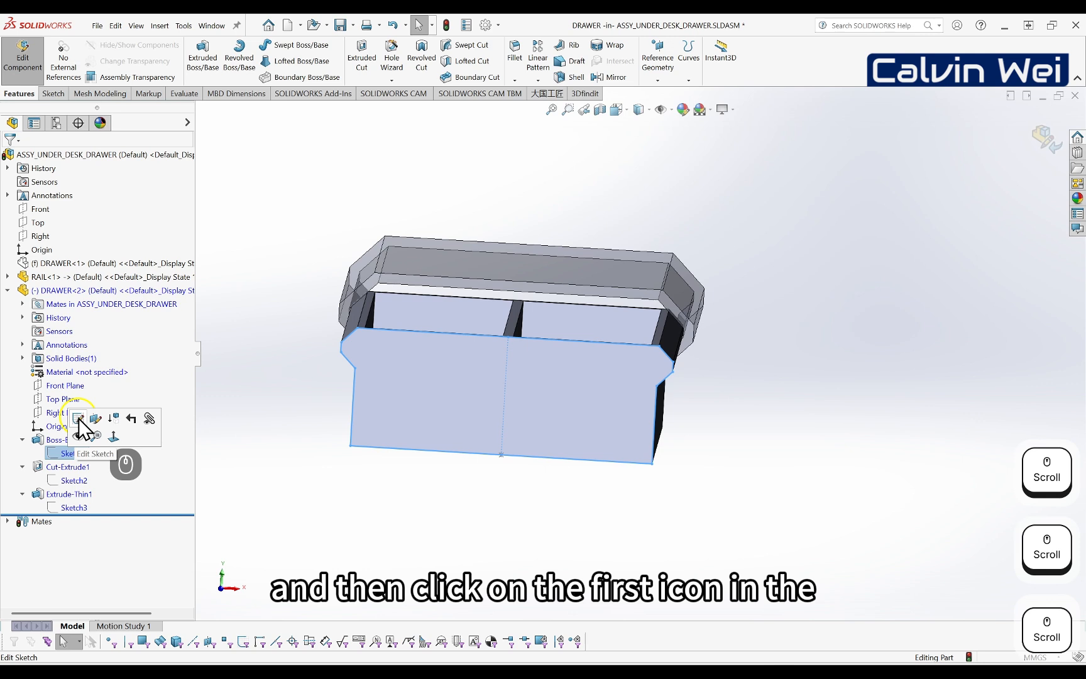
{"action": "left_click", "coordinate": [79, 419]}
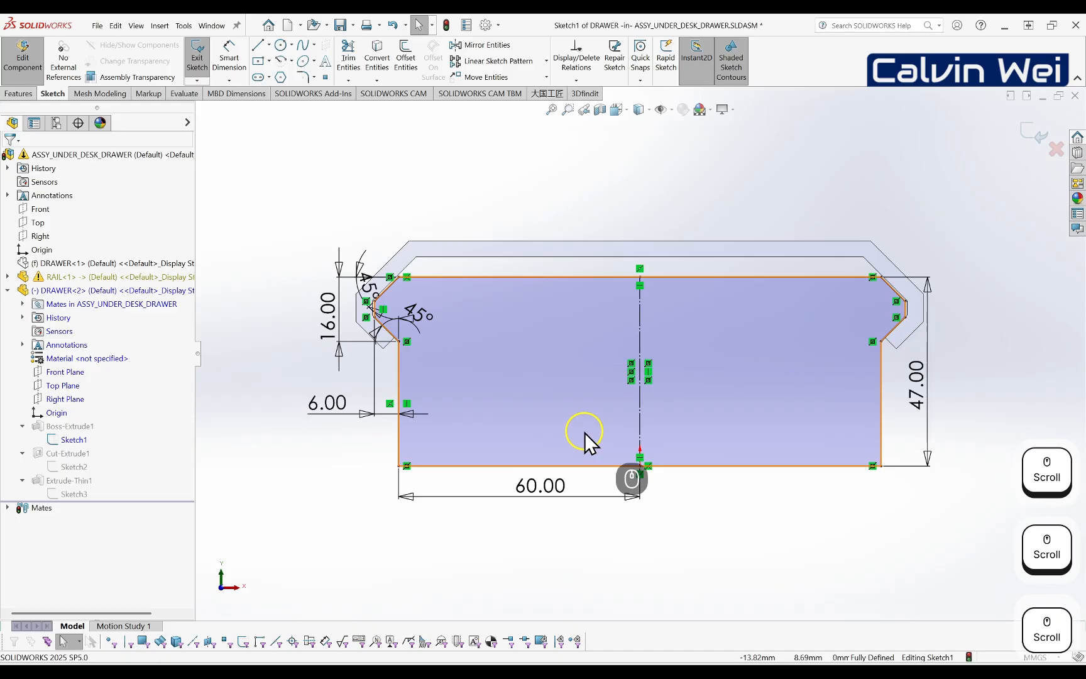
{"action": "double_click", "coordinate": [542, 489]}
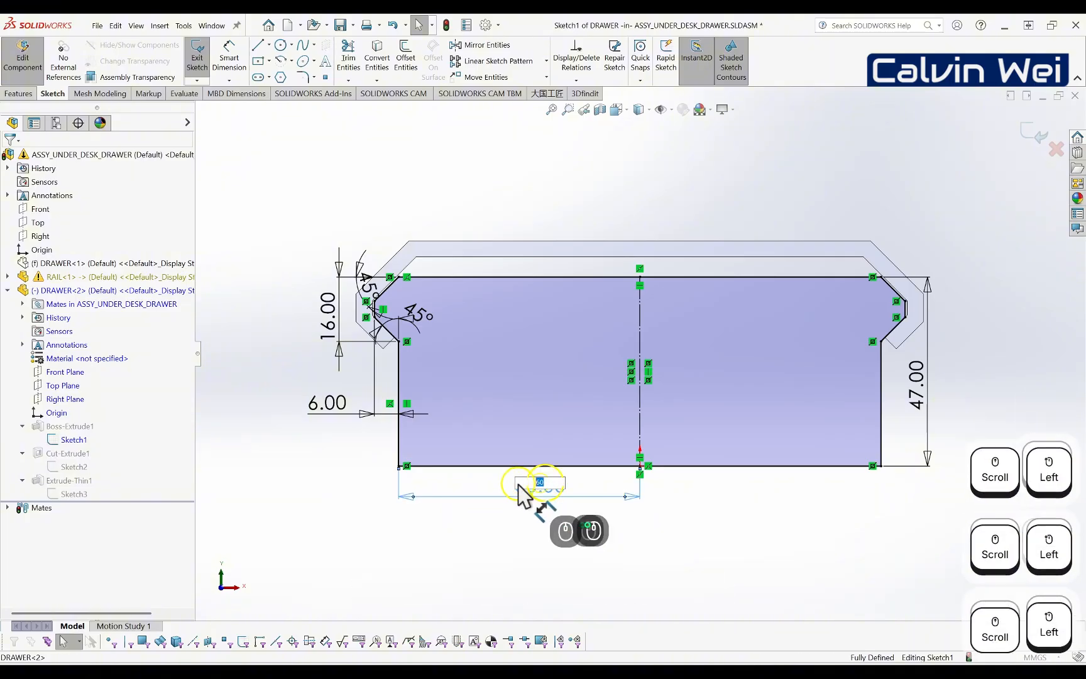
{"action": "type", "text": "77"}
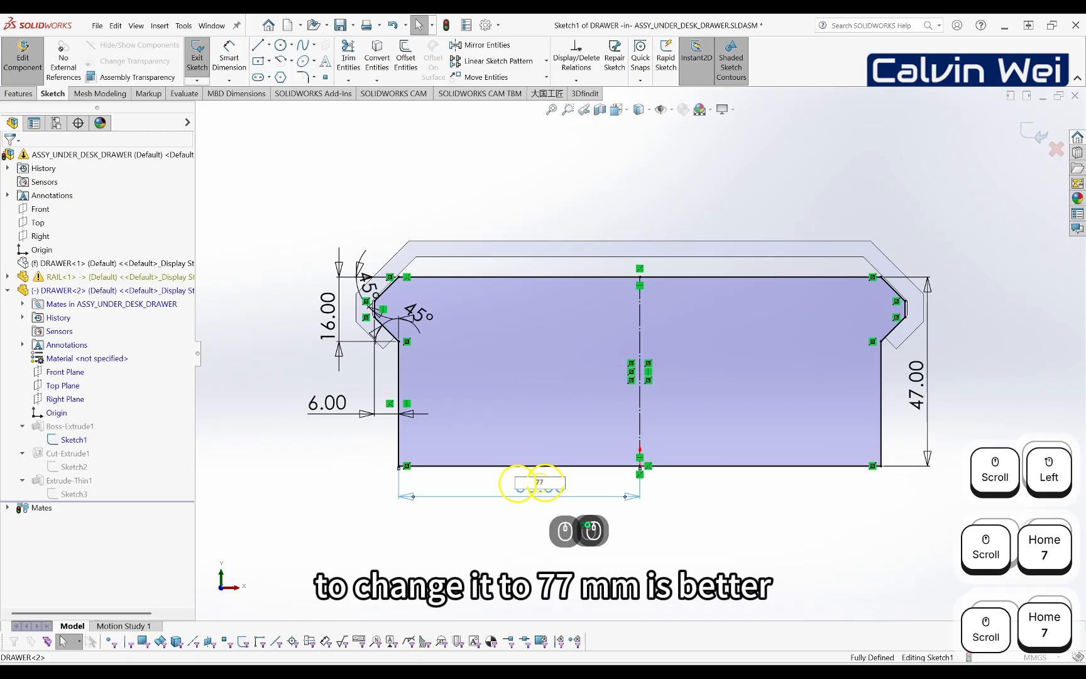
{"action": "key", "text": "Return"}
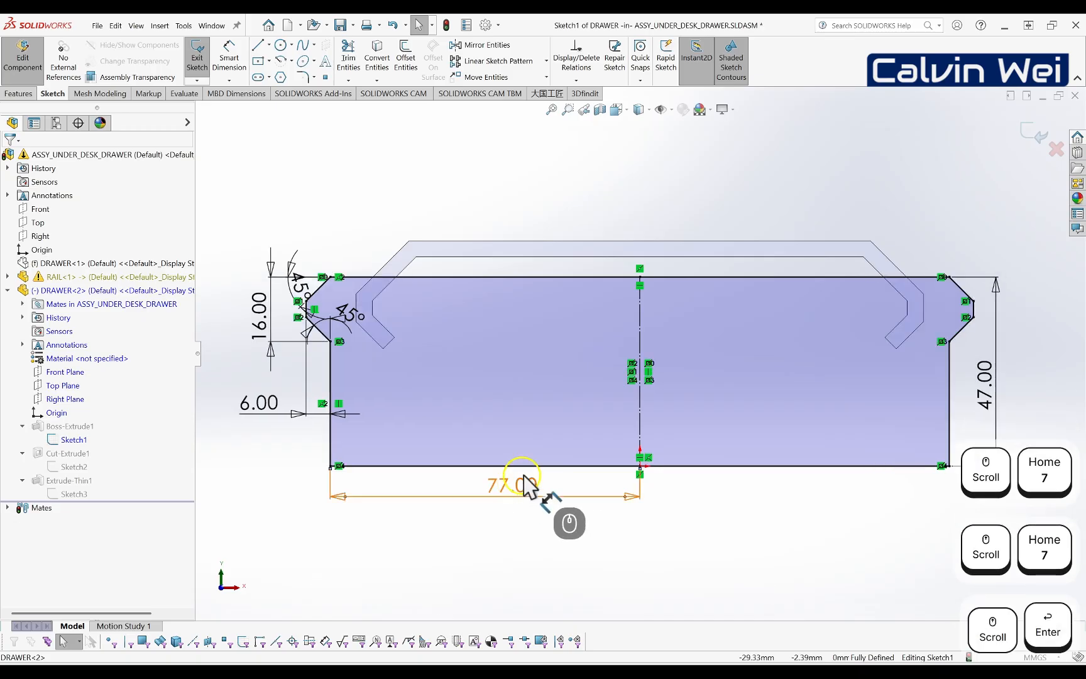
- Check the widened profile against the rail, exit the sketch and finish editing the drawer part to return to the assembly
{"action": "scroll", "coordinate": [793, 481], "scroll_direction": "up", "scroll_amount": 2}
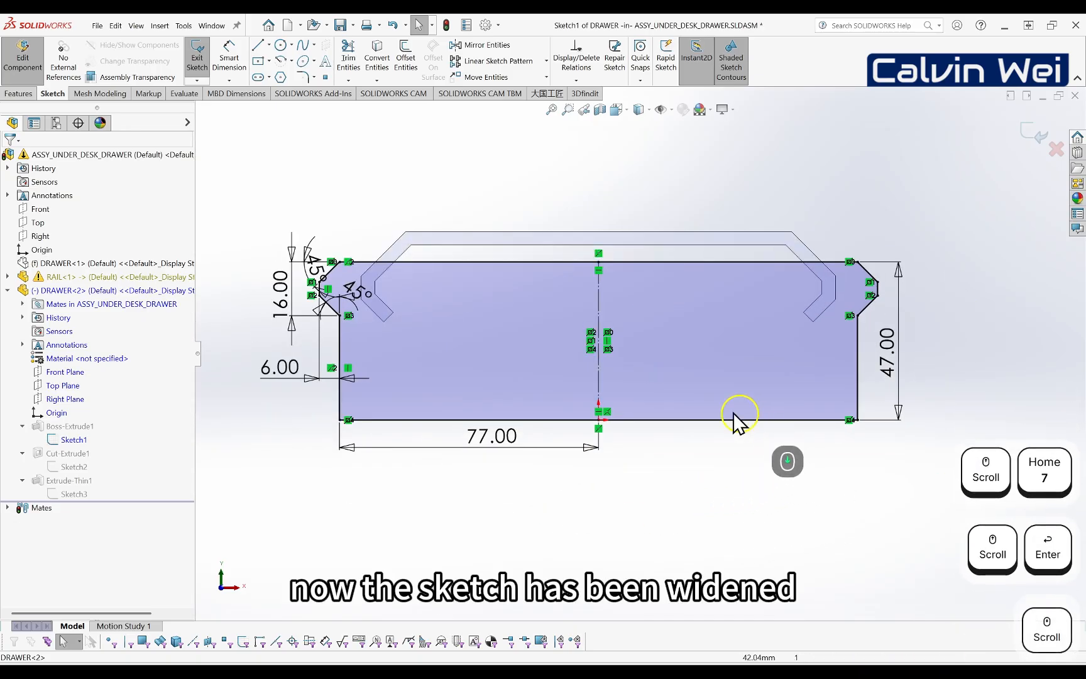
{"action": "scroll", "coordinate": [776, 276], "scroll_direction": "down", "scroll_amount": 2}
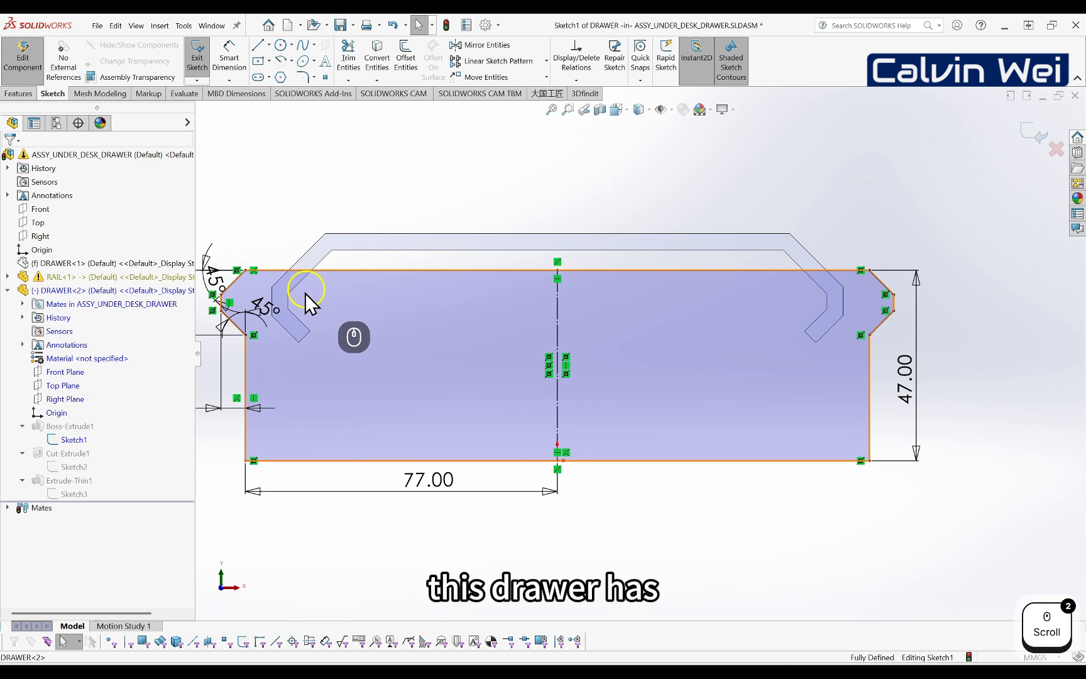
{"action": "scroll", "coordinate": [312, 326], "scroll_direction": "up", "scroll_amount": 2}
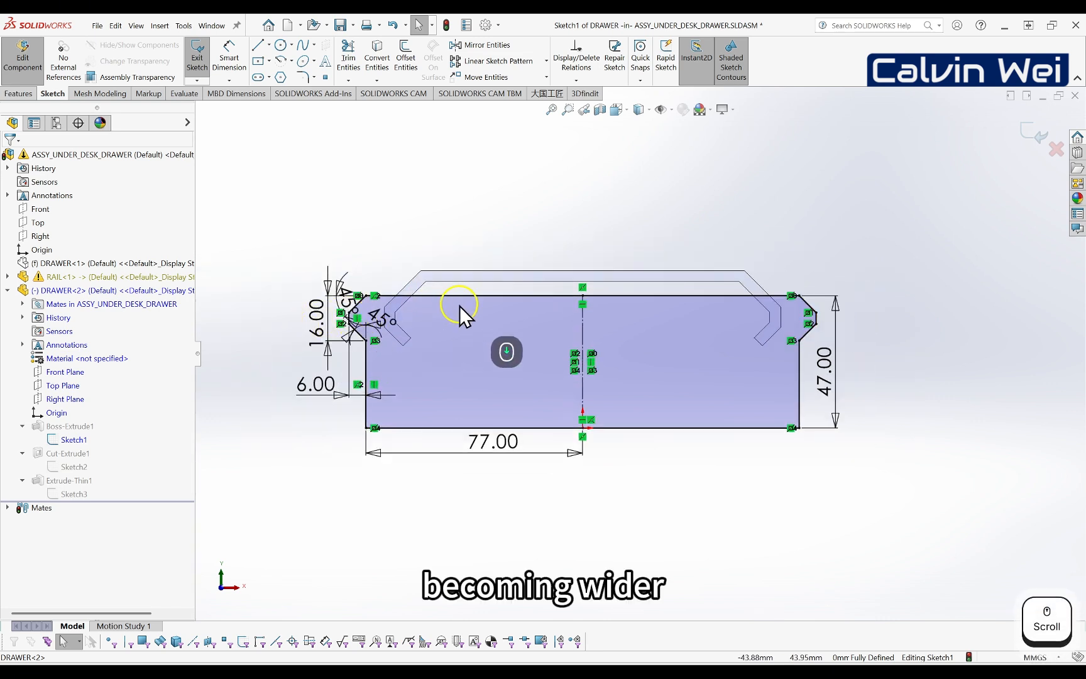
{"action": "scroll", "coordinate": [459, 305], "scroll_direction": "down", "scroll_amount": 1}
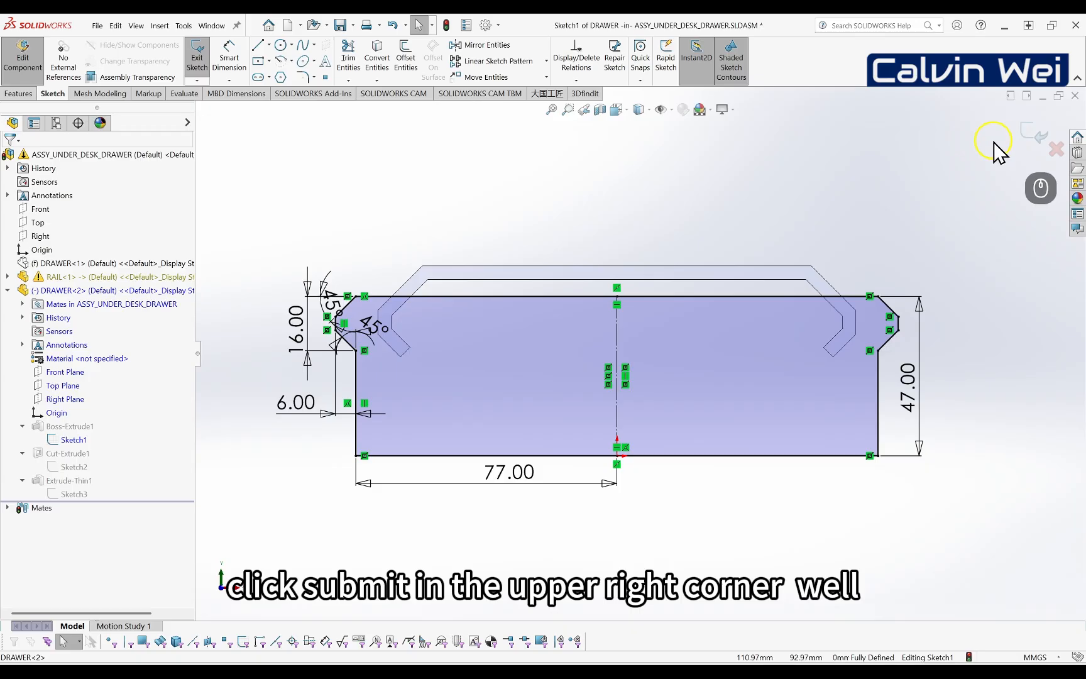
{"action": "left_click", "coordinate": [1031, 135]}
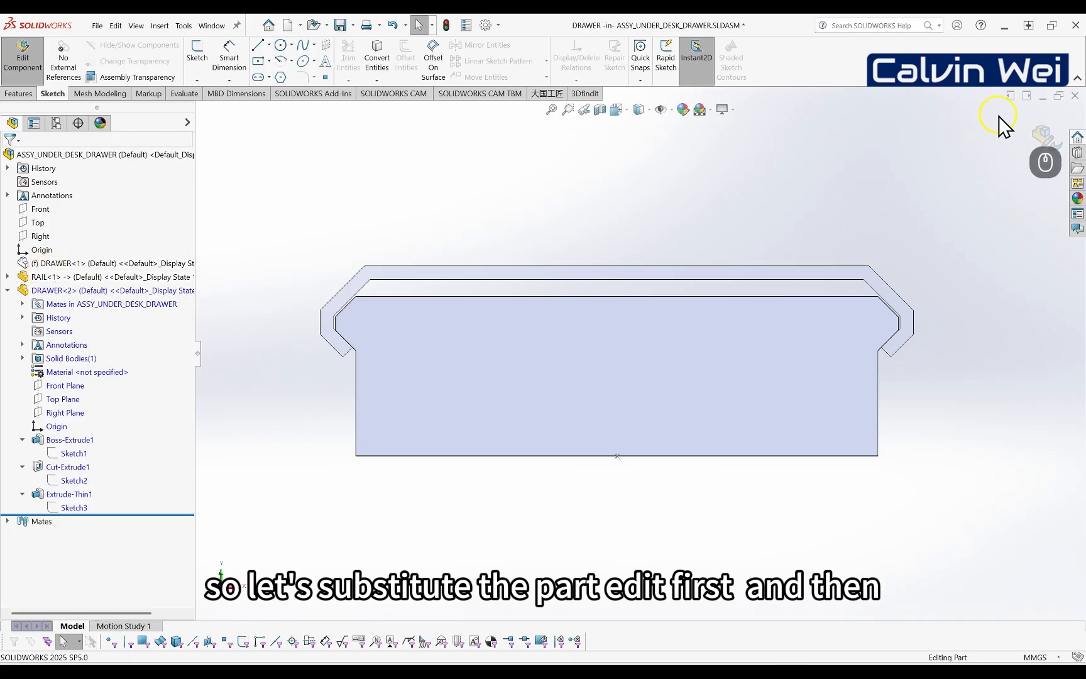
{"action": "left_click", "coordinate": [1038, 137]}
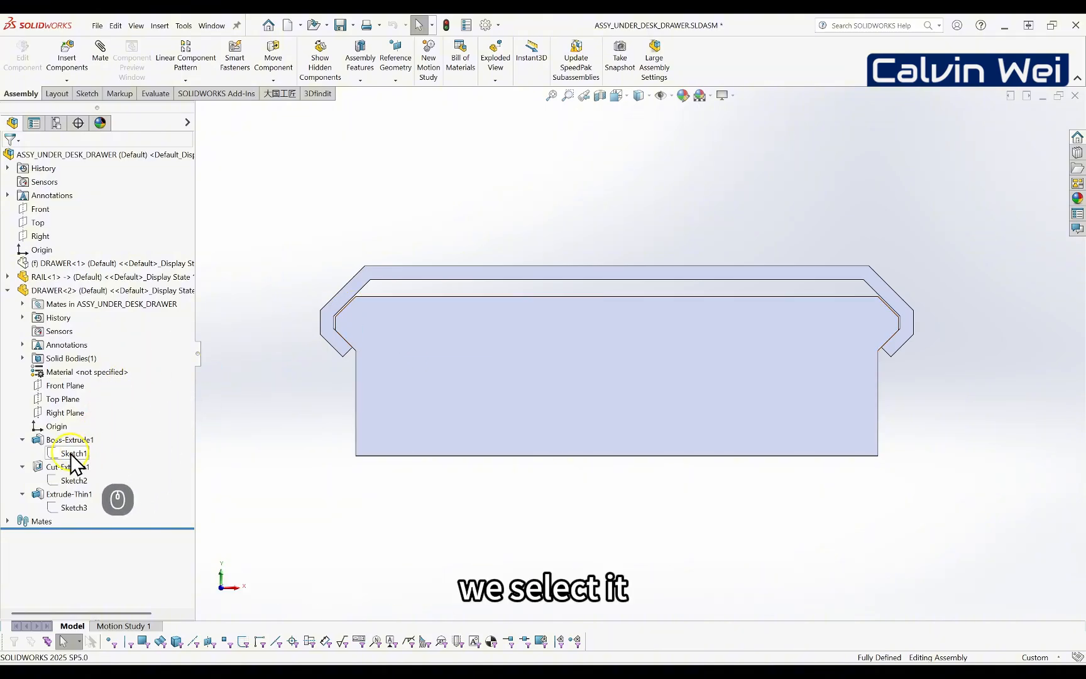
- Open the profile sketch of the rail's thin extrusion for editing
{"action": "left_click", "coordinate": [8, 277]}
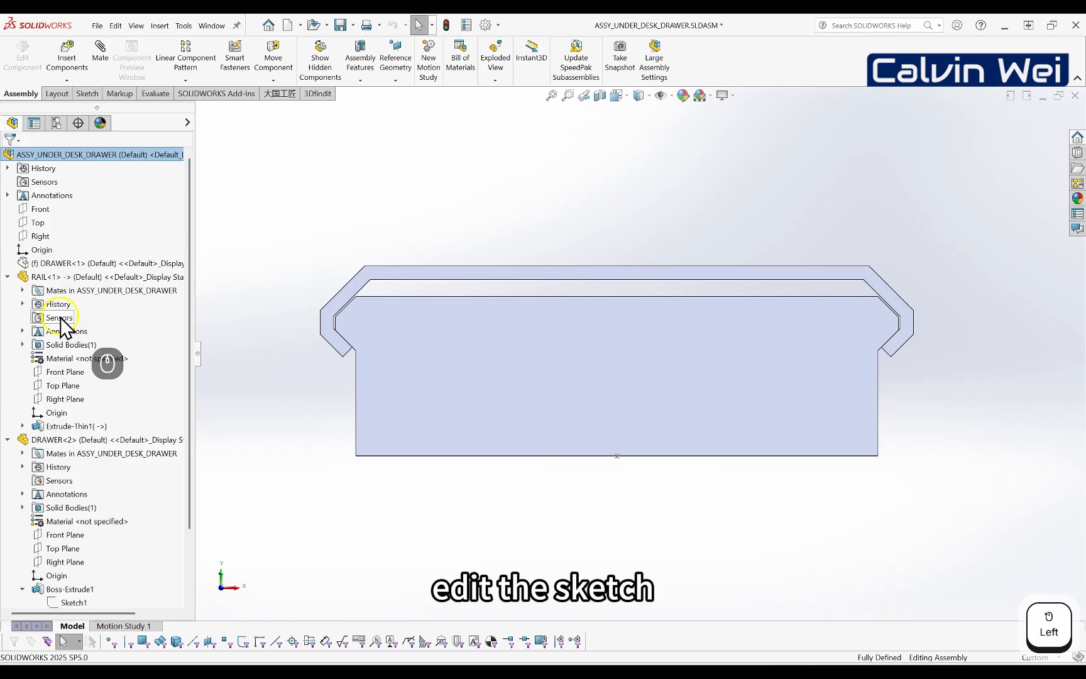
{"action": "left_click", "coordinate": [24, 426]}
{"action": "left_click", "coordinate": [71, 440]}
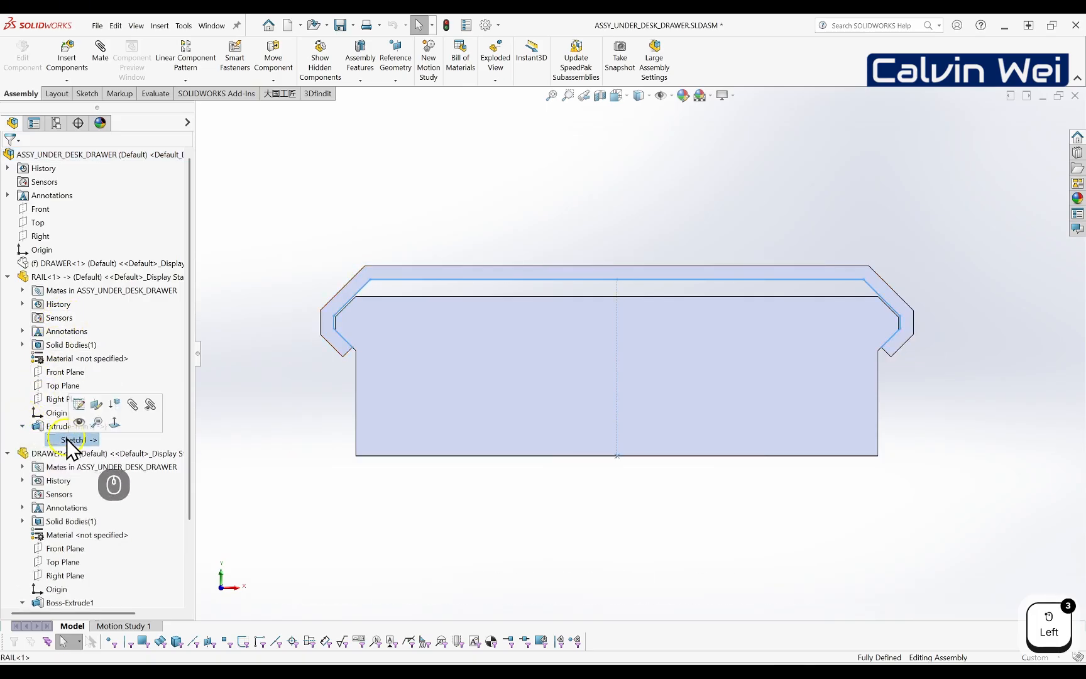
{"action": "left_click", "coordinate": [79, 404]}
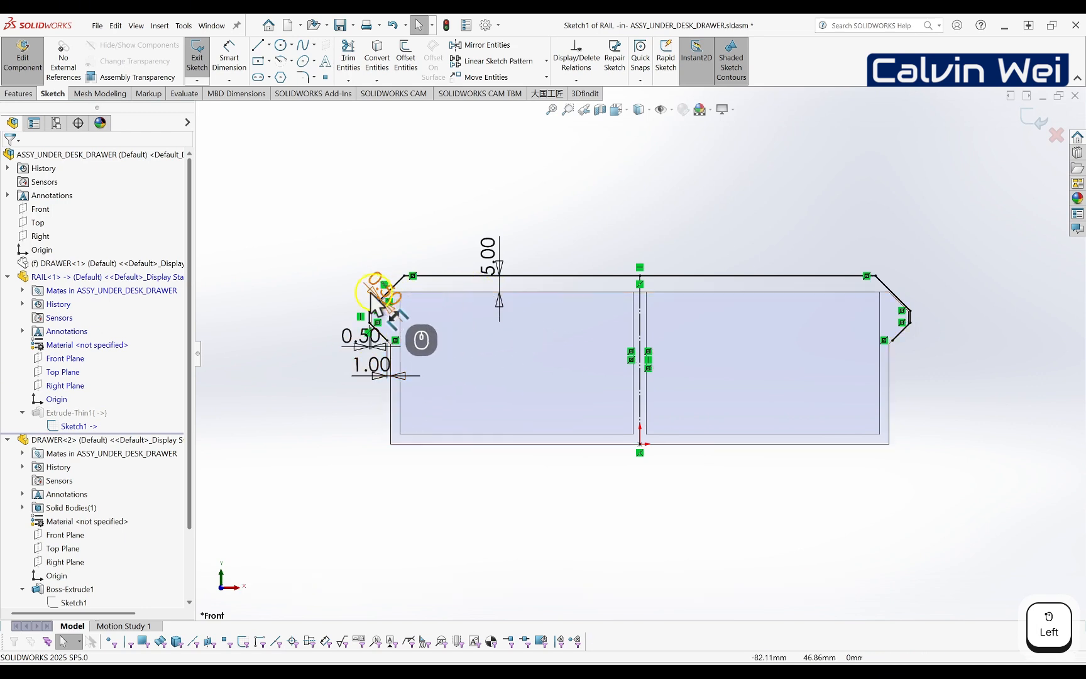
- Examine how the rail profile's clearance dimensions relate to the widened drawer, and exit back to the assembly
{"action": "scroll", "coordinate": [440, 314], "scroll_direction": "down", "scroll_amount": 2}
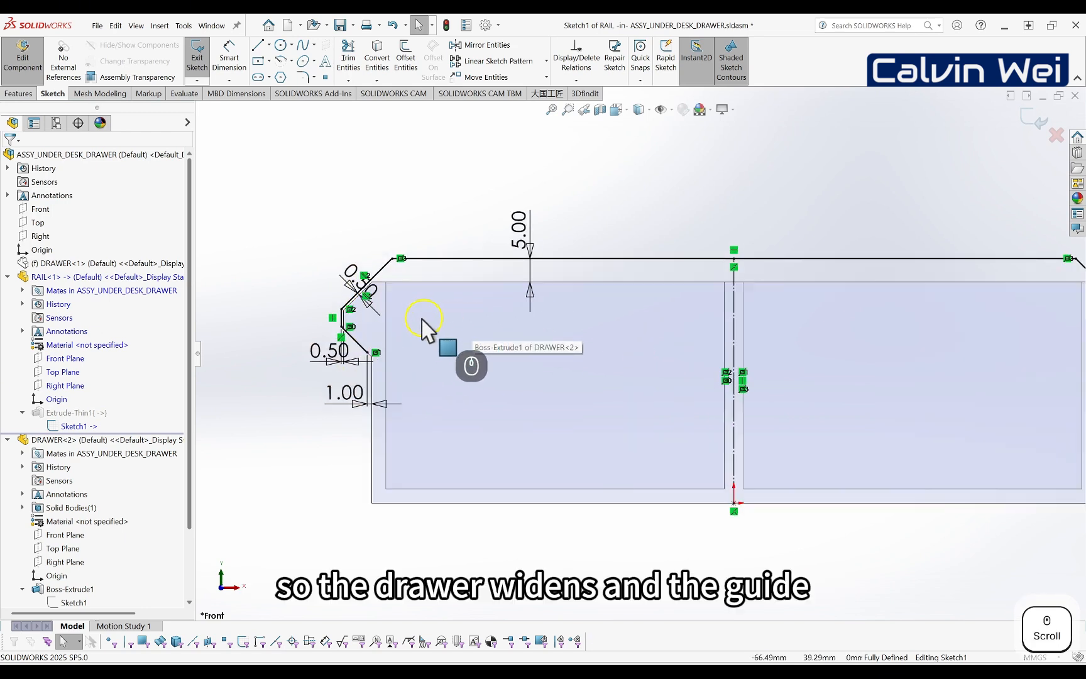
{"action": "scroll", "coordinate": [423, 321], "scroll_direction": "down", "scroll_amount": 2}
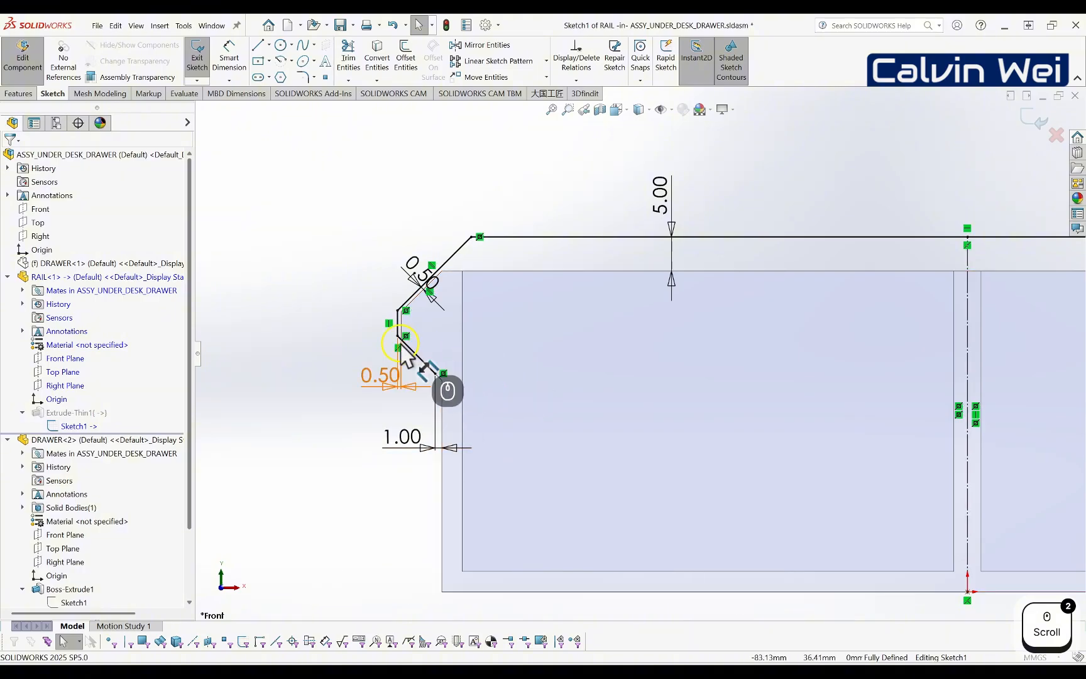
{"action": "scroll", "coordinate": [502, 324], "scroll_direction": "up", "scroll_amount": 1}
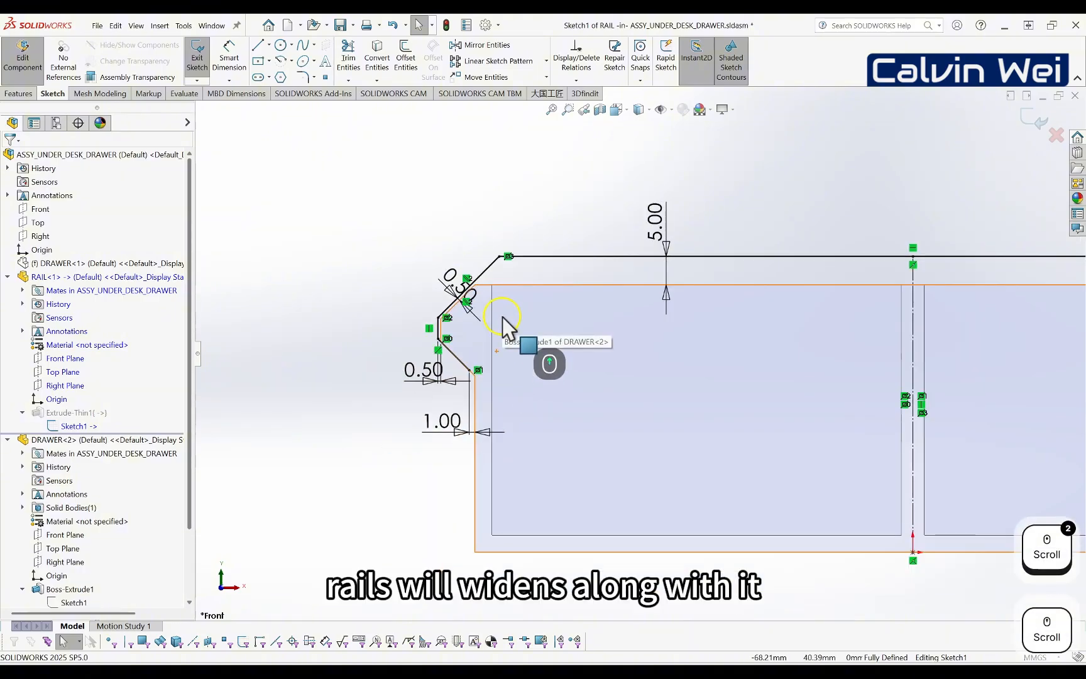
{"action": "scroll", "coordinate": [801, 308], "scroll_direction": "up", "scroll_amount": 3}
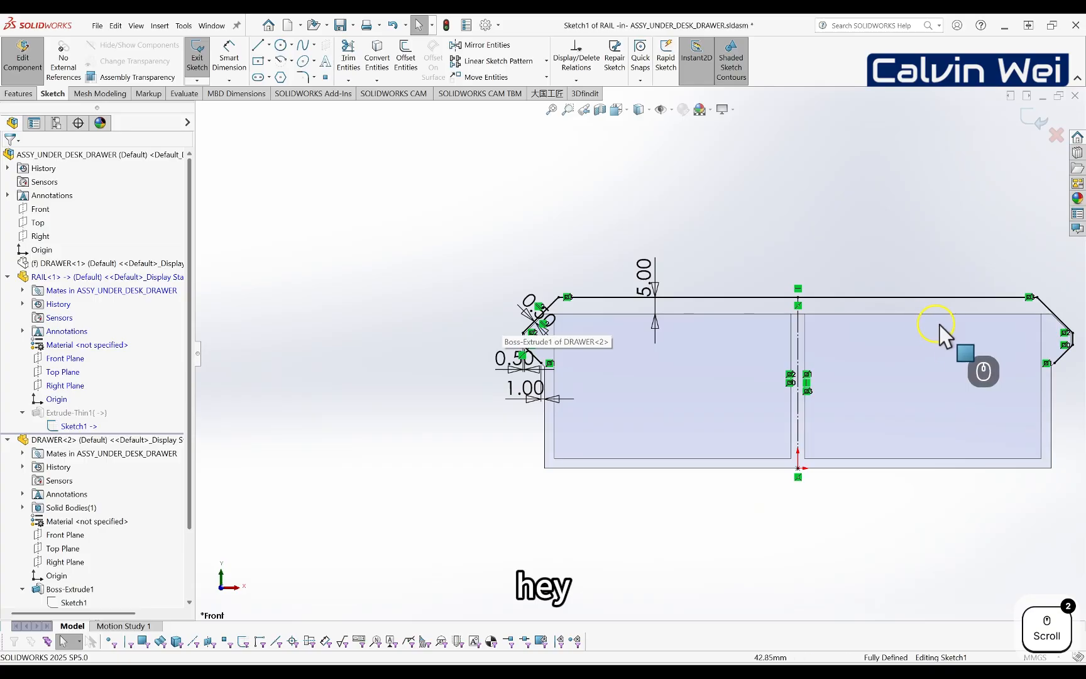
{"action": "scroll", "coordinate": [1069, 318], "scroll_direction": "down", "scroll_amount": 2}
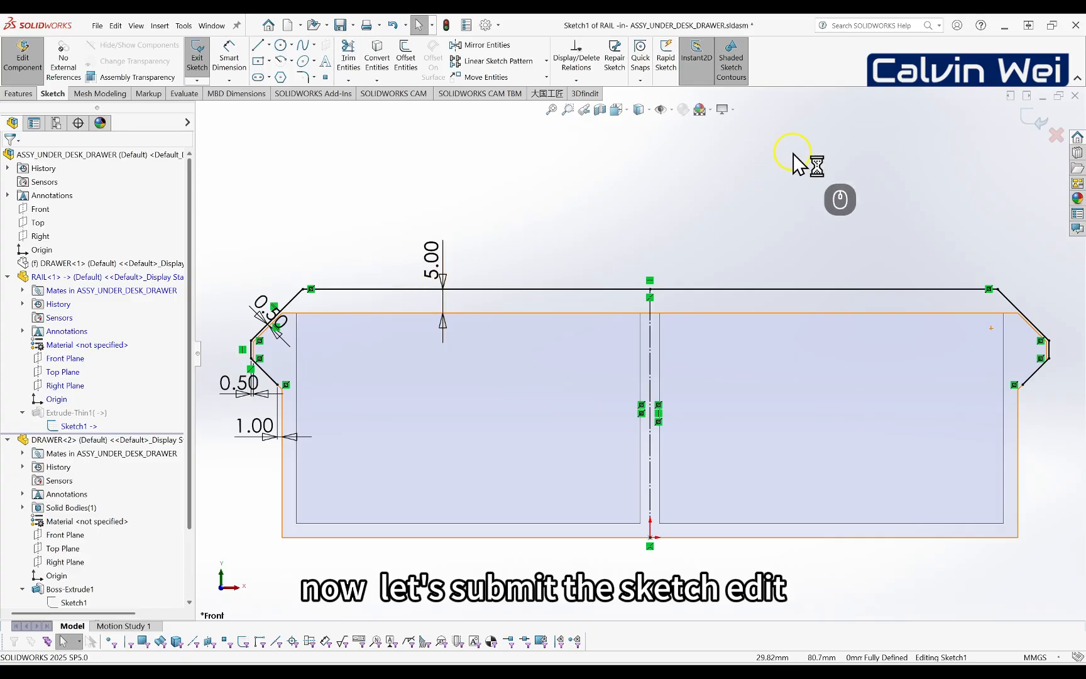
{"action": "left_click", "coordinate": [1027, 119]}
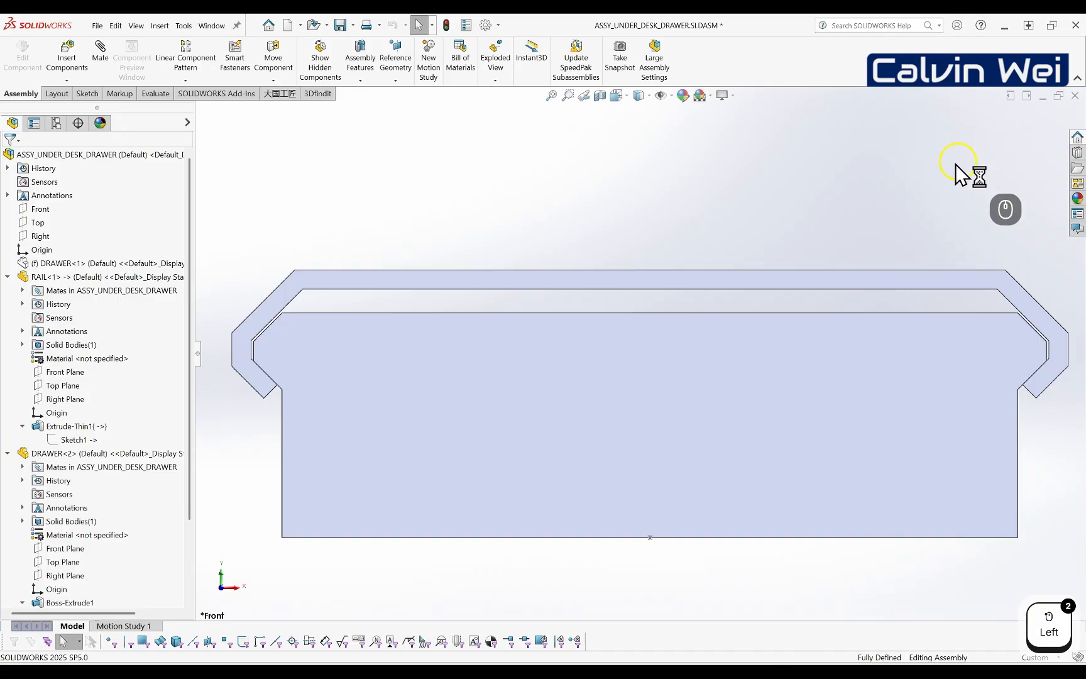
- Measure the inner width of the drawer's right compartment along the bottom edge at its front wall
{"action": "scroll", "coordinate": [845, 263], "scroll_direction": "up", "scroll_amount": 3}
{"action": "middle_click_drag", "start_coordinate": [845, 262], "coordinate": [738, 380]}
{"action": "scroll", "coordinate": [752, 444], "scroll_direction": "down", "scroll_amount": 5}
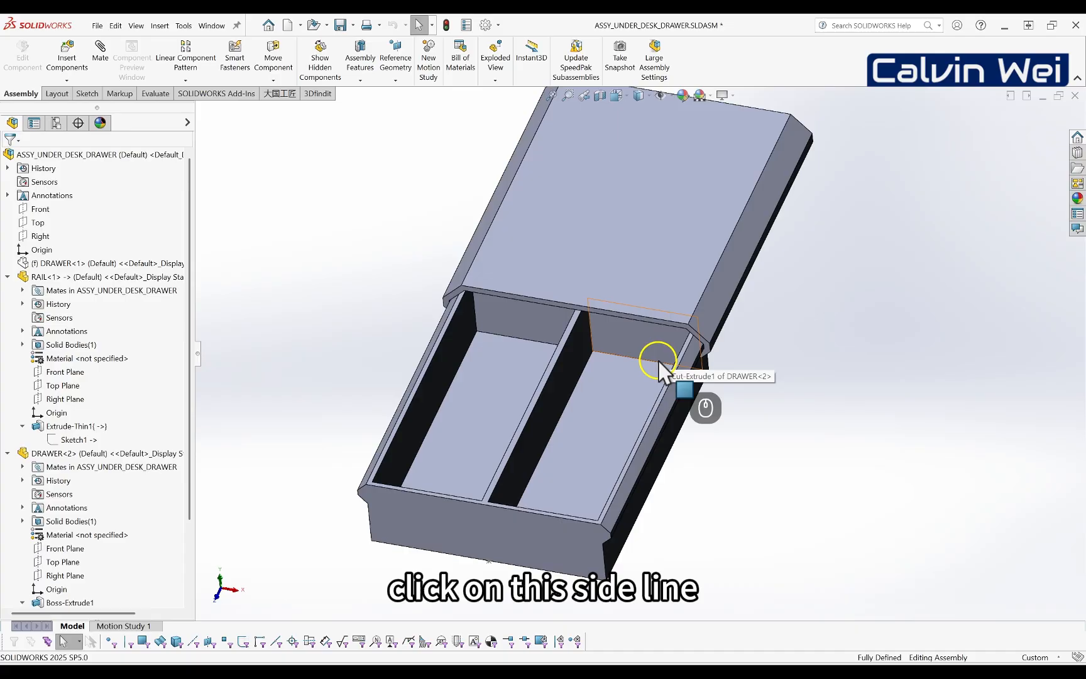
{"action": "middle_click_drag", "start_coordinate": [657, 344], "coordinate": [623, 451]}
{"action": "scroll", "coordinate": [604, 444], "scroll_direction": "up", "scroll_amount": 3}
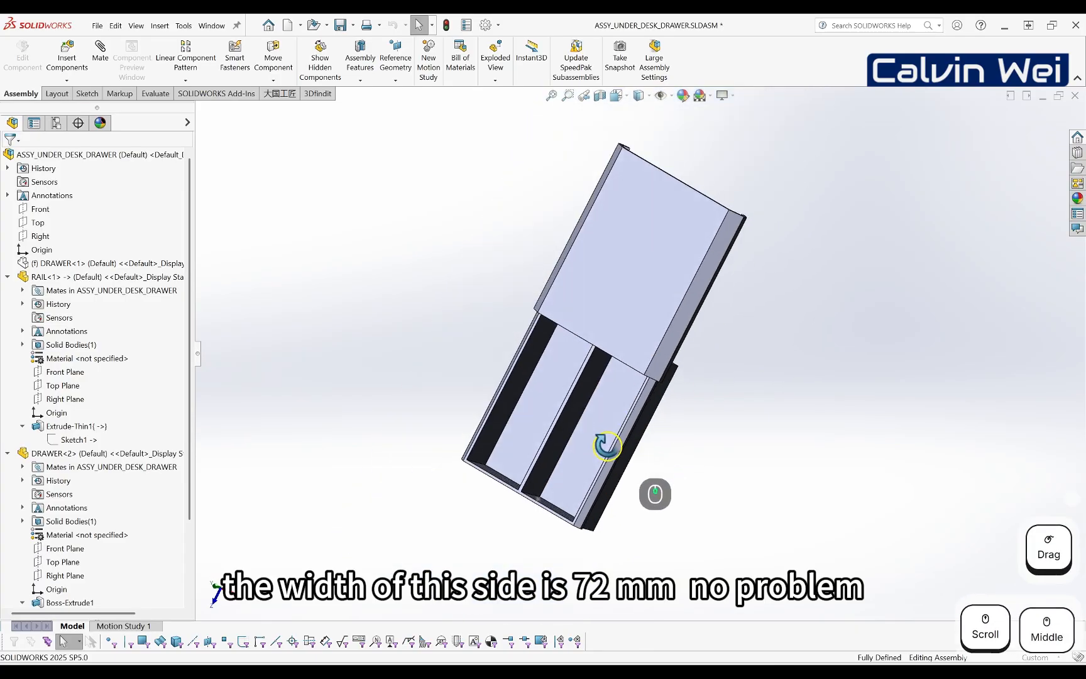
{"action": "scroll", "coordinate": [599, 492], "scroll_direction": "down", "scroll_amount": 6}
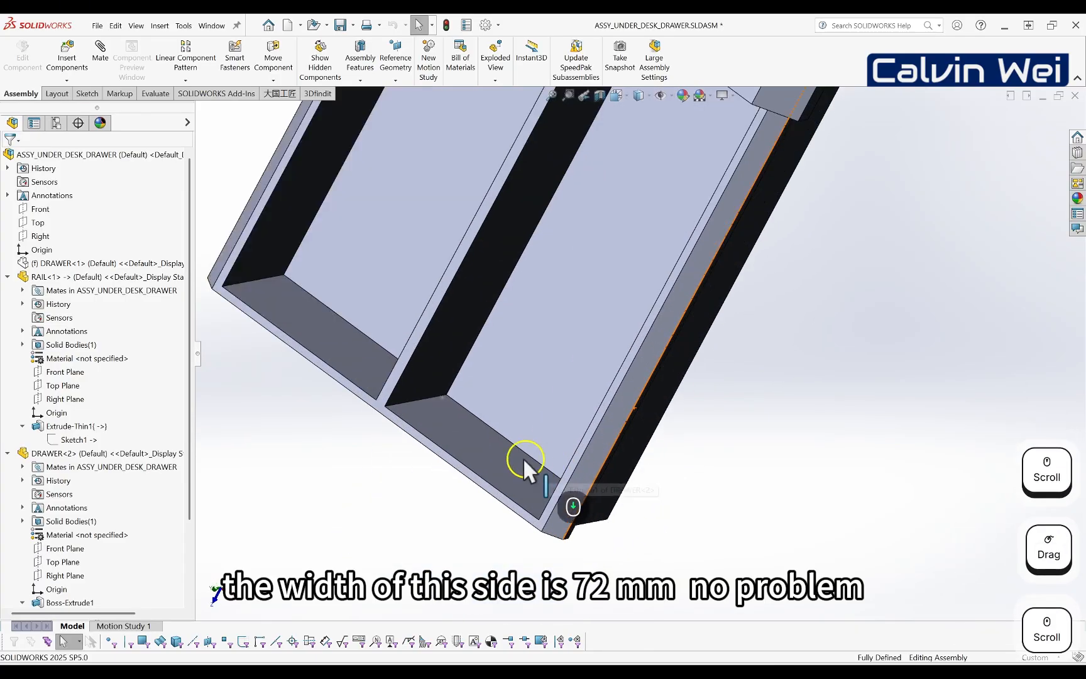
{"action": "left_click", "coordinate": [499, 433]}
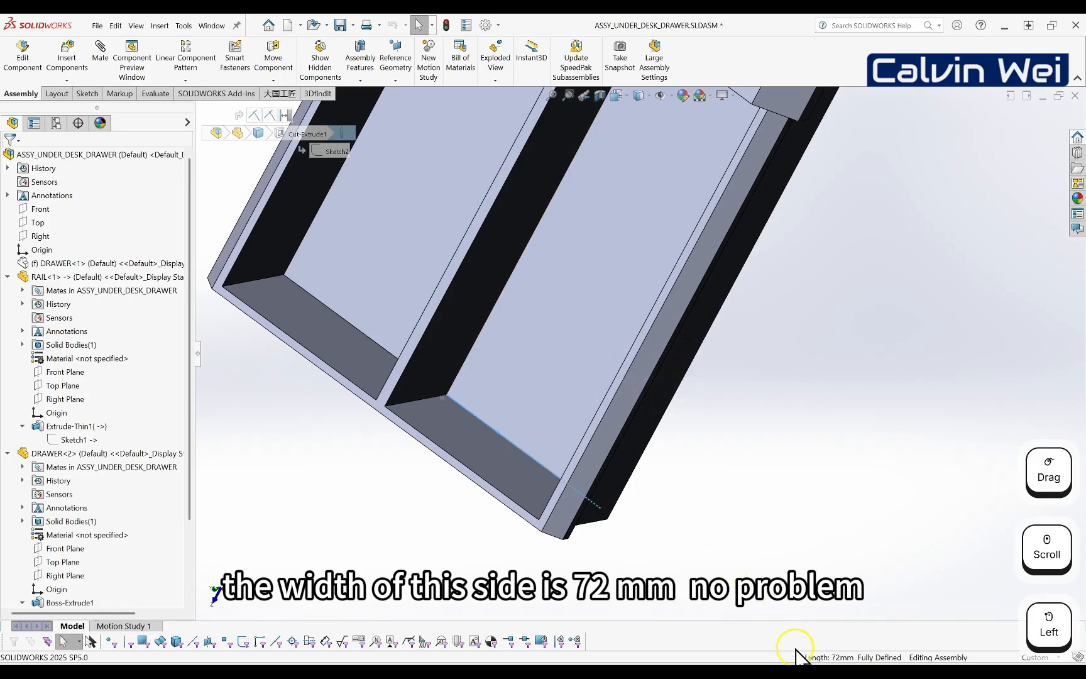
- Examine how the widened drawer sits in the rail, try sliding the drawer outward and clear the selection
{"action": "scroll", "coordinate": [792, 534], "scroll_direction": "up", "scroll_amount": 5}
{"action": "middle_click_drag", "start_coordinate": [682, 380], "coordinate": [701, 235]}
{"action": "left_click_drag", "start_coordinate": [554, 360], "coordinate": [453, 419]}
{"action": "scroll", "coordinate": [694, 207], "scroll_direction": "up", "scroll_amount": 3}
{"action": "scroll", "coordinate": [711, 179], "scroll_direction": "down", "scroll_amount": 3}
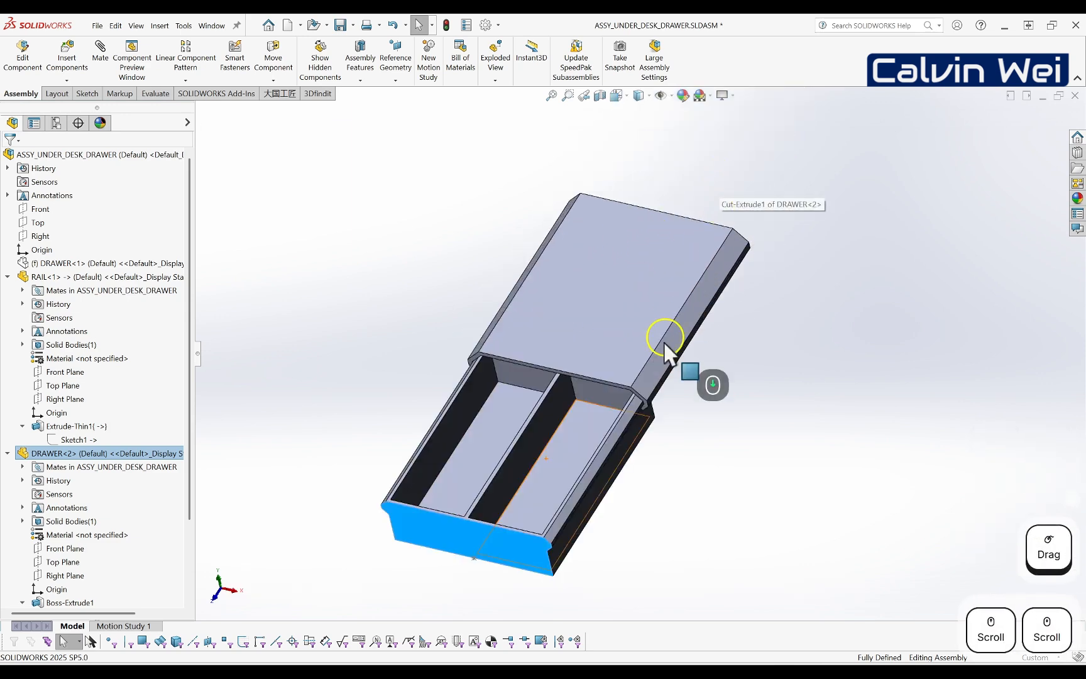
{"action": "middle_click_drag", "start_coordinate": [593, 408], "coordinate": [637, 396]}
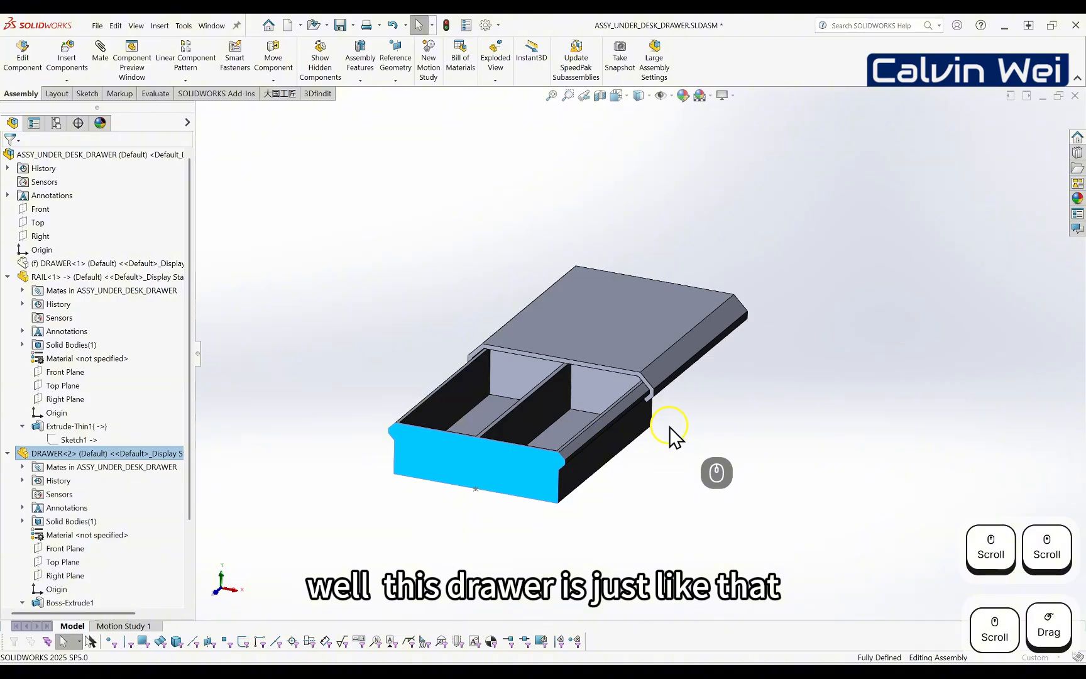
{"action": "left_click_drag", "start_coordinate": [498, 449], "coordinate": [462, 483]}
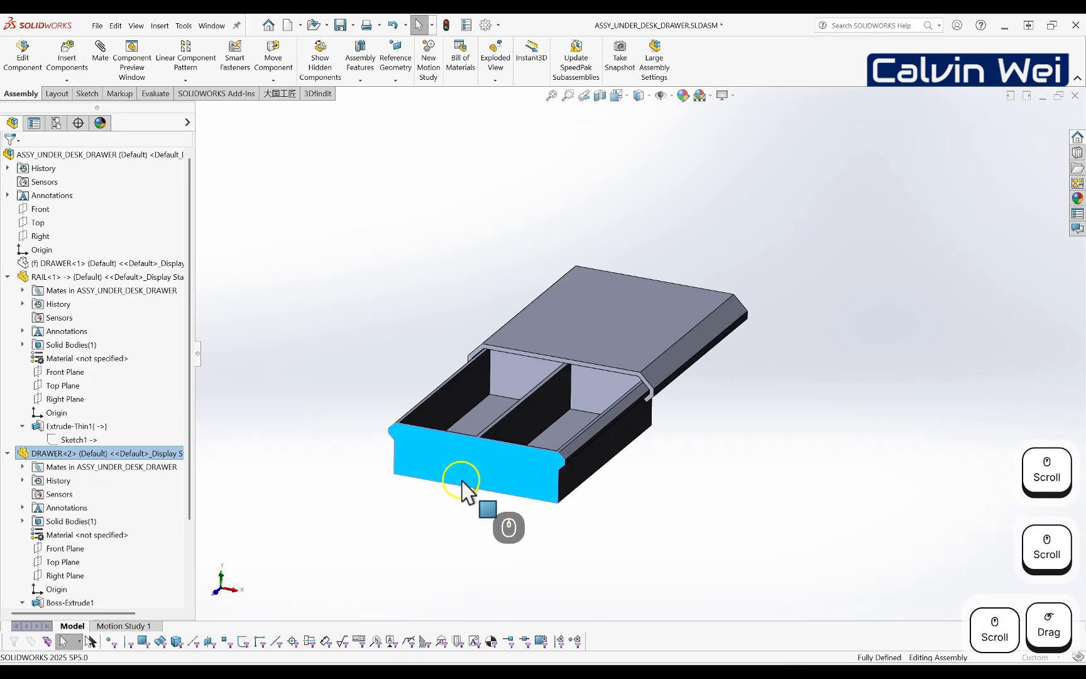
{"action": "middle_click_drag", "start_coordinate": [566, 457], "coordinate": [529, 464]}
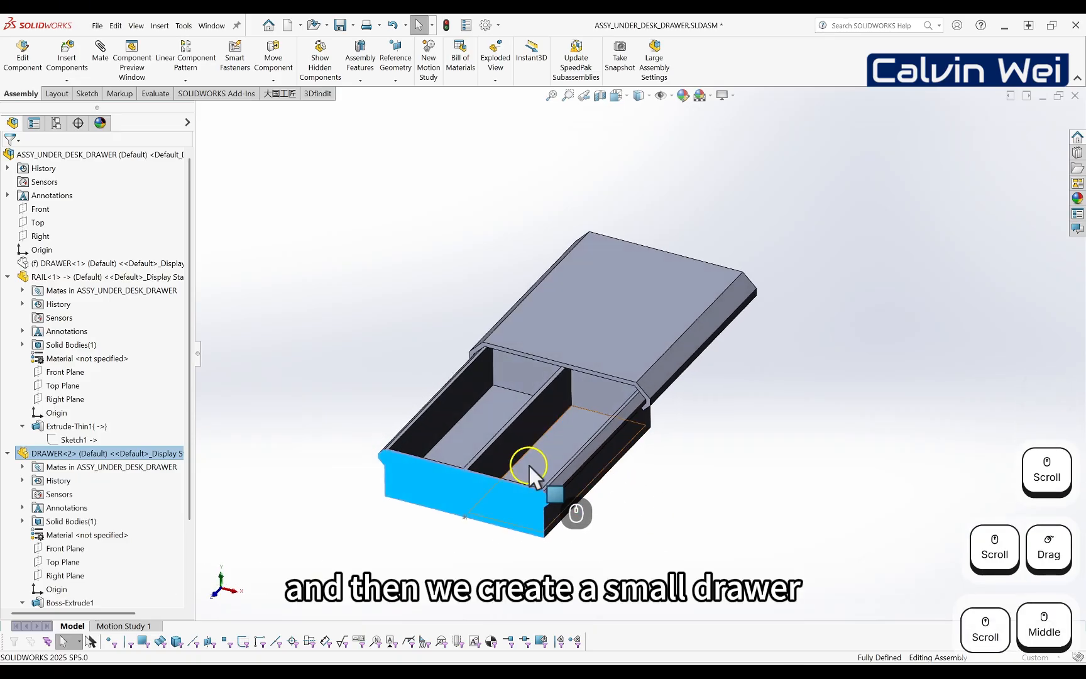
{"action": "left_click", "coordinate": [744, 407]}
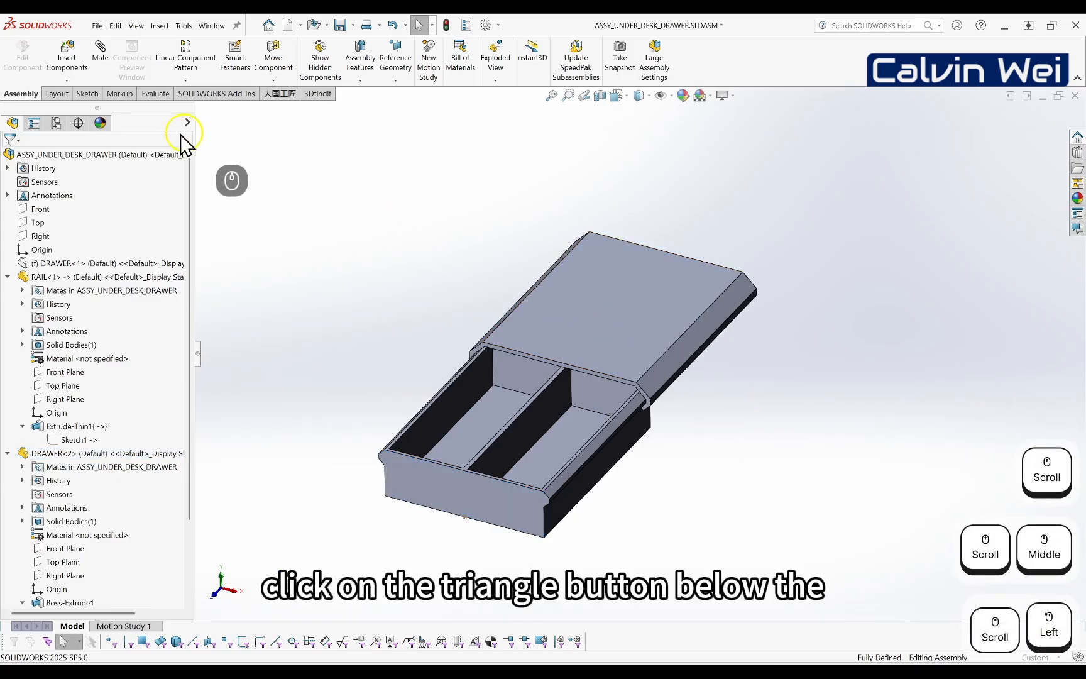
- Insert a new part into the assembly with its first sketch placed on the drawer's front face, viewed normal to the sketch plane
{"action": "left_click", "coordinate": [67, 80]}
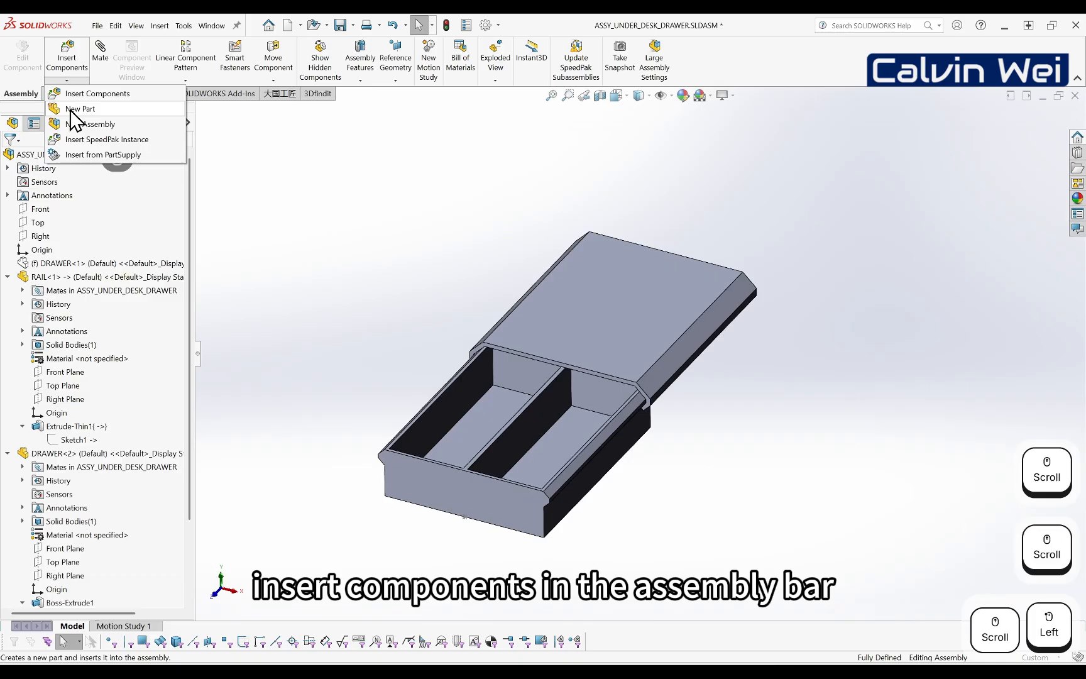
{"action": "left_click", "coordinate": [70, 111]}
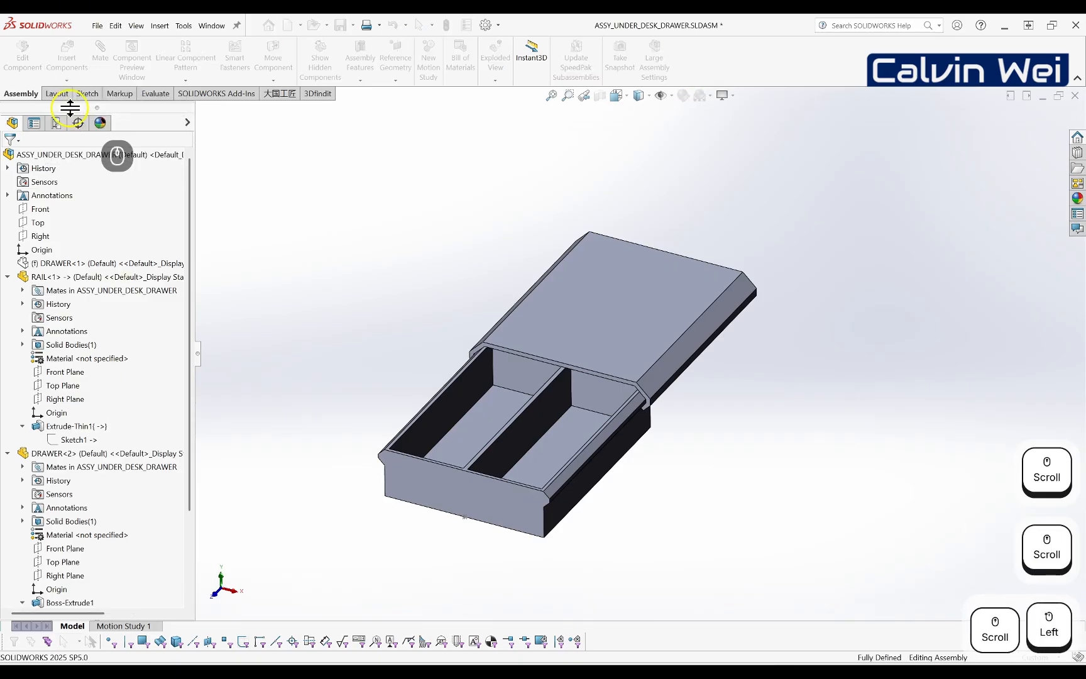
{"action": "left_click", "coordinate": [415, 467]}
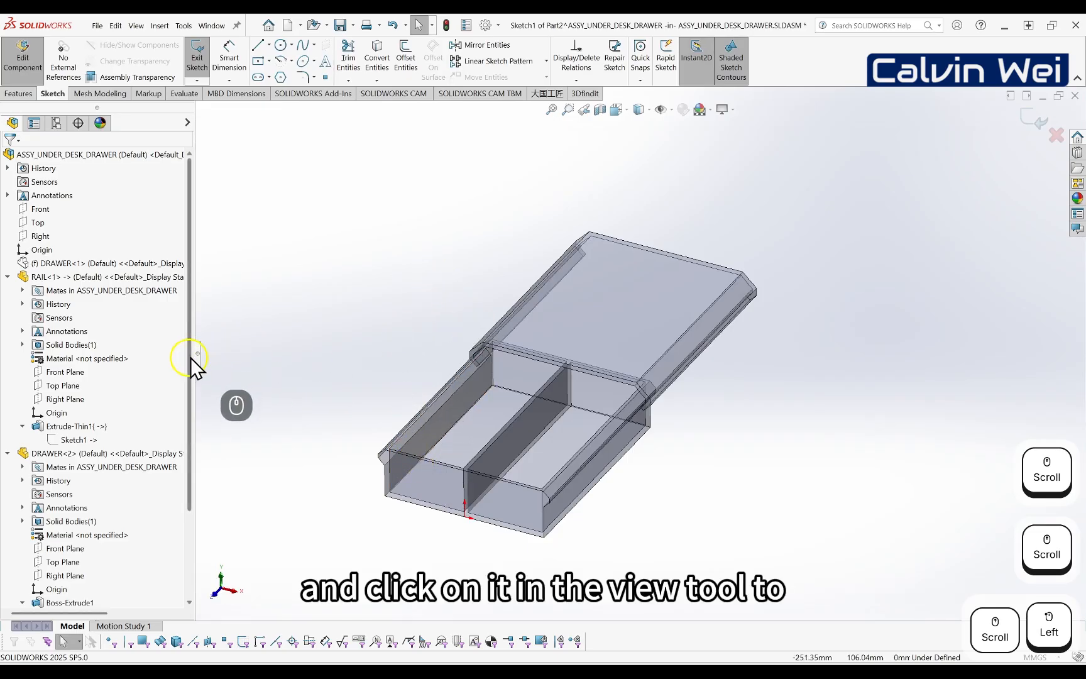
{"action": "left_click", "coordinate": [629, 111]}
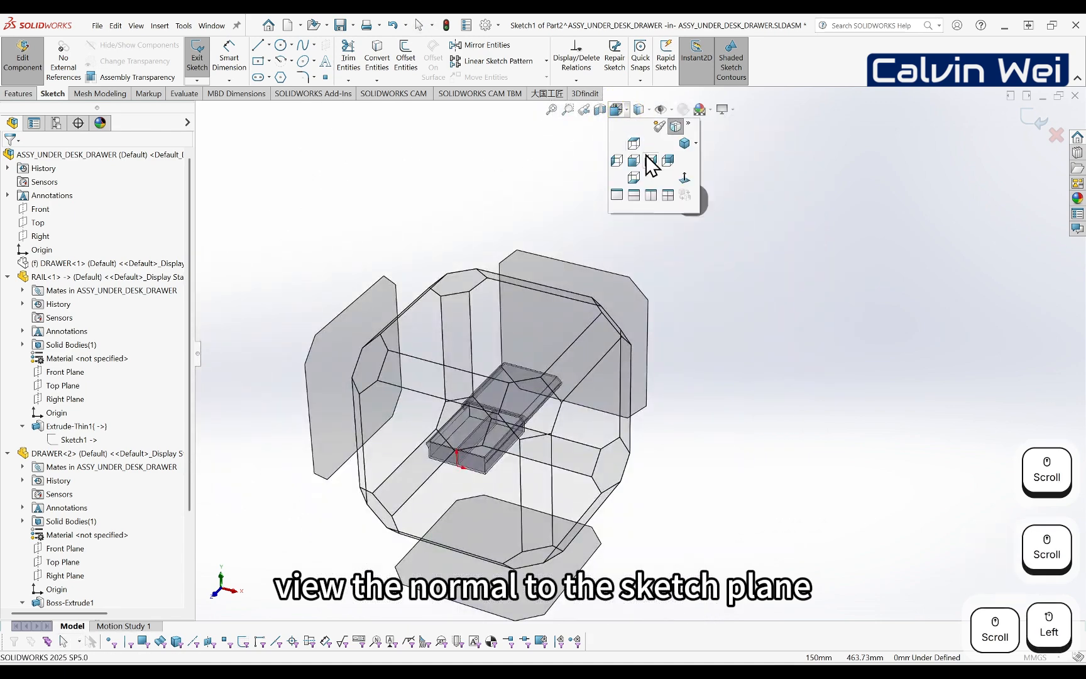
{"action": "left_click", "coordinate": [686, 177]}
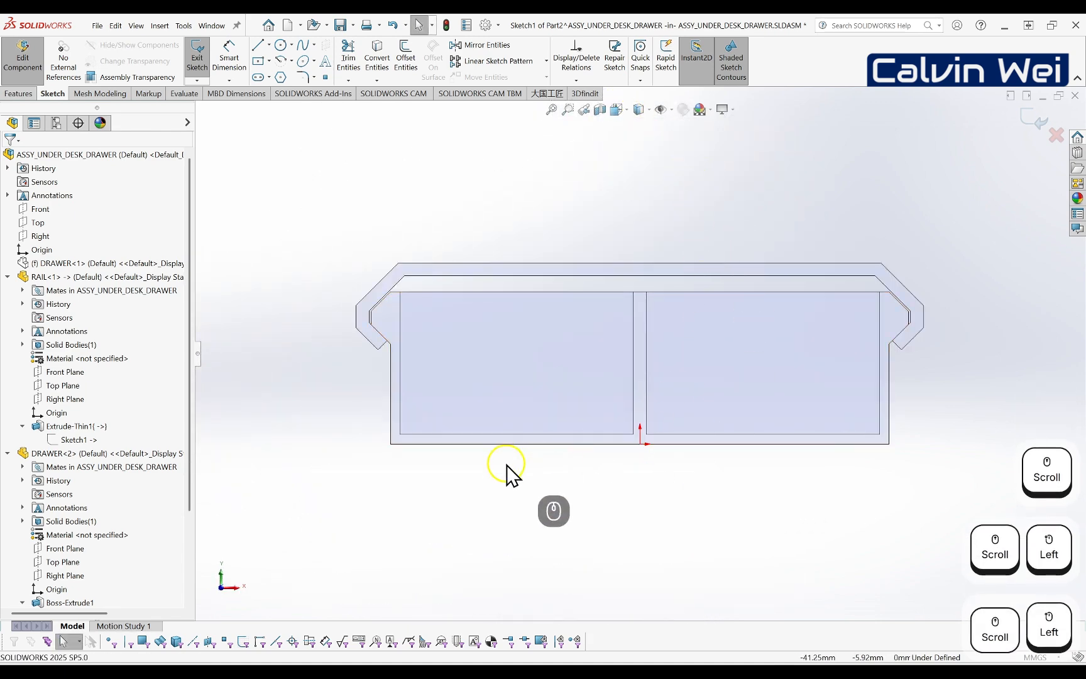
- Sketch a horizontal line across the left compartment at mid-height, from near the outer wall to near the central divider
{"action": "scroll", "coordinate": [524, 331], "scroll_direction": "down", "scroll_amount": 2}
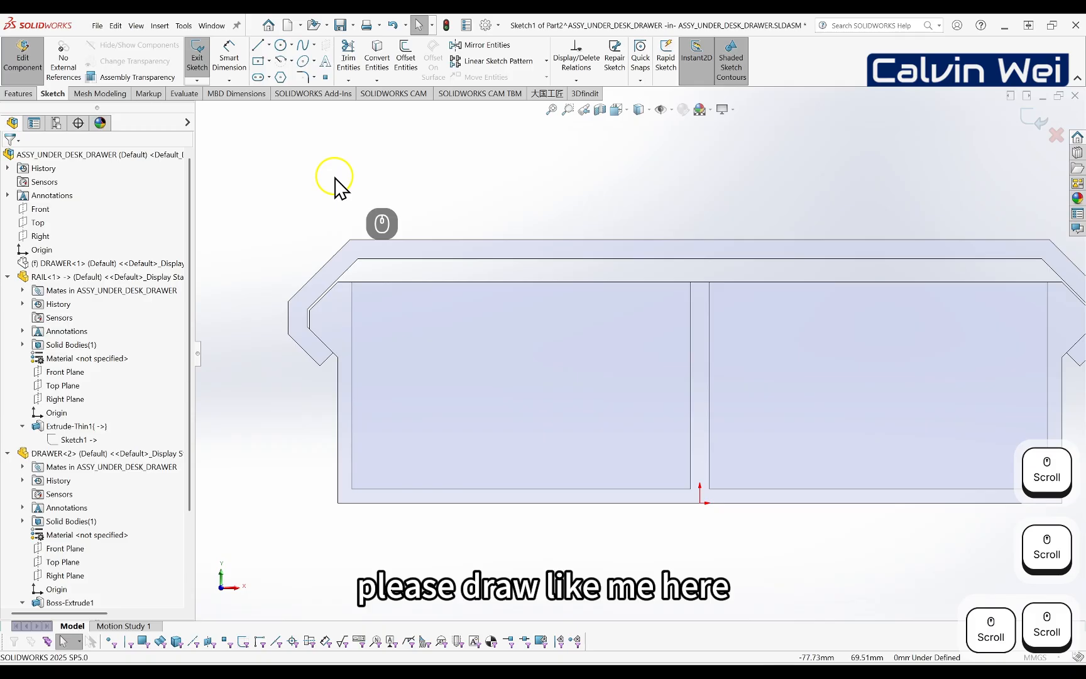
{"action": "right_click_drag", "start_coordinate": [342, 179], "coordinate": [291, 174]}
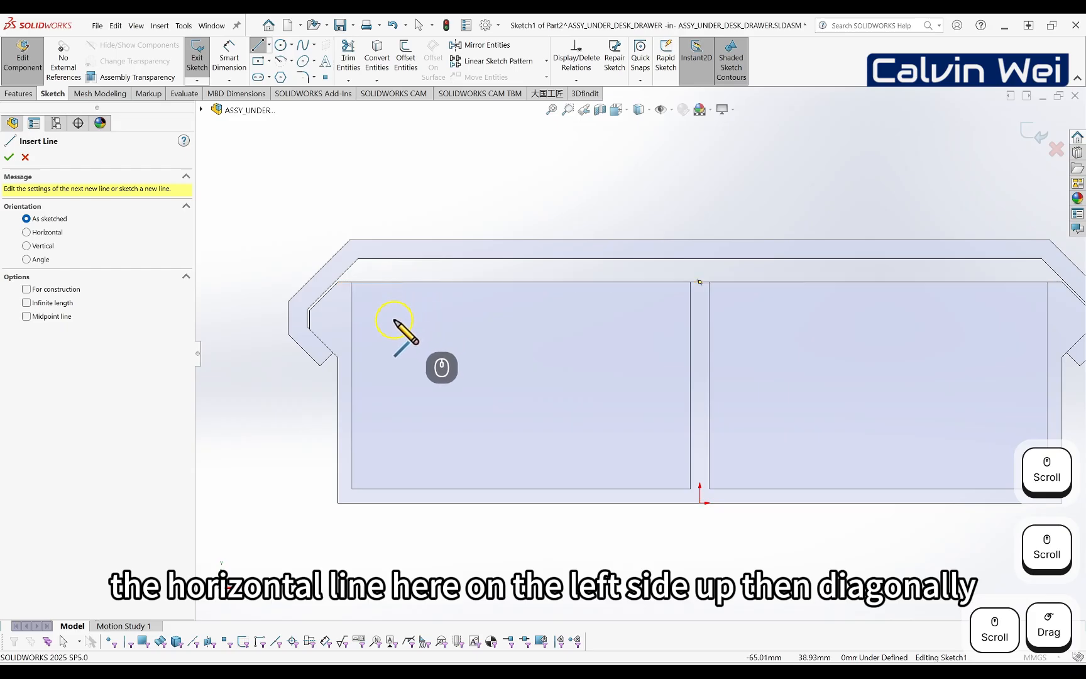
{"action": "left_click", "coordinate": [363, 361]}
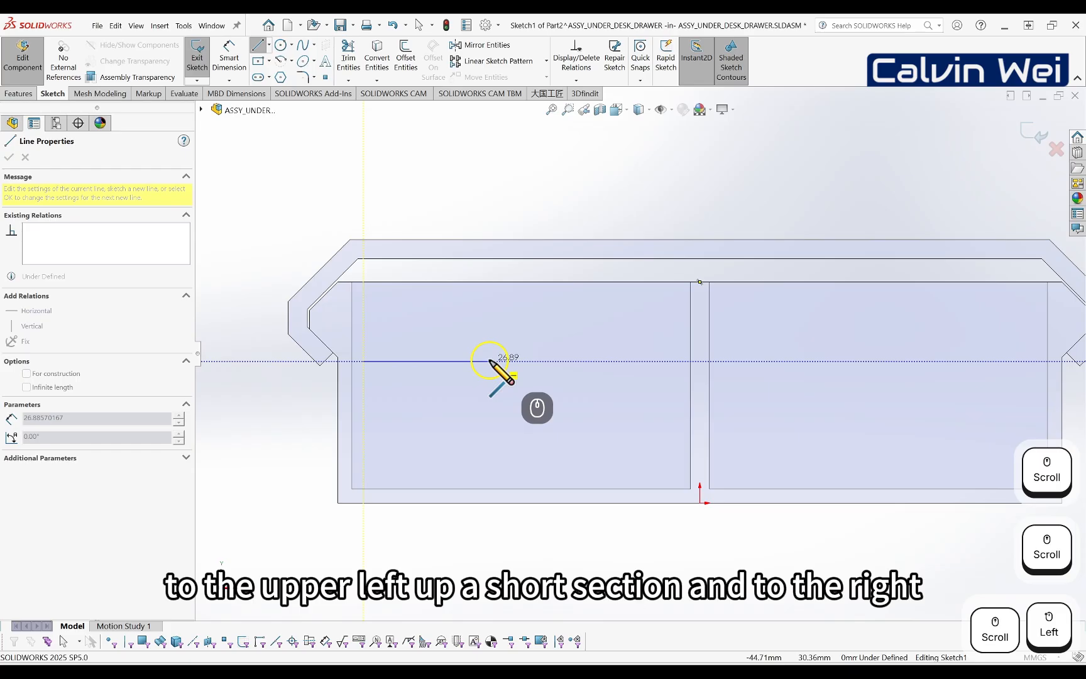
{"action": "left_click", "coordinate": [677, 361]}
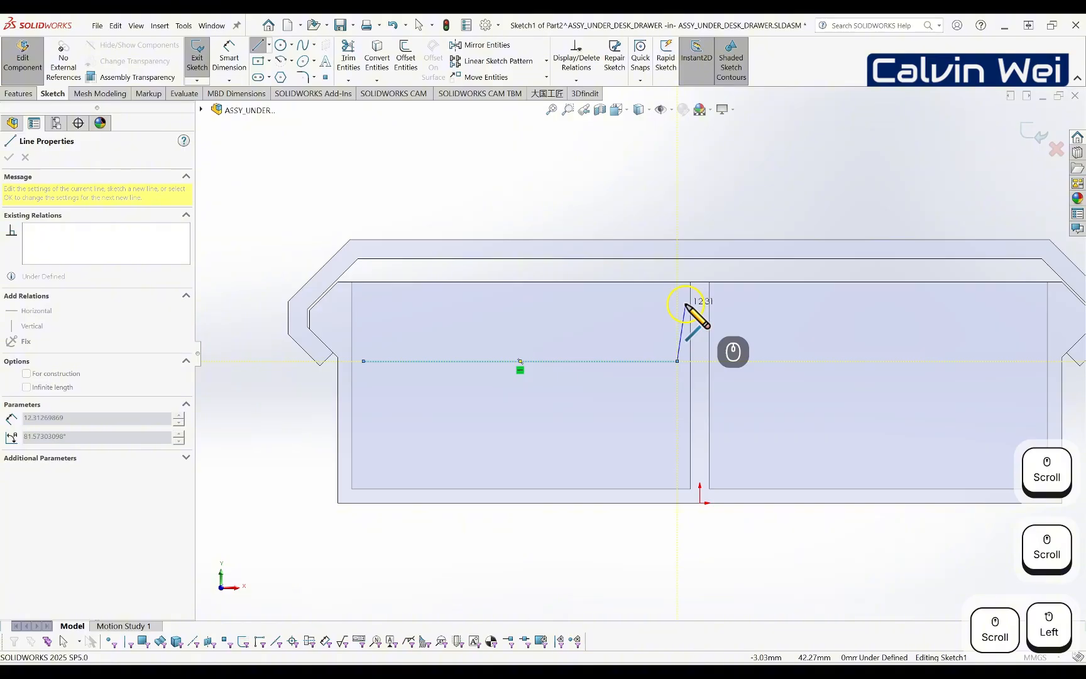
{"action": "key", "text": "Escape"}
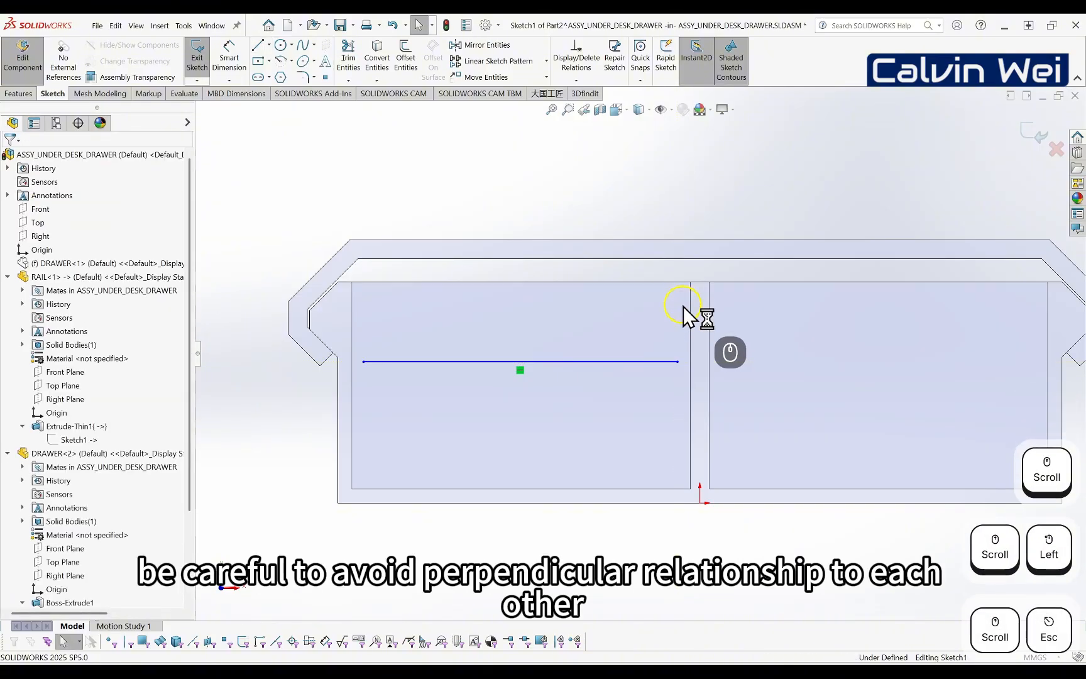
- Sketch the profile's left side from the horizontal line's left end: short vertical, diagonal outward, short vertical, slant inward, vertical about 3.6 mm to the drawer's top edge
{"action": "right_click", "coordinate": [455, 300]}
{"action": "right_click_drag", "start_coordinate": [455, 300], "coordinate": [415, 324]}
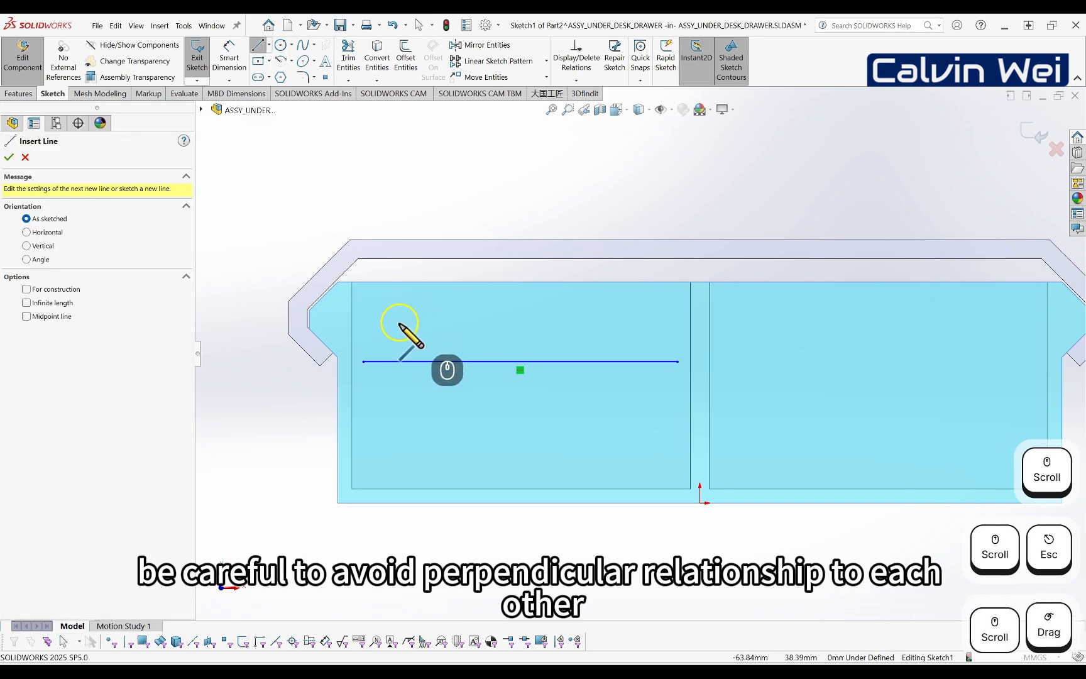
{"action": "left_click", "coordinate": [363, 362]}
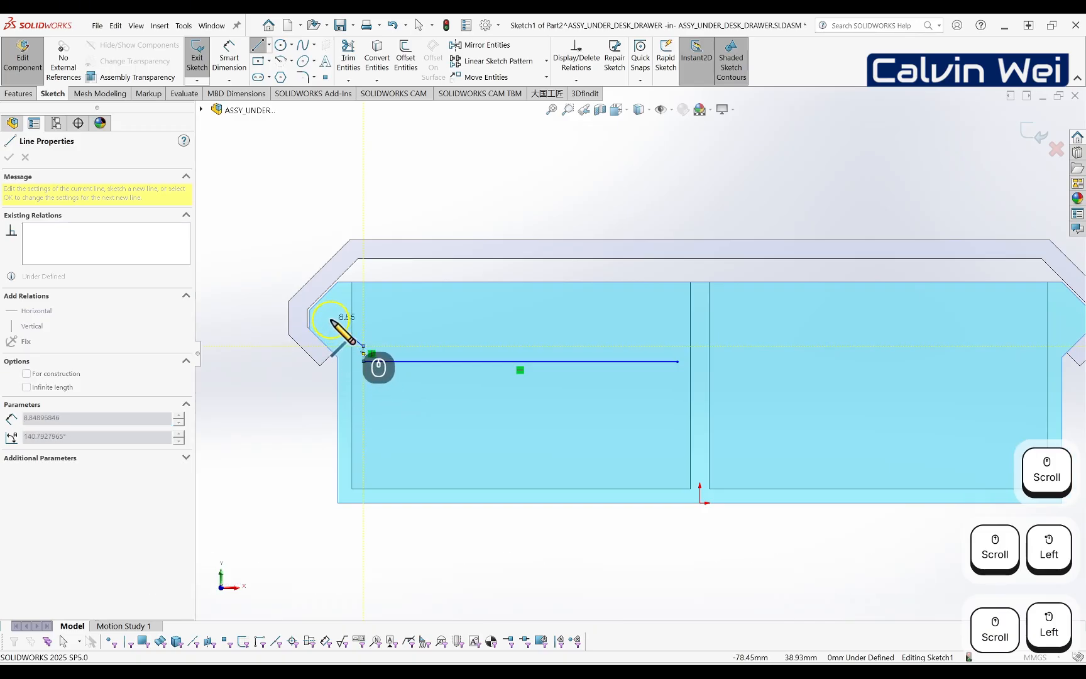
{"action": "left_click", "coordinate": [331, 313]}
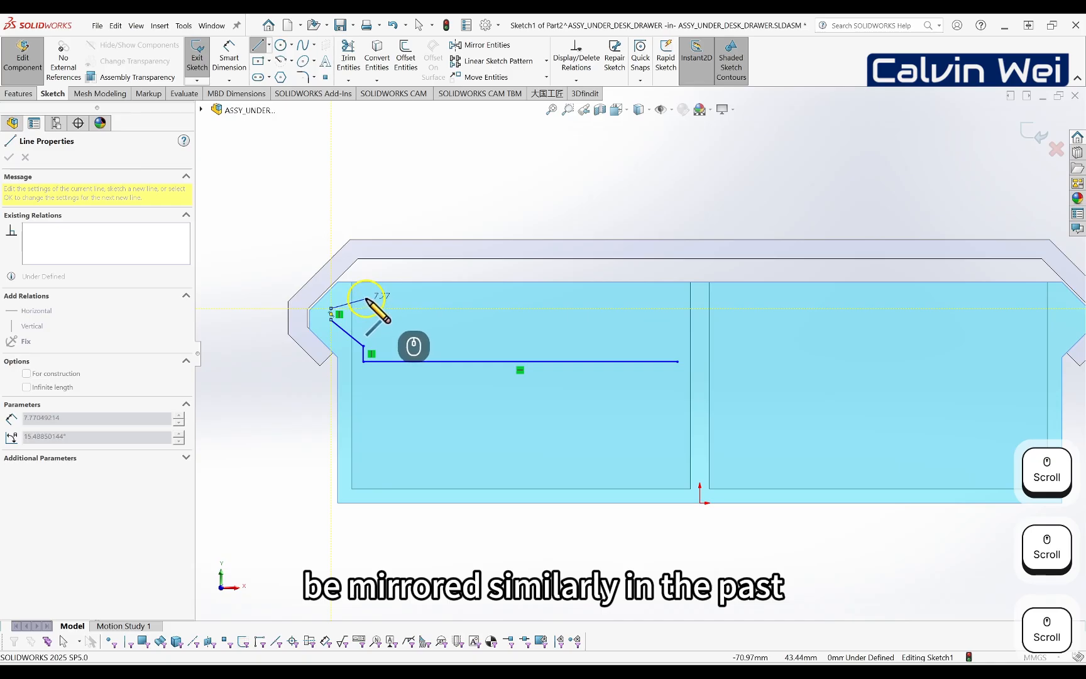
{"action": "left_click", "coordinate": [367, 300]}
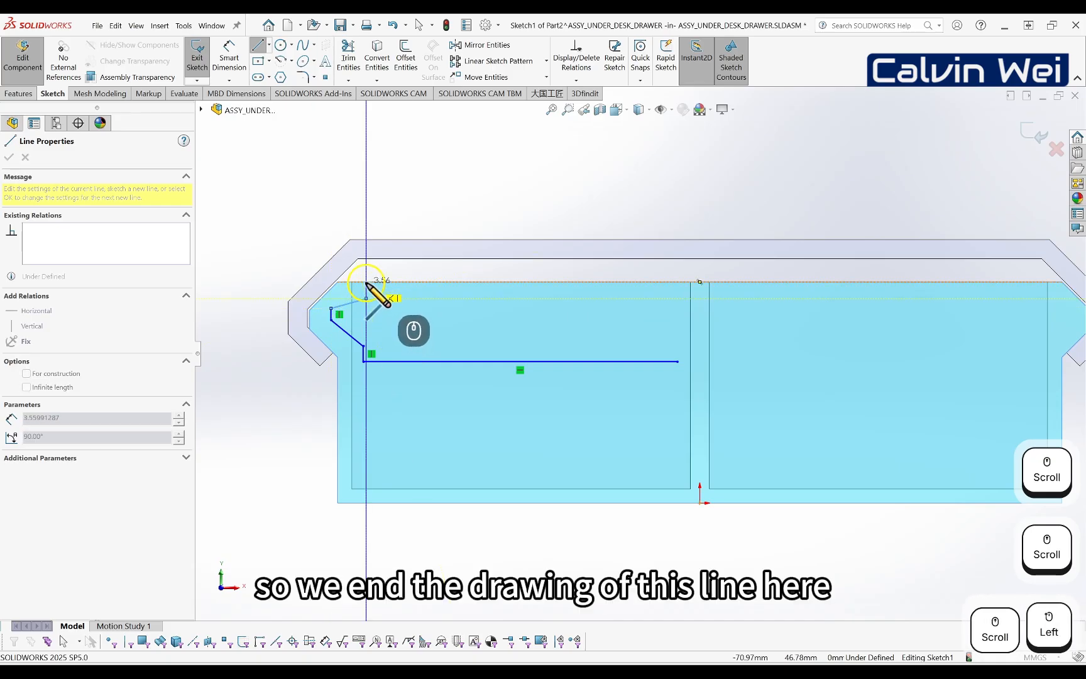
{"action": "left_click", "coordinate": [366, 282]}
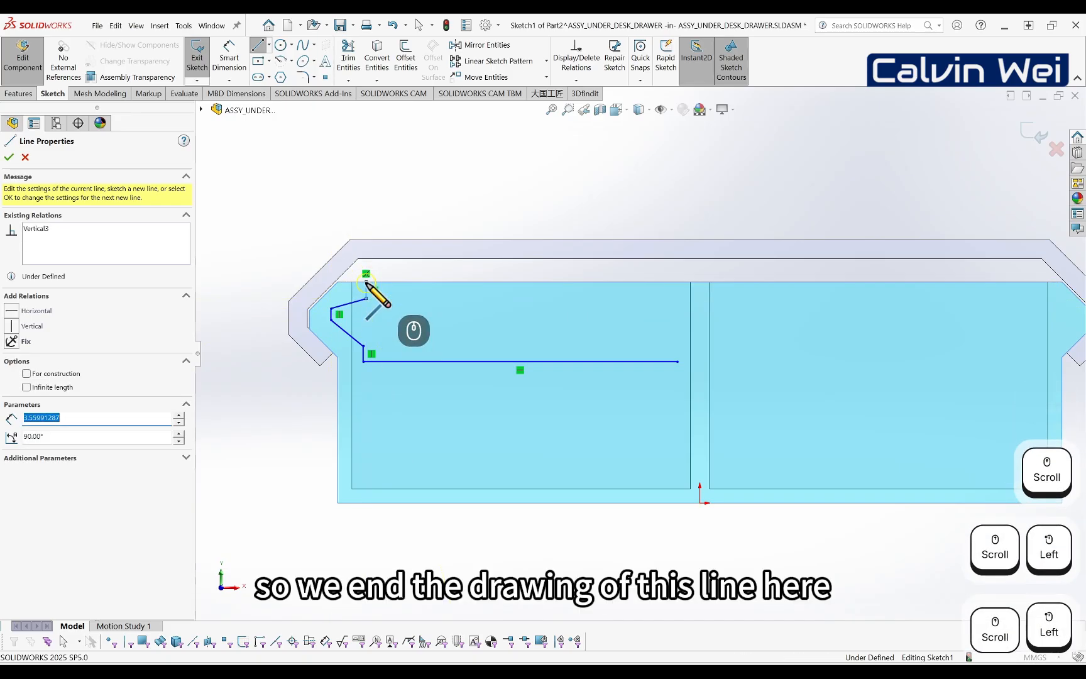
- Continue the outline horizontally along the drawer's top edge and down in a vertical line about 27 mm long crossing the lower horizontal line
{"action": "left_click", "coordinate": [516, 282]}
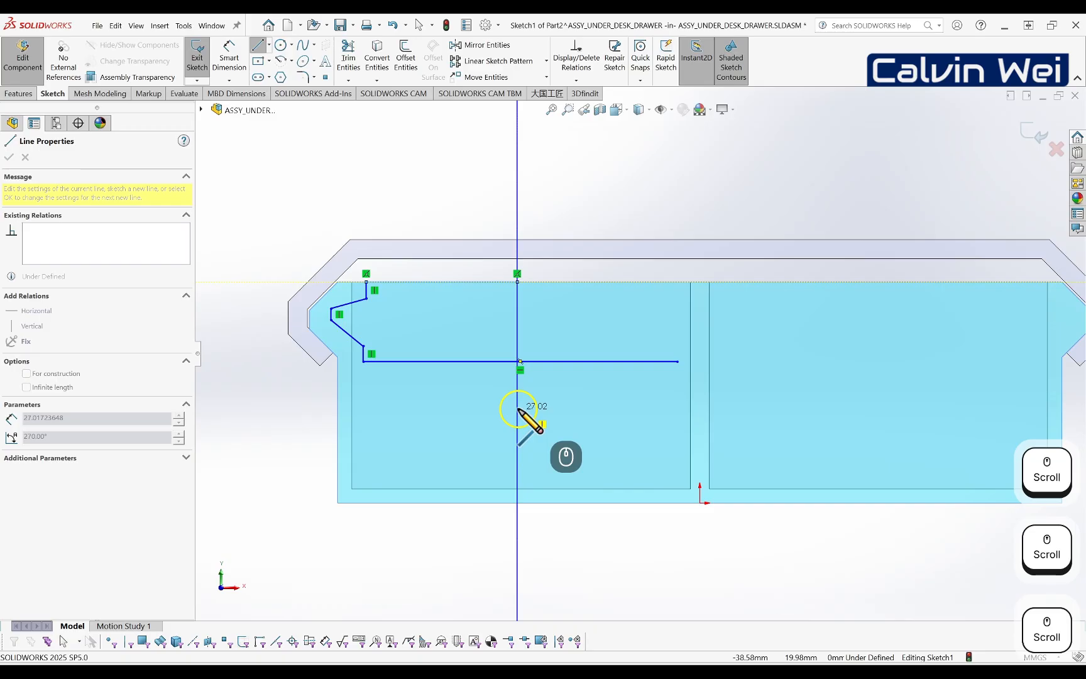
{"action": "left_click", "coordinate": [517, 408]}
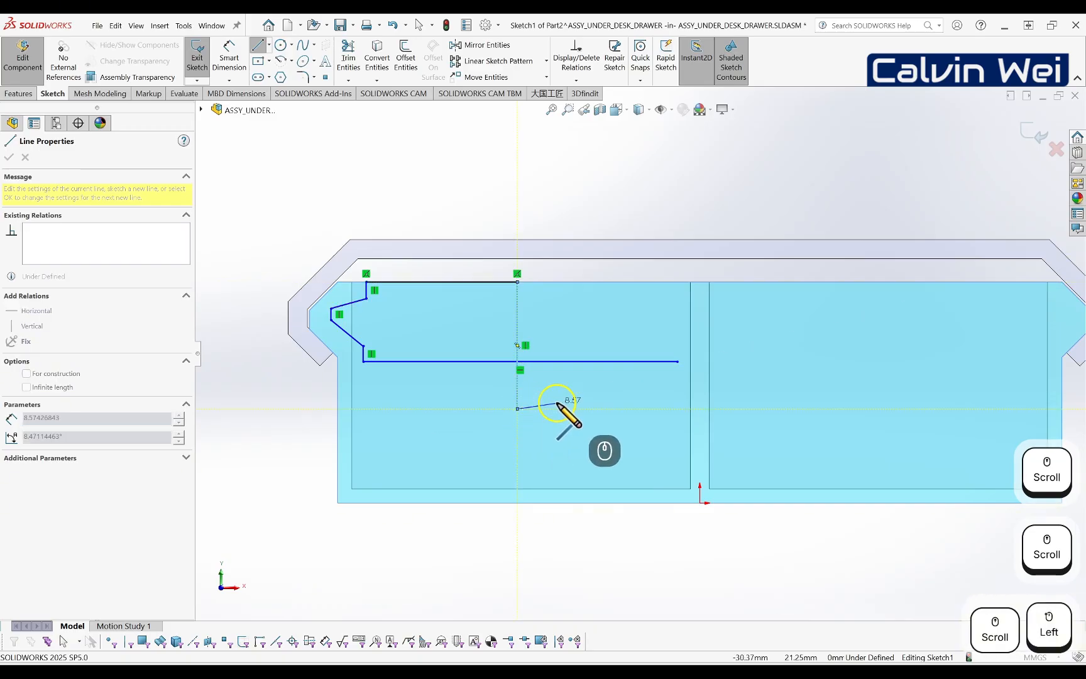
{"action": "key", "text": "Escape"}
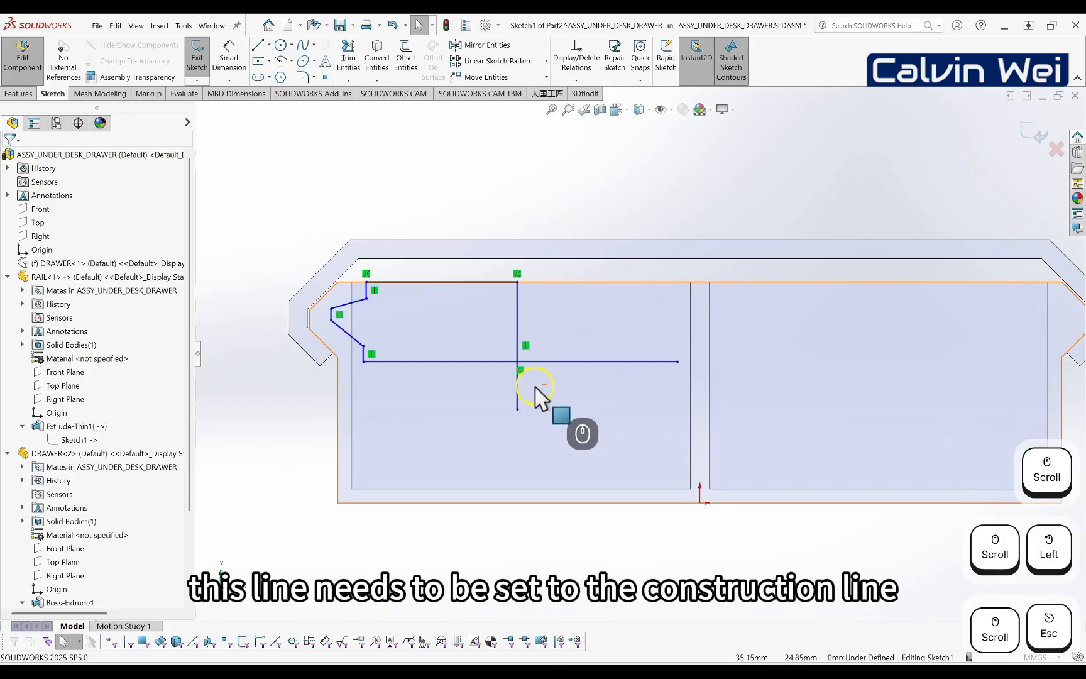
- Convert the long vertical line in the middle of the compartment to construction geometry
{"action": "left_click", "coordinate": [518, 389]}
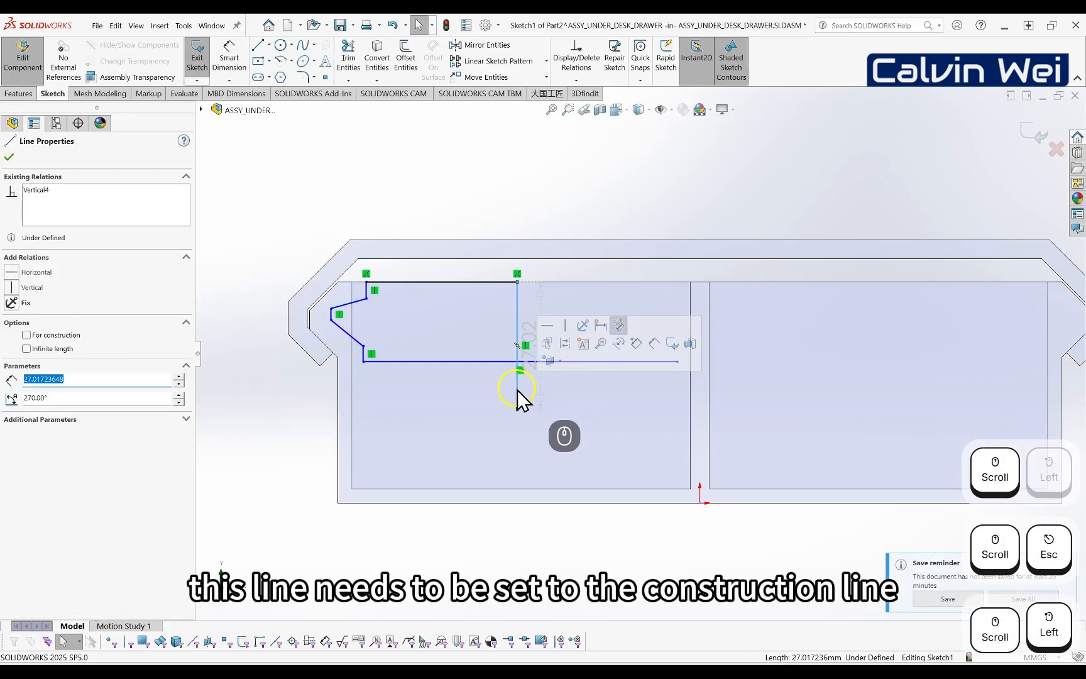
{"action": "left_click", "coordinate": [26, 335]}
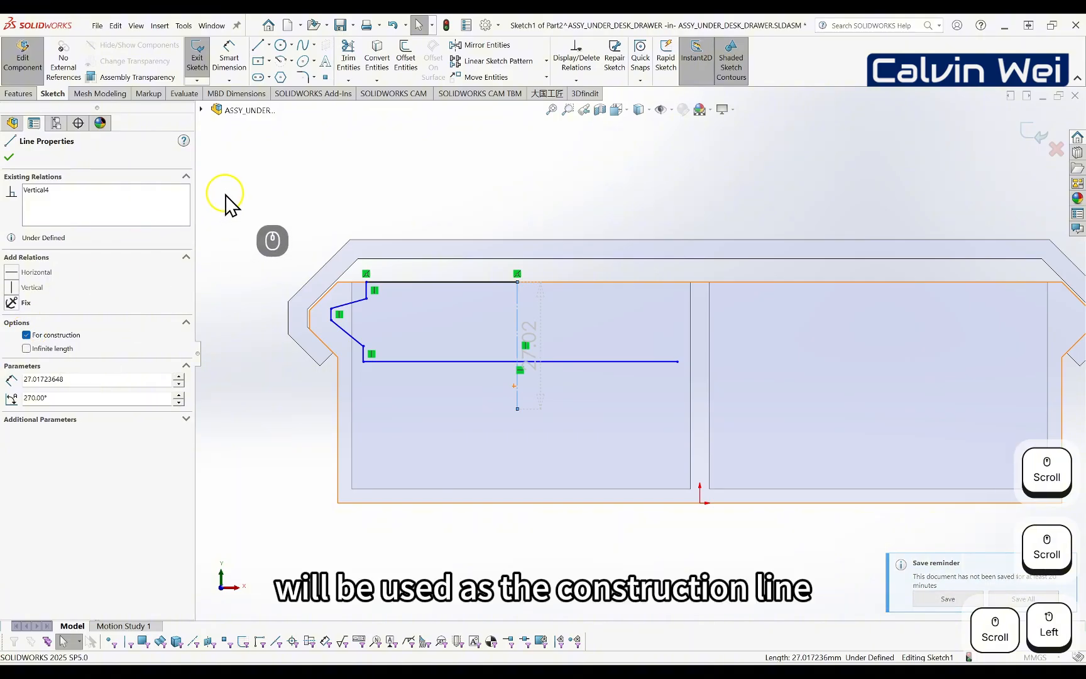
{"action": "left_click", "coordinate": [9, 157]}
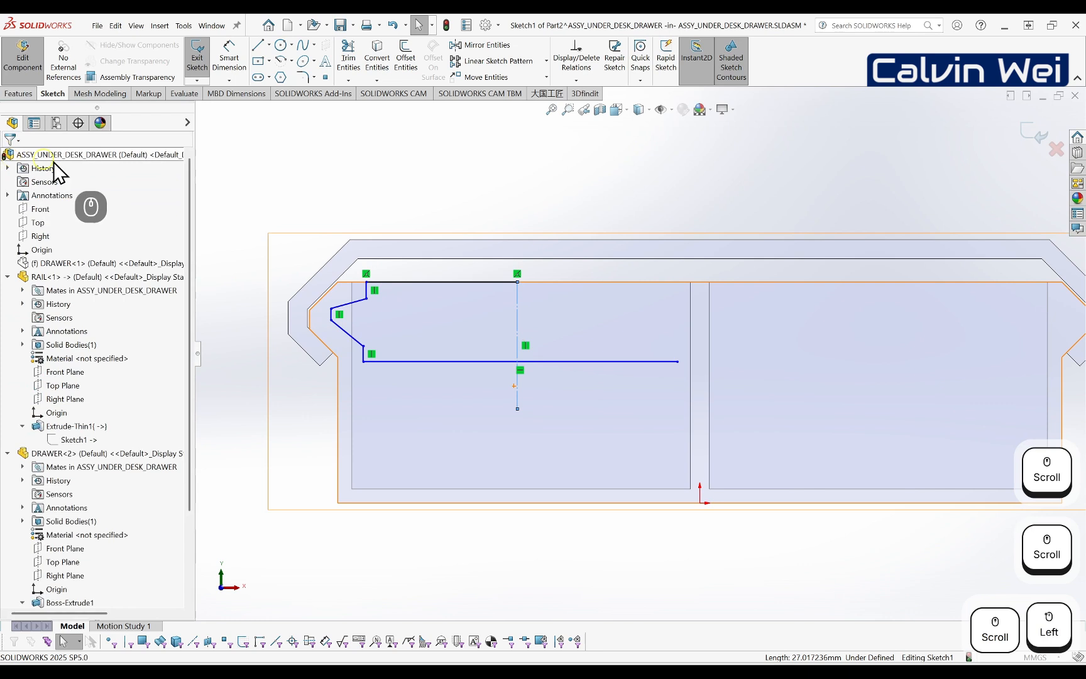
{"action": "left_click", "coordinate": [468, 173]}
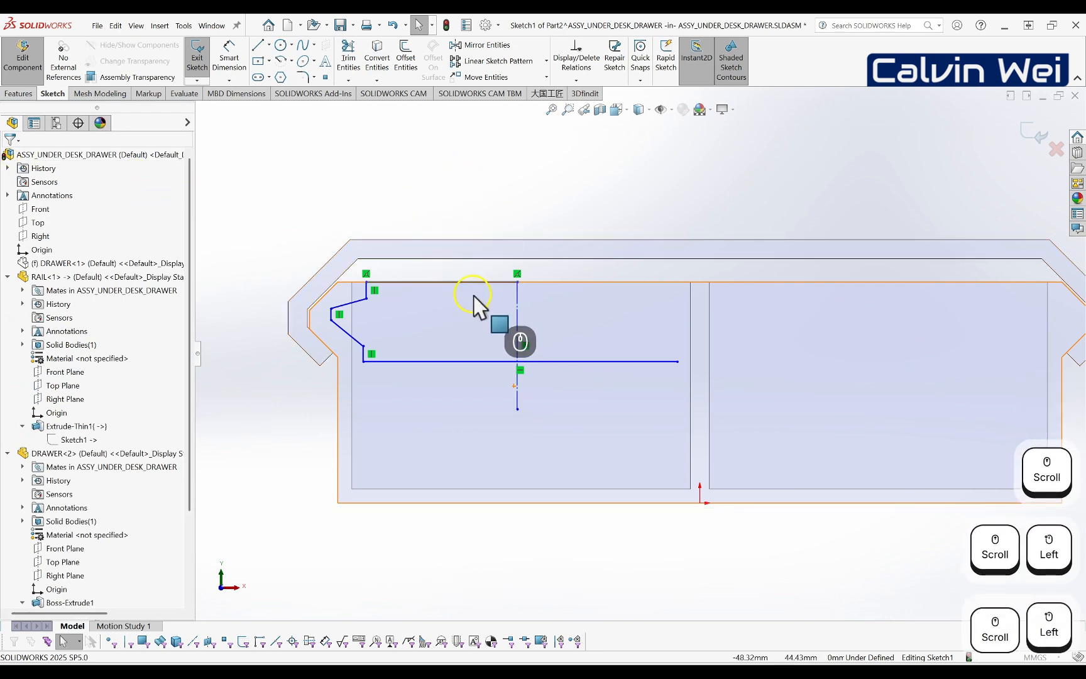
- Power trim the lower horizontal line beyond the vertical centerline and the centerline's excess below the horizontal line
{"action": "scroll", "coordinate": [463, 300], "scroll_direction": "down", "scroll_amount": 2}
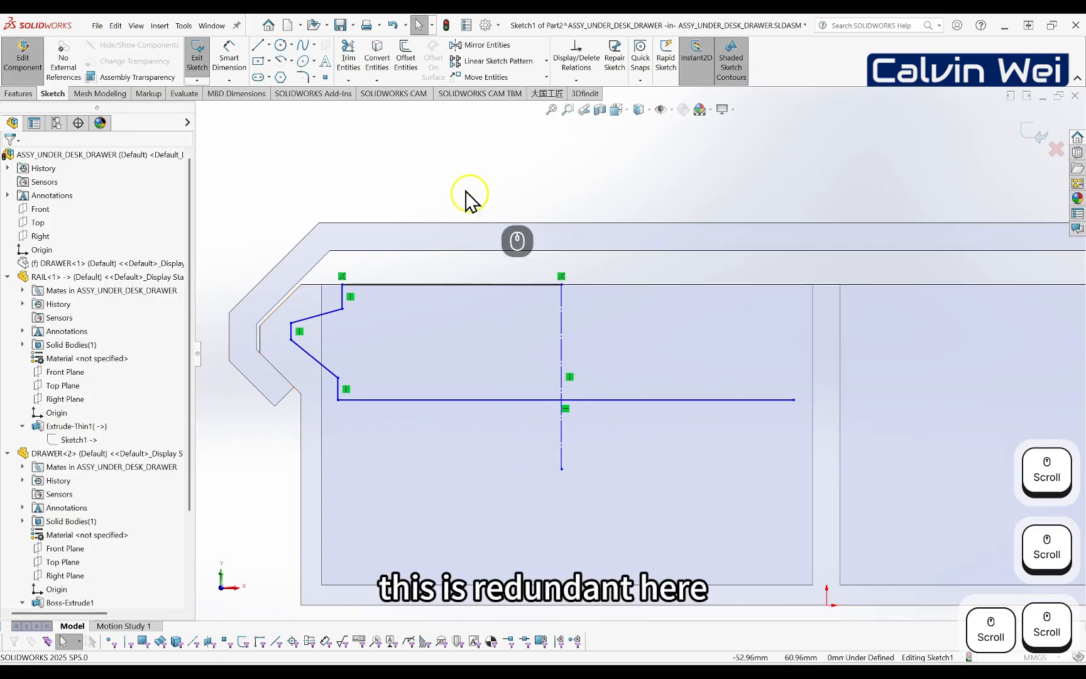
{"action": "left_click", "coordinate": [349, 68]}
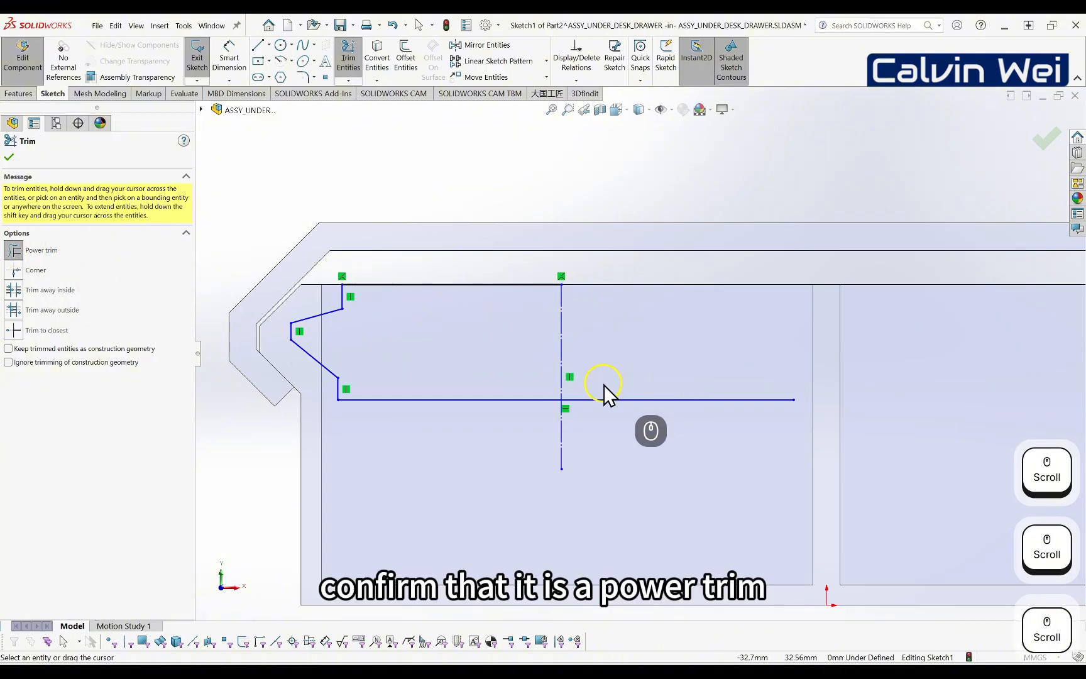
{"action": "mouse_move", "coordinate": [618, 362]}
{"action": "left_mouse_down"}
{"action": "mouse_move", "coordinate": [598, 414]}
{"action": "mouse_move", "coordinate": [509, 463]}
{"action": "left_mouse_up"}
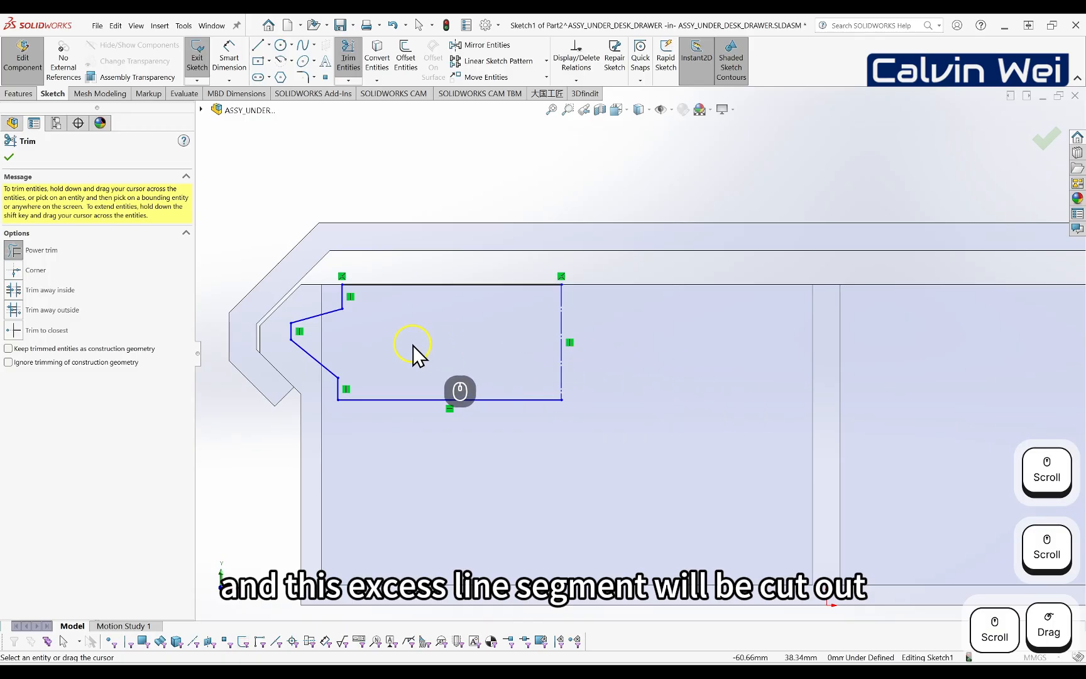
{"action": "left_click", "coordinate": [9, 157]}
{"action": "scroll", "coordinate": [286, 333], "scroll_direction": "down", "scroll_amount": 2}
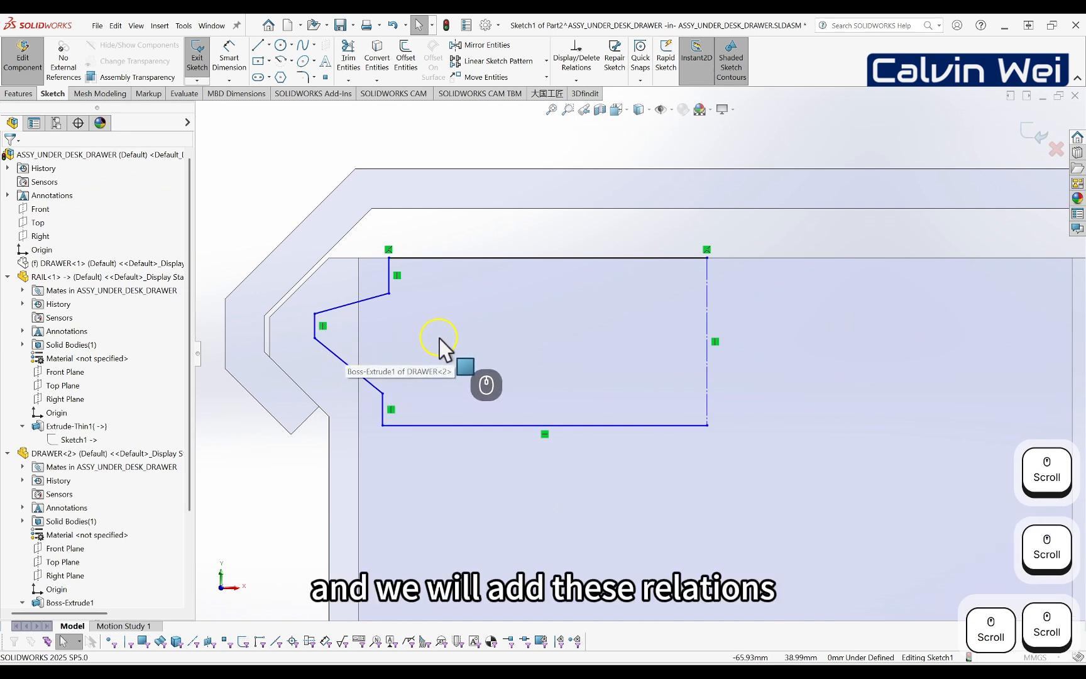
- Make the profile's lower diagonal line parallel to the drawer's lower chamfered edge
{"action": "scroll", "coordinate": [440, 339], "scroll_direction": "down", "scroll_amount": 2}
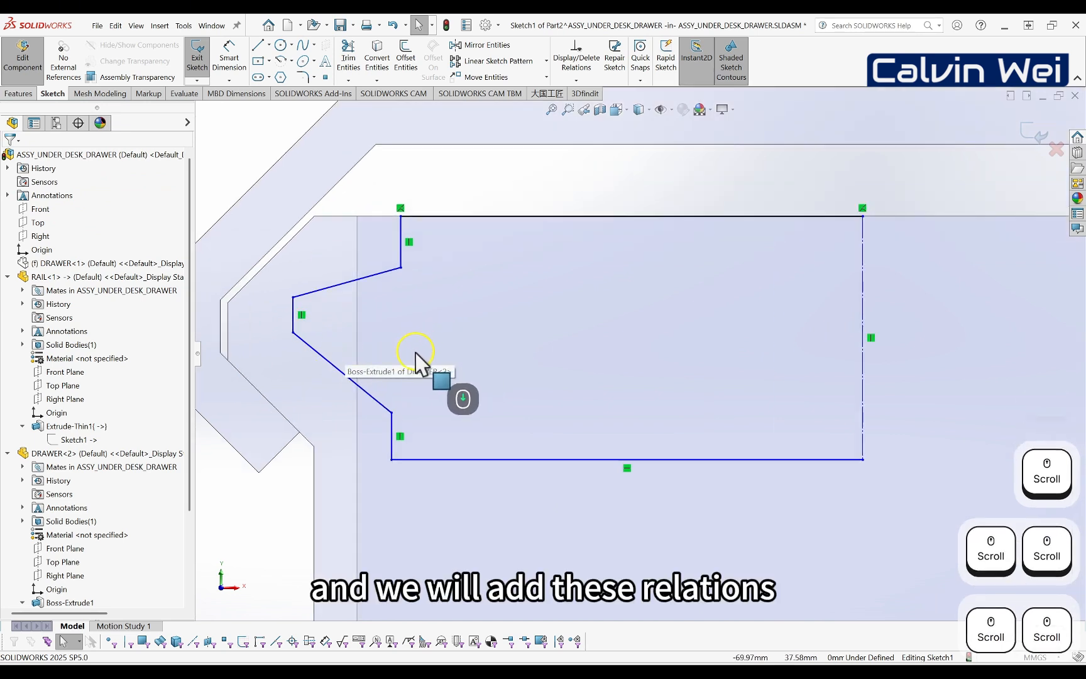
{"action": "left_click", "coordinate": [304, 436]}
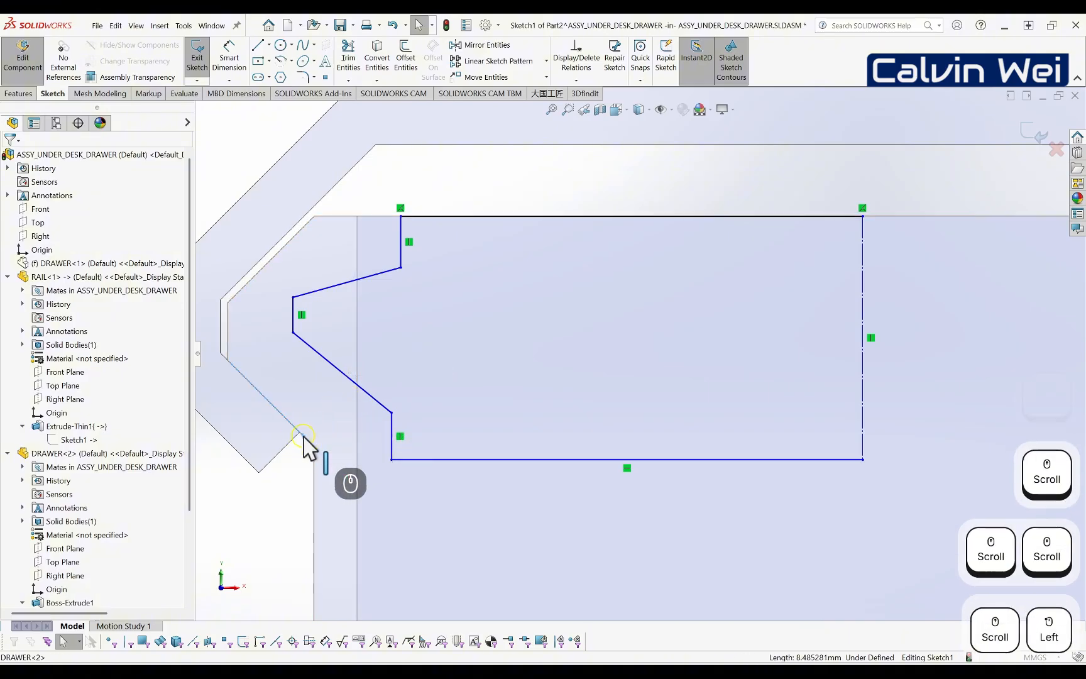
{"action": "left_click", "coordinate": [322, 356], "text": "ctrl"}
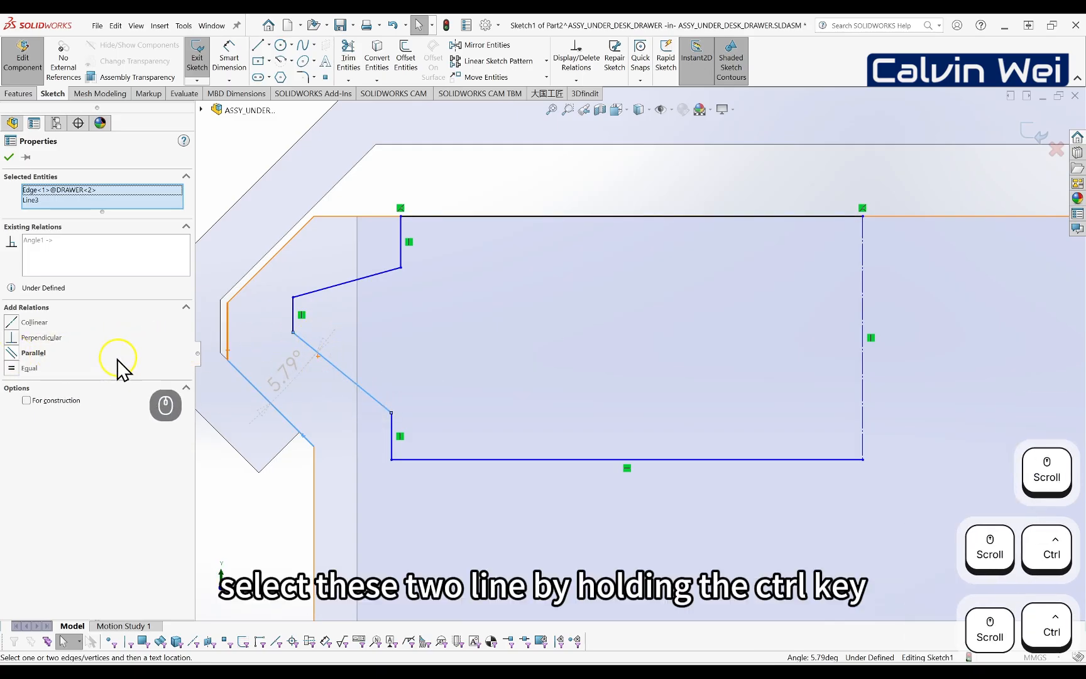
{"action": "left_click", "coordinate": [11, 353]}
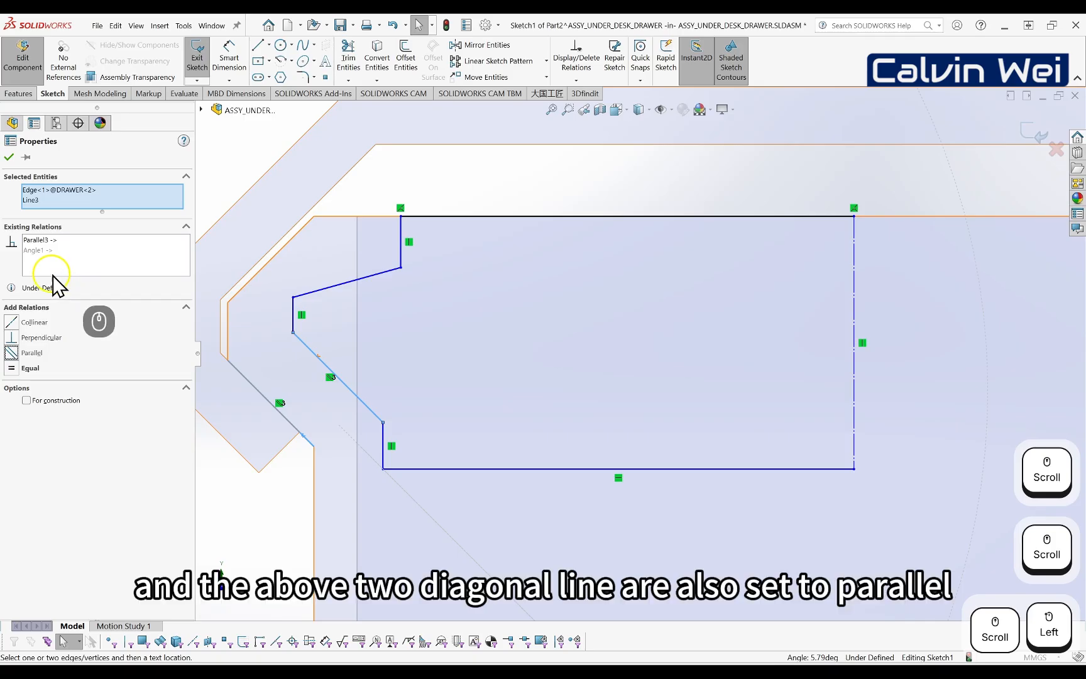
- Make the profile's upper slanted line parallel to the drawer's upper chamfered edge
{"action": "left_click", "coordinate": [330, 285]}
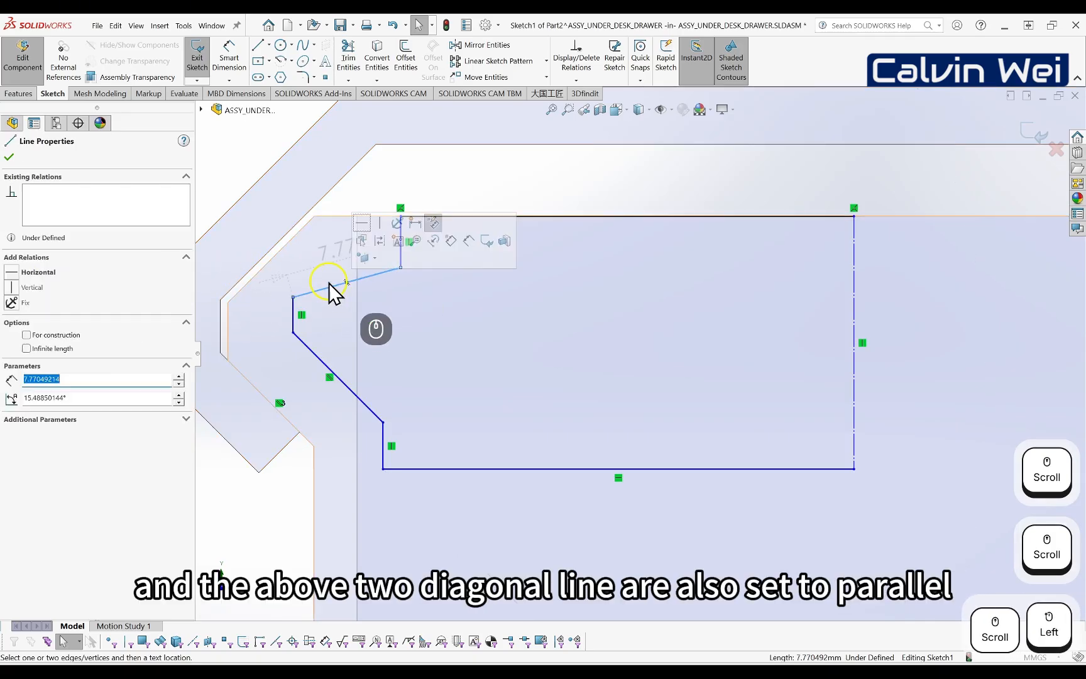
{"action": "left_click", "coordinate": [288, 251], "text": "ctrl"}
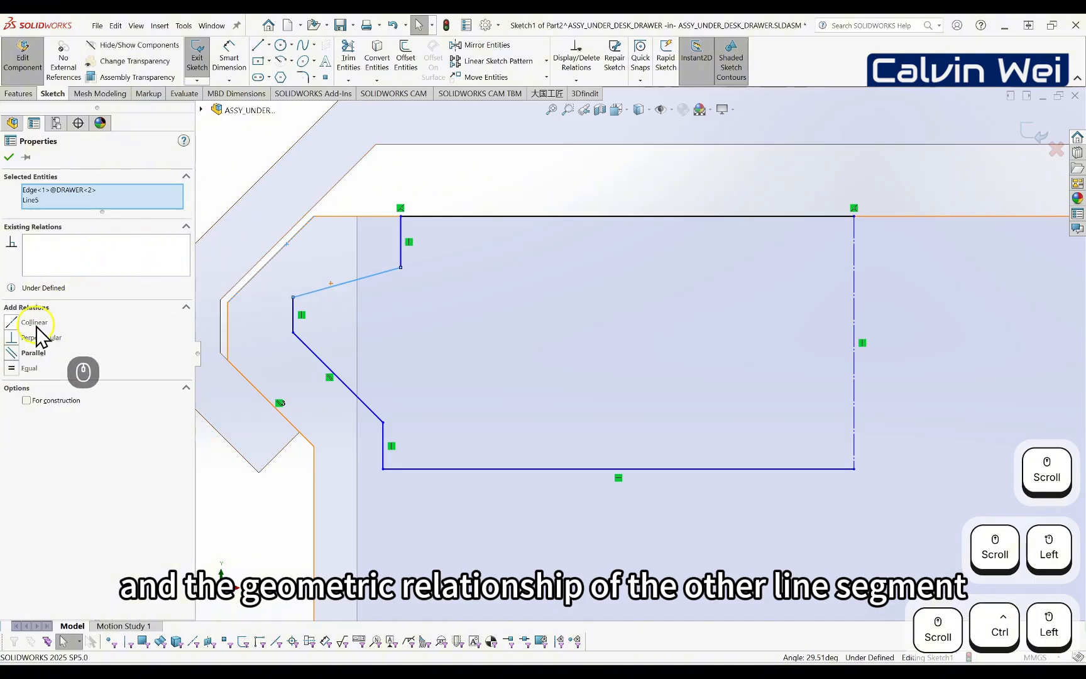
{"action": "left_click", "coordinate": [12, 353]}
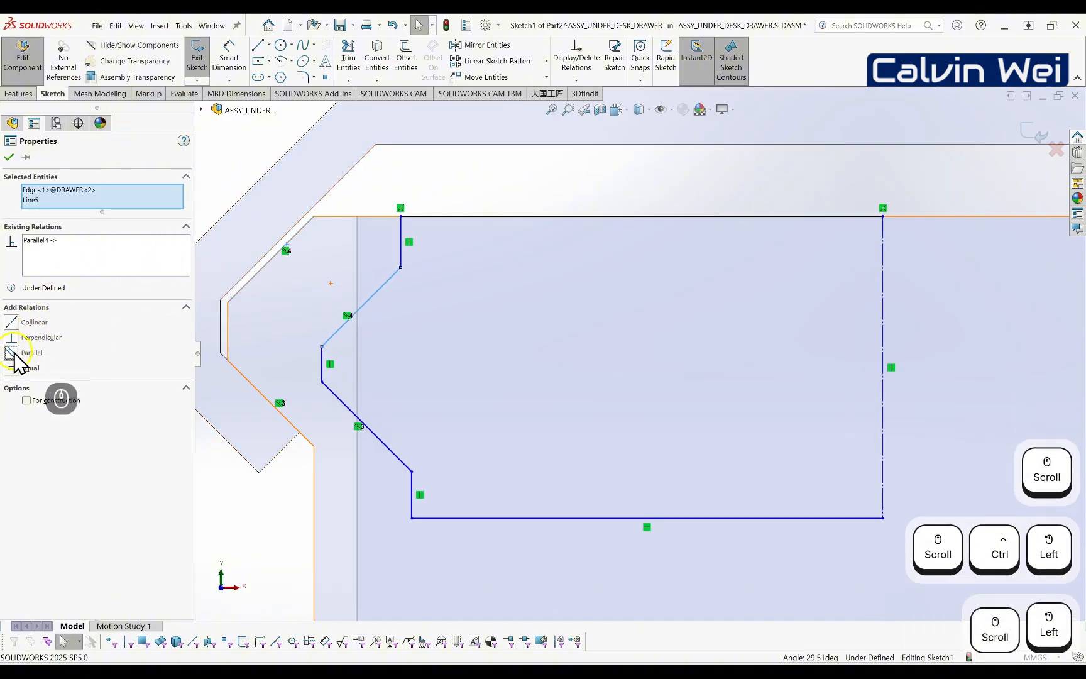
{"action": "left_click", "coordinate": [9, 158]}
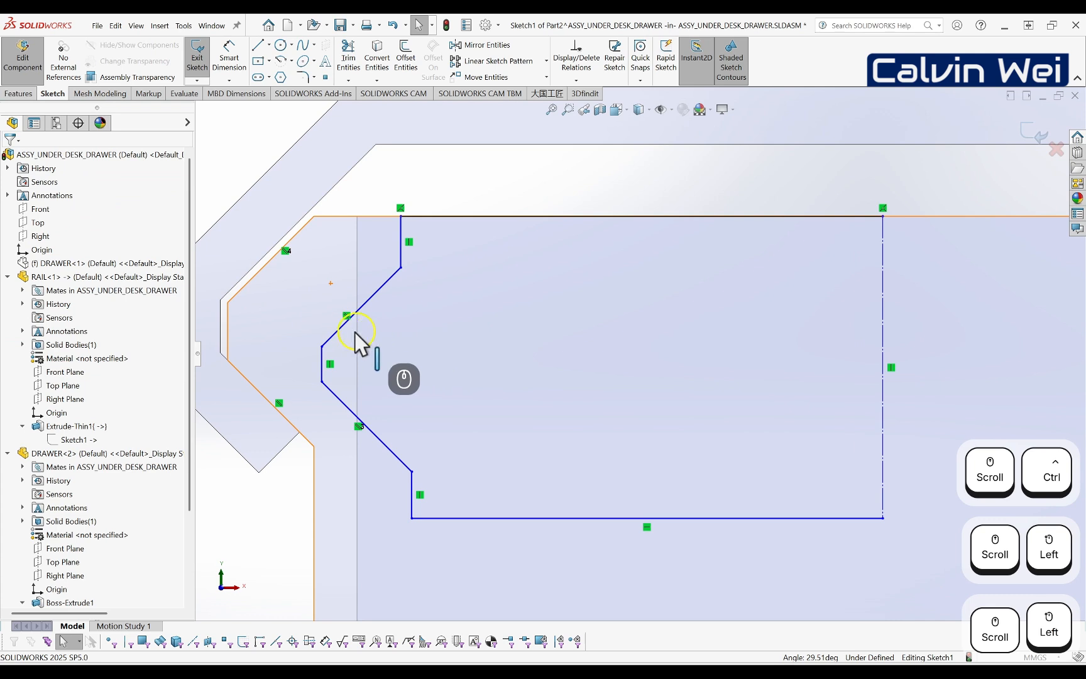
- Reshape the profile's stepped side freehand, moving its upper and lower vertical lines outward and lengthening the outermost vertical segment
{"action": "mouse_move", "coordinate": [322, 346]}
{"action": "left_mouse_down"}
{"action": "mouse_move", "coordinate": [306, 322]}
{"action": "mouse_move", "coordinate": [299, 340]}
{"action": "left_mouse_up"}
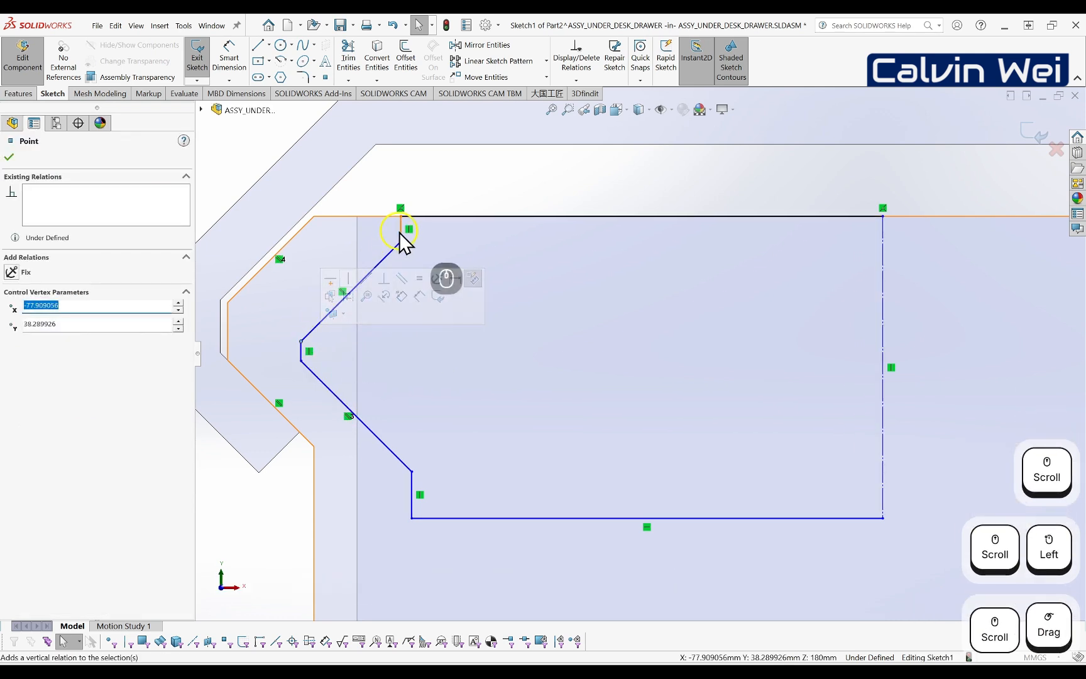
{"action": "left_click_drag", "start_coordinate": [401, 239], "coordinate": [373, 239]}
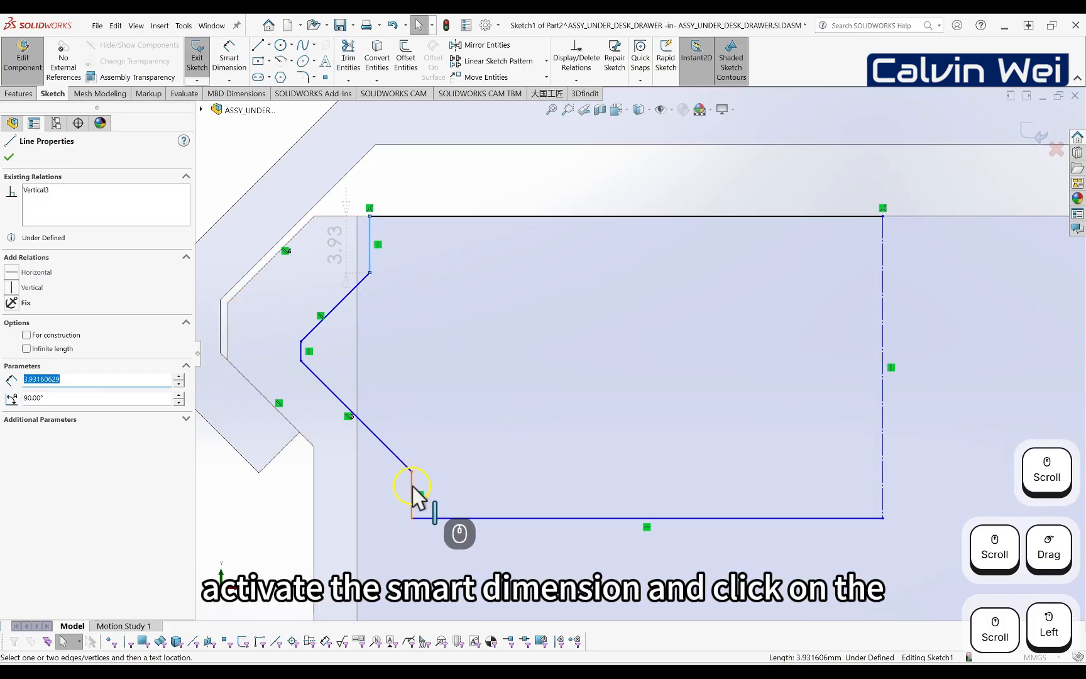
{"action": "left_click_drag", "start_coordinate": [413, 487], "coordinate": [368, 482]}
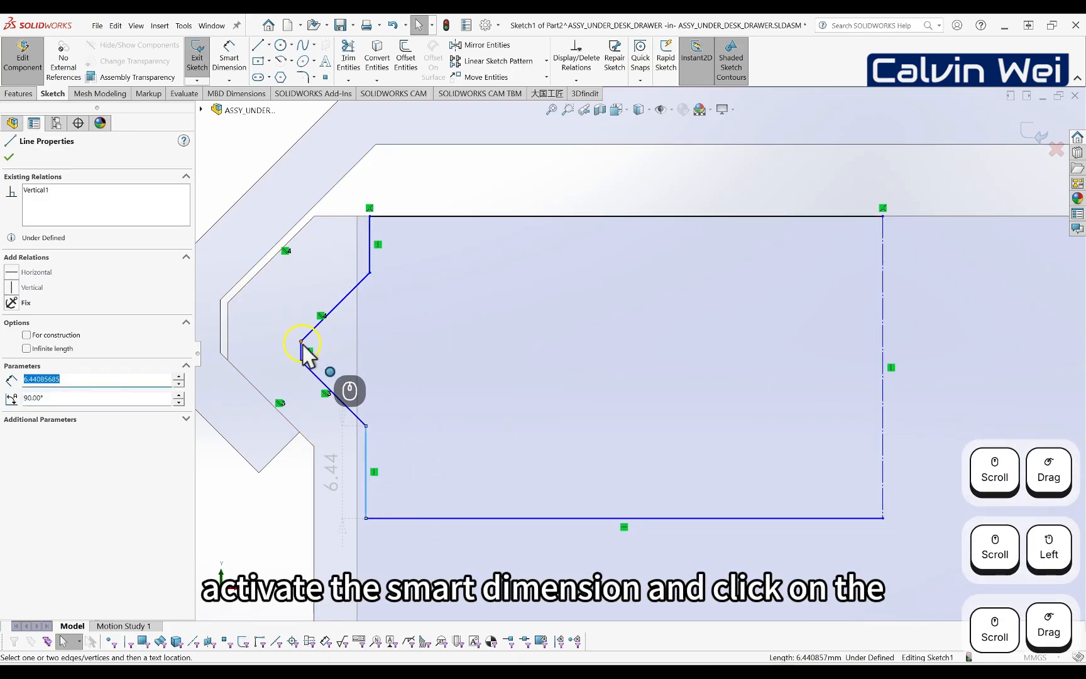
{"action": "left_click", "coordinate": [293, 345]}
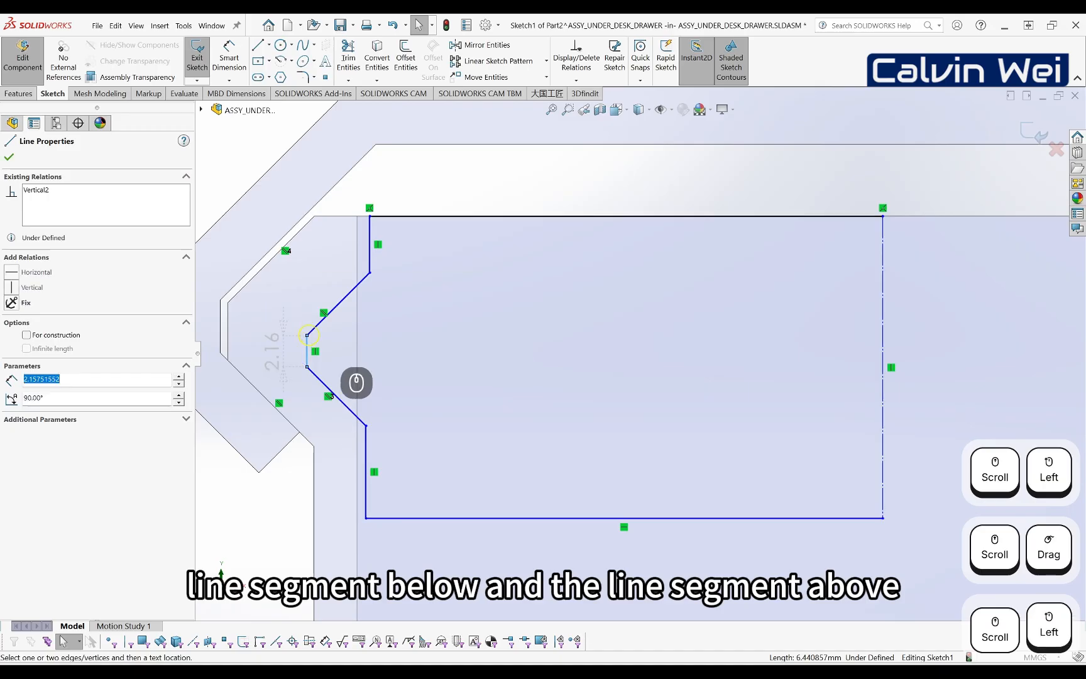
{"action": "left_click_drag", "start_coordinate": [315, 333], "coordinate": [306, 296]}
- Dimension the small drawer profile's height between its upper and lower horizontal lines as 19 mm
{"action": "left_click", "coordinate": [565, 258]}
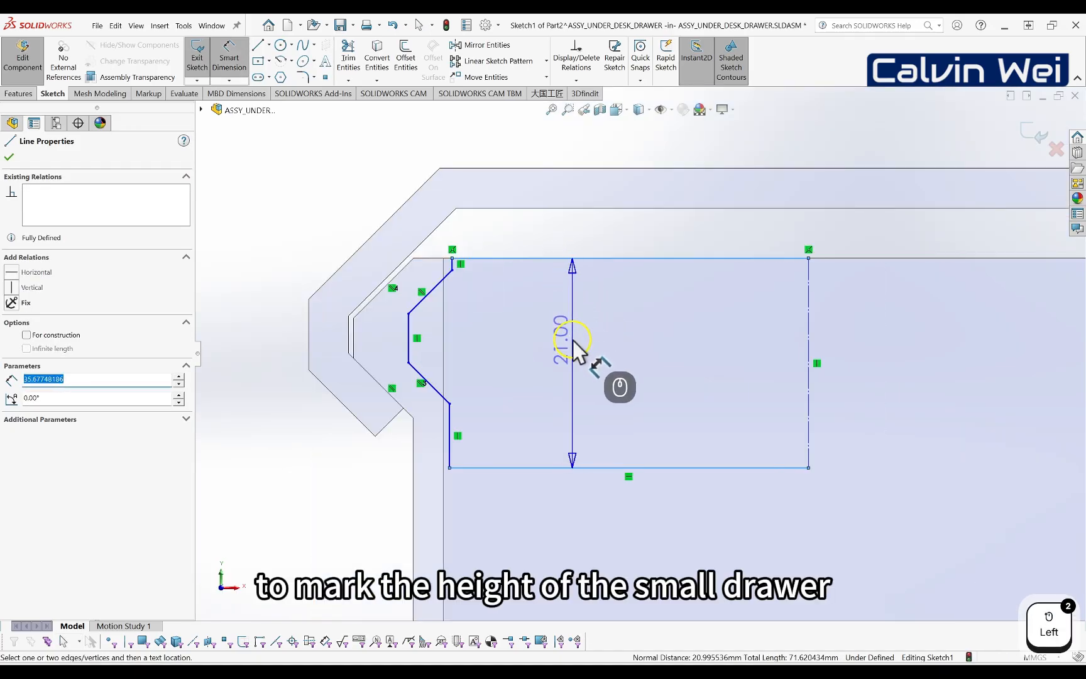
{"action": "left_click", "coordinate": [573, 340]}
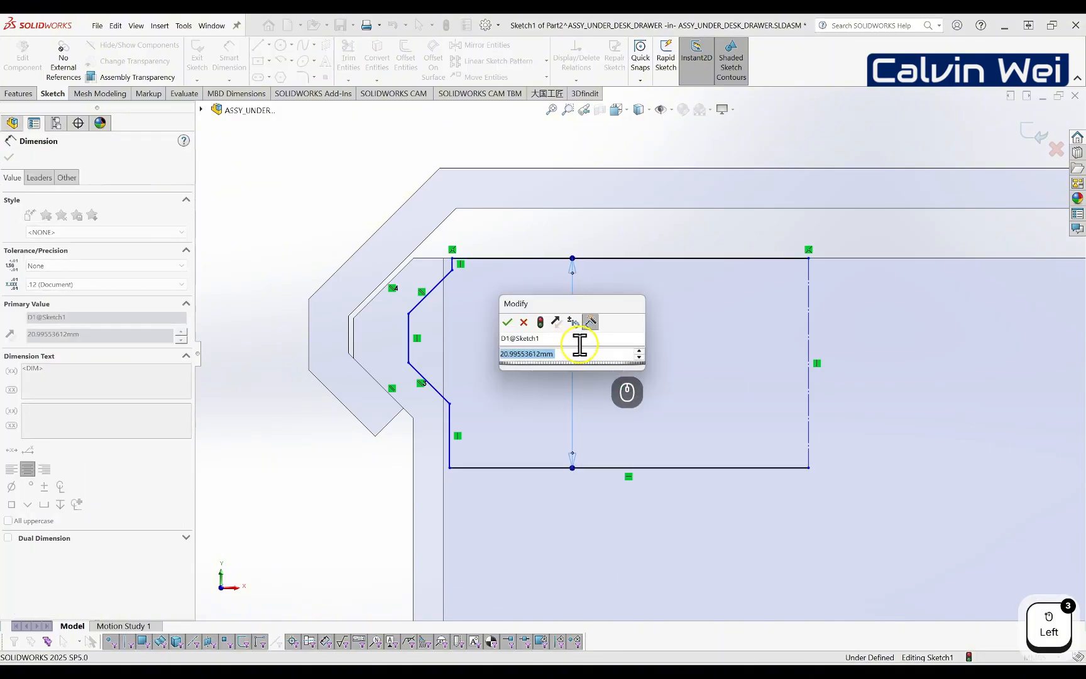
{"action": "type", "text": "19"}
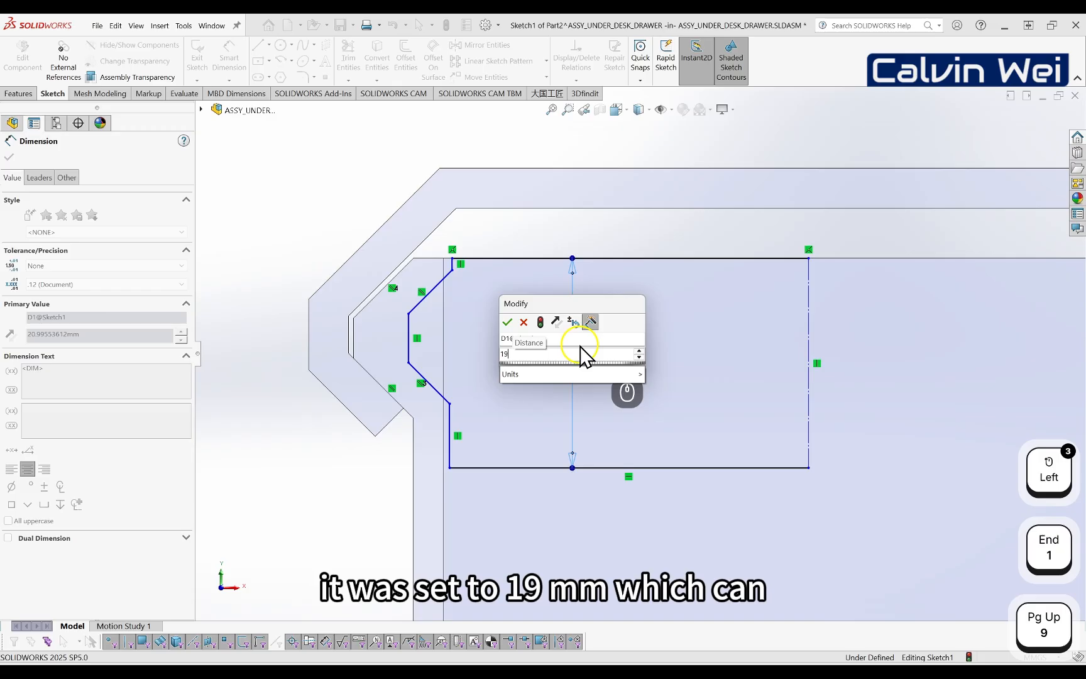
{"action": "key", "text": "Return"}
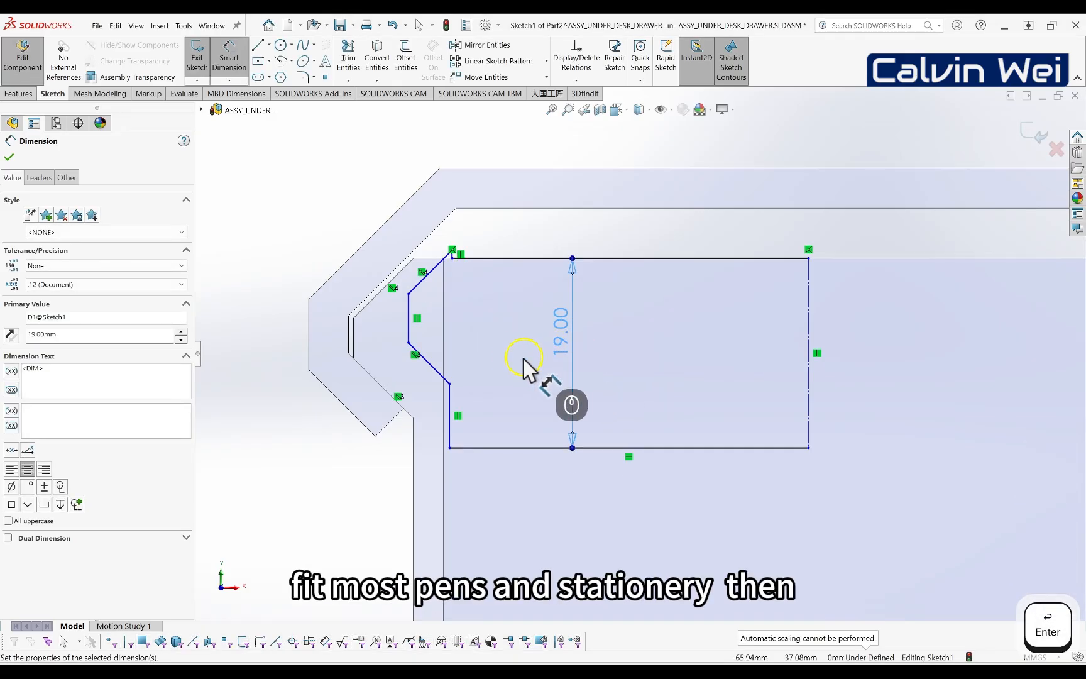
- Dimension the gap between the profile's lower diagonal and the drawer's lower chamfered edge as 4 mm
{"action": "scroll", "coordinate": [522, 367], "scroll_direction": "down", "scroll_amount": 1}
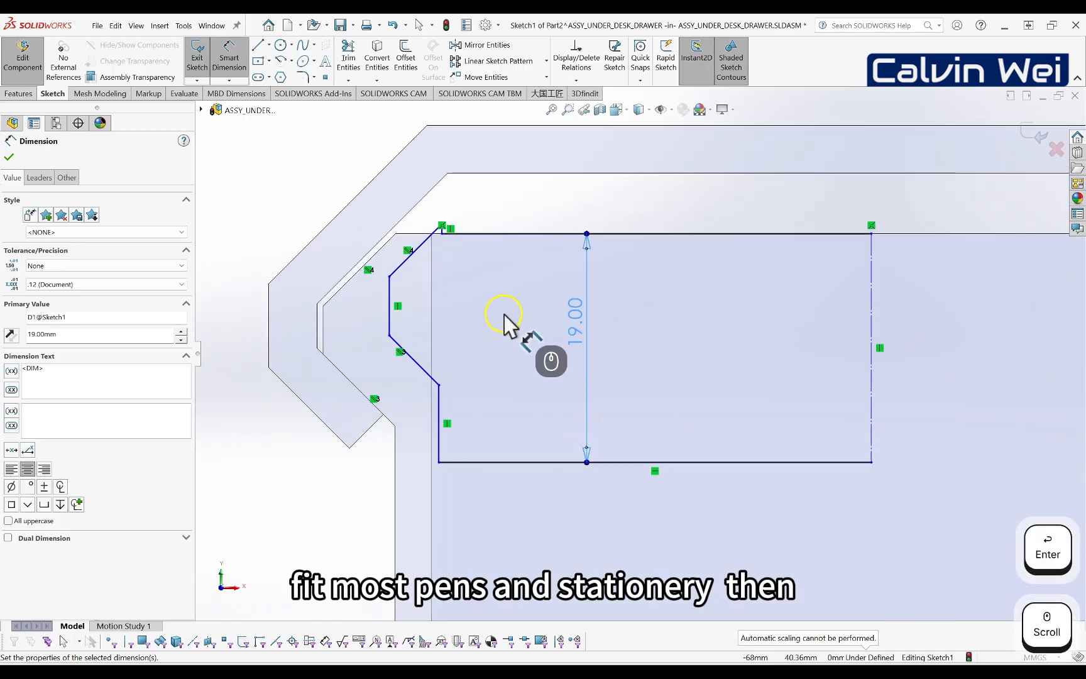
{"action": "scroll", "coordinate": [504, 313], "scroll_direction": "down", "scroll_amount": 1}
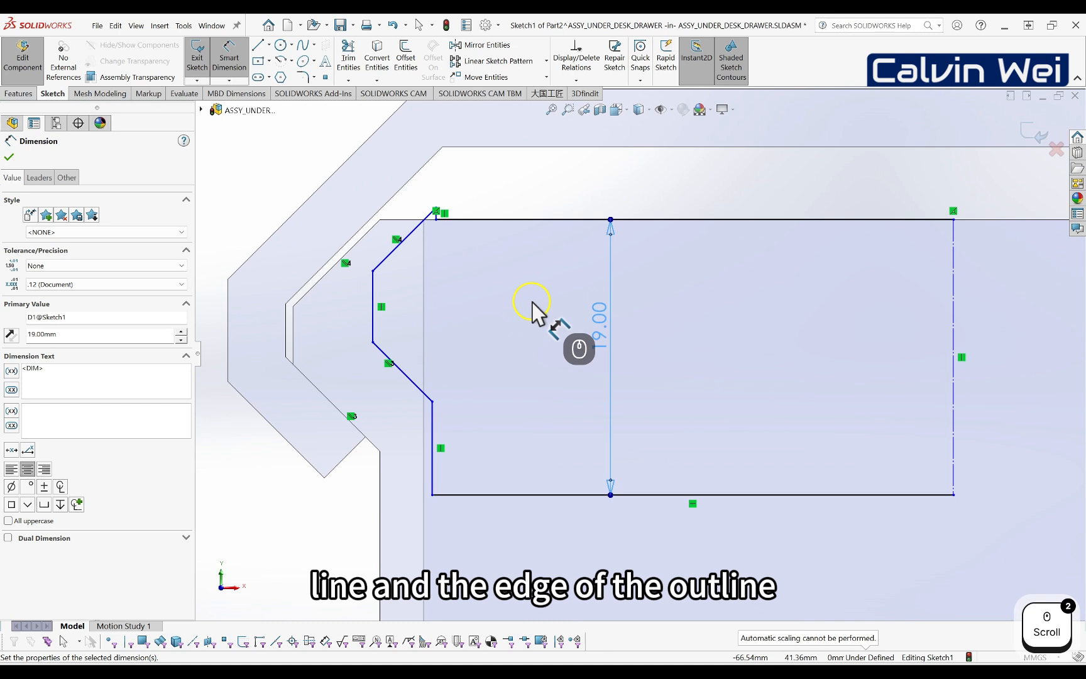
{"action": "left_click", "coordinate": [371, 444]}
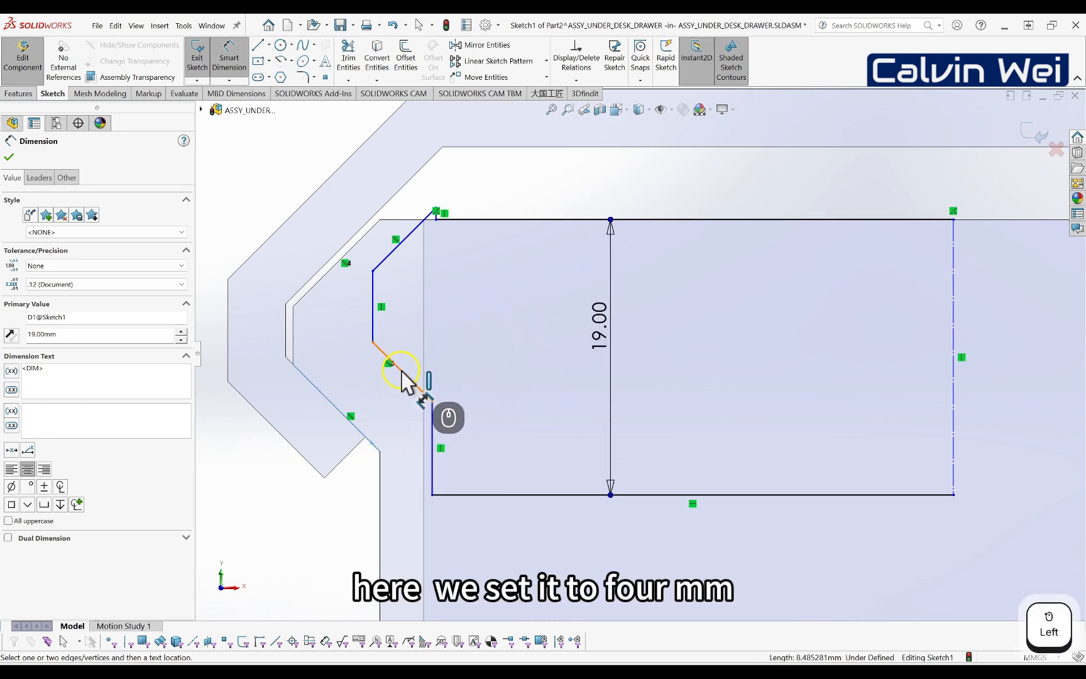
{"action": "left_click", "coordinate": [403, 377]}
{"action": "left_click", "coordinate": [291, 526]}
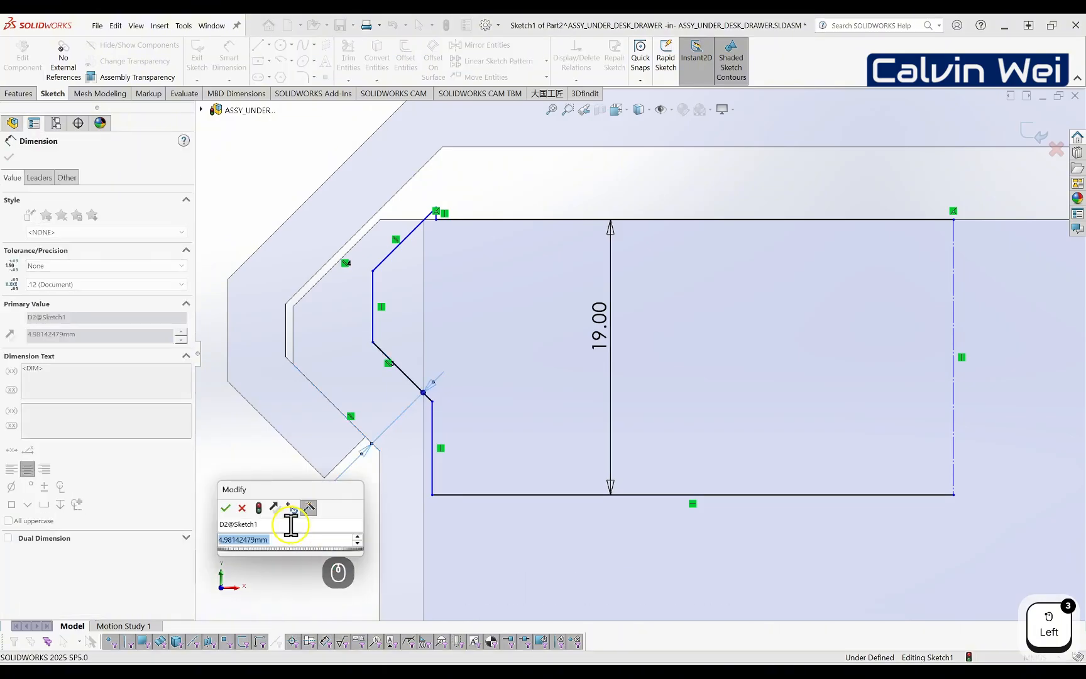
{"action": "type", "text": "4"}
{"action": "key", "text": "Return"}
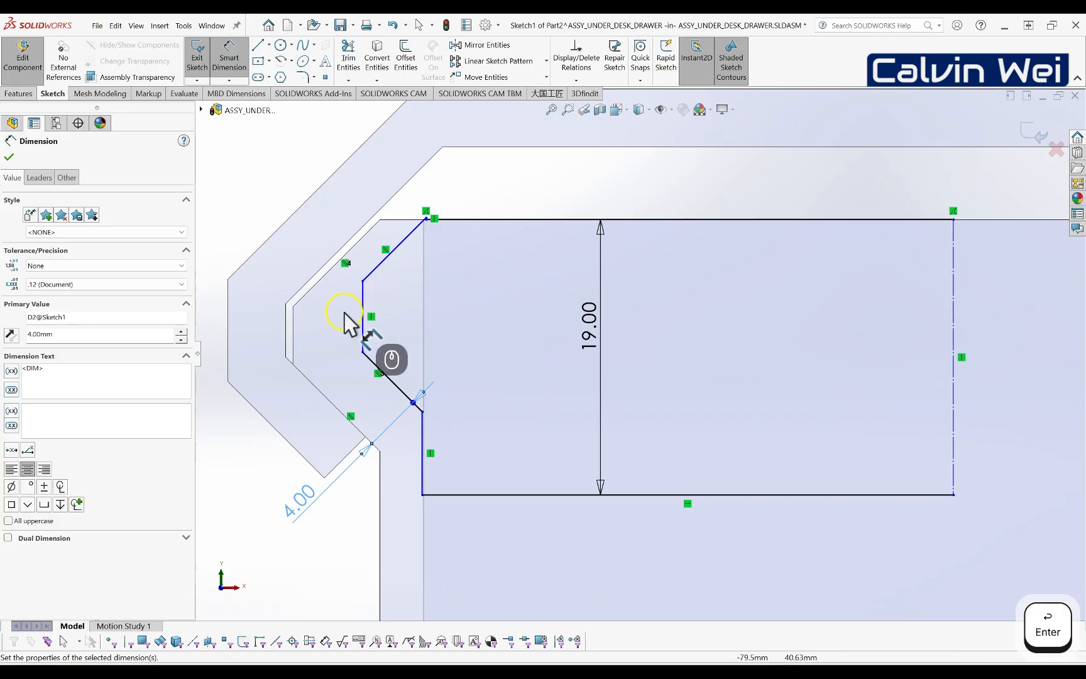
- Dimension the gap between the profile's outermost vertical line and the drawer's outer vertical edge as 5 mm
{"action": "left_click", "coordinate": [294, 339]}
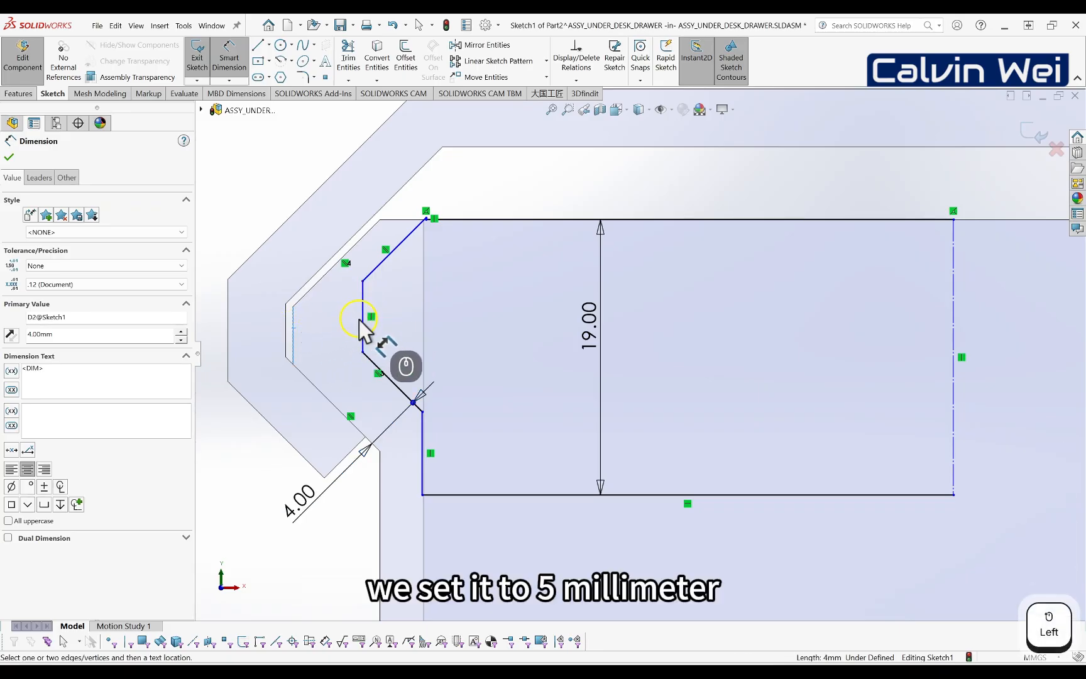
{"action": "left_click", "coordinate": [363, 317]}
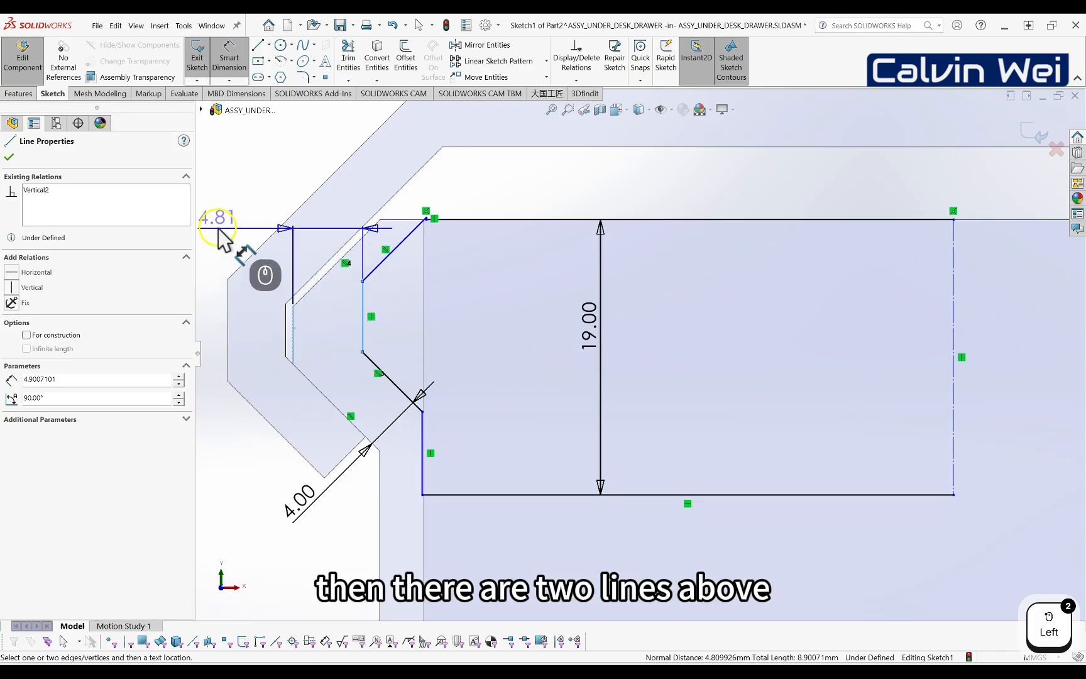
{"action": "left_click", "coordinate": [220, 238]}
{"action": "type", "text": "5"}
{"action": "key", "text": "Return"}
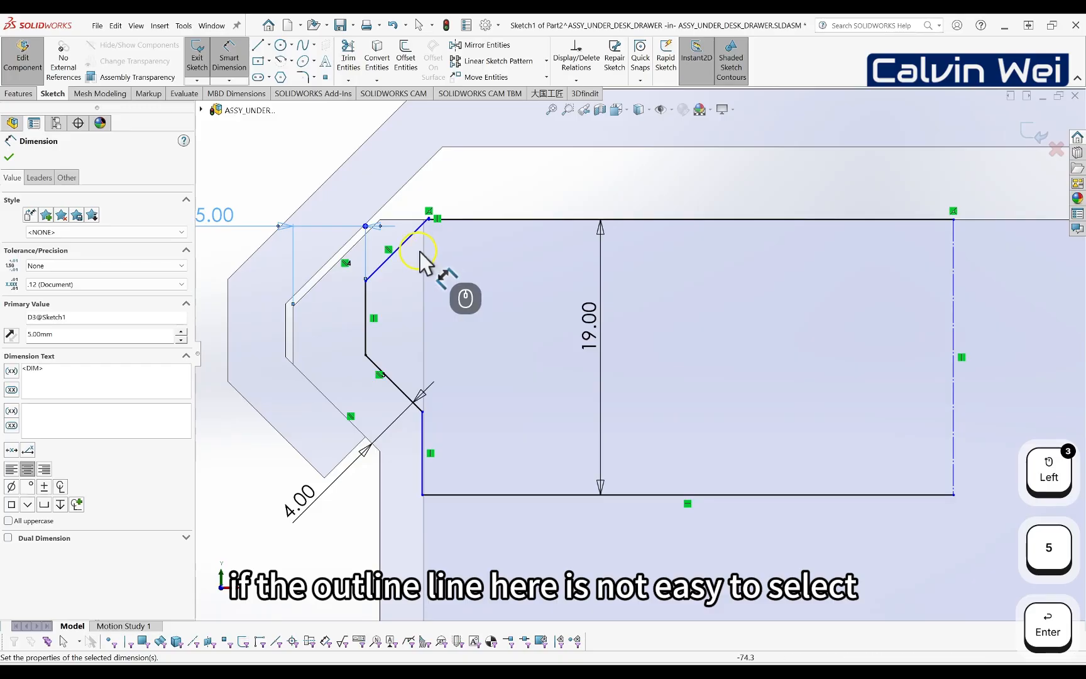
- Dimension the gap between the profile's upper diagonal and the drawer's upper chamfered edge as 5 mm
{"action": "left_click", "coordinate": [343, 259]}
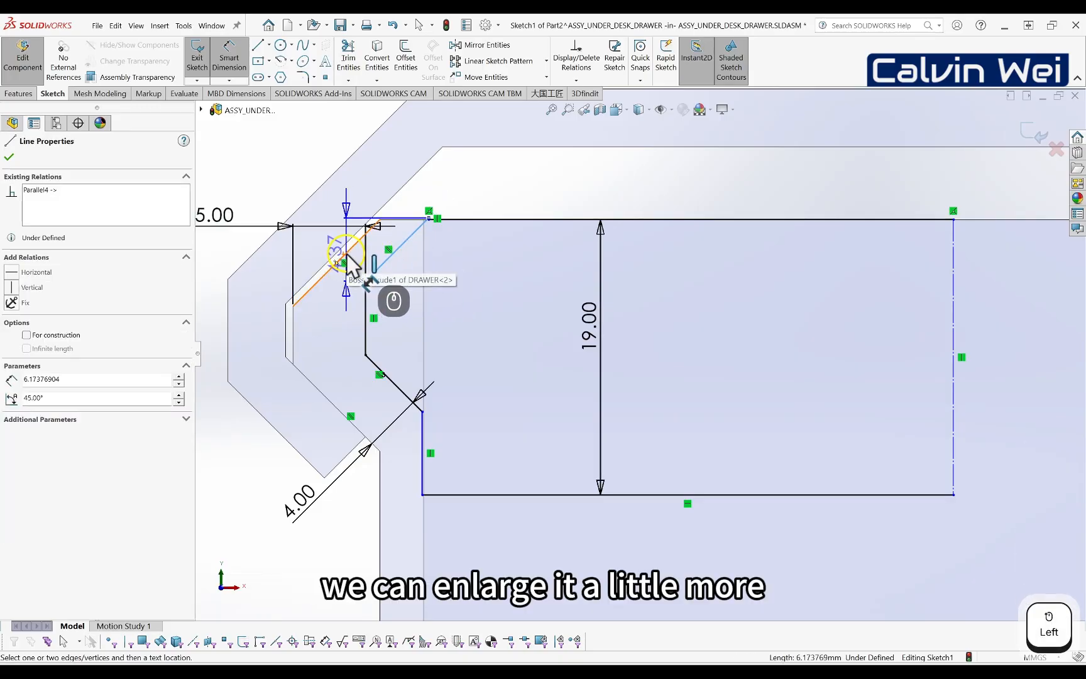
{"action": "left_click", "coordinate": [348, 260]}
{"action": "scroll", "coordinate": [352, 247], "scroll_direction": "down", "scroll_amount": 2}
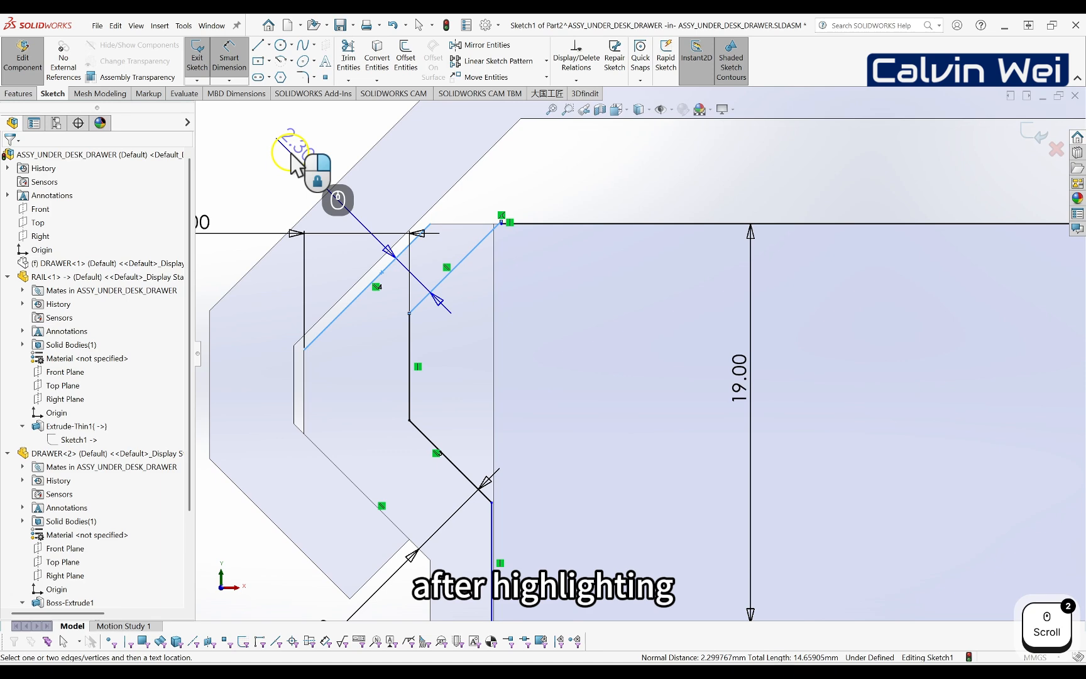
{"action": "left_click", "coordinate": [293, 159]}
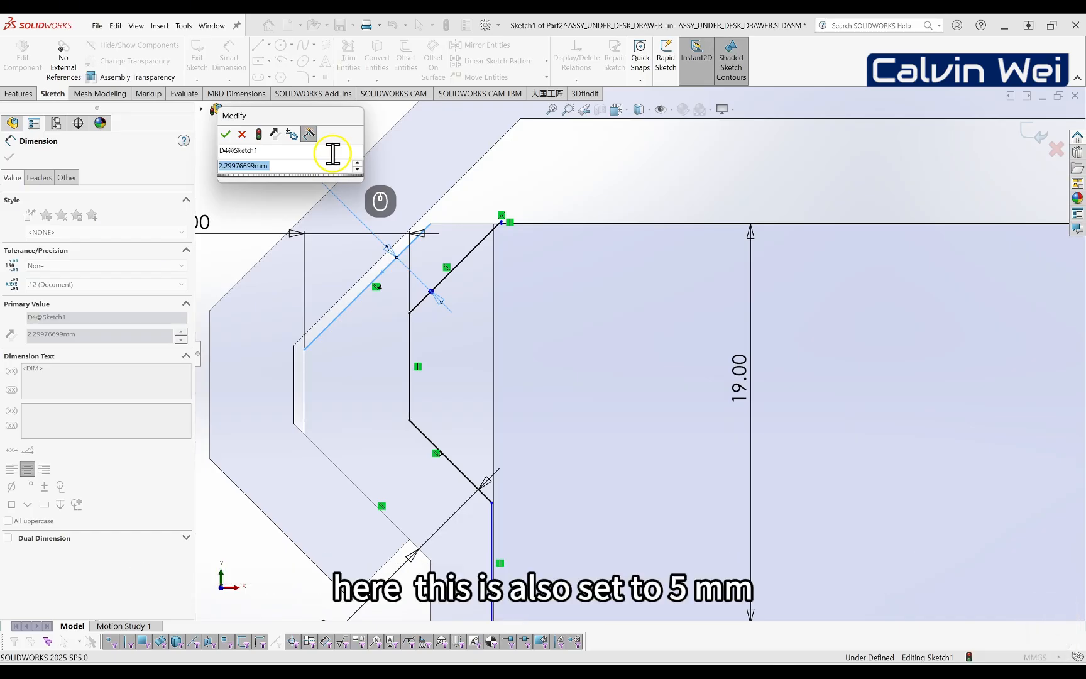
{"action": "type", "text": "5"}
{"action": "key", "text": "Return"}
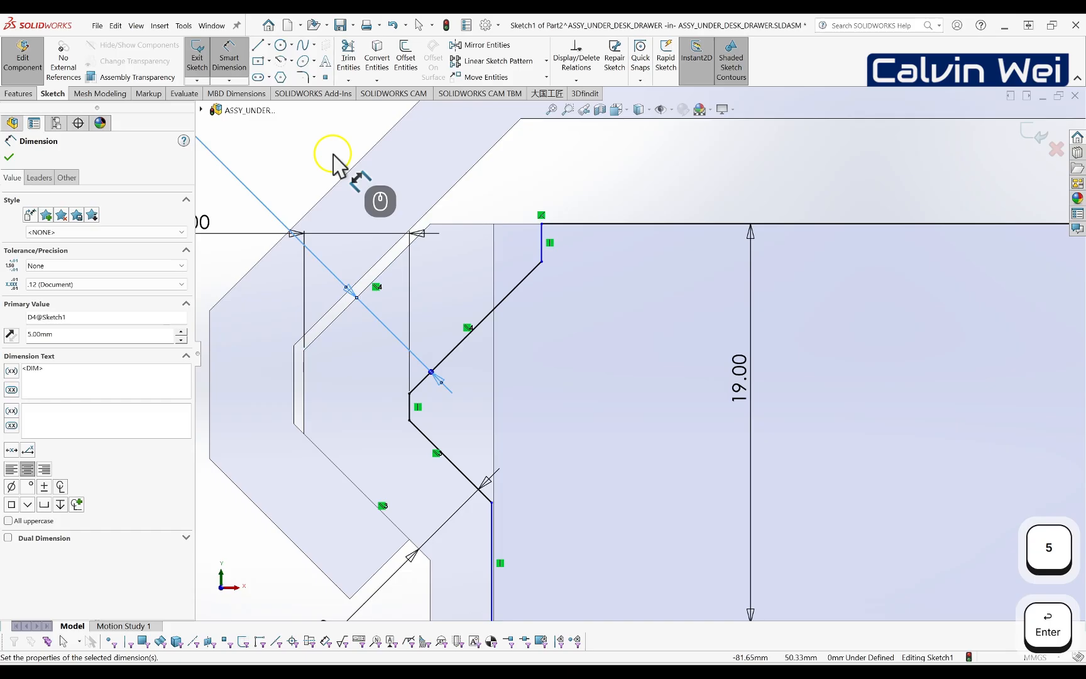
- Finish dimensioning and move the upper diagonal's 5 mm dimension text closer to the profile
{"action": "scroll", "coordinate": [625, 305], "scroll_direction": "up", "scroll_amount": 2}
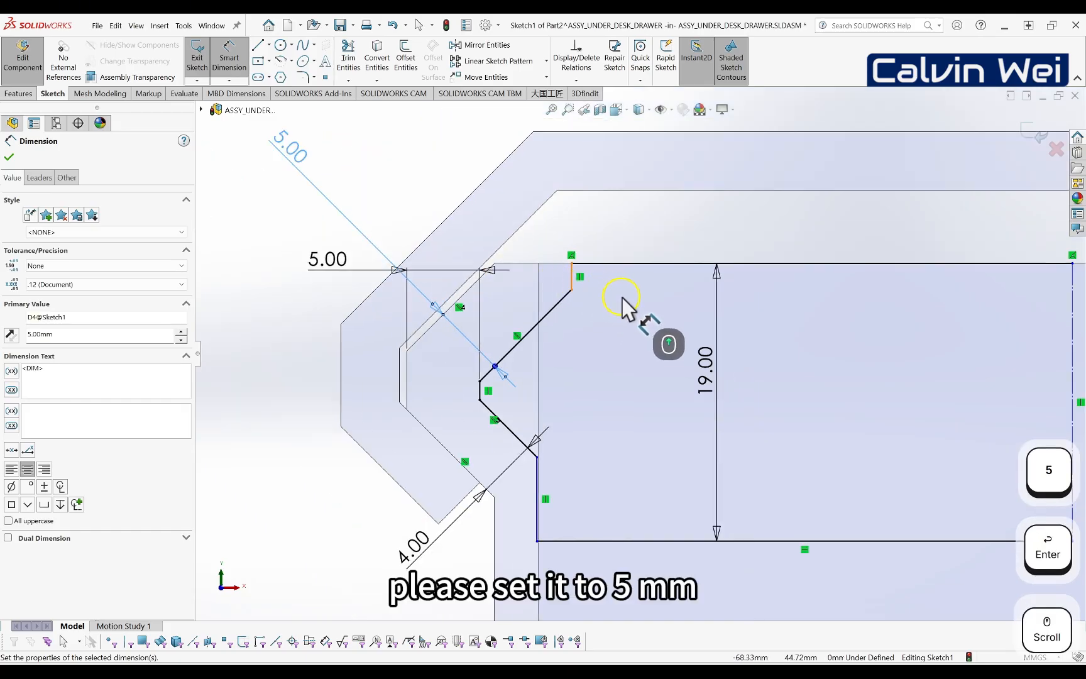
{"action": "scroll", "coordinate": [625, 303], "scroll_direction": "down", "scroll_amount": 1}
{"action": "key", "text": "Escape"}
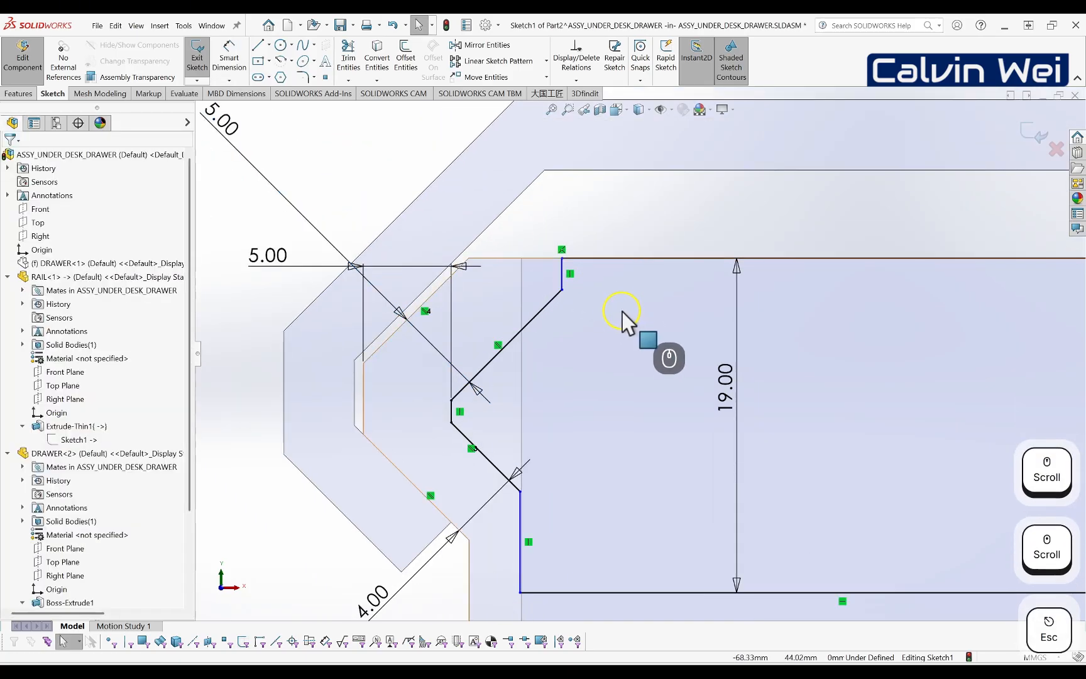
{"action": "left_click_drag", "start_coordinate": [278, 169], "coordinate": [359, 226]}
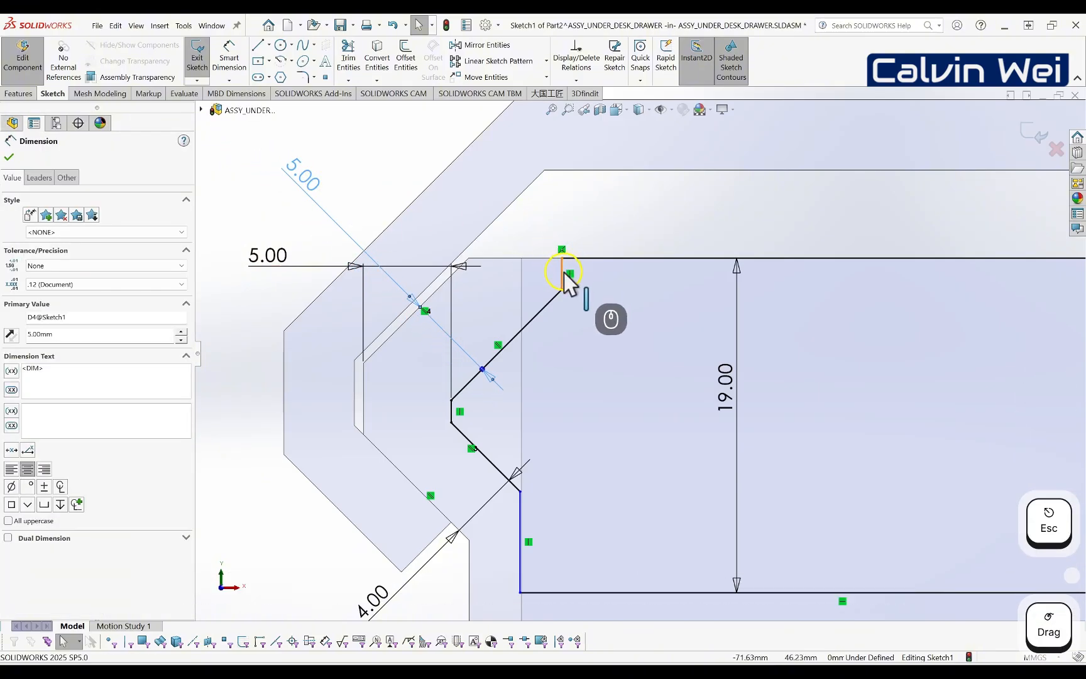
- Shift the profile's lower vertical line inward and dimension its distance from the drawer's inner wall edge as 1 mm
{"action": "left_click_drag", "start_coordinate": [523, 547], "coordinate": [537, 549]}
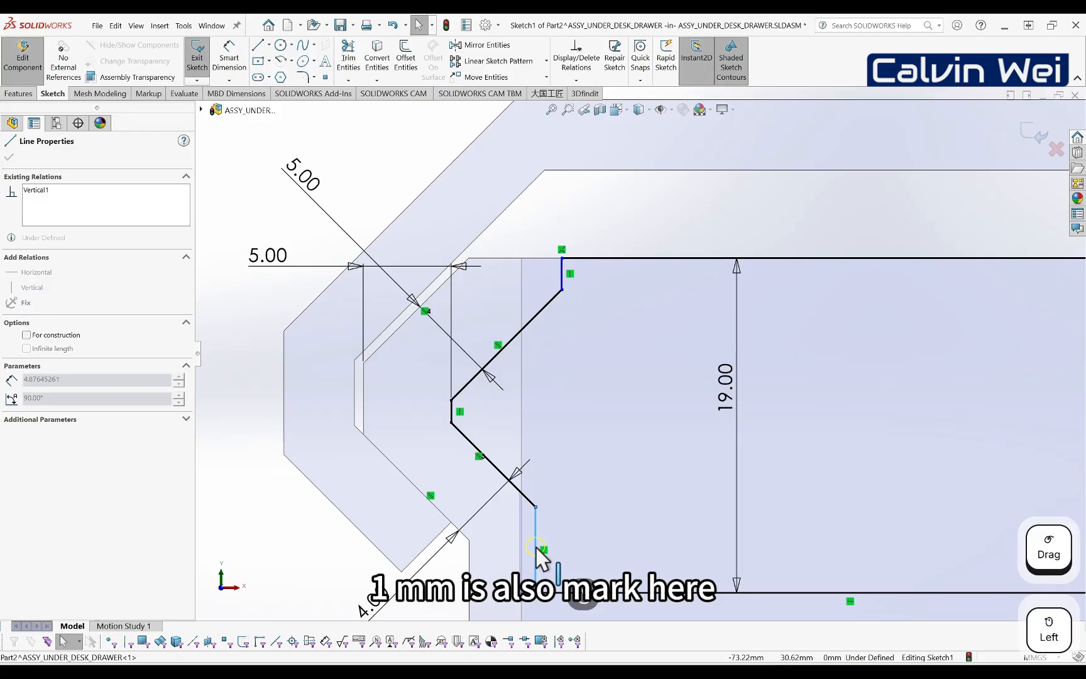
{"action": "right_click_drag", "start_coordinate": [254, 347], "coordinate": [250, 292]}
{"action": "left_click_drag", "start_coordinate": [541, 557], "coordinate": [520, 556]}
{"action": "left_click", "coordinate": [521, 557]}
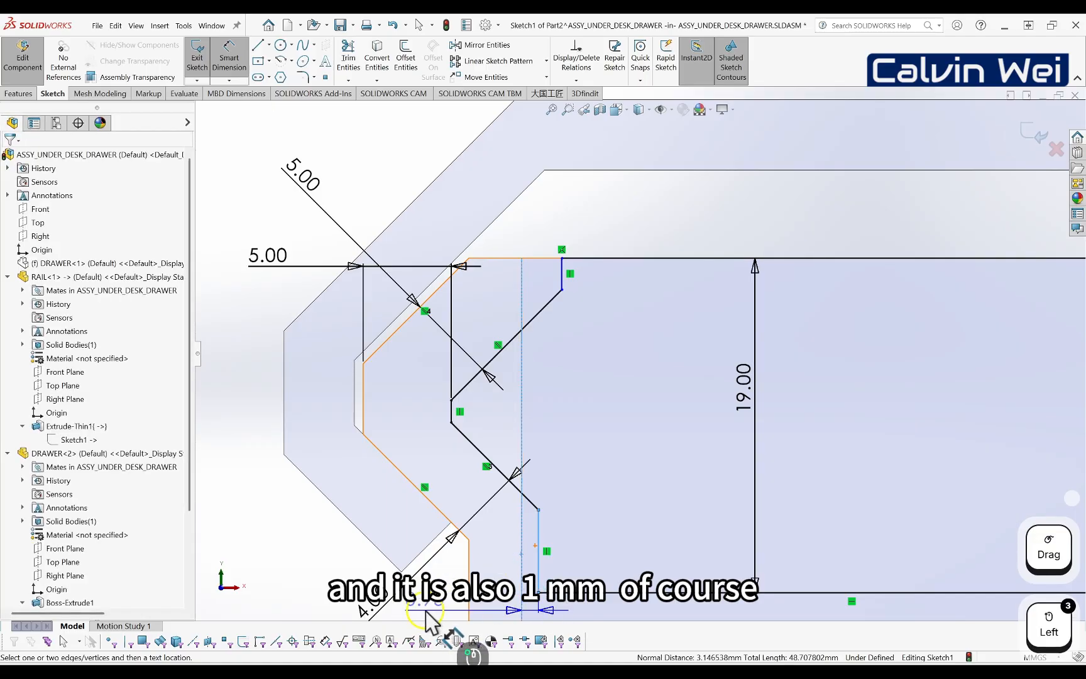
{"action": "left_click", "coordinate": [431, 622]}
{"action": "type", "text": "1.00mm"}
{"action": "key", "text": "Return"}
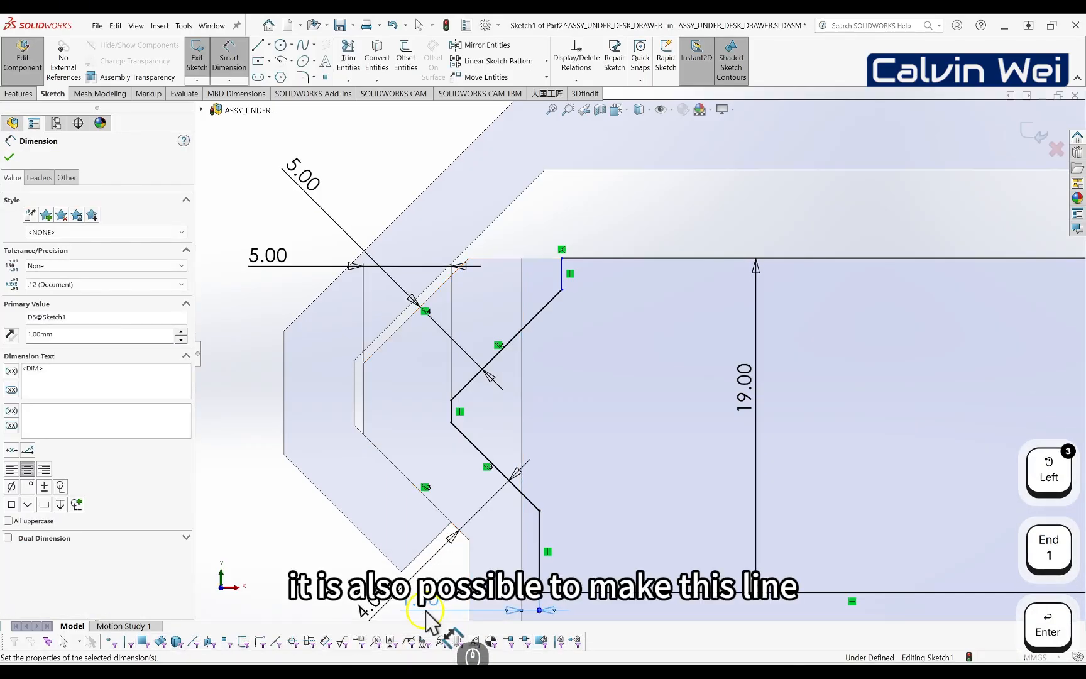
- Dimension the distance between the profile's upper vertical line and the drawer's inner wall edge as 1 mm
{"action": "left_click", "coordinate": [561, 275]}
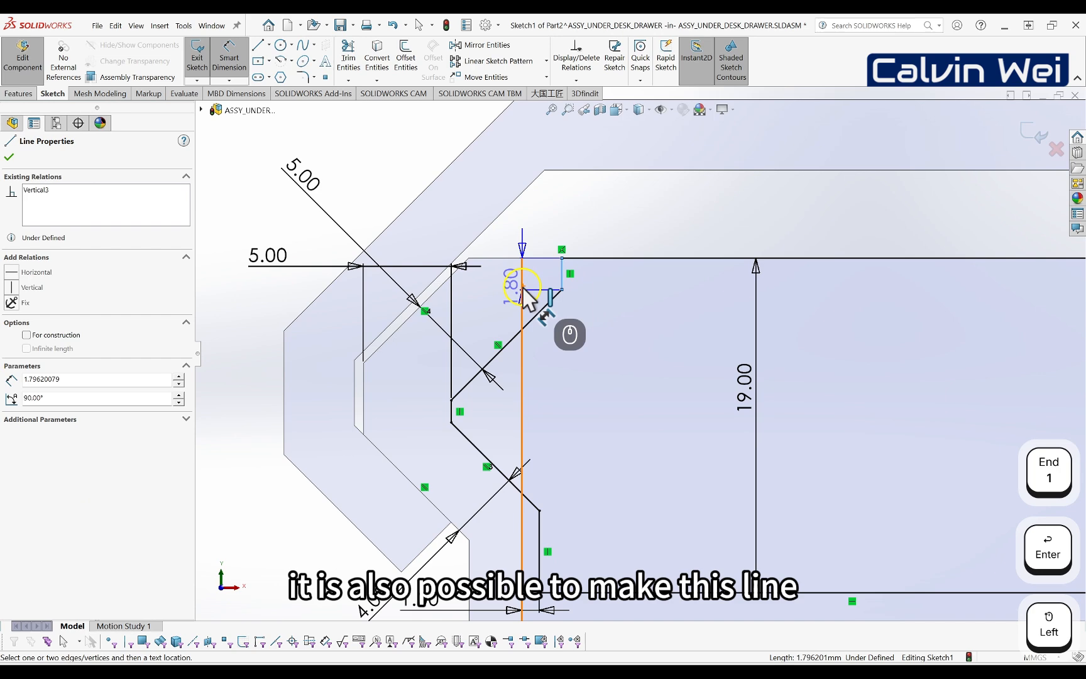
{"action": "left_click", "coordinate": [521, 286]}
{"action": "left_click", "coordinate": [642, 220]}
{"action": "type", "text": "1"}
{"action": "key", "text": "Return"}
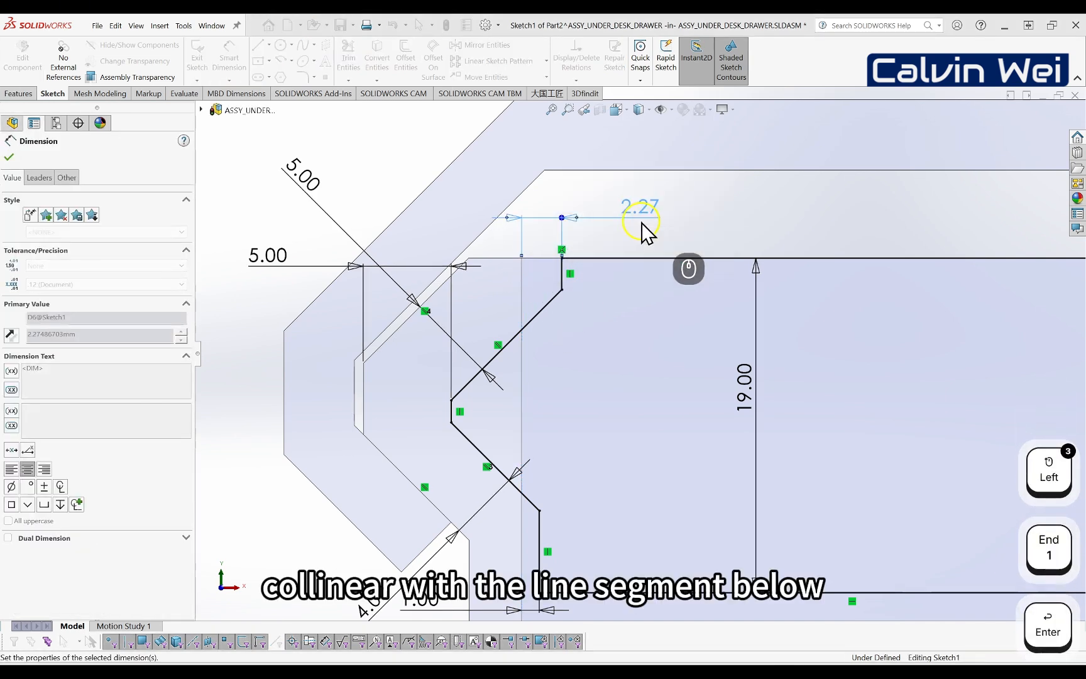
{"action": "key", "text": "Escape"}
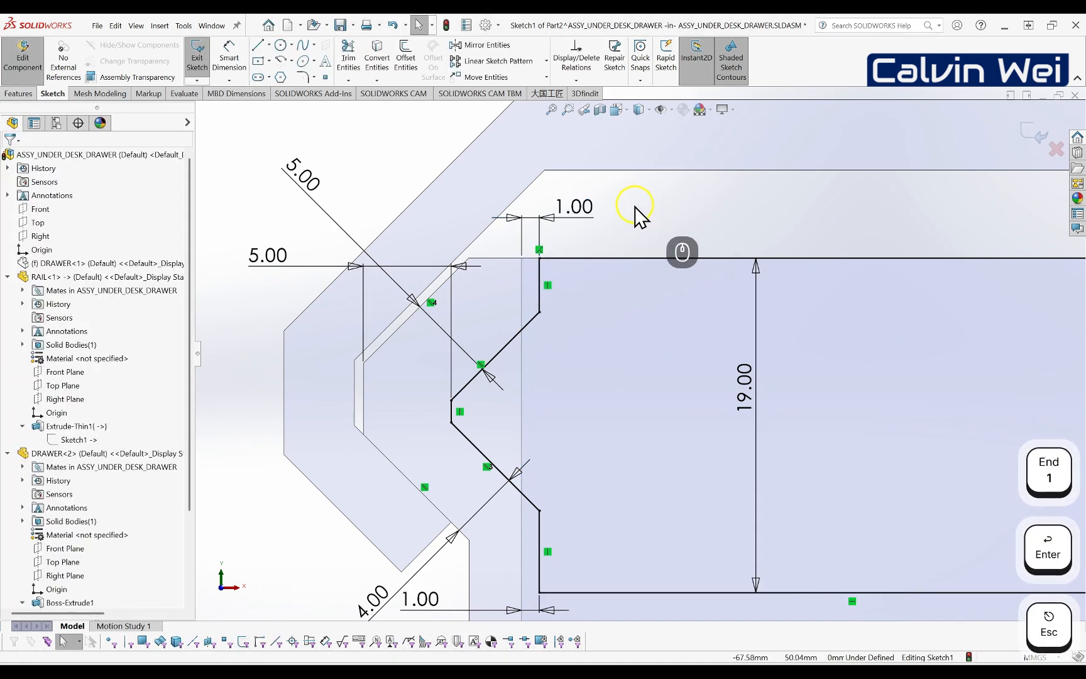
- Delete the 1 mm dimension on the profile's upper vertical line
{"action": "left_click", "coordinate": [587, 214]}
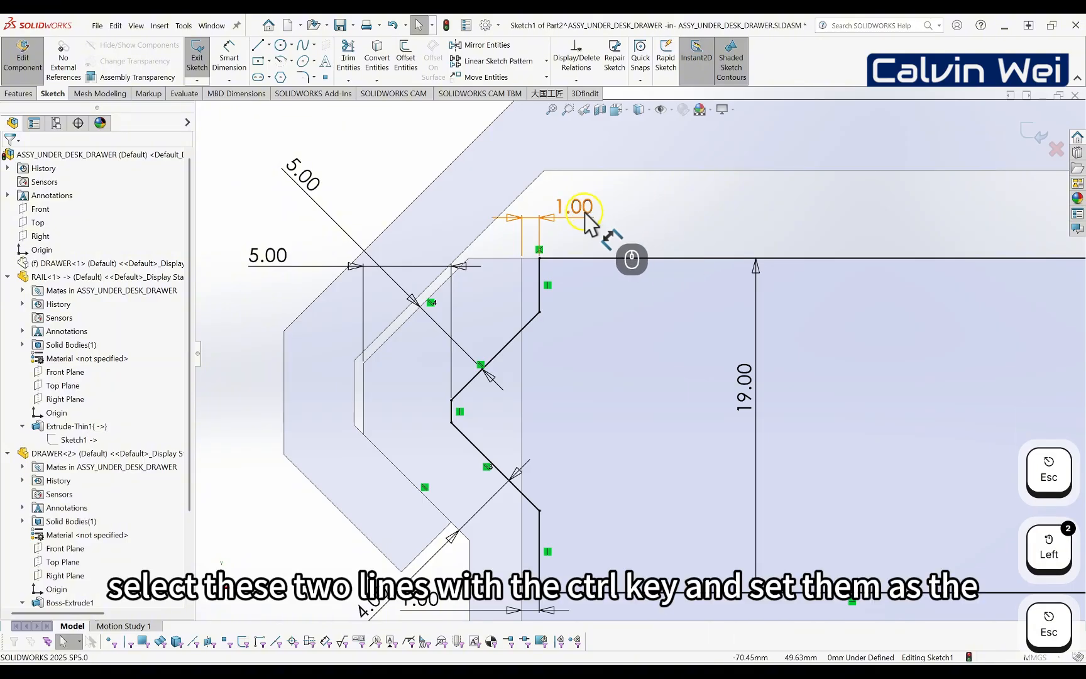
{"action": "left_click", "coordinate": [600, 225]}
{"action": "left_click", "coordinate": [599, 222]}
{"action": "key", "text": "Delete"}
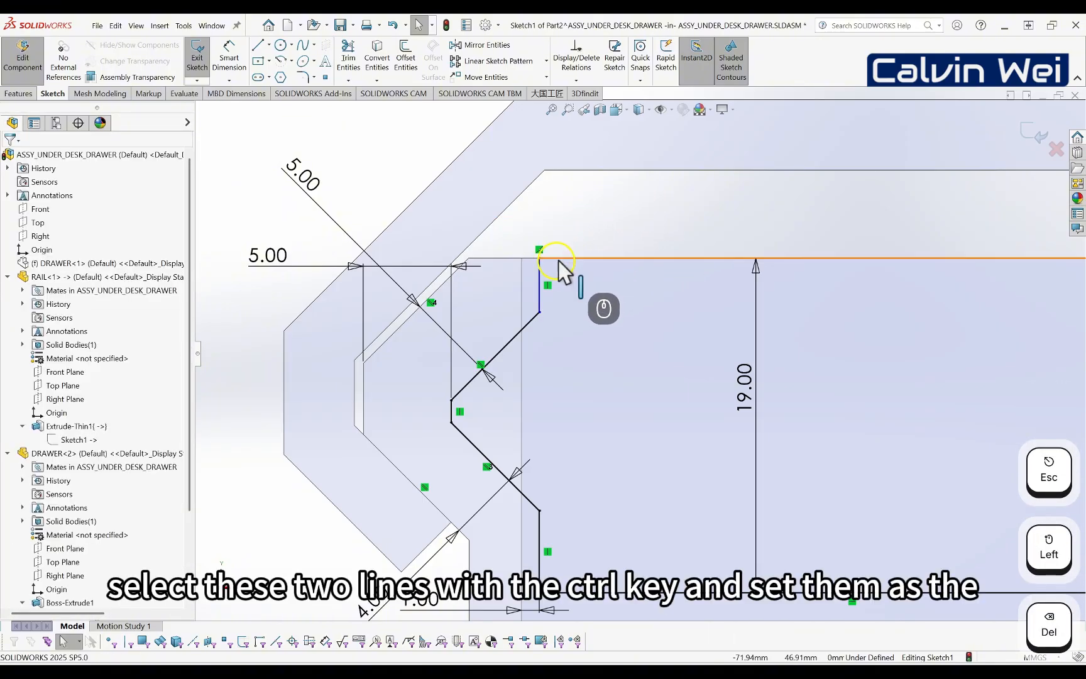
- Make the profile's upper and lower vertical lines collinear
{"action": "left_click", "coordinate": [540, 286]}
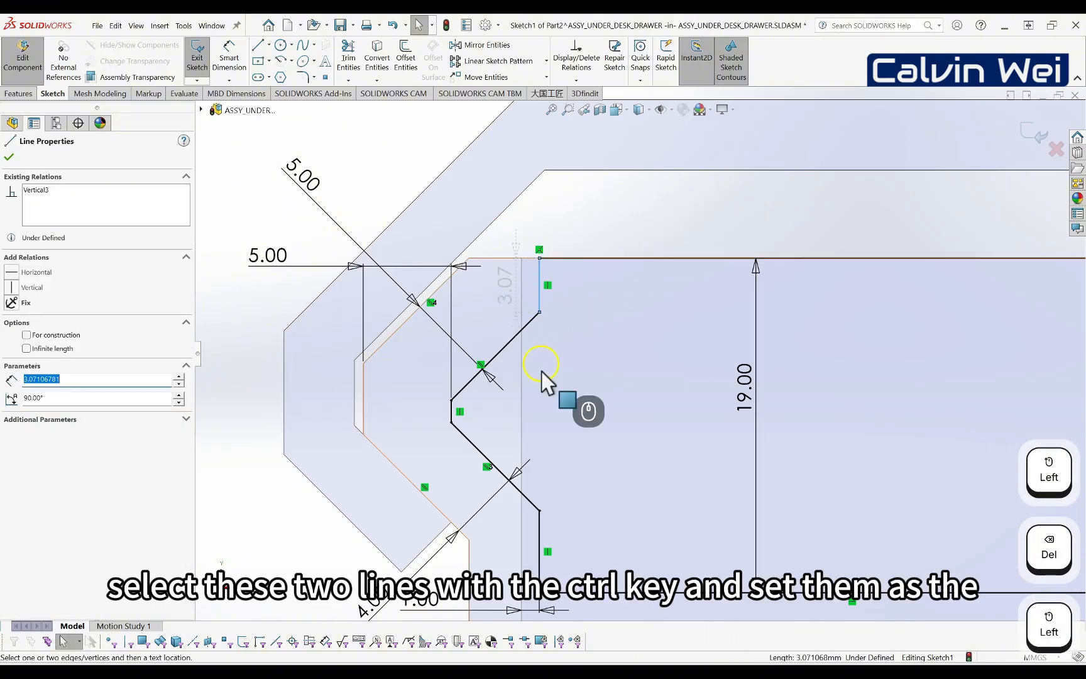
{"action": "left_click", "coordinate": [539, 537], "text": "ctrl"}
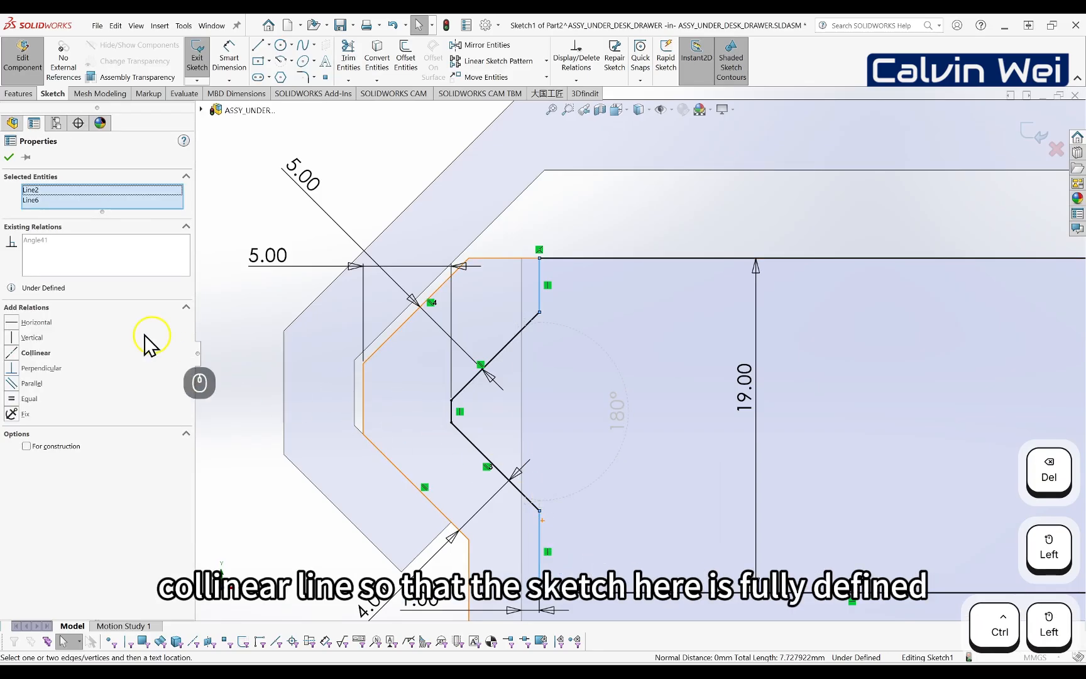
{"action": "left_click", "coordinate": [12, 353]}
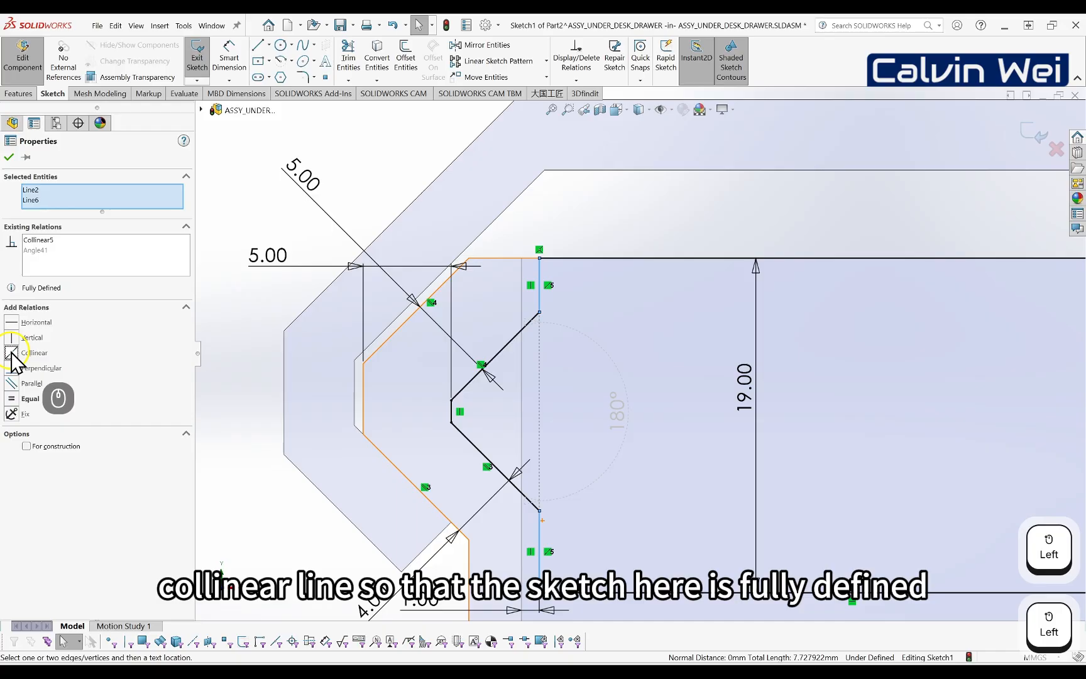
{"action": "left_click", "coordinate": [9, 156]}
- Mirror all the solid lines of the profile about the vertical construction line, keeping the originals
{"action": "scroll", "coordinate": [673, 344], "scroll_direction": "up", "scroll_amount": 2}
{"action": "scroll", "coordinate": [673, 344], "scroll_direction": "up", "scroll_amount": 2}
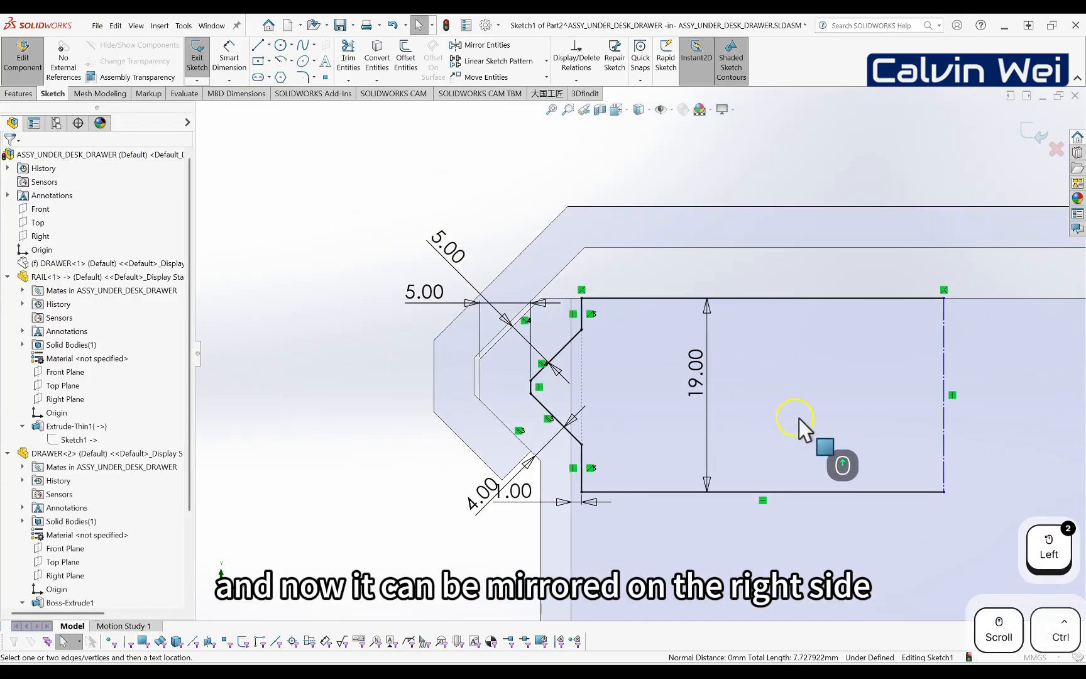
{"action": "scroll", "coordinate": [800, 421], "scroll_direction": "down", "scroll_amount": 2}
{"action": "mouse_move", "coordinate": [878, 396]}
{"action": "middle_mouse_down", "text": "ctrl"}
{"action": "mouse_move", "coordinate": [890, 400]}
{"action": "mouse_move", "coordinate": [779, 400]}
{"action": "mouse_move", "coordinate": [699, 372]}
{"action": "middle_mouse_up", "text": "ctrl"}
{"action": "scroll", "coordinate": [809, 380], "scroll_direction": "up", "scroll_amount": 1, "text": "ctrl"}
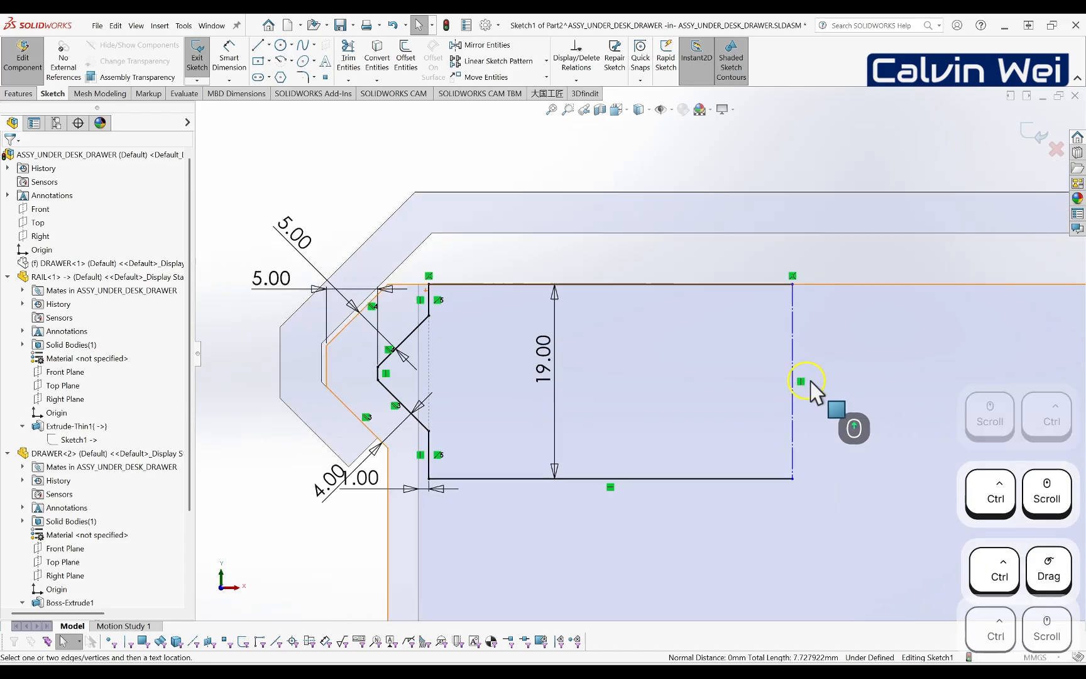
{"action": "middle_click_drag", "start_coordinate": [853, 364], "coordinate": [848, 359], "text": "ctrl"}
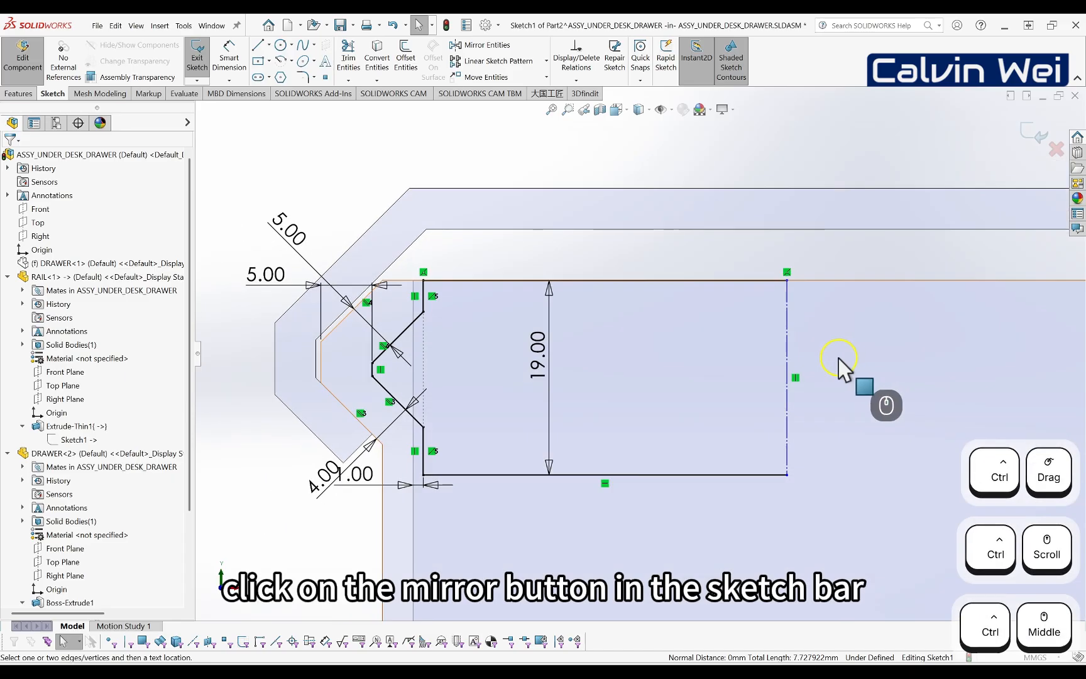
{"action": "left_click", "coordinate": [487, 48]}
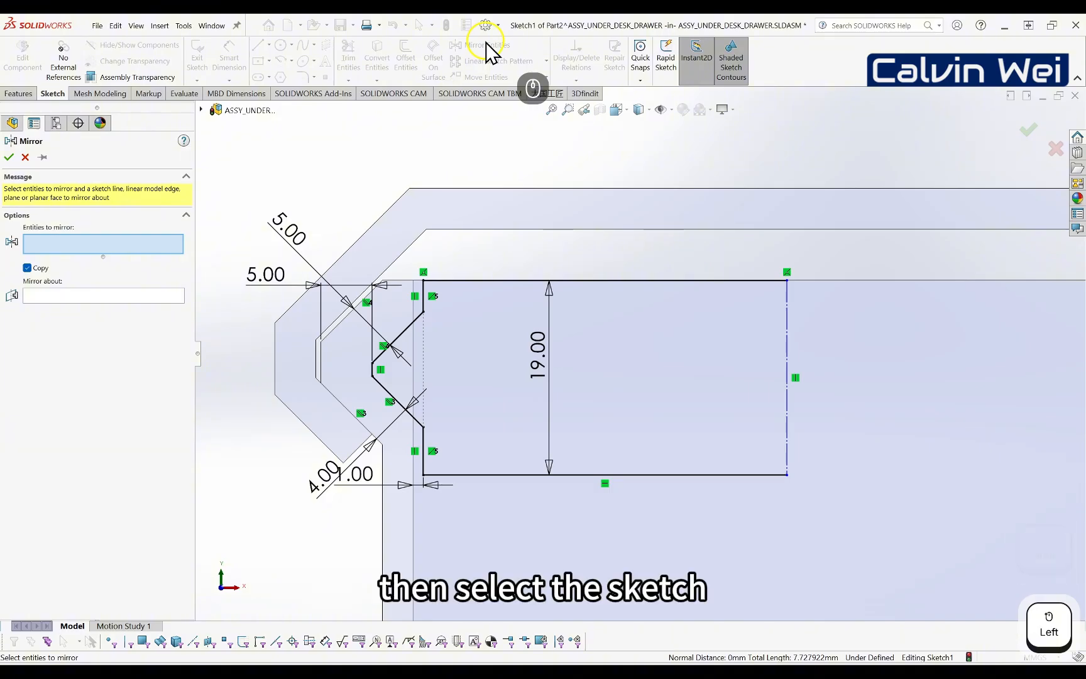
{"action": "mouse_move", "coordinate": [643, 509]}
{"action": "left_mouse_down"}
{"action": "mouse_move", "coordinate": [451, 359]}
{"action": "mouse_move", "coordinate": [293, 189]}
{"action": "mouse_move", "coordinate": [312, 173]}
{"action": "left_mouse_up"}
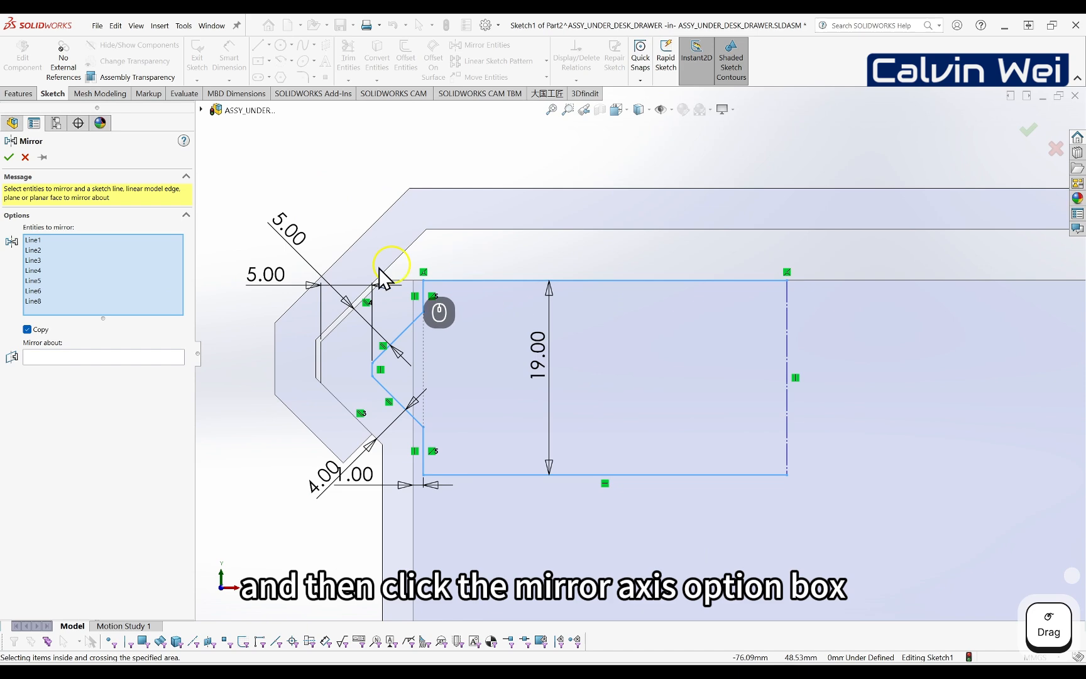
{"action": "left_click", "coordinate": [91, 358]}
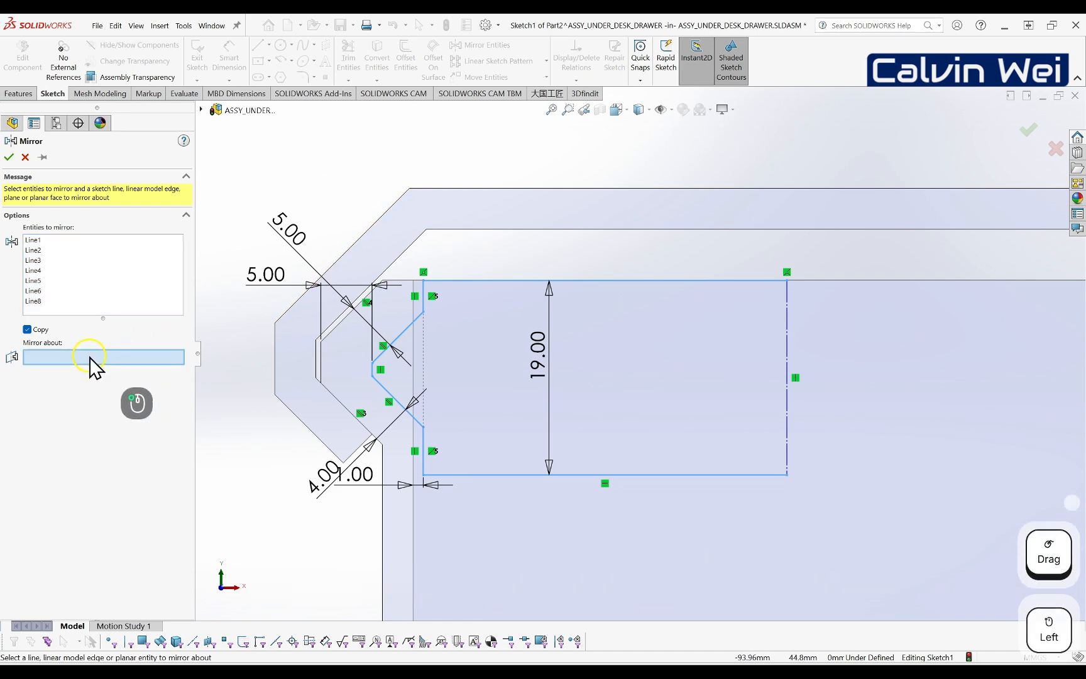
{"action": "left_click", "coordinate": [787, 338]}
{"action": "scroll", "coordinate": [814, 361], "scroll_direction": "up", "scroll_amount": 3}
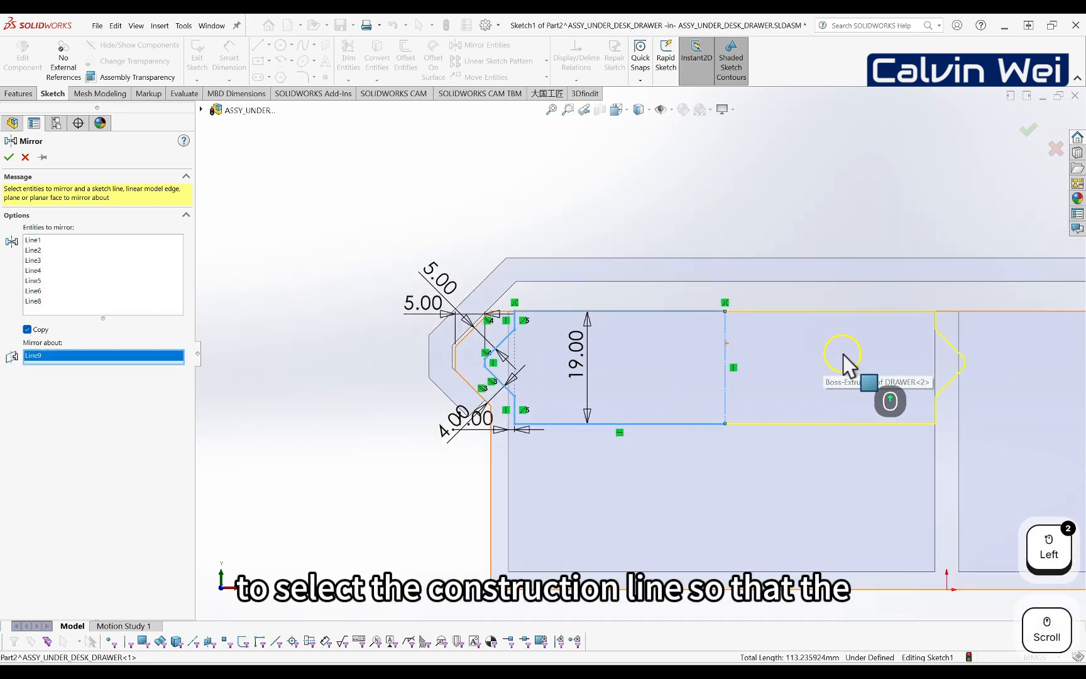
{"action": "scroll", "coordinate": [896, 352], "scroll_direction": "down", "scroll_amount": 2}
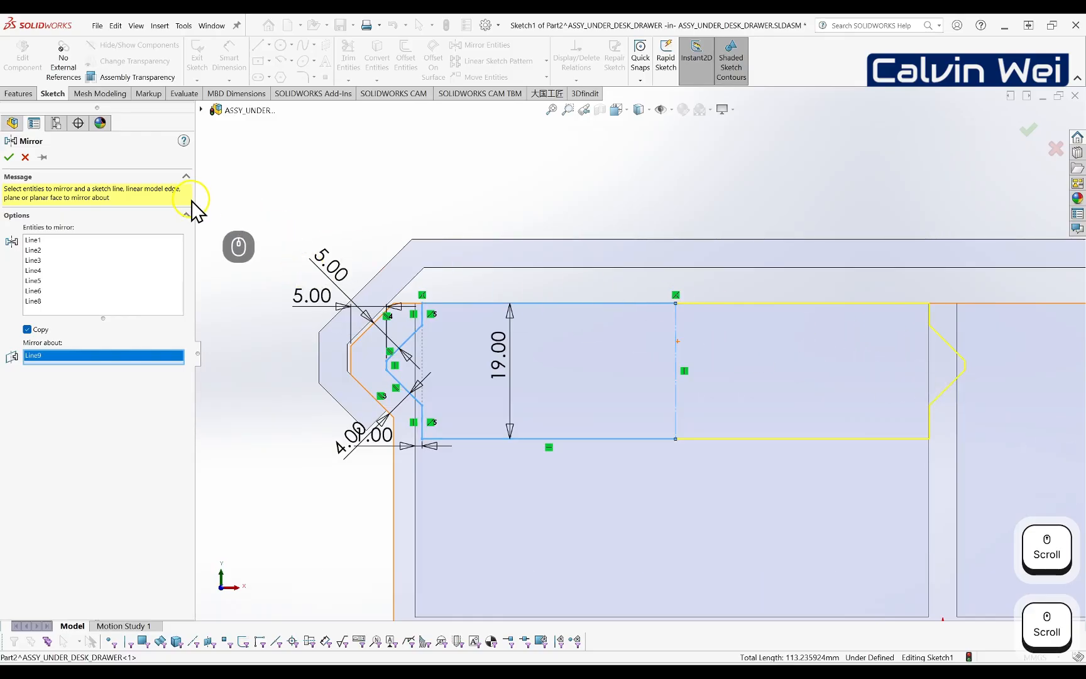
{"action": "left_click", "coordinate": [9, 159]}
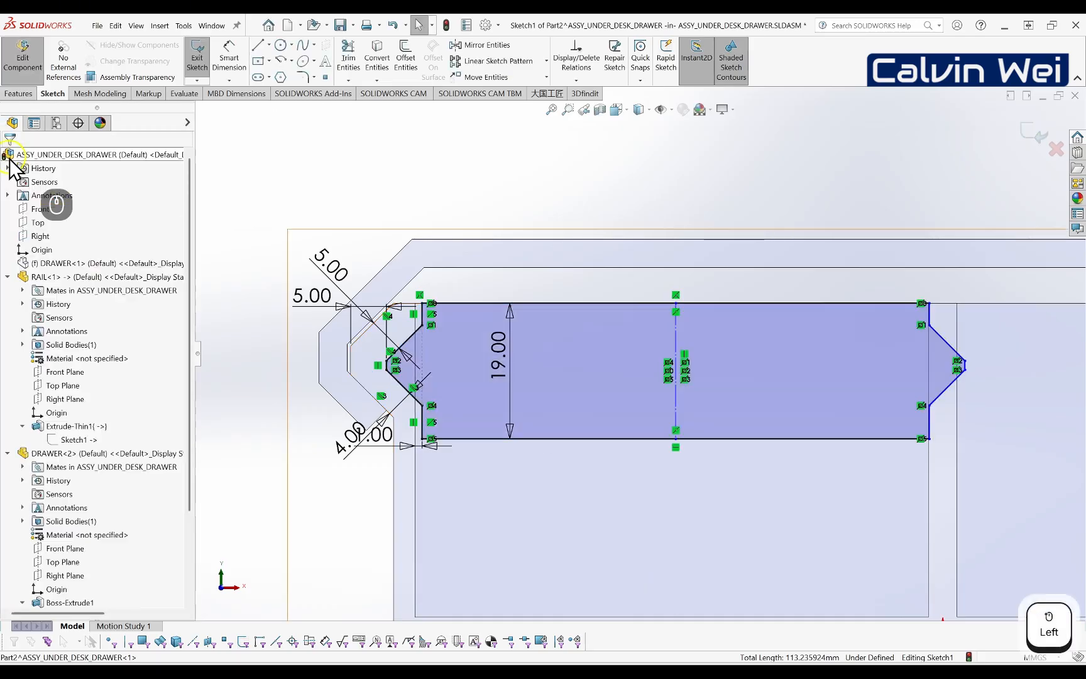
- Pull the mirrored side's outermost endpoint inward to test whether the profile's width is still free
{"action": "scroll", "coordinate": [966, 404], "scroll_direction": "down", "scroll_amount": 2}
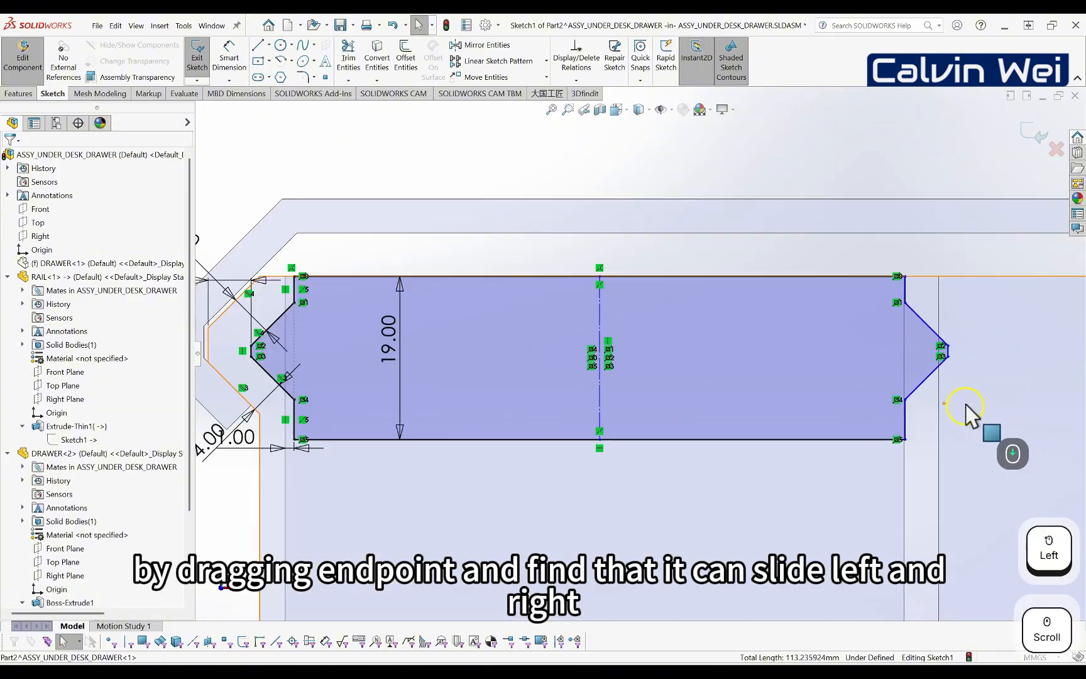
{"action": "mouse_move", "coordinate": [951, 345]}
{"action": "left_mouse_down"}
{"action": "mouse_move", "coordinate": [707, 352]}
{"action": "mouse_move", "coordinate": [923, 352]}
{"action": "left_mouse_up"}
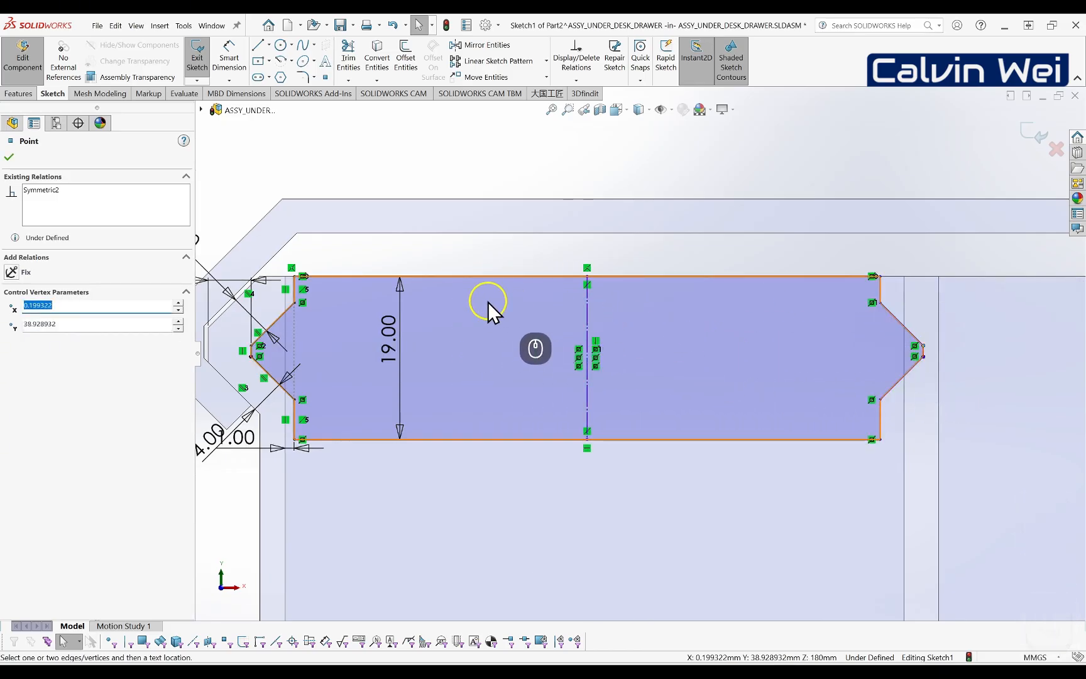
{"action": "left_click", "coordinate": [472, 171]}
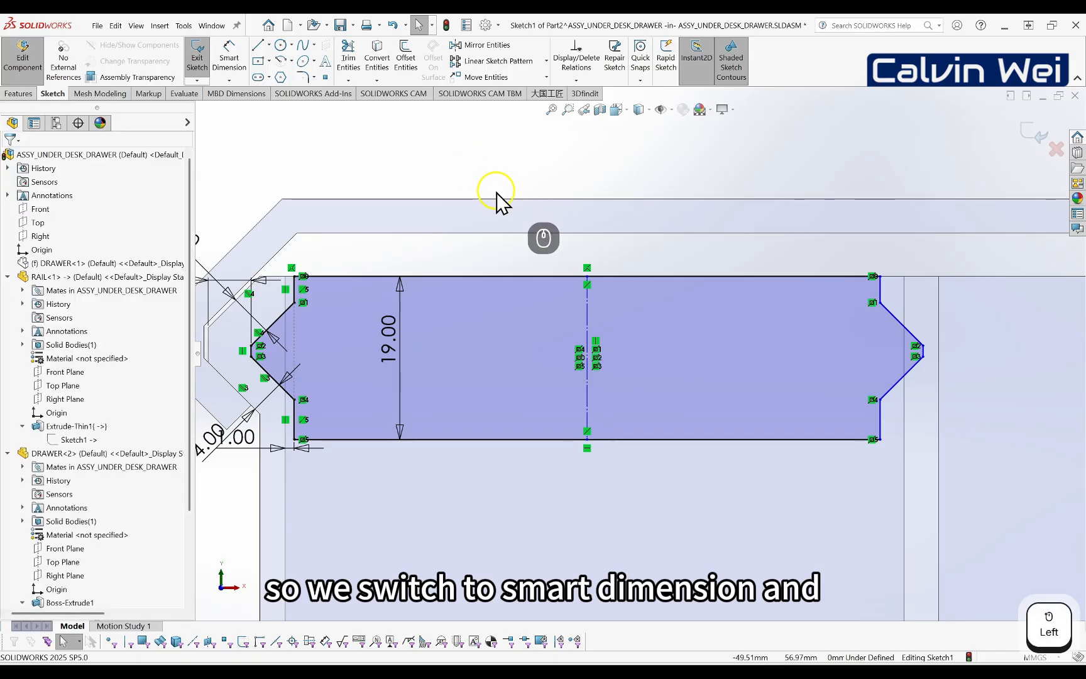
- Dimension the overall width between the profile's two outermost vertical lines as 77 mm
{"action": "scroll", "coordinate": [497, 202], "scroll_direction": "up", "scroll_amount": 1}
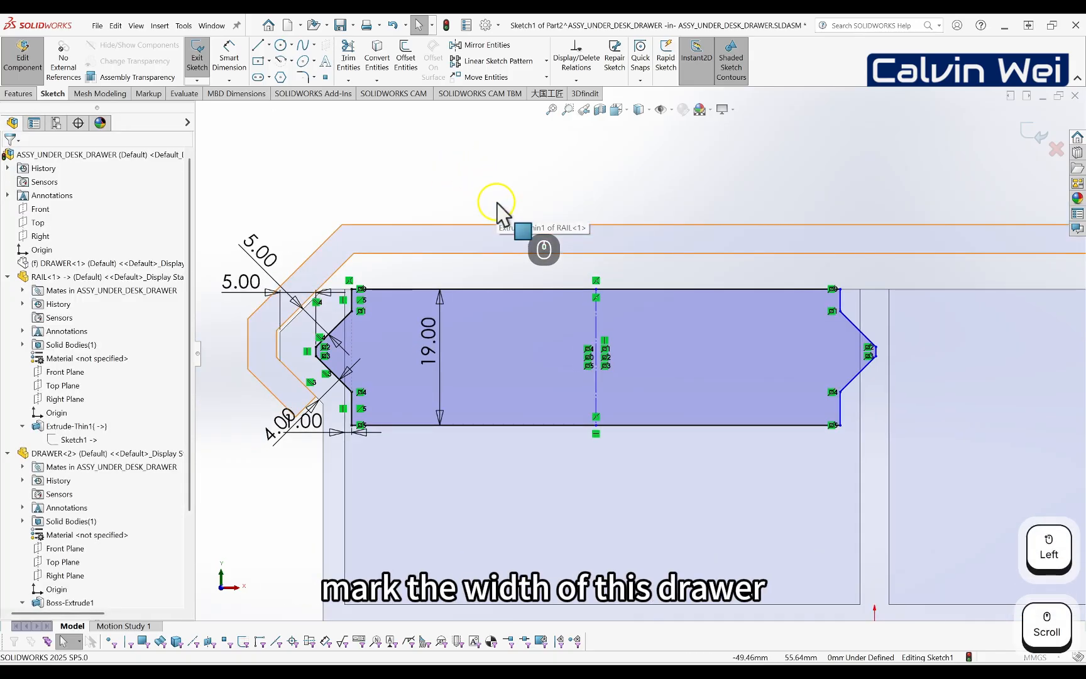
{"action": "right_click_drag", "start_coordinate": [426, 161], "coordinate": [433, 121]}
{"action": "left_click", "coordinate": [869, 348]}
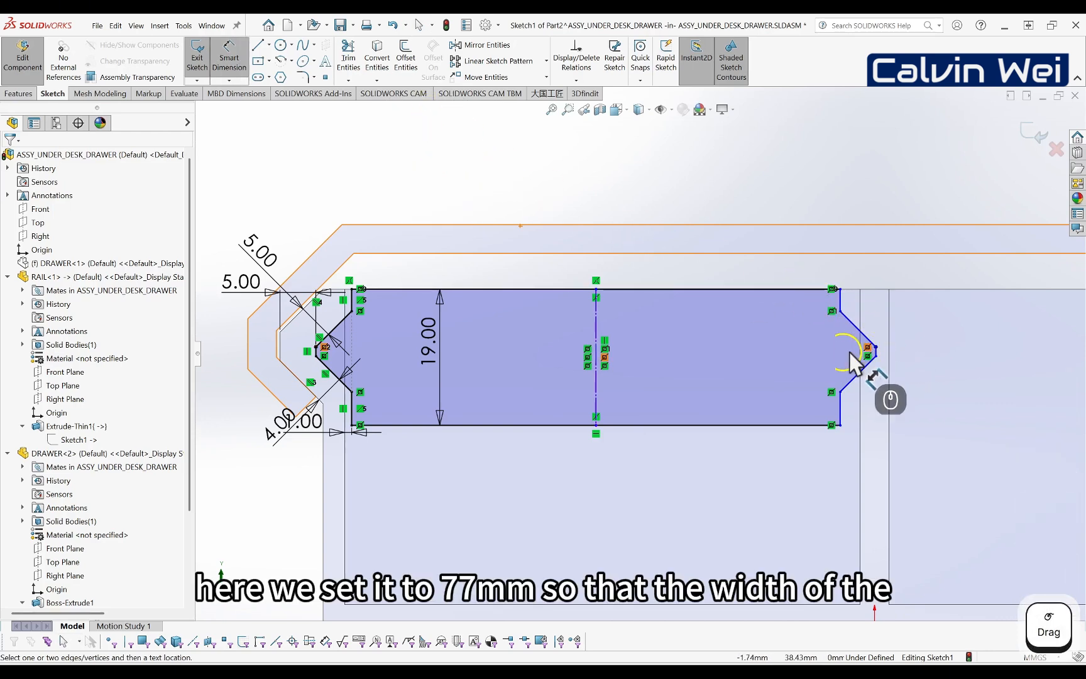
{"action": "left_click", "coordinate": [318, 354]}
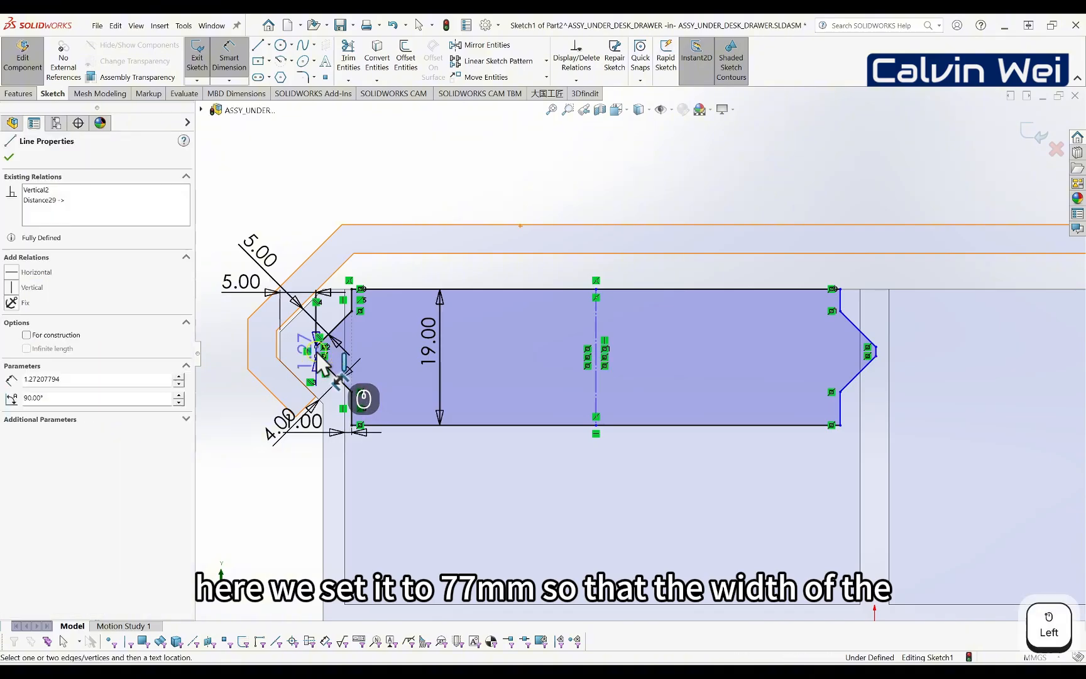
{"action": "left_click", "coordinate": [860, 344]}
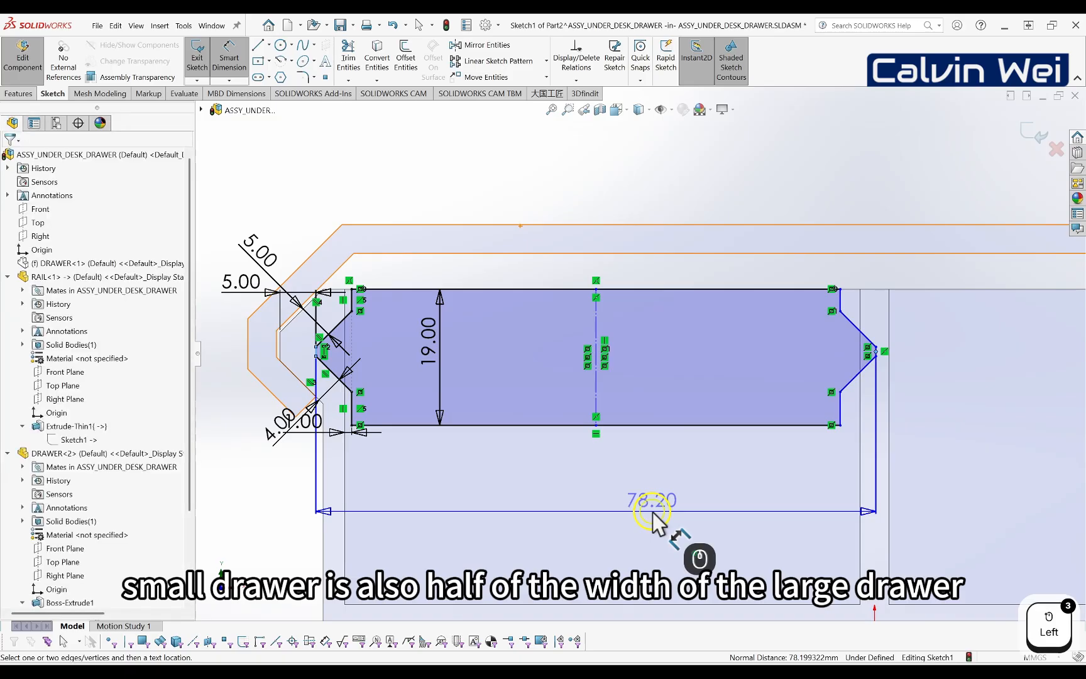
{"action": "left_click", "coordinate": [654, 512]}
{"action": "type", "text": "77"}
{"action": "key", "text": "Return"}
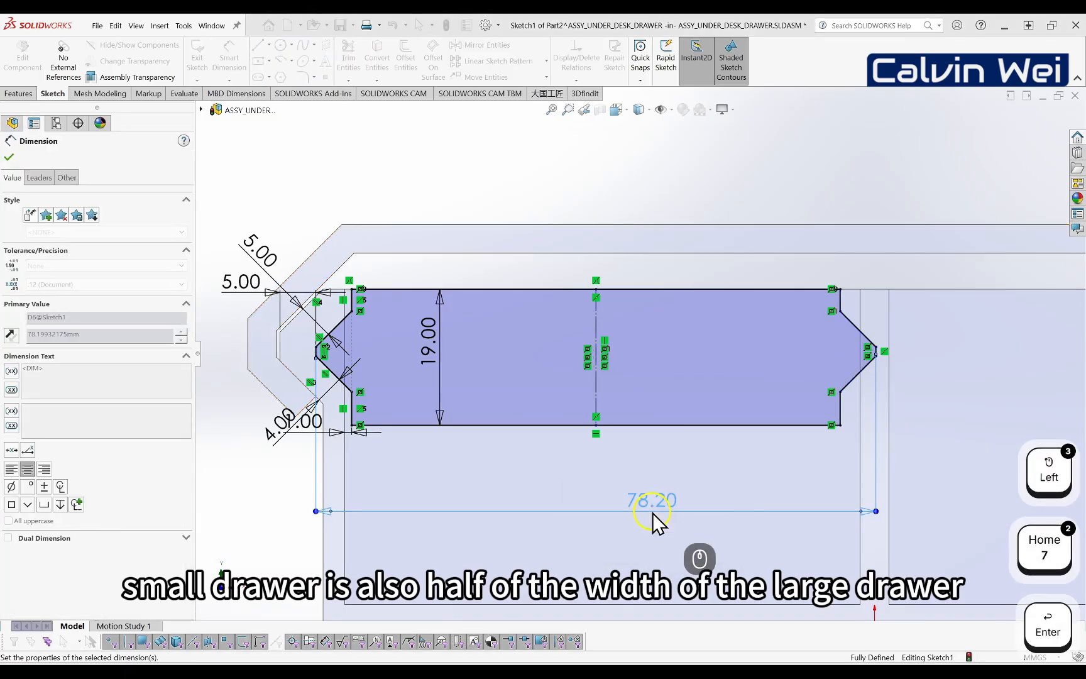
{"action": "left_click", "coordinate": [713, 200]}
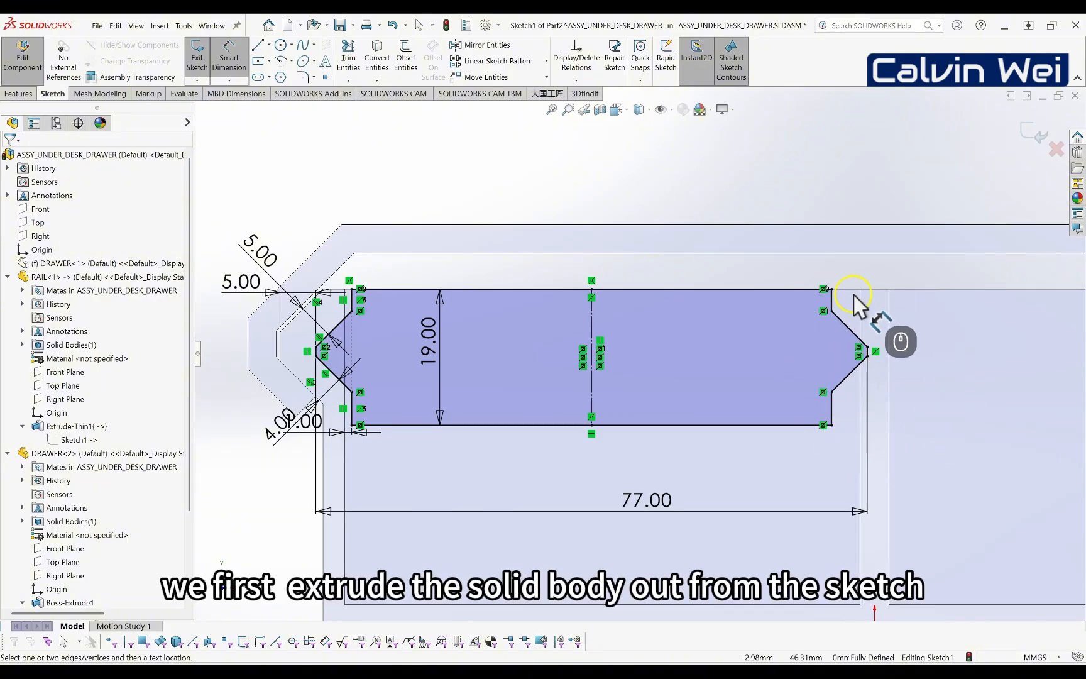
- Set up a boss extrusion of the small drawer profile with a blind depth of 200 mm
{"action": "scroll", "coordinate": [793, 367], "scroll_direction": "up", "scroll_amount": 2}
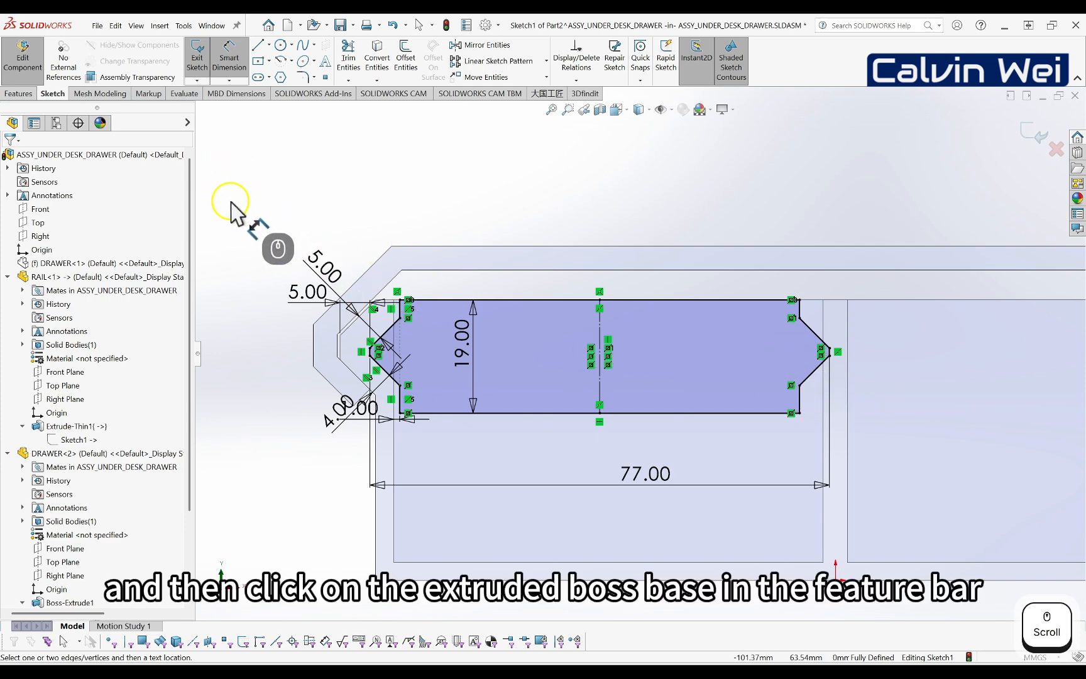
{"action": "left_click", "coordinate": [19, 93]}
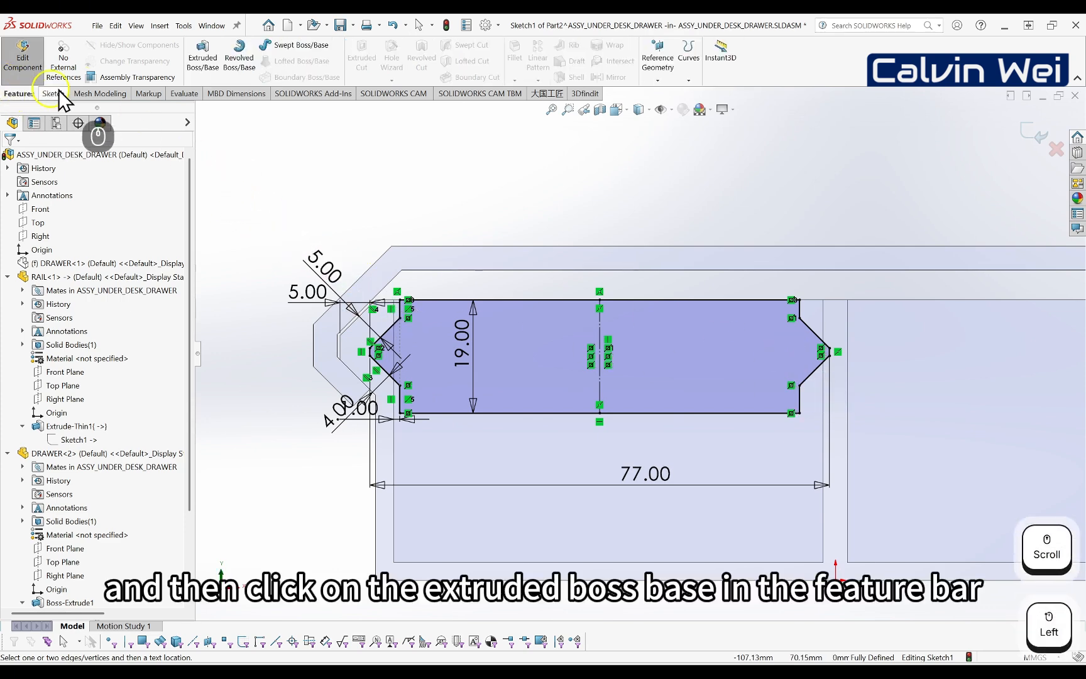
{"action": "left_click", "coordinate": [202, 63]}
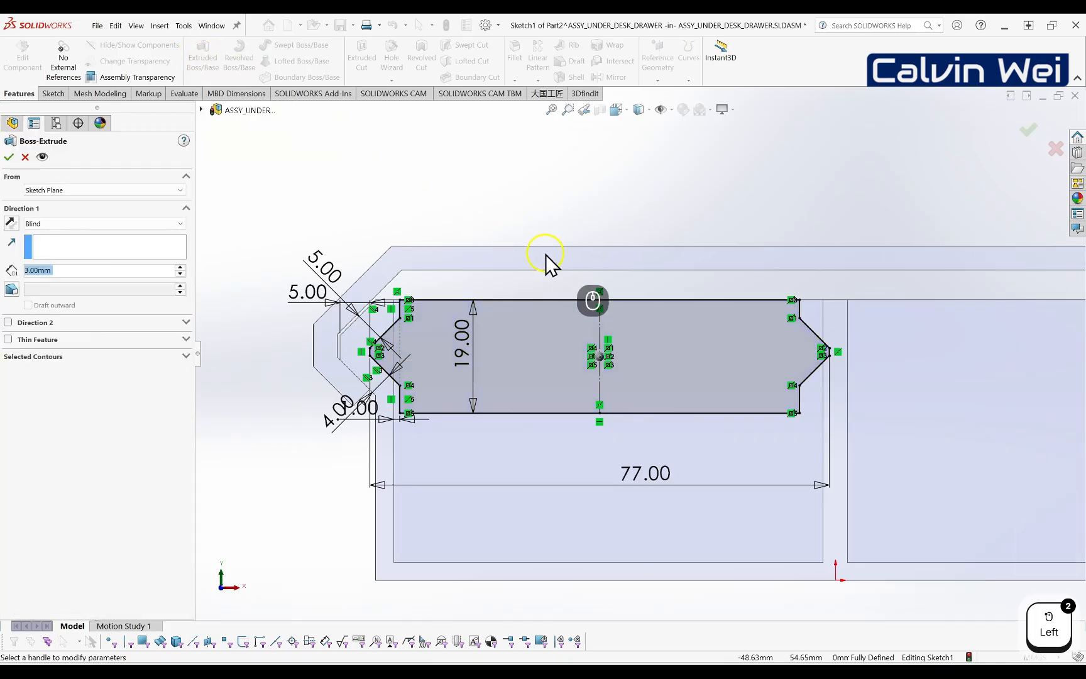
{"action": "middle_click_drag", "start_coordinate": [545, 256], "coordinate": [531, 296]}
{"action": "scroll", "coordinate": [534, 299], "scroll_direction": "up", "scroll_amount": 4}
{"action": "scroll", "coordinate": [634, 422], "scroll_direction": "down", "scroll_amount": 6}
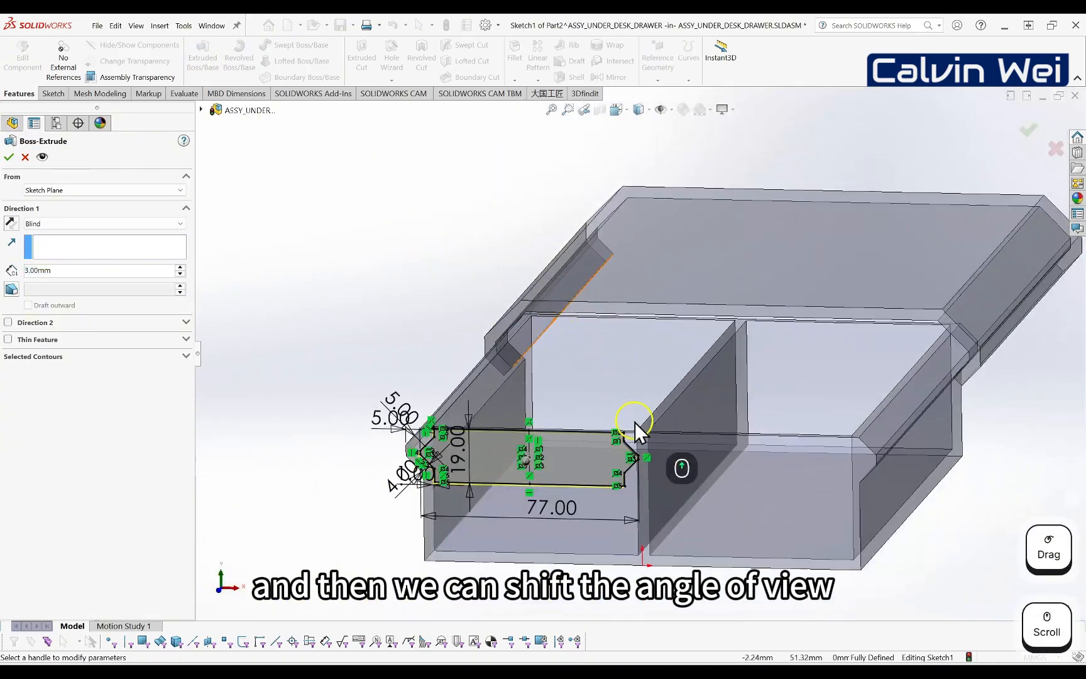
{"action": "middle_click_drag", "start_coordinate": [634, 413], "coordinate": [628, 454]}
{"action": "scroll", "coordinate": [628, 454], "scroll_direction": "up", "scroll_amount": 2}
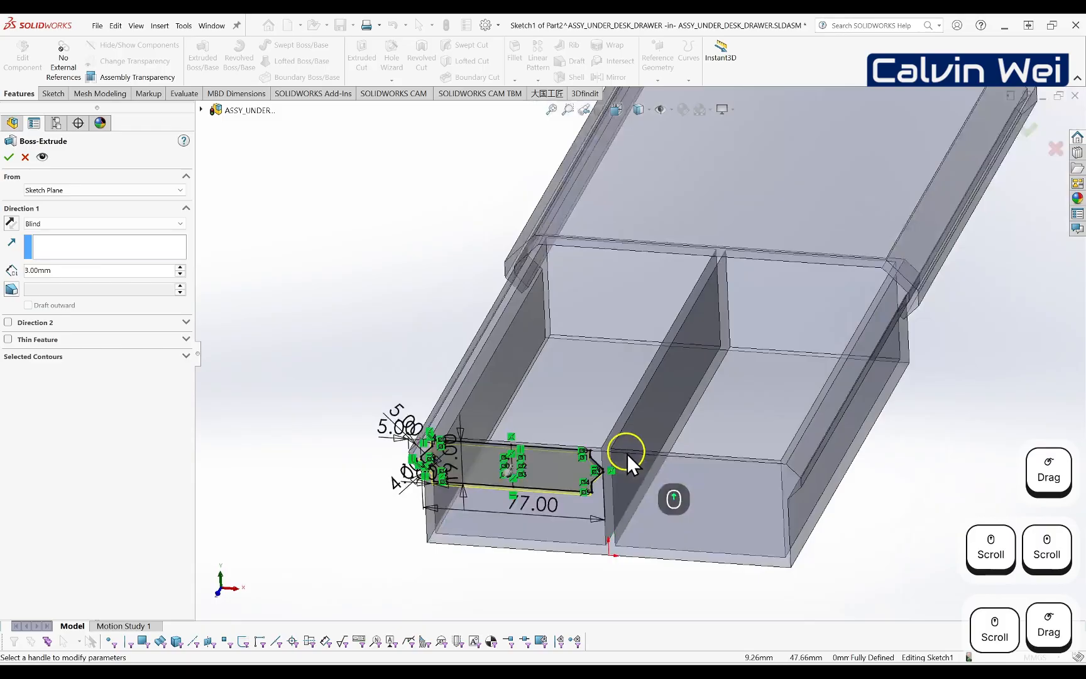
{"action": "scroll", "coordinate": [633, 458], "scroll_direction": "down", "scroll_amount": 2}
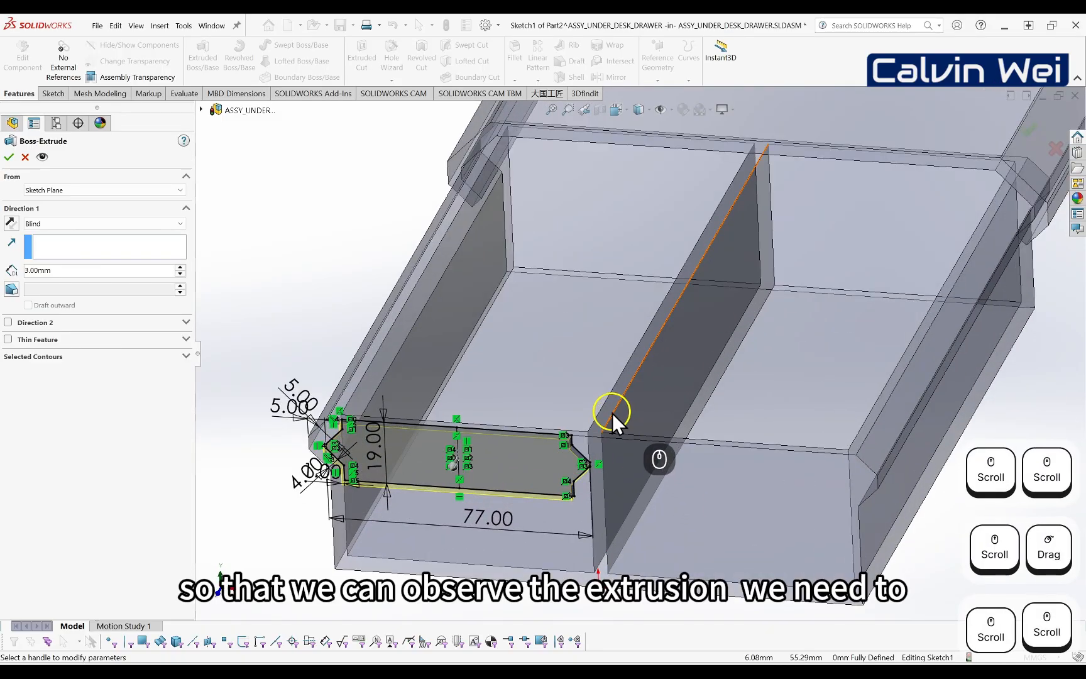
{"action": "scroll", "coordinate": [614, 421], "scroll_direction": "down", "scroll_amount": 2}
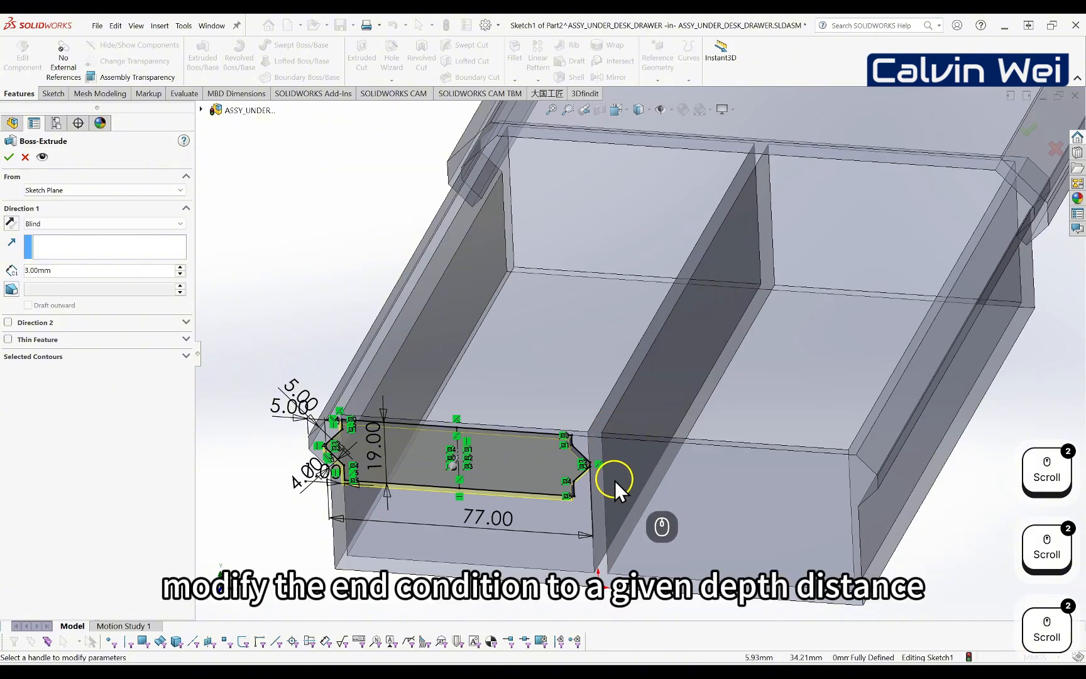
{"action": "left_click", "coordinate": [68, 225]}
{"action": "left_click", "coordinate": [65, 223]}
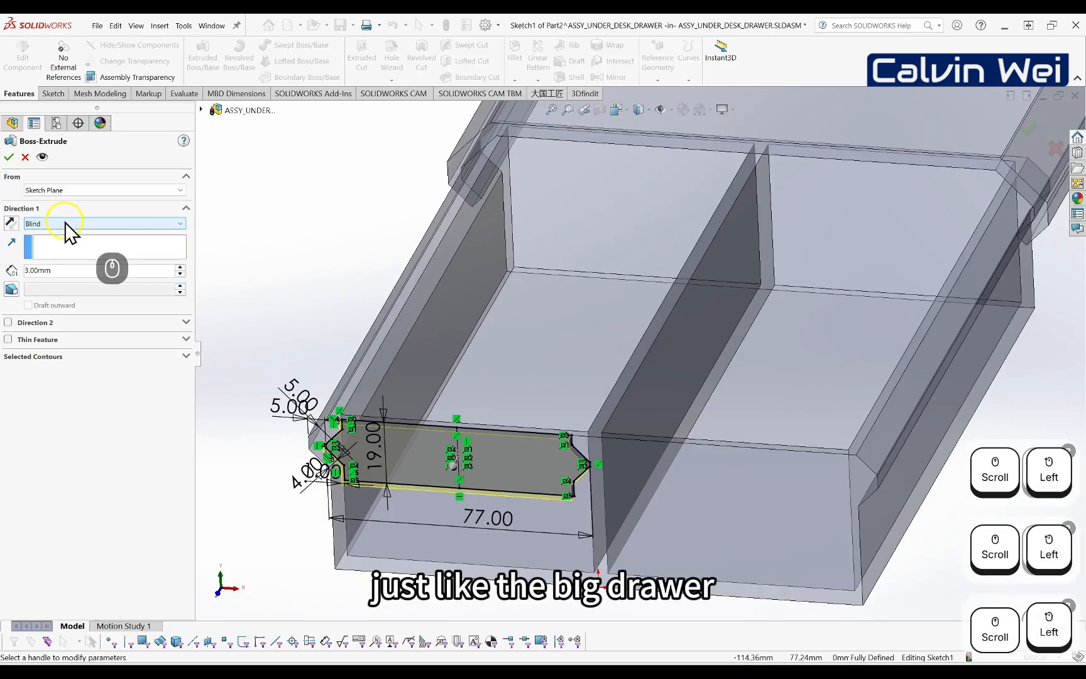
{"action": "left_click", "coordinate": [66, 223]}
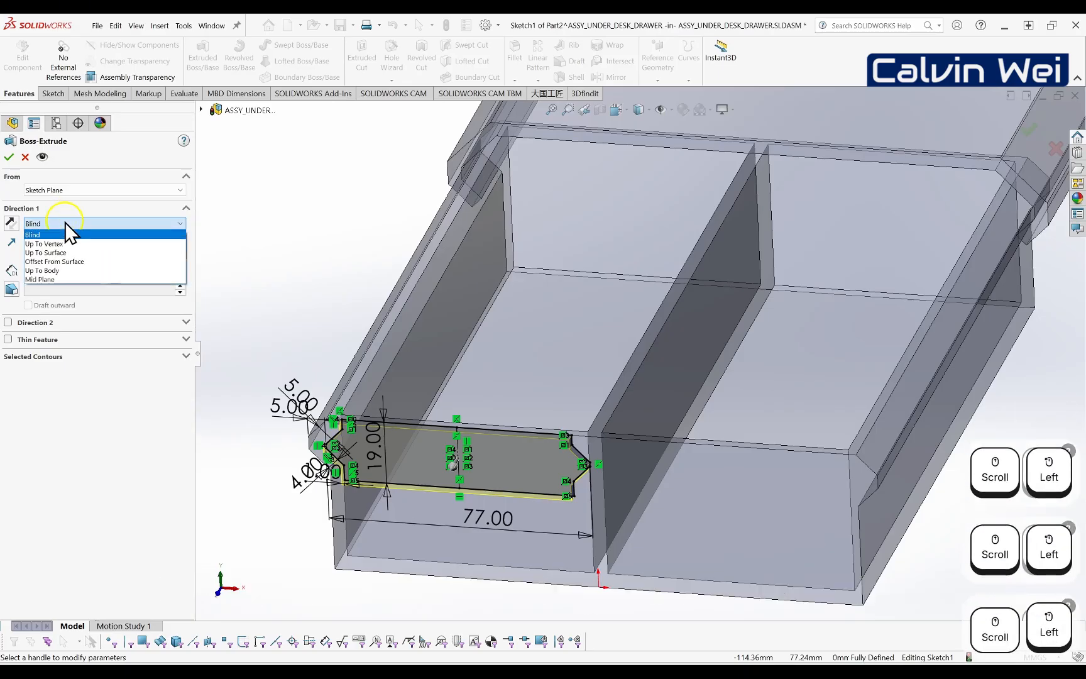
{"action": "left_click", "coordinate": [66, 223]}
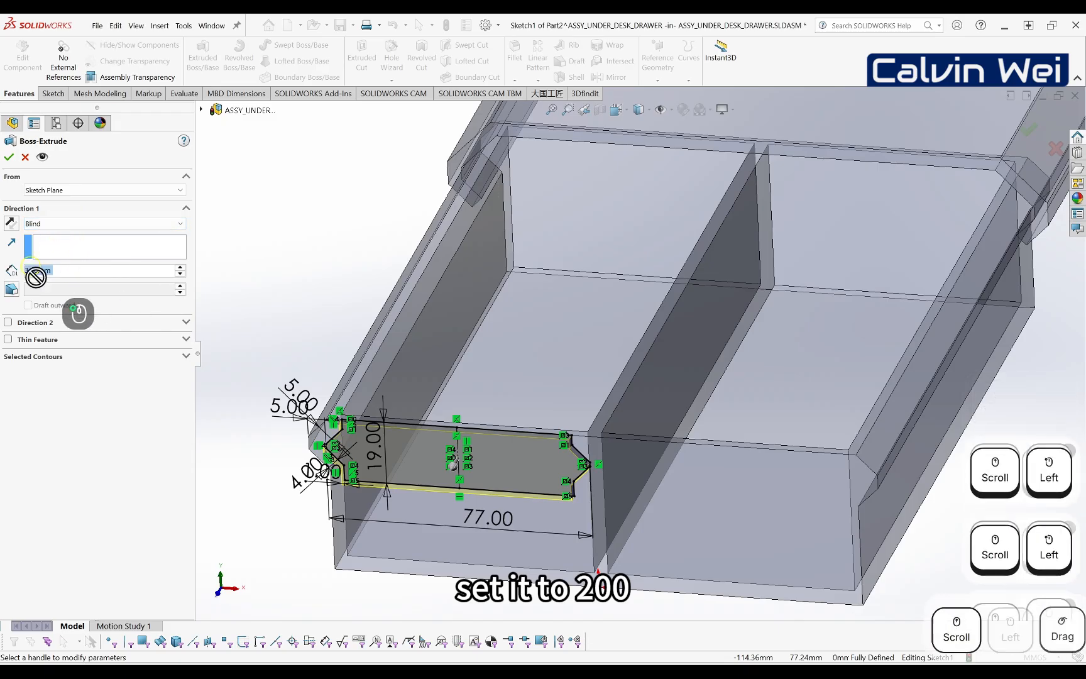
{"action": "left_click_drag", "start_coordinate": [53, 270], "coordinate": [14, 277]}
{"action": "type", "text": "200"}
{"action": "key", "text": "Return"}
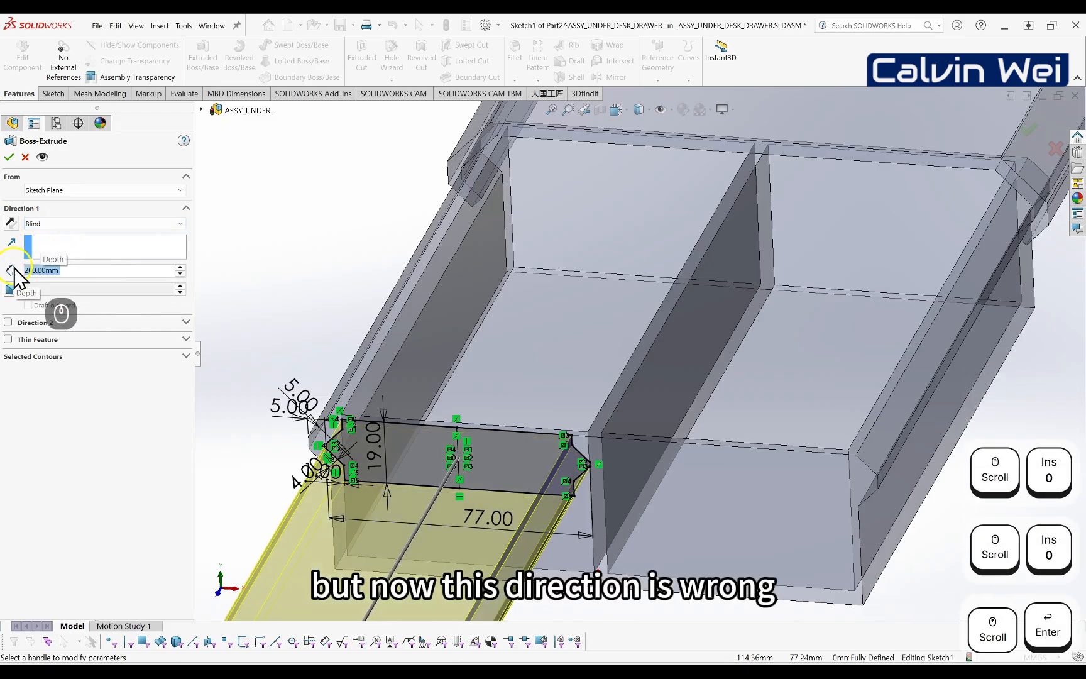
- Reverse the extrusion direction so the body runs back into the large drawer, and accept the extrusion
{"action": "scroll", "coordinate": [509, 385], "scroll_direction": "up", "scroll_amount": 3}
{"action": "scroll", "coordinate": [611, 426], "scroll_direction": "down", "scroll_amount": 3}
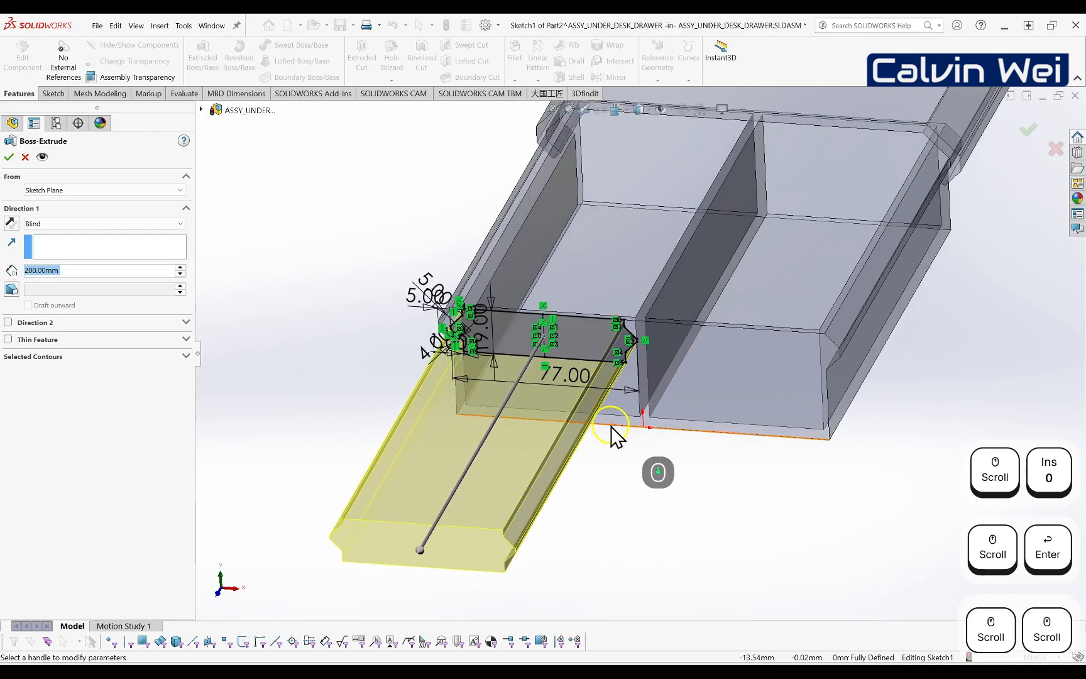
{"action": "middle_click_drag", "start_coordinate": [611, 426], "coordinate": [582, 443]}
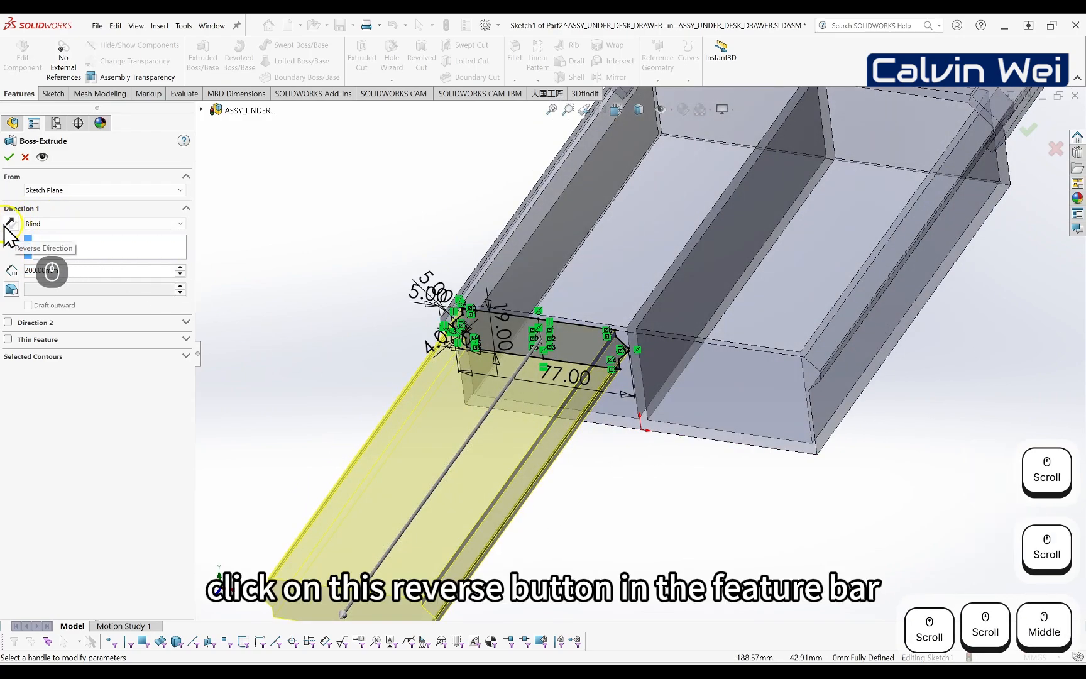
{"action": "left_click", "coordinate": [9, 225]}
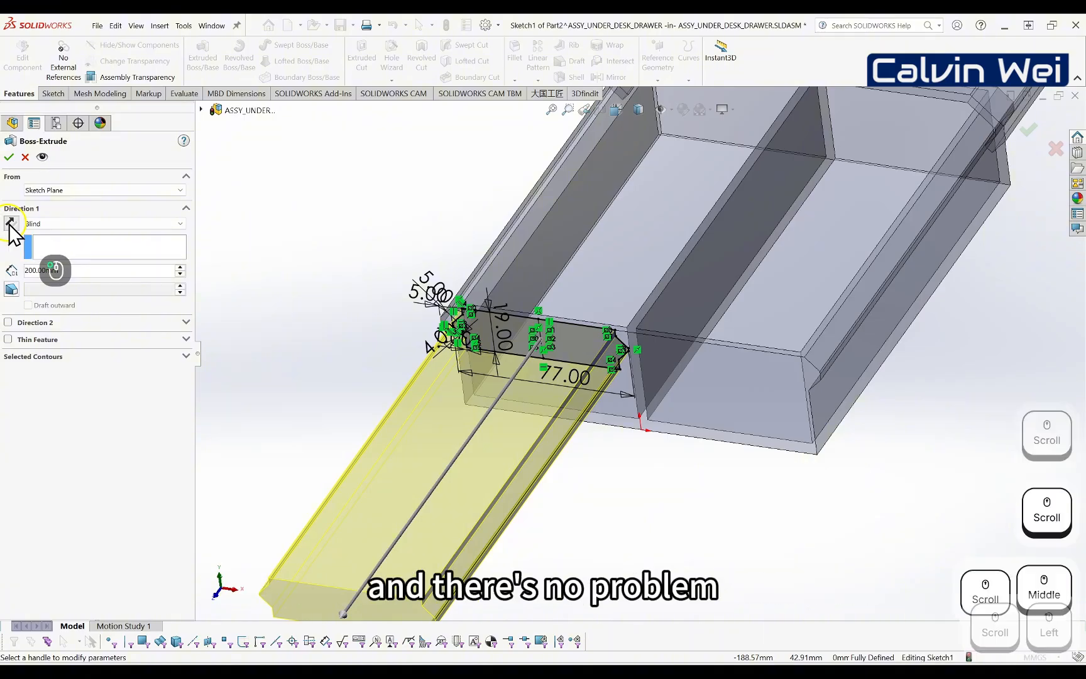
{"action": "scroll", "coordinate": [433, 295], "scroll_direction": "up", "scroll_amount": 2}
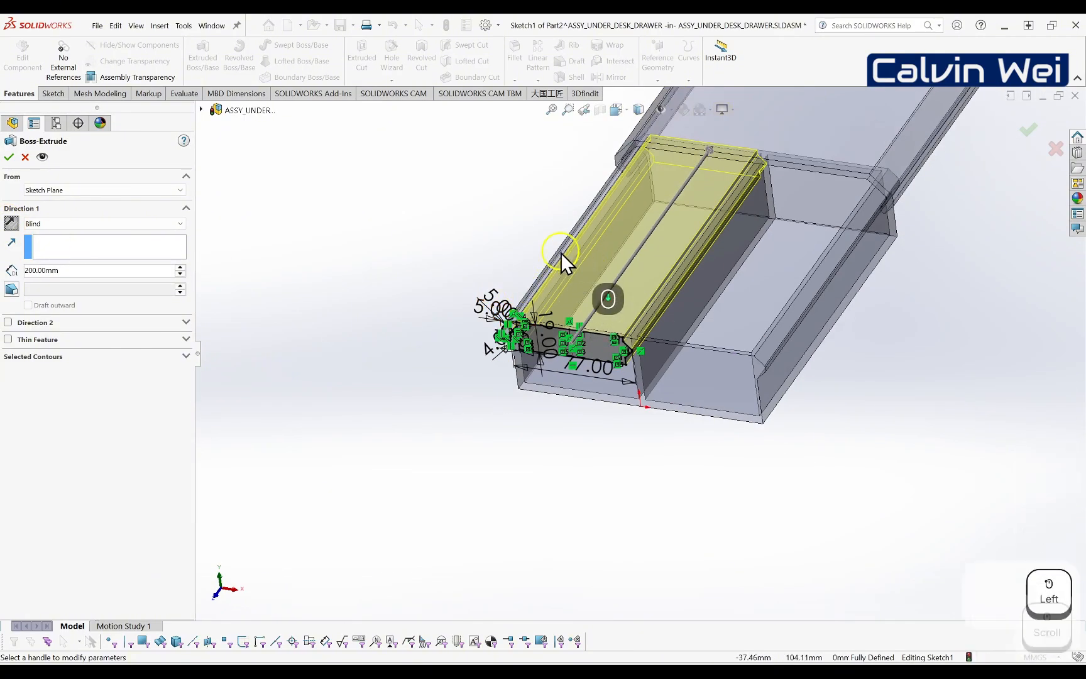
{"action": "scroll", "coordinate": [560, 250], "scroll_direction": "down", "scroll_amount": 1}
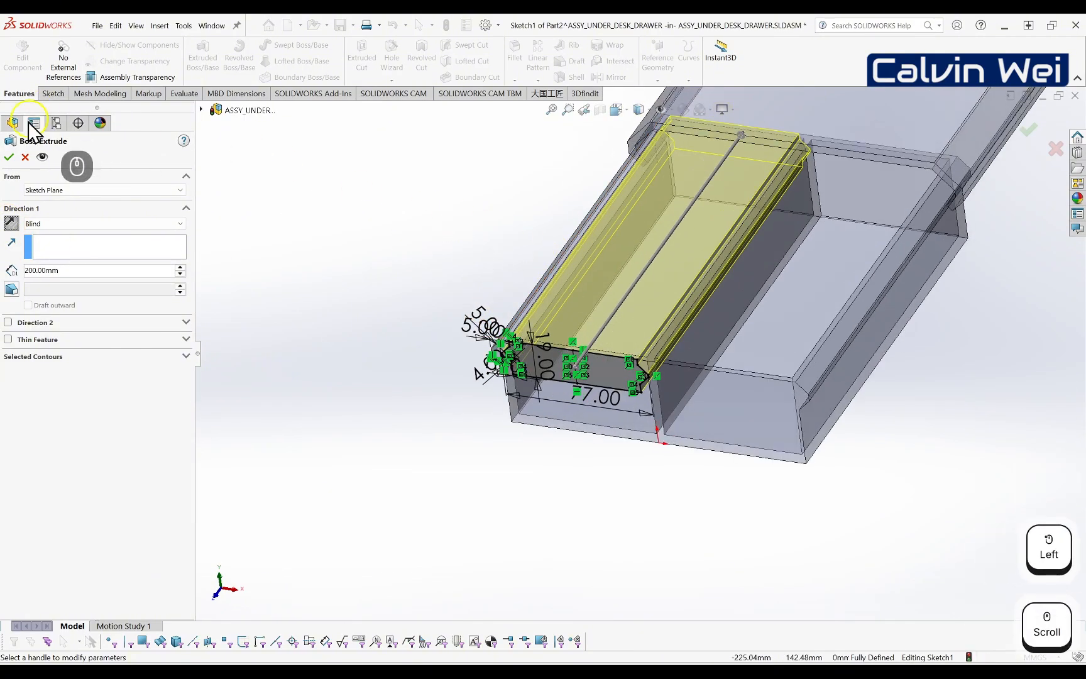
{"action": "left_click", "coordinate": [10, 157]}
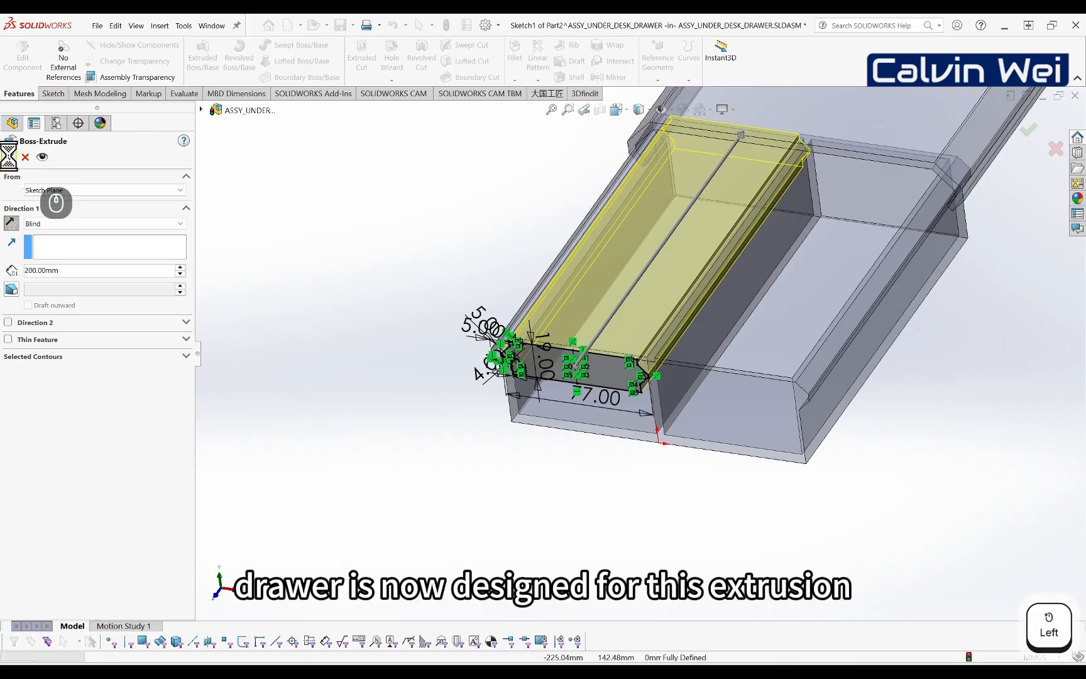
- Finish the in-context part edit to return to the assembly, and collapse the DRAWER and RAIL components in the tree
{"action": "scroll", "coordinate": [803, 255], "scroll_direction": "down", "scroll_amount": 2}
{"action": "scroll", "coordinate": [714, 274], "scroll_direction": "down", "scroll_amount": 1}
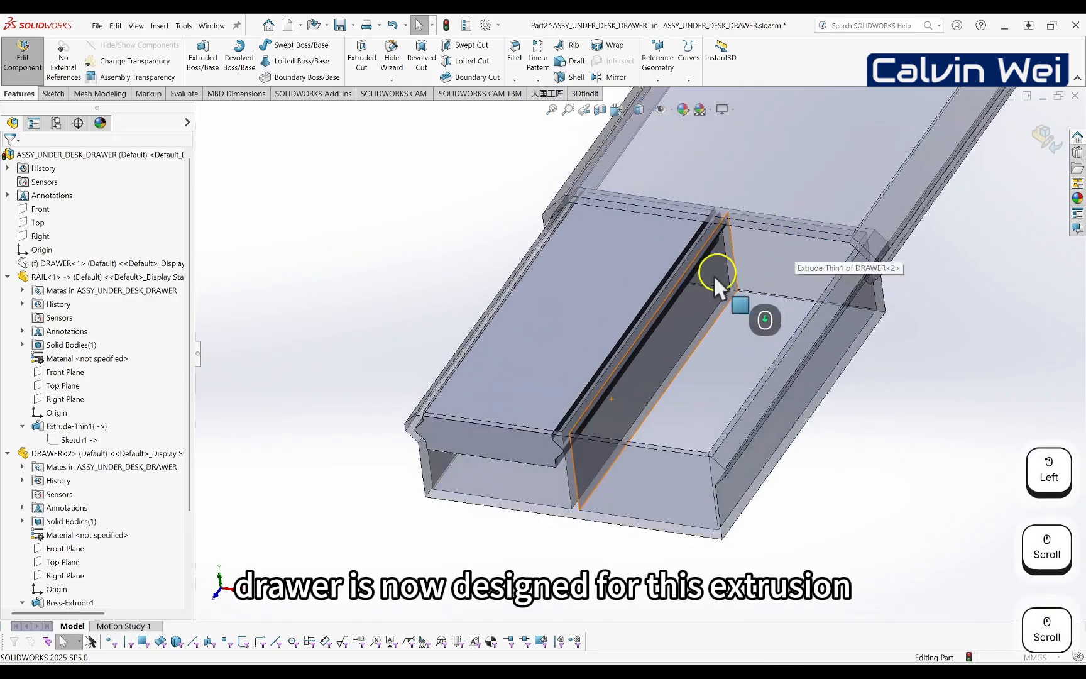
{"action": "middle_click_drag", "start_coordinate": [713, 274], "coordinate": [710, 317]}
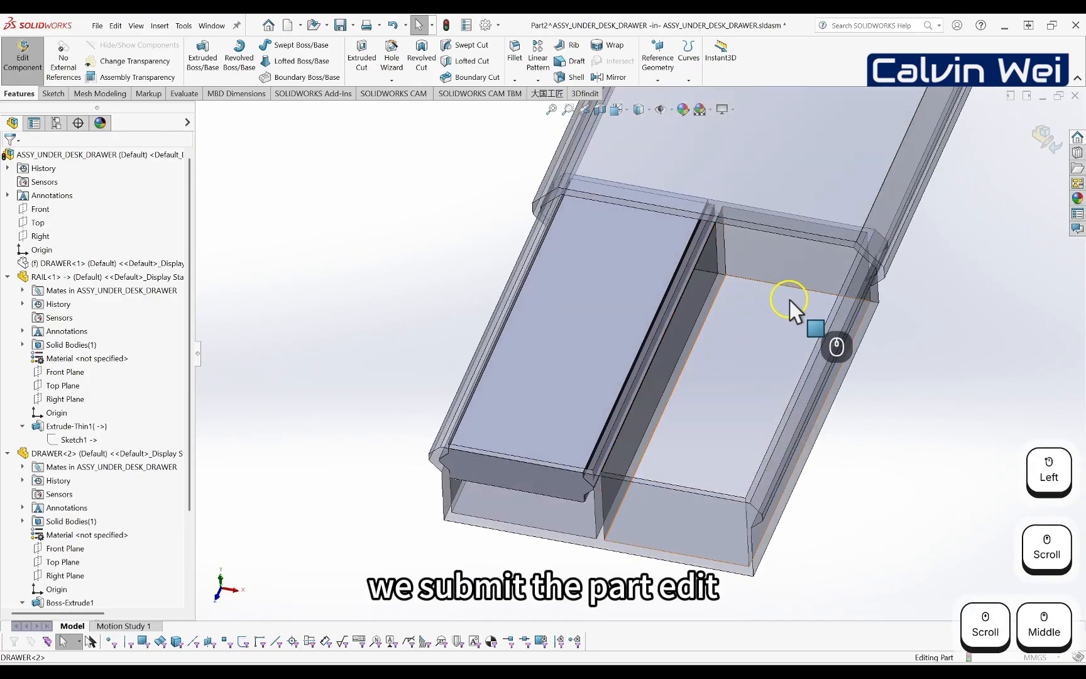
{"action": "left_click", "coordinate": [1039, 135]}
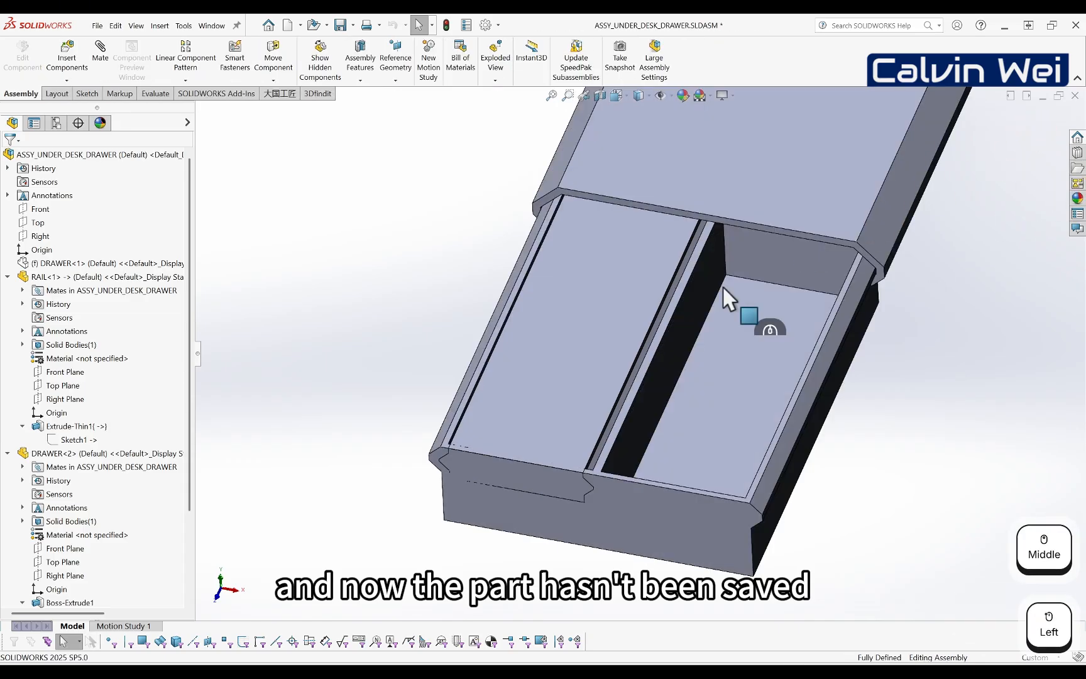
{"action": "left_click", "coordinate": [7, 453]}
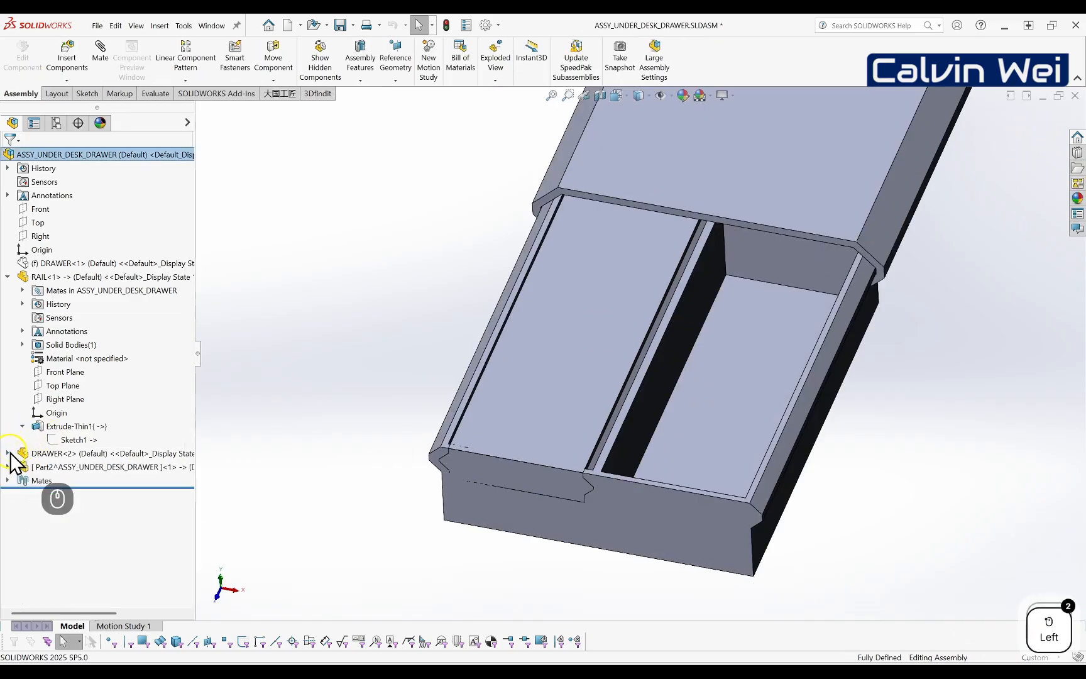
{"action": "left_click", "coordinate": [7, 277]}
{"action": "scroll", "coordinate": [608, 294], "scroll_direction": "down", "scroll_amount": 2}
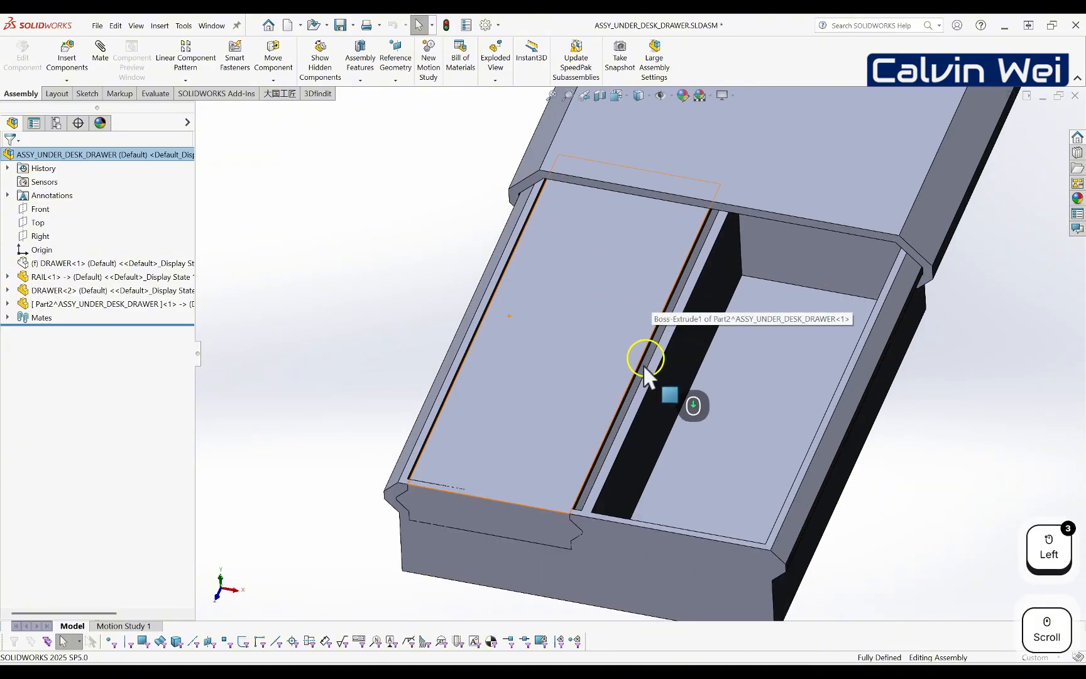
- Save the new virtual part to an external file named SMALL DRAWER in the UNDER_DESK_DRAWER folder
{"action": "left_click", "coordinate": [104, 305]}
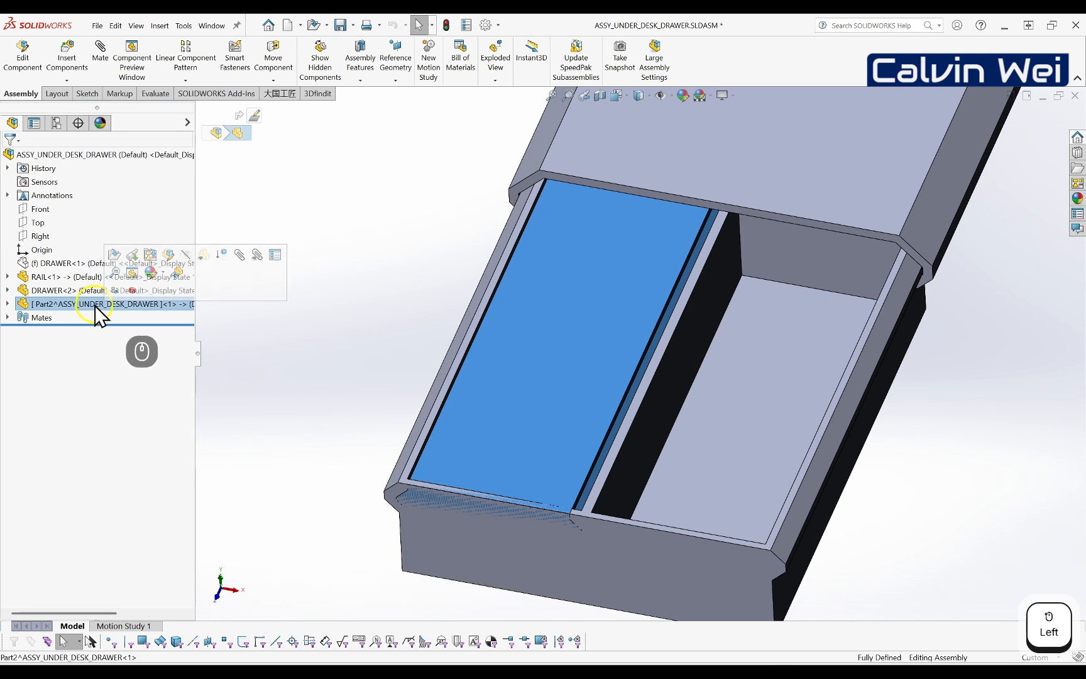
{"action": "right_click", "coordinate": [136, 303]}
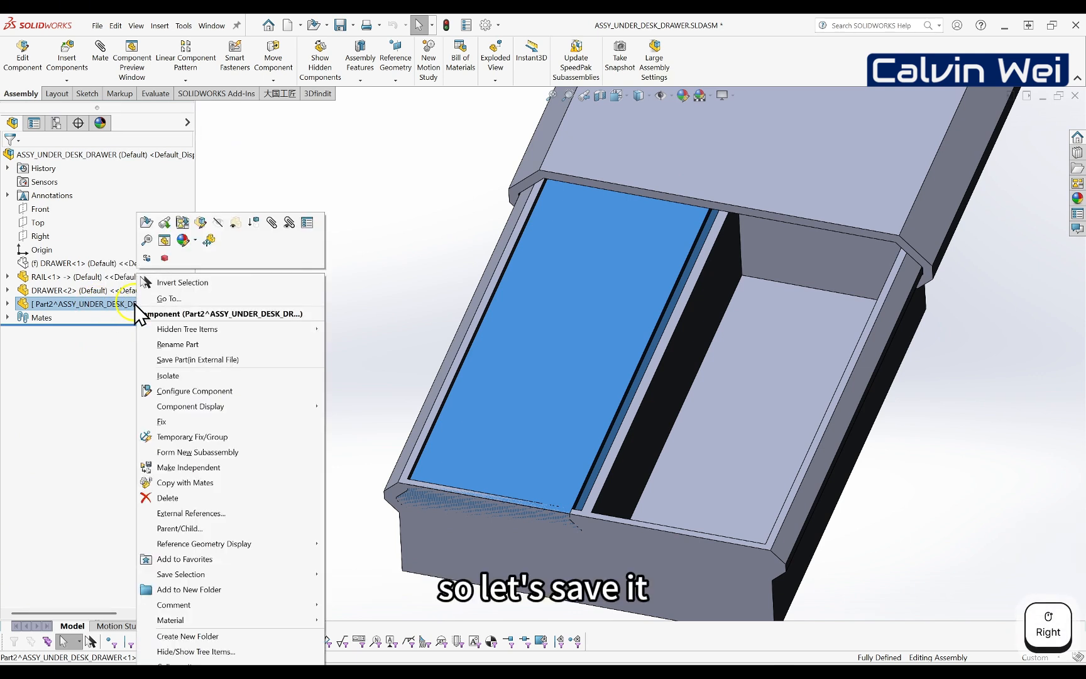
{"action": "left_click", "coordinate": [184, 360]}
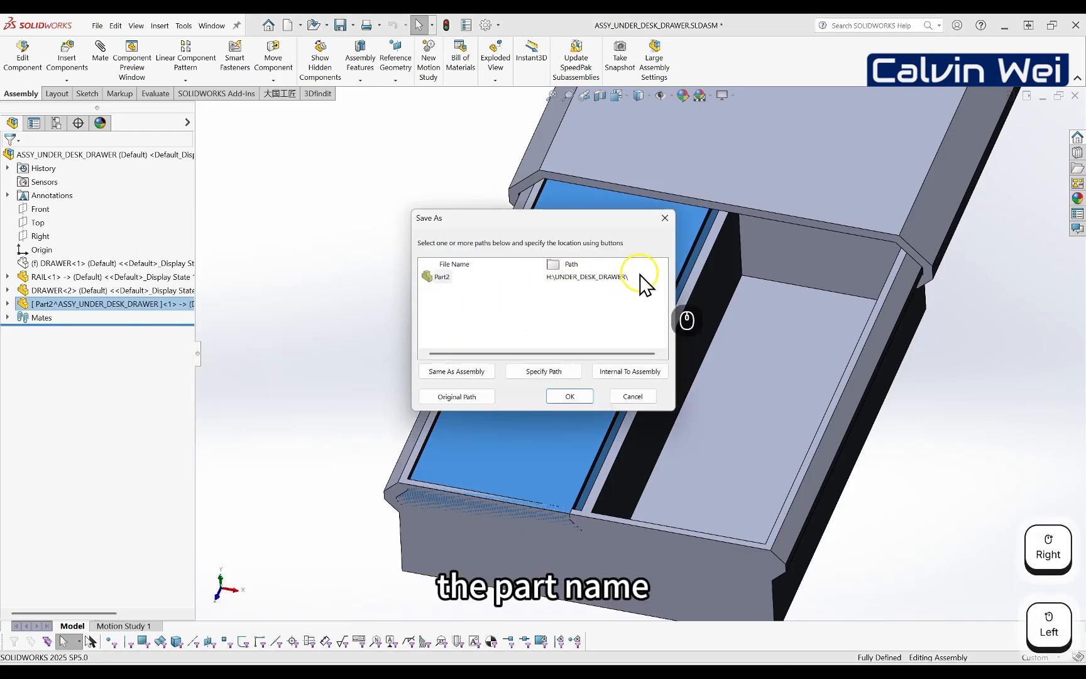
{"action": "left_click", "coordinate": [442, 277]}
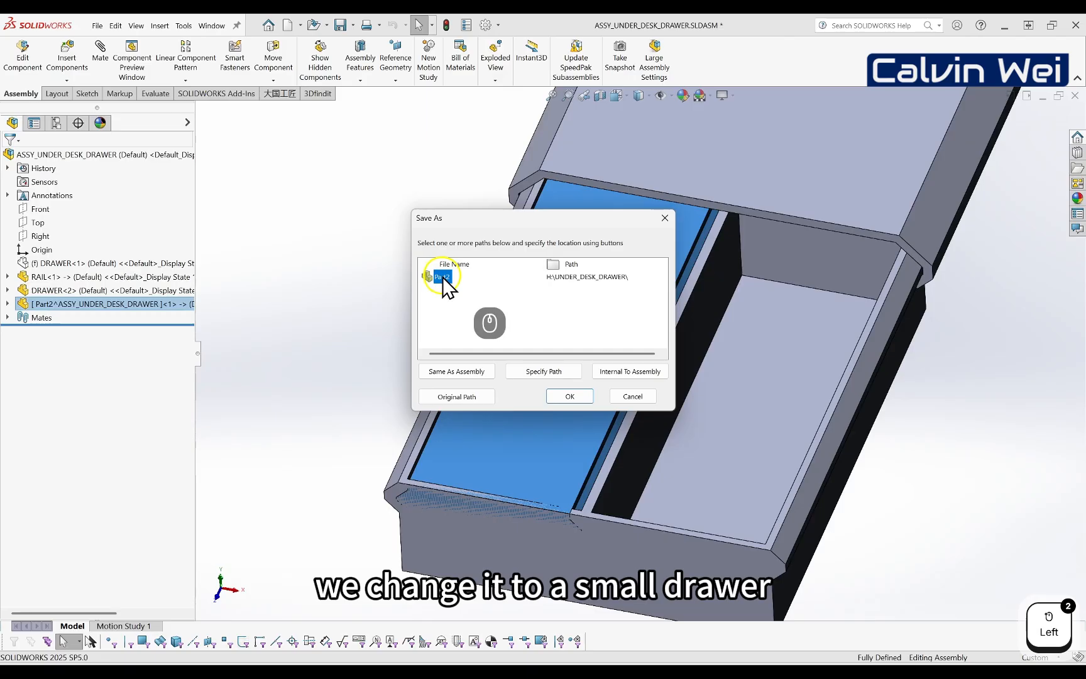
{"action": "left_click", "coordinate": [441, 276]}
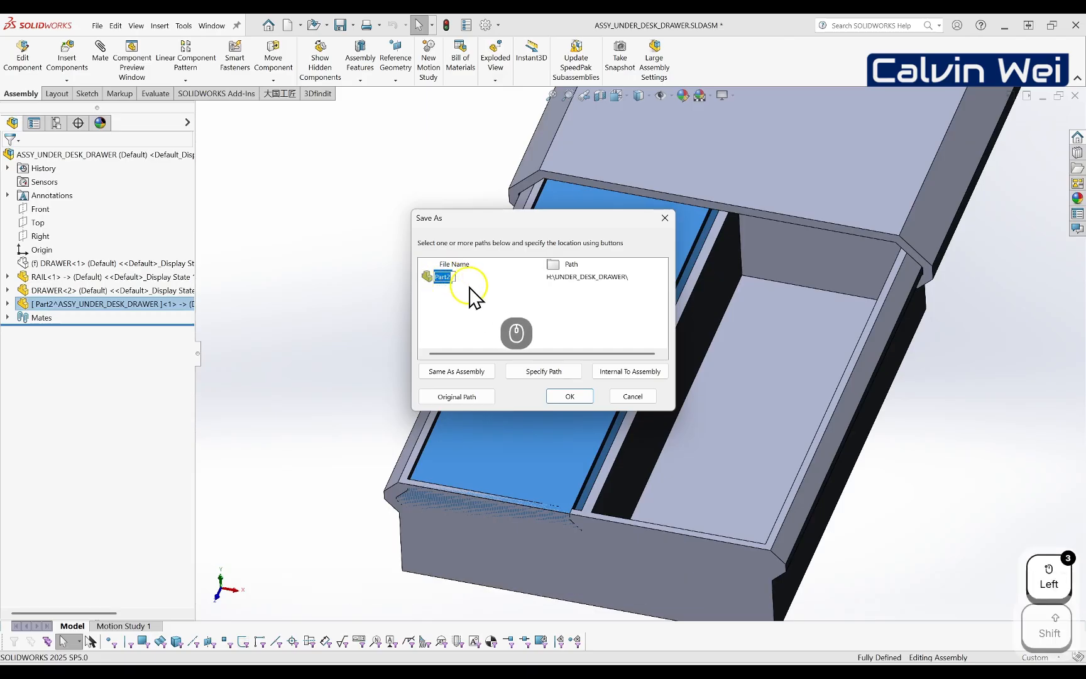
{"action": "type", "text": "SMALL DRA"}
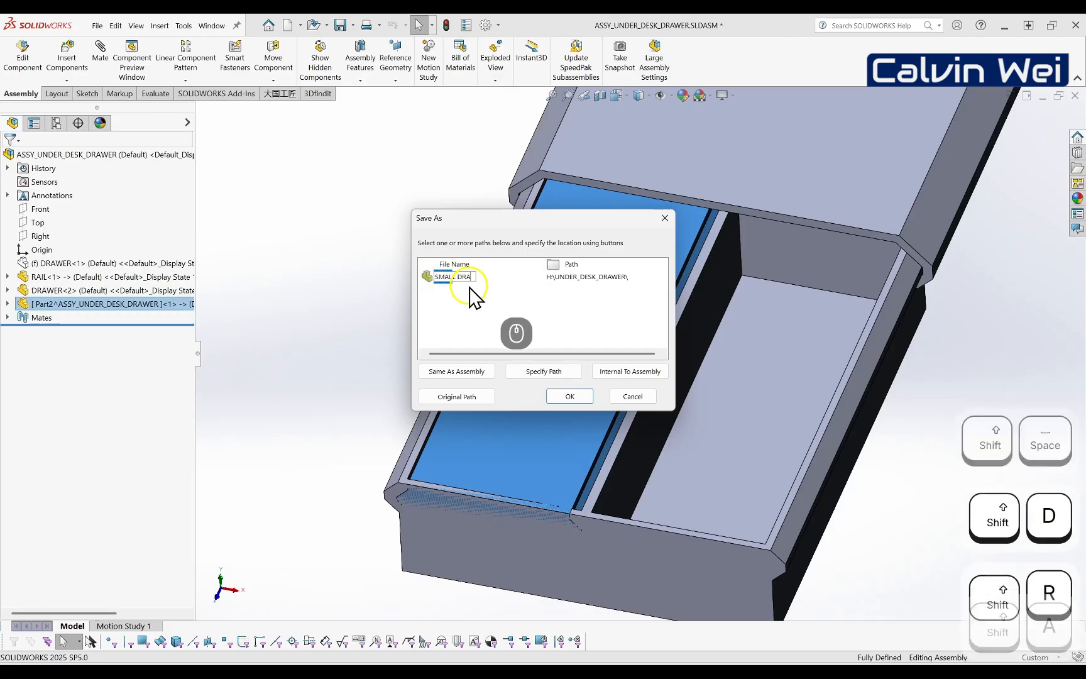
{"action": "type", "text": "WER"}
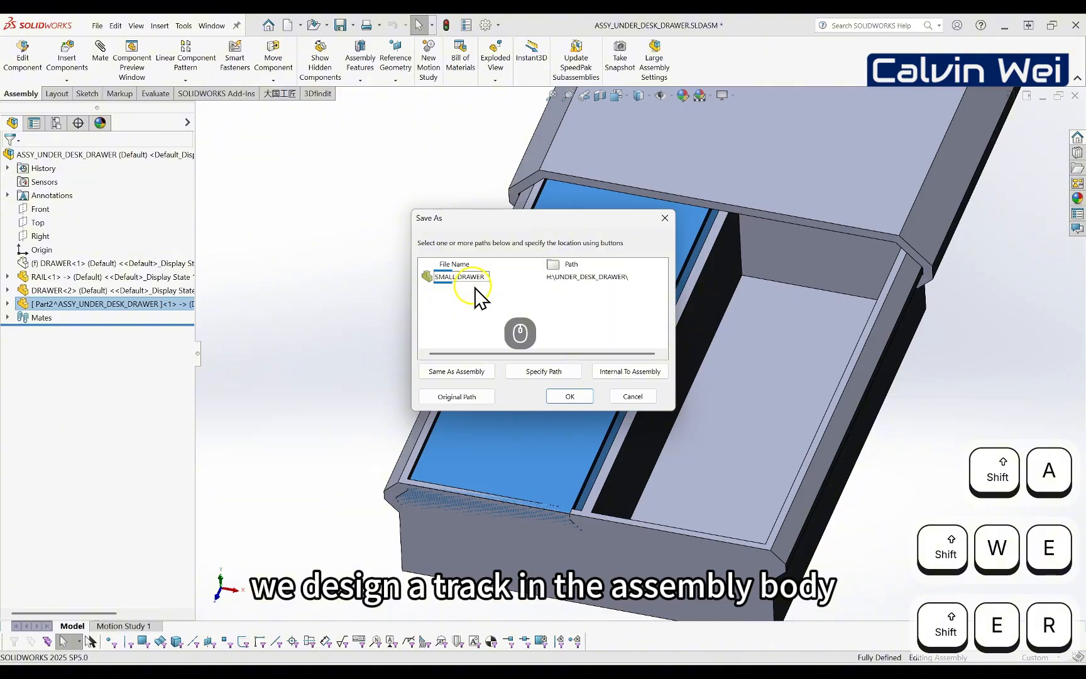
{"action": "left_click", "coordinate": [567, 396]}
- Clear the selection and save the assembly together with all its modified parts
{"action": "left_click", "coordinate": [354, 301]}
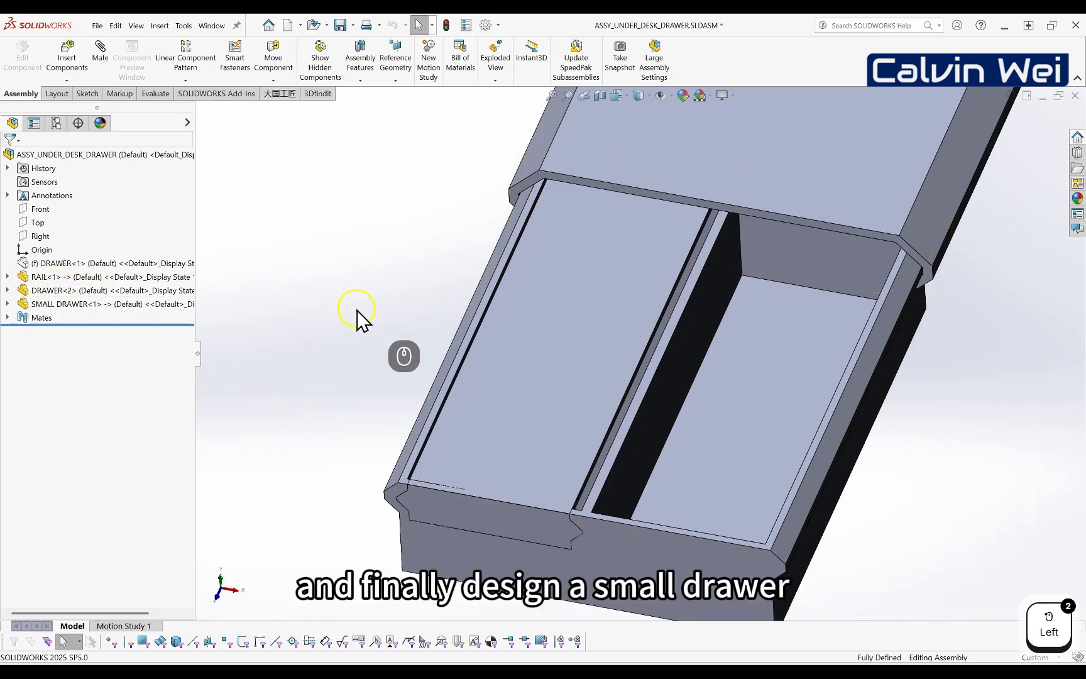
{"action": "key", "text": "ctrl+s"}
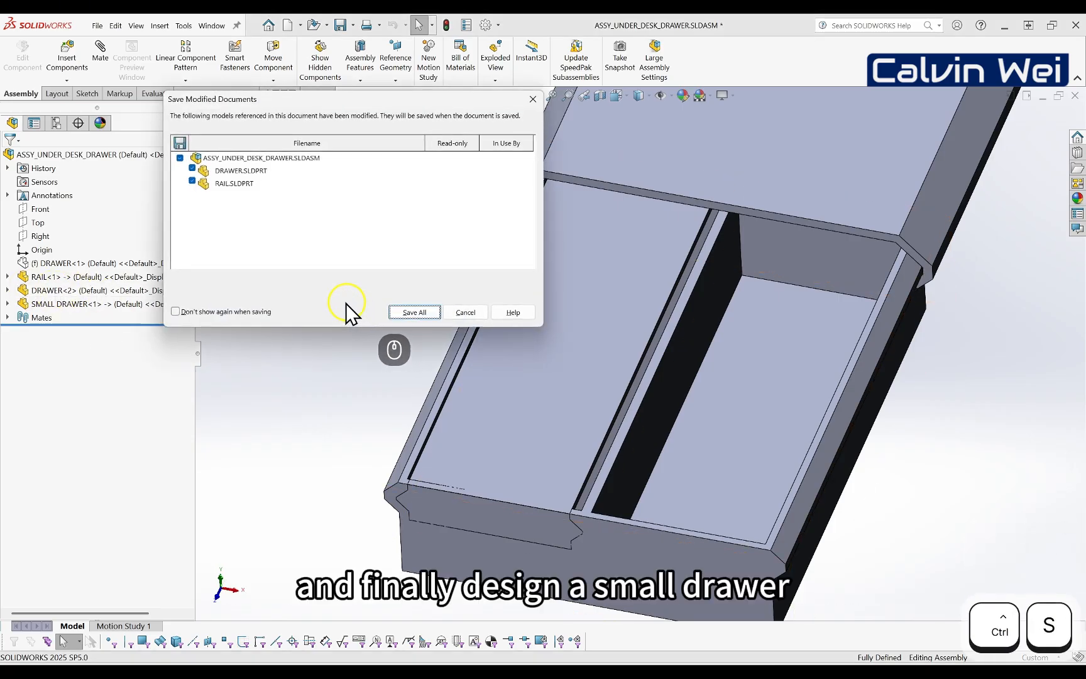
{"action": "left_click", "coordinate": [405, 308]}
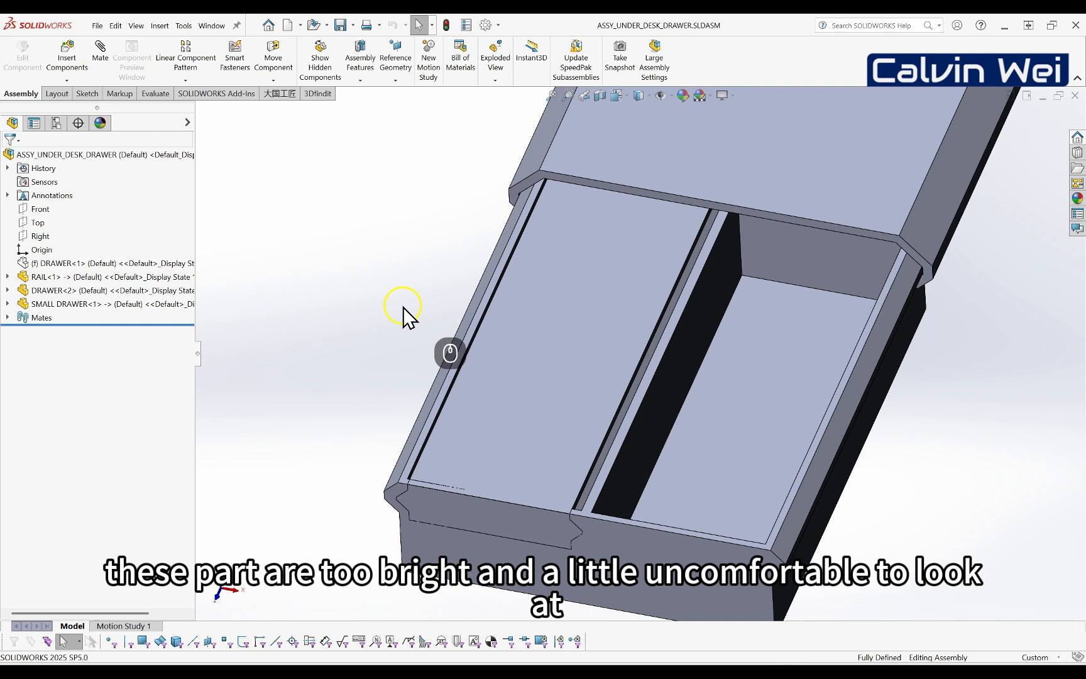
{"action": "scroll", "coordinate": [667, 384], "scroll_direction": "up", "scroll_amount": 2}
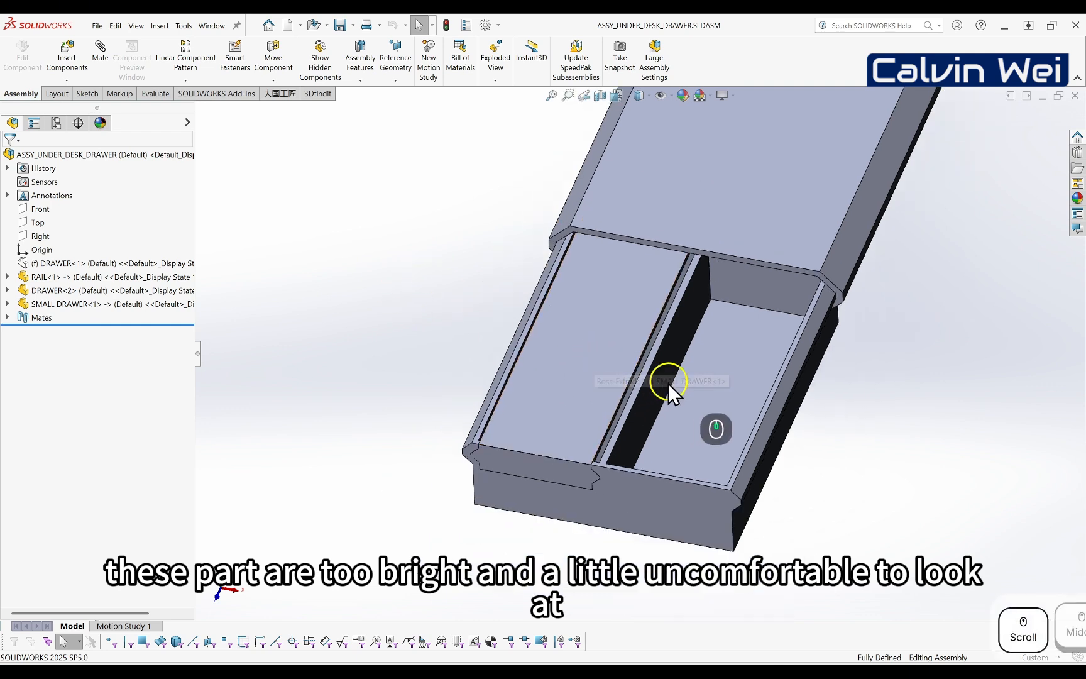
{"action": "scroll", "coordinate": [682, 340], "scroll_direction": "up", "scroll_amount": 2}
{"action": "mouse_move", "coordinate": [654, 308]}
{"action": "middle_mouse_down"}
{"action": "mouse_move", "coordinate": [682, 340]}
{"action": "mouse_move", "coordinate": [668, 295]}
{"action": "mouse_move", "coordinate": [673, 308]}
{"action": "middle_mouse_up"}
{"action": "scroll", "coordinate": [771, 289], "scroll_direction": "down", "scroll_amount": 2}
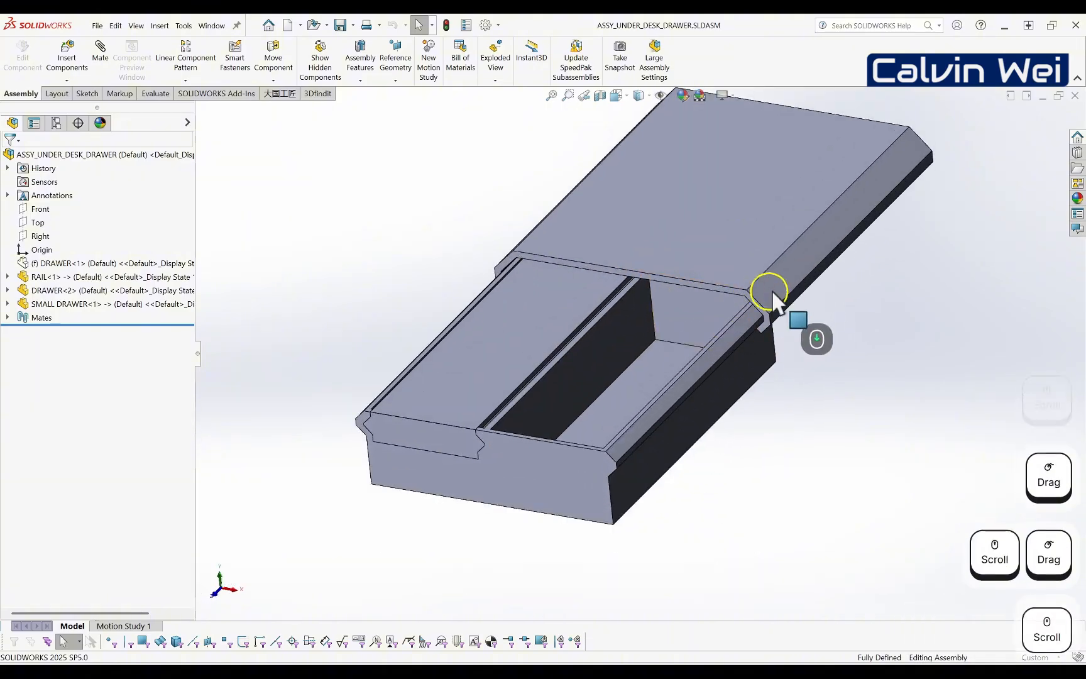
{"action": "scroll", "coordinate": [782, 287], "scroll_direction": "down", "scroll_amount": 1}
{"action": "scroll", "coordinate": [668, 275], "scroll_direction": "up", "scroll_amount": 1}
{"action": "scroll", "coordinate": [668, 273], "scroll_direction": "down", "scroll_amount": 1}
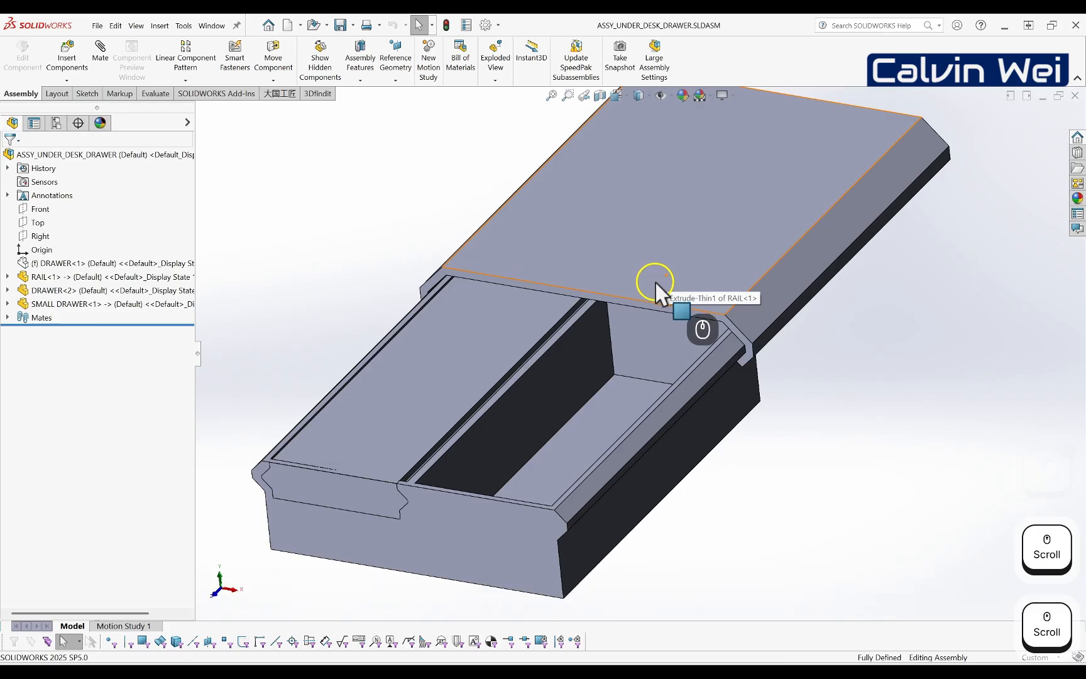
- Color the RAIL gray (RGB 128, 128, 128) at part document level and accept the appearance
{"action": "left_click", "coordinate": [94, 277]}
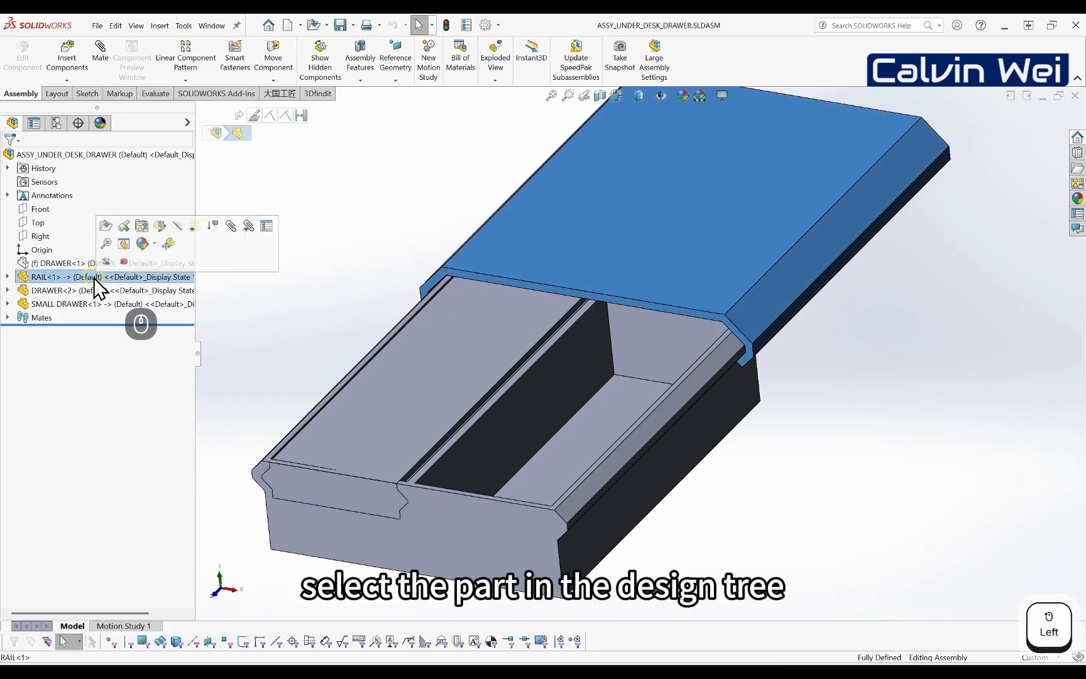
{"action": "left_click", "coordinate": [154, 244]}
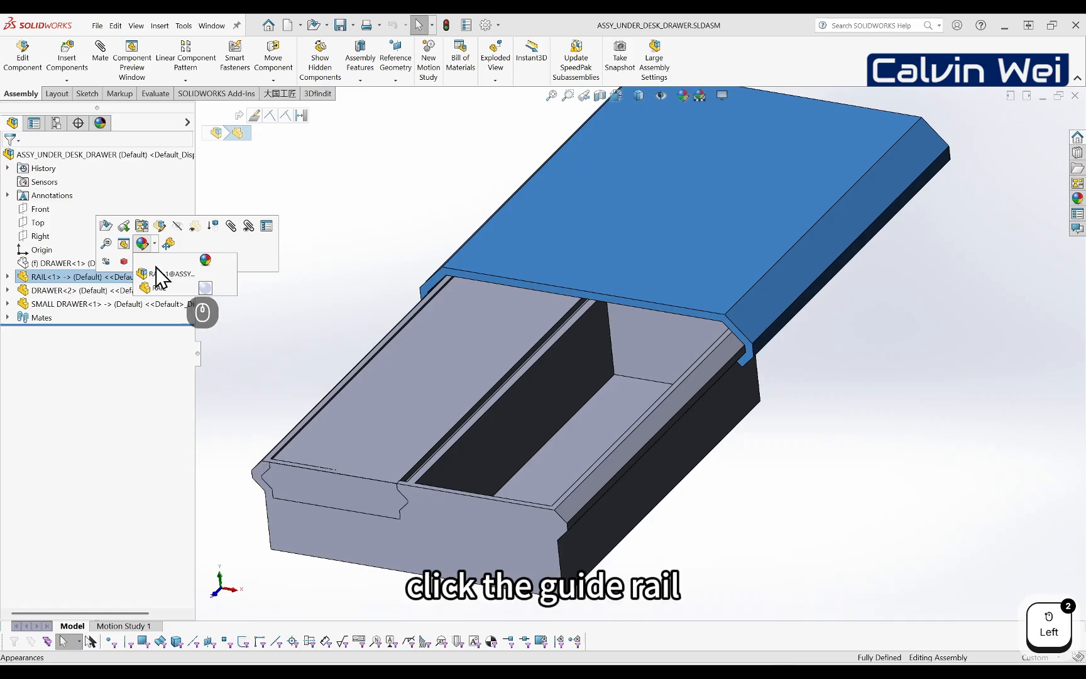
{"action": "left_click", "coordinate": [174, 289]}
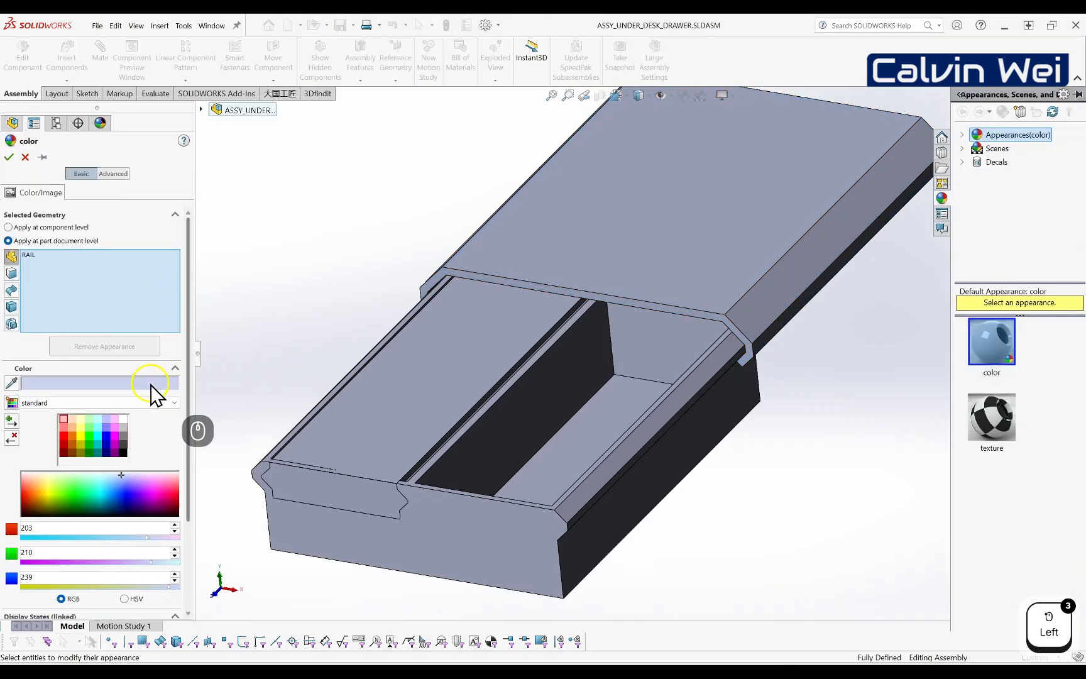
{"action": "left_click", "coordinate": [124, 438]}
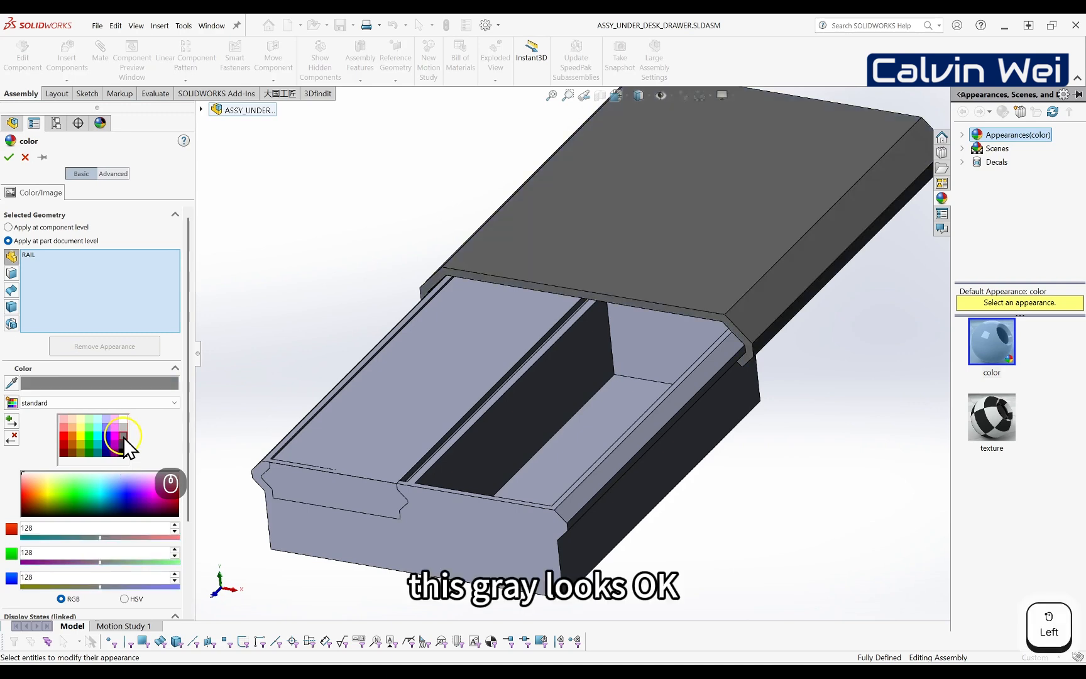
{"action": "left_click", "coordinate": [9, 157]}
- Paste the rail's gray appearance onto the large DRAWER and the SMALL DRAWER
{"action": "left_click", "coordinate": [58, 290]}
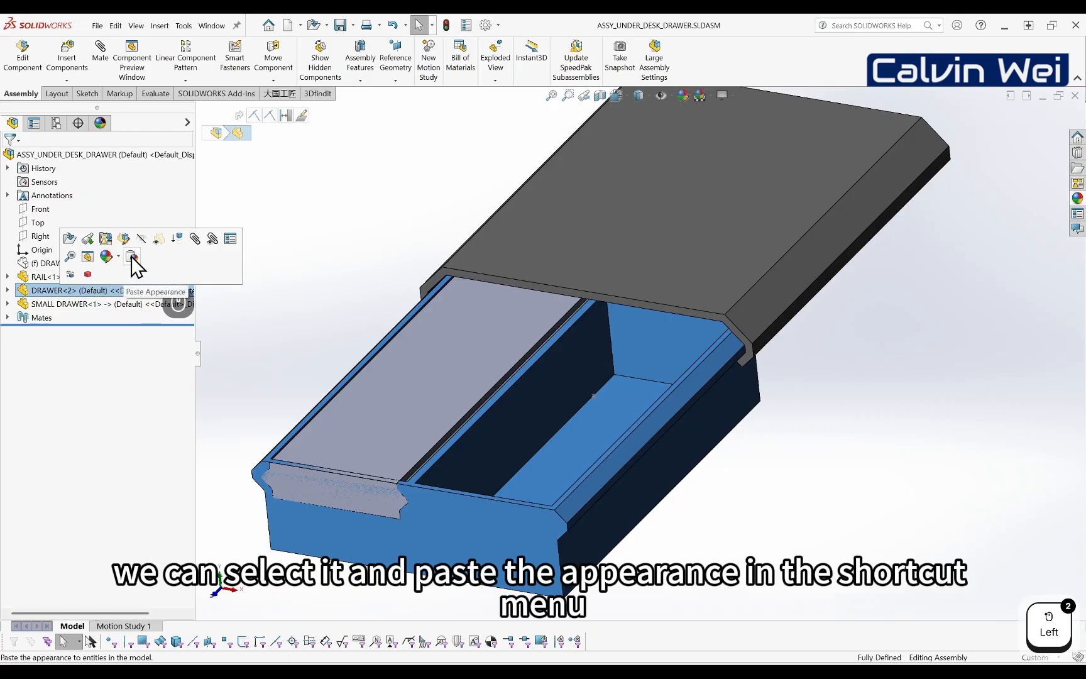
{"action": "left_click", "coordinate": [133, 258]}
{"action": "left_click", "coordinate": [56, 304]}
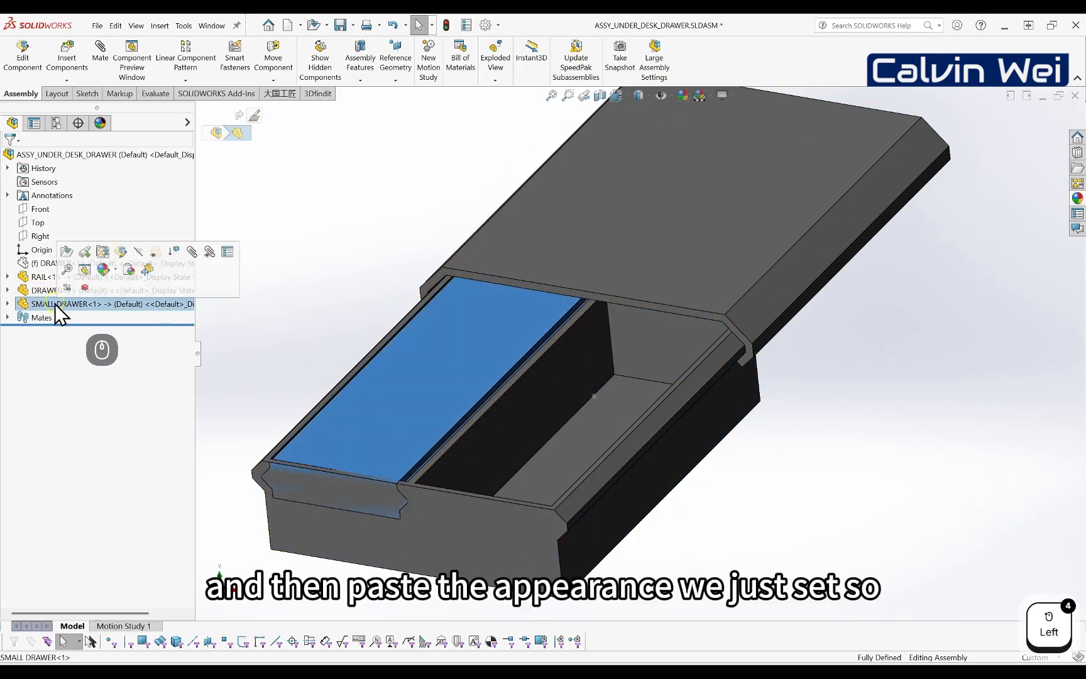
{"action": "left_click", "coordinate": [129, 269]}
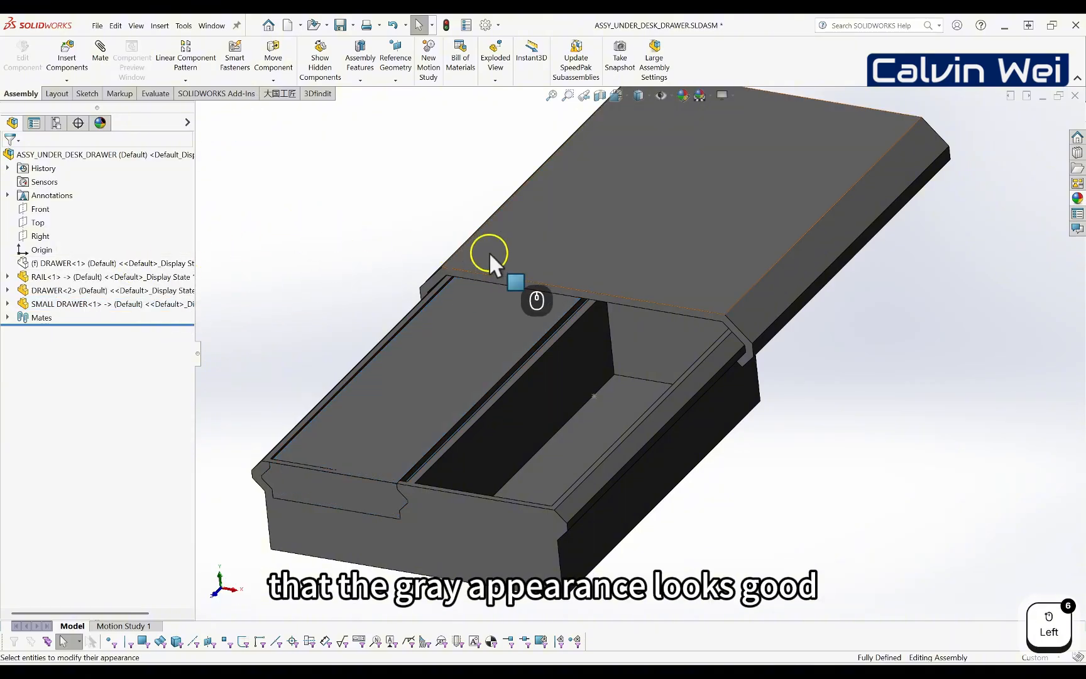
- Examine the recolored assembly from both sides, checking how the small drawer sits in the large drawer and rail
{"action": "scroll", "coordinate": [630, 266], "scroll_direction": "up", "scroll_amount": 3}
{"action": "scroll", "coordinate": [630, 266], "scroll_direction": "down", "scroll_amount": 2}
{"action": "mouse_move", "coordinate": [622, 329]}
{"action": "middle_mouse_down"}
{"action": "mouse_move", "coordinate": [602, 303]}
{"action": "mouse_move", "coordinate": [597, 218]}
{"action": "mouse_move", "coordinate": [599, 298]}
{"action": "mouse_move", "coordinate": [636, 335]}
{"action": "middle_mouse_up"}
{"action": "scroll", "coordinate": [638, 332], "scroll_direction": "up", "scroll_amount": 2}
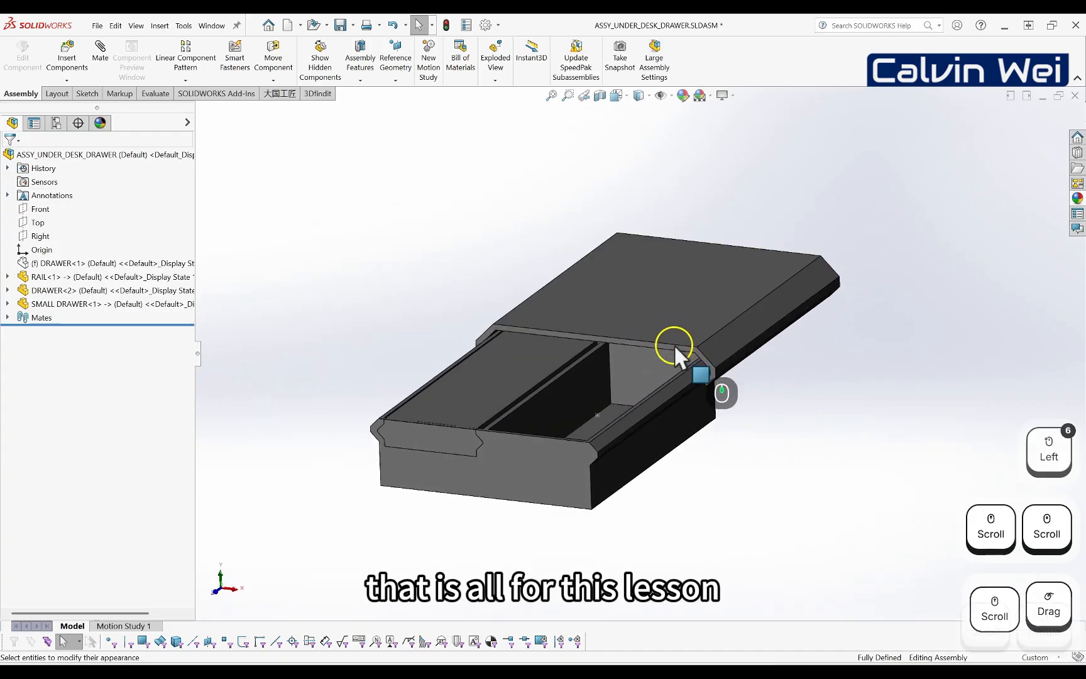
{"action": "scroll", "coordinate": [699, 362], "scroll_direction": "down", "scroll_amount": 2}
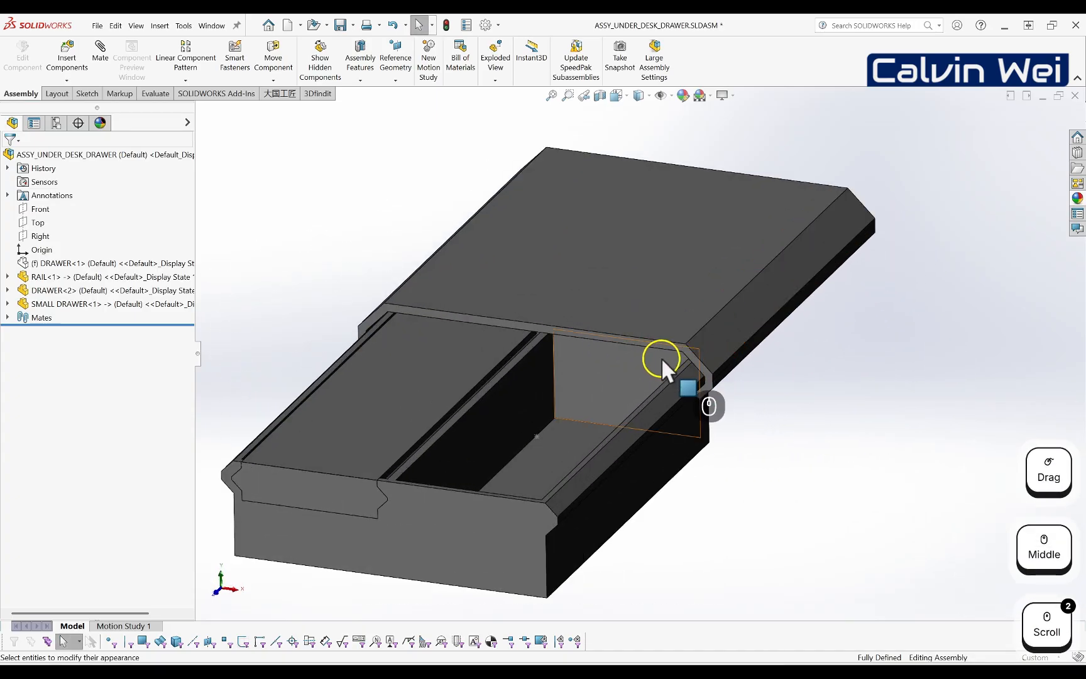
{"action": "middle_click_drag", "start_coordinate": [660, 356], "coordinate": [587, 411]}
{"action": "mouse_move", "coordinate": [587, 410]}
{"action": "left_mouse_down"}
{"action": "mouse_move", "coordinate": [393, 305]}
{"action": "mouse_move", "coordinate": [289, 284]}
{"action": "mouse_move", "coordinate": [626, 419]}
{"action": "mouse_move", "coordinate": [436, 322]}
{"action": "mouse_move", "coordinate": [333, 303]}
{"action": "mouse_move", "coordinate": [593, 429]}
{"action": "left_mouse_up"}
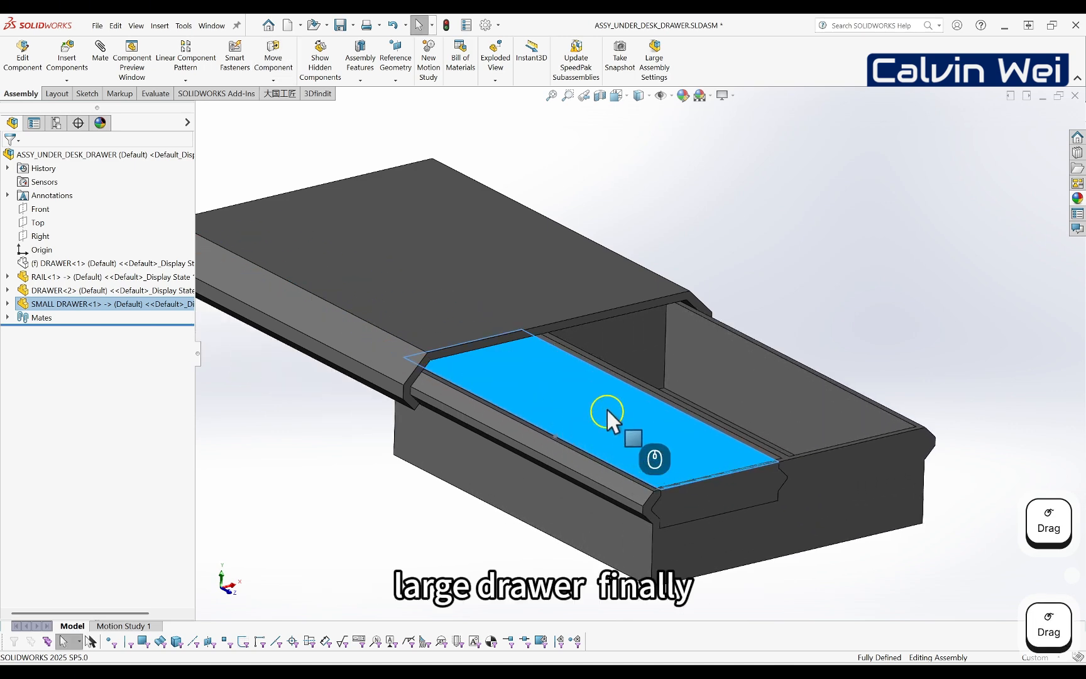
{"action": "middle_click_drag", "start_coordinate": [606, 408], "coordinate": [574, 379]}
{"action": "scroll", "coordinate": [569, 365], "scroll_direction": "up", "scroll_amount": 2}
{"action": "scroll", "coordinate": [551, 357], "scroll_direction": "down", "scroll_amount": 2}
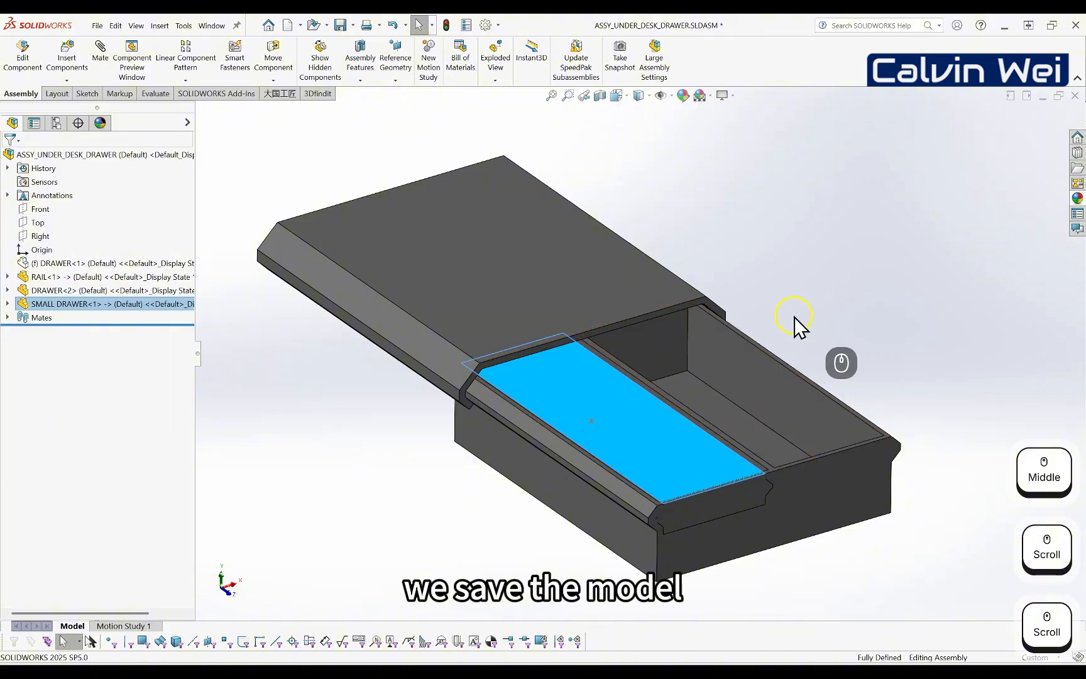
- Save the assembly together with the modified RAIL part, rebuilding the document before saving
{"action": "key", "text": "ctrl+s"}
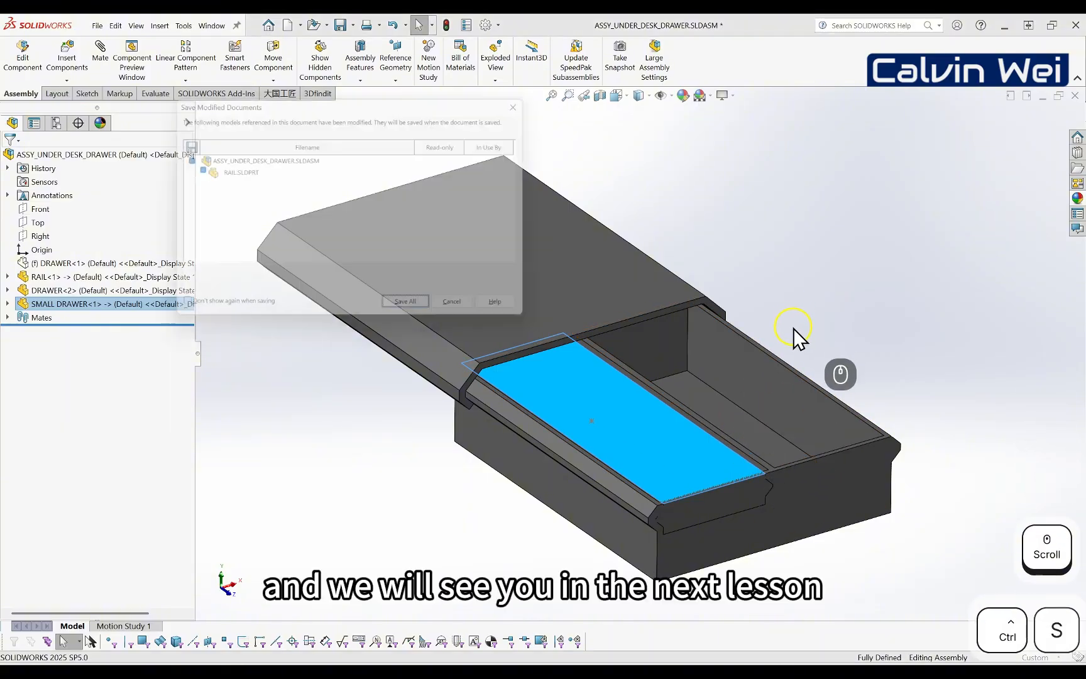
{"action": "left_click", "coordinate": [408, 311]}
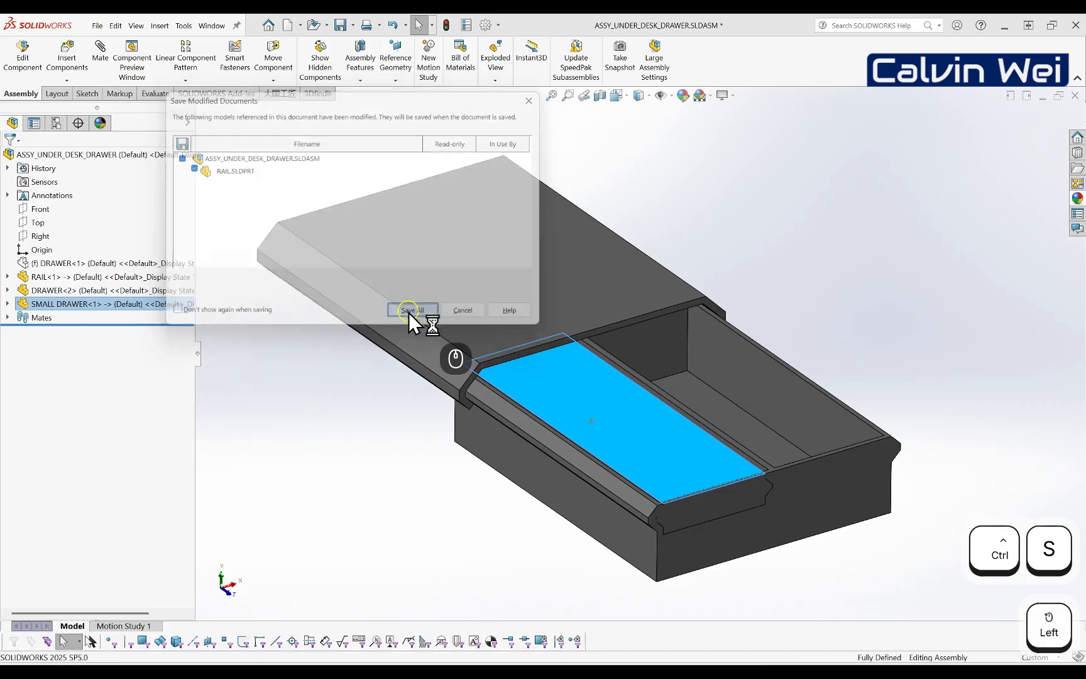
{"action": "left_click", "coordinate": [549, 298]}
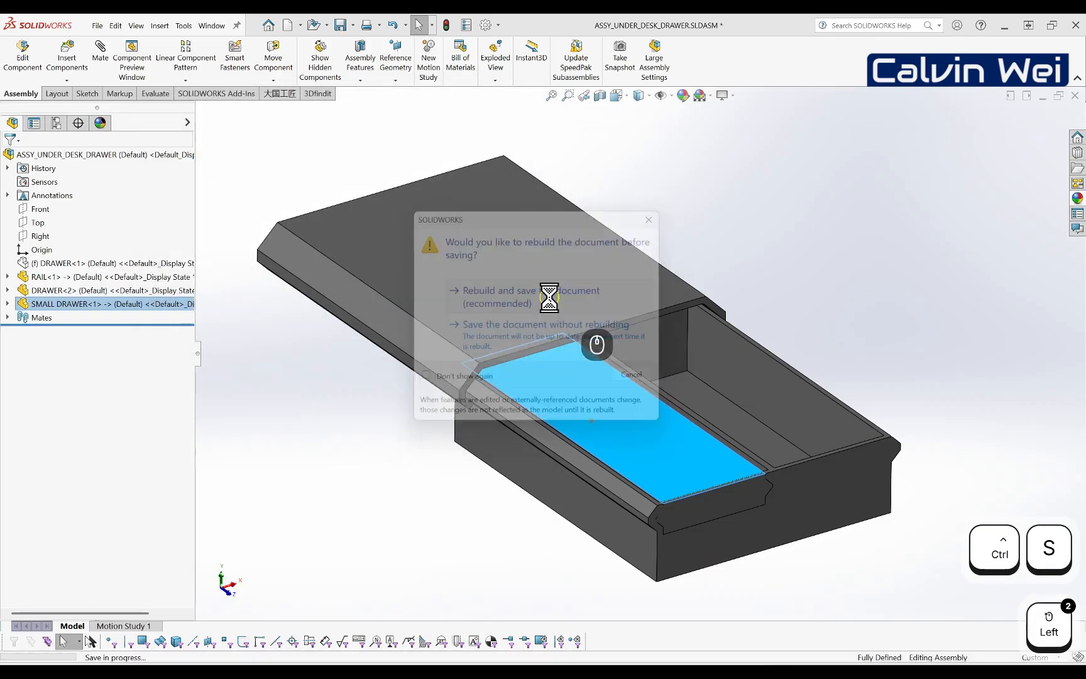